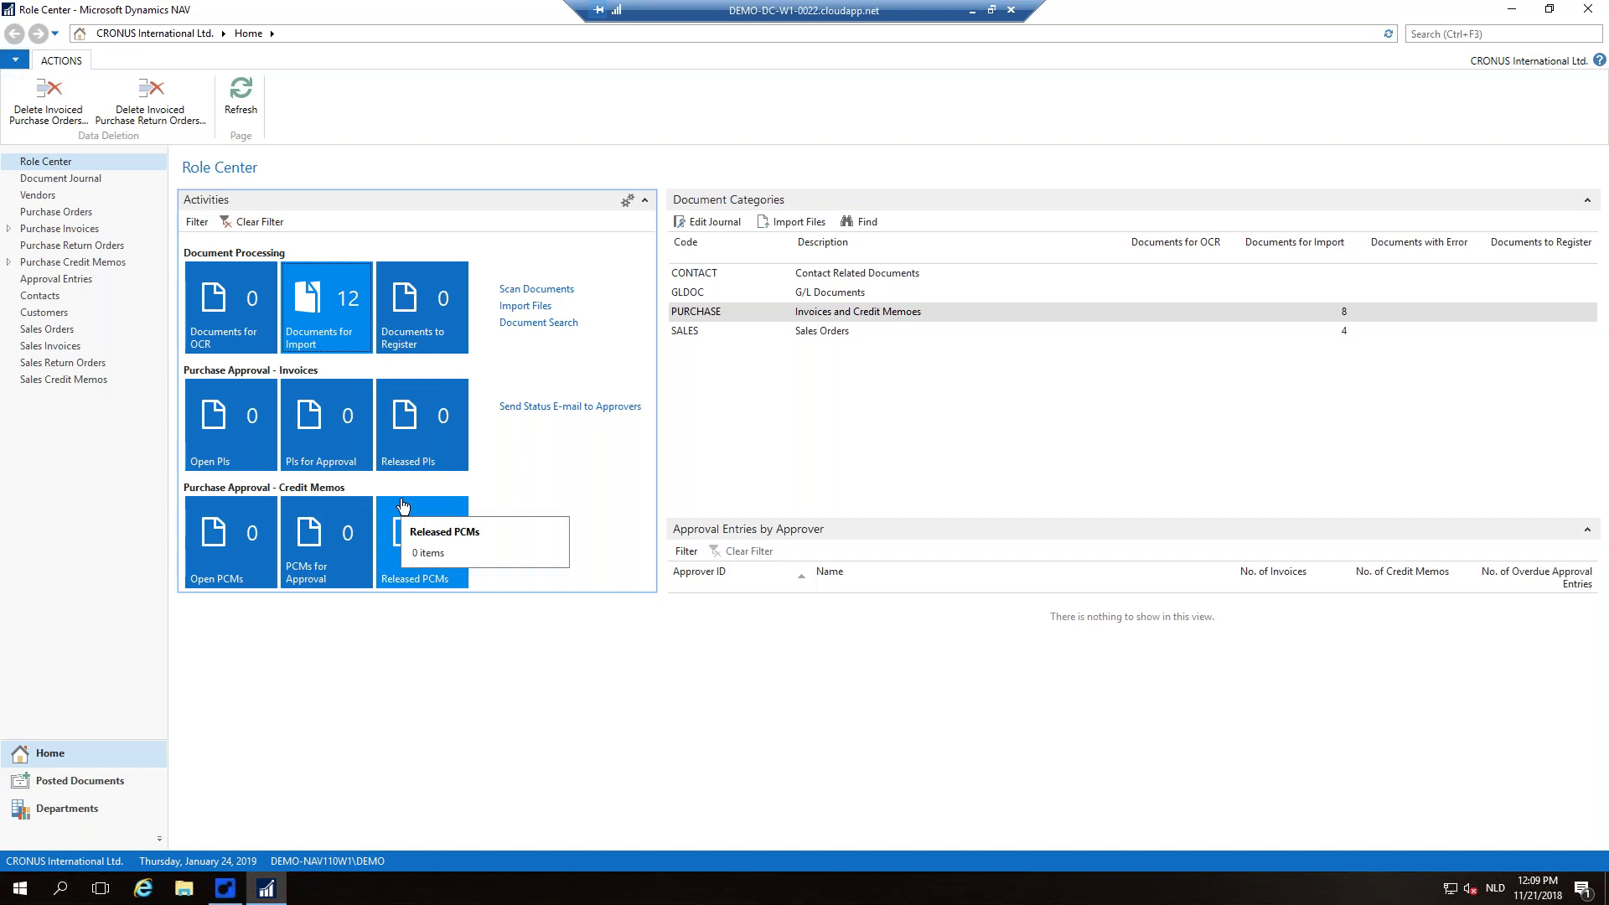
Step: Import the 8 waiting purchase document files and close the Documents for Import window
left_click(332, 343)
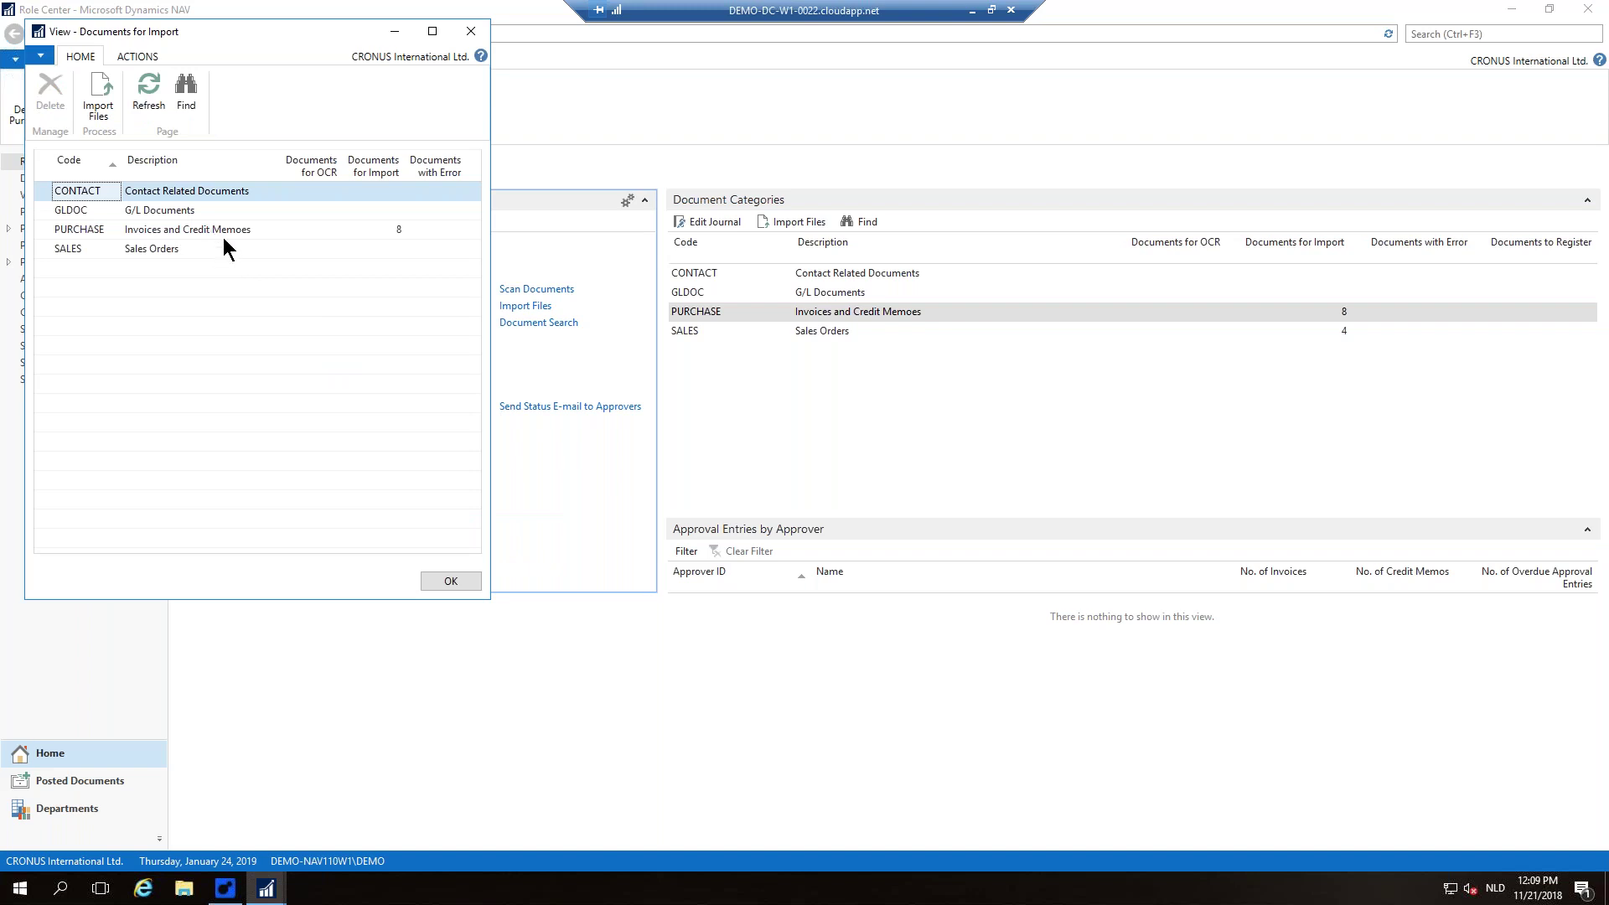
left_click(96, 105)
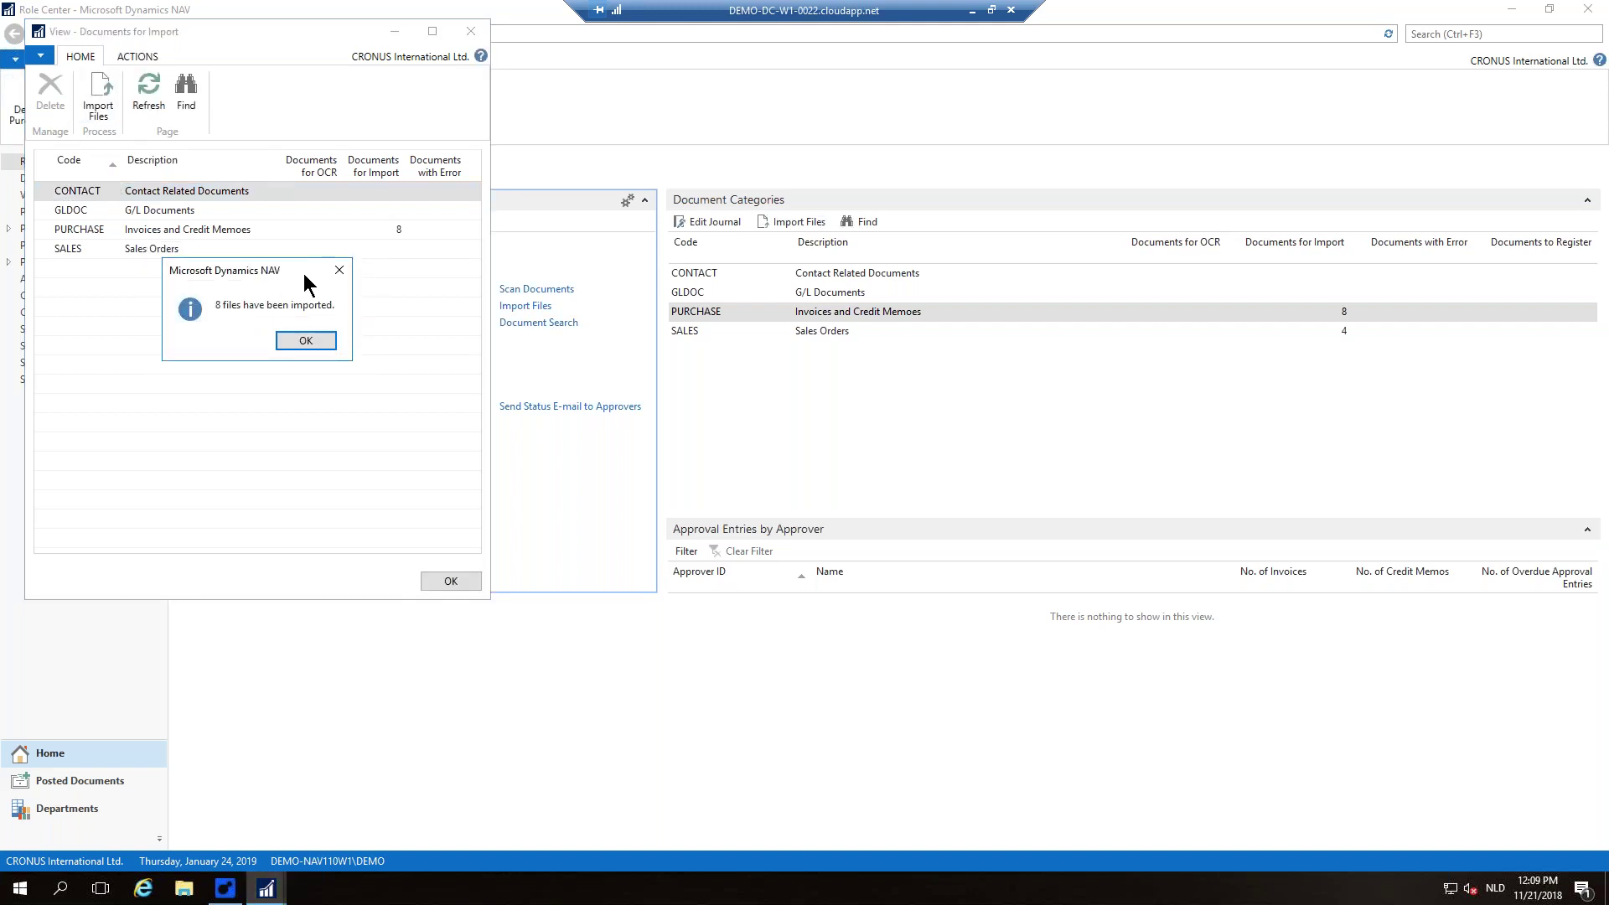
left_click(325, 338)
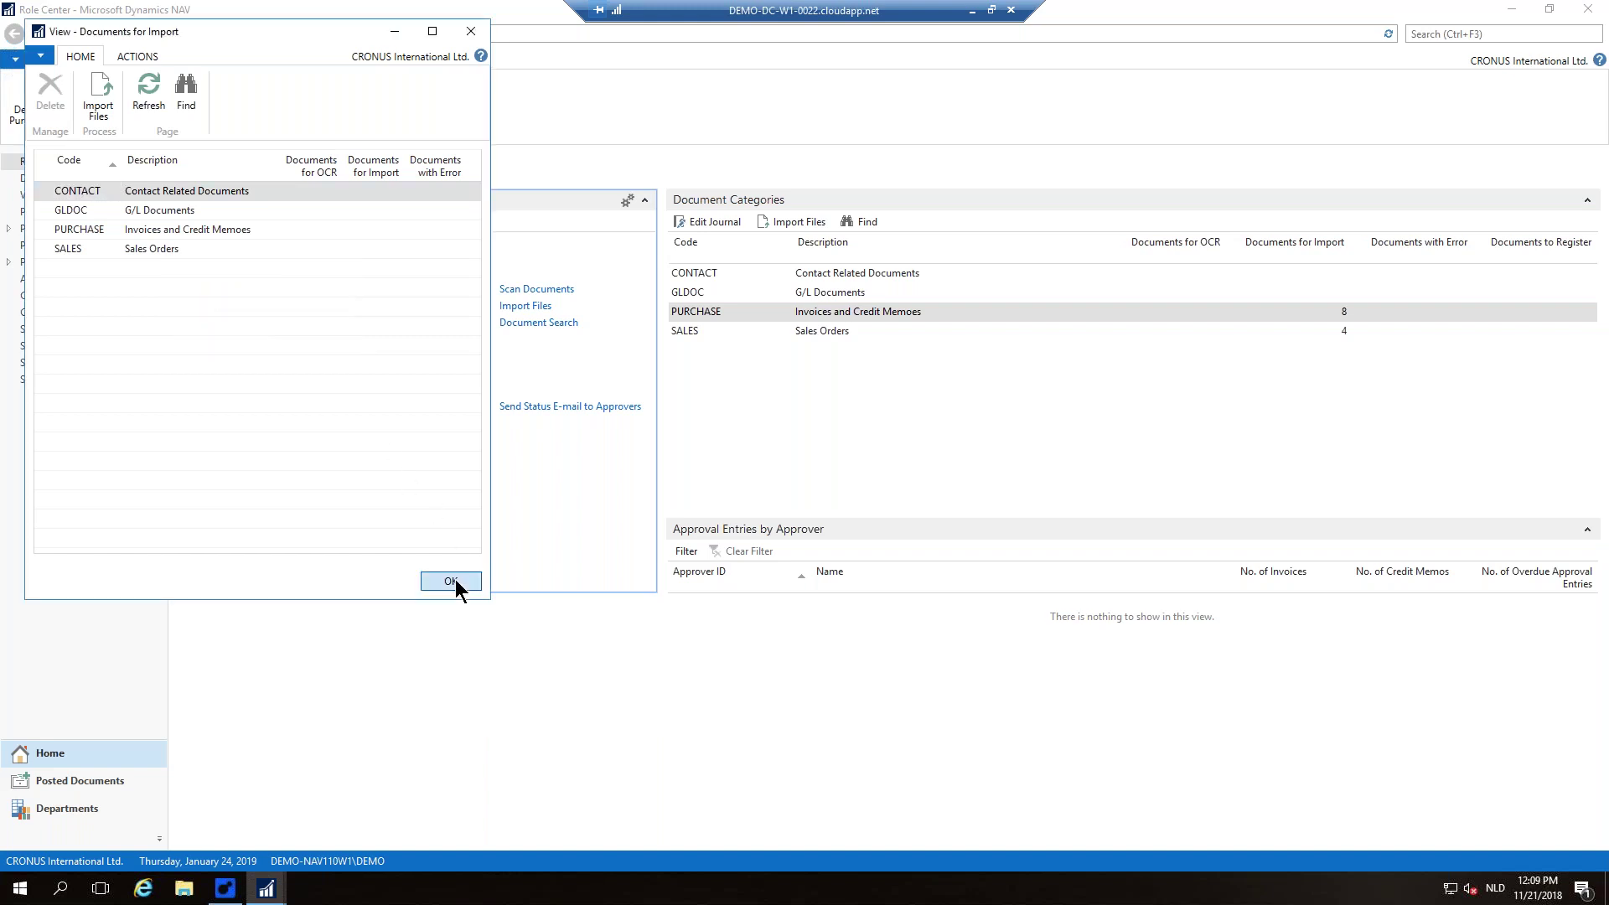
left_click(453, 580)
left_click(734, 314)
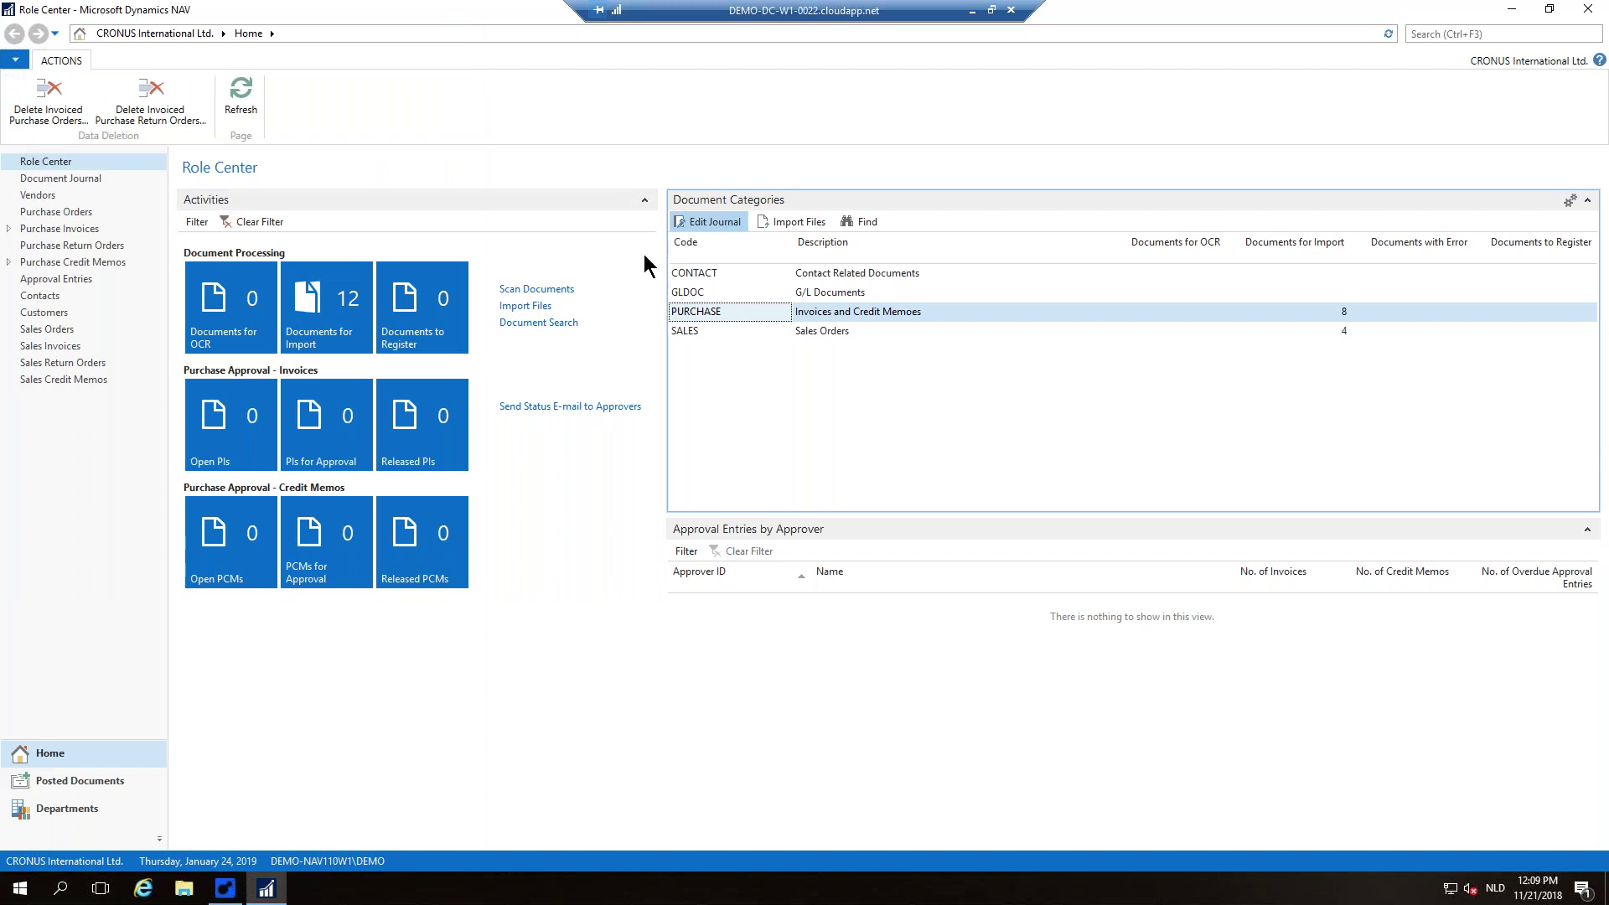
Step: Open the PURCHASE document journal, then widen and zoom out the preview to show the whole invoice
key("Return")
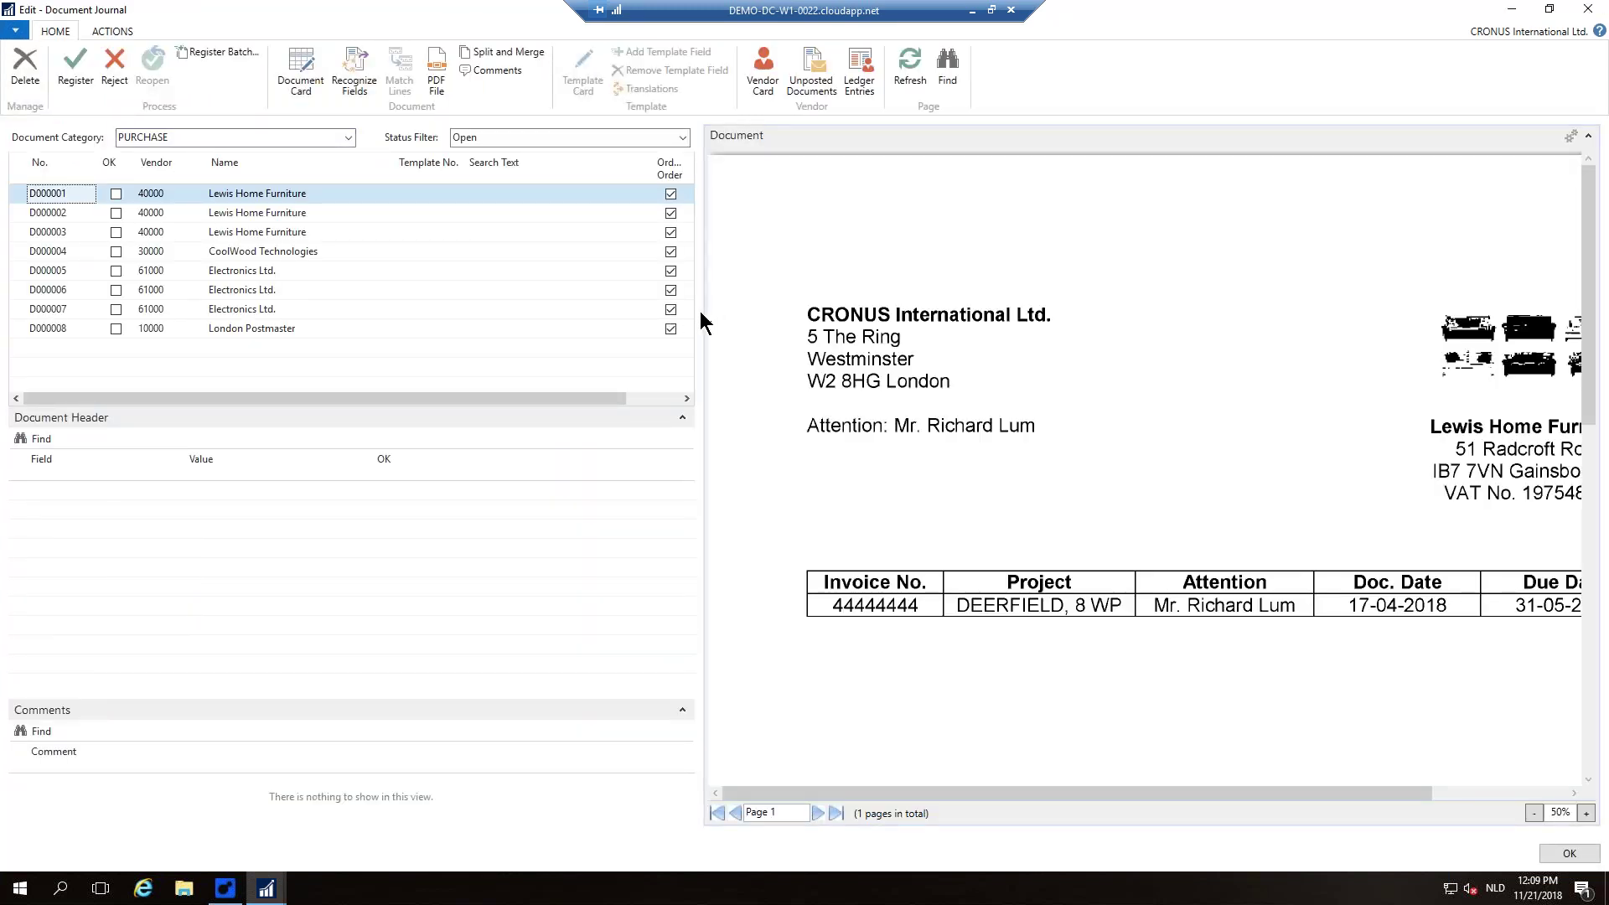
left_click_drag(704, 318, 569, 303)
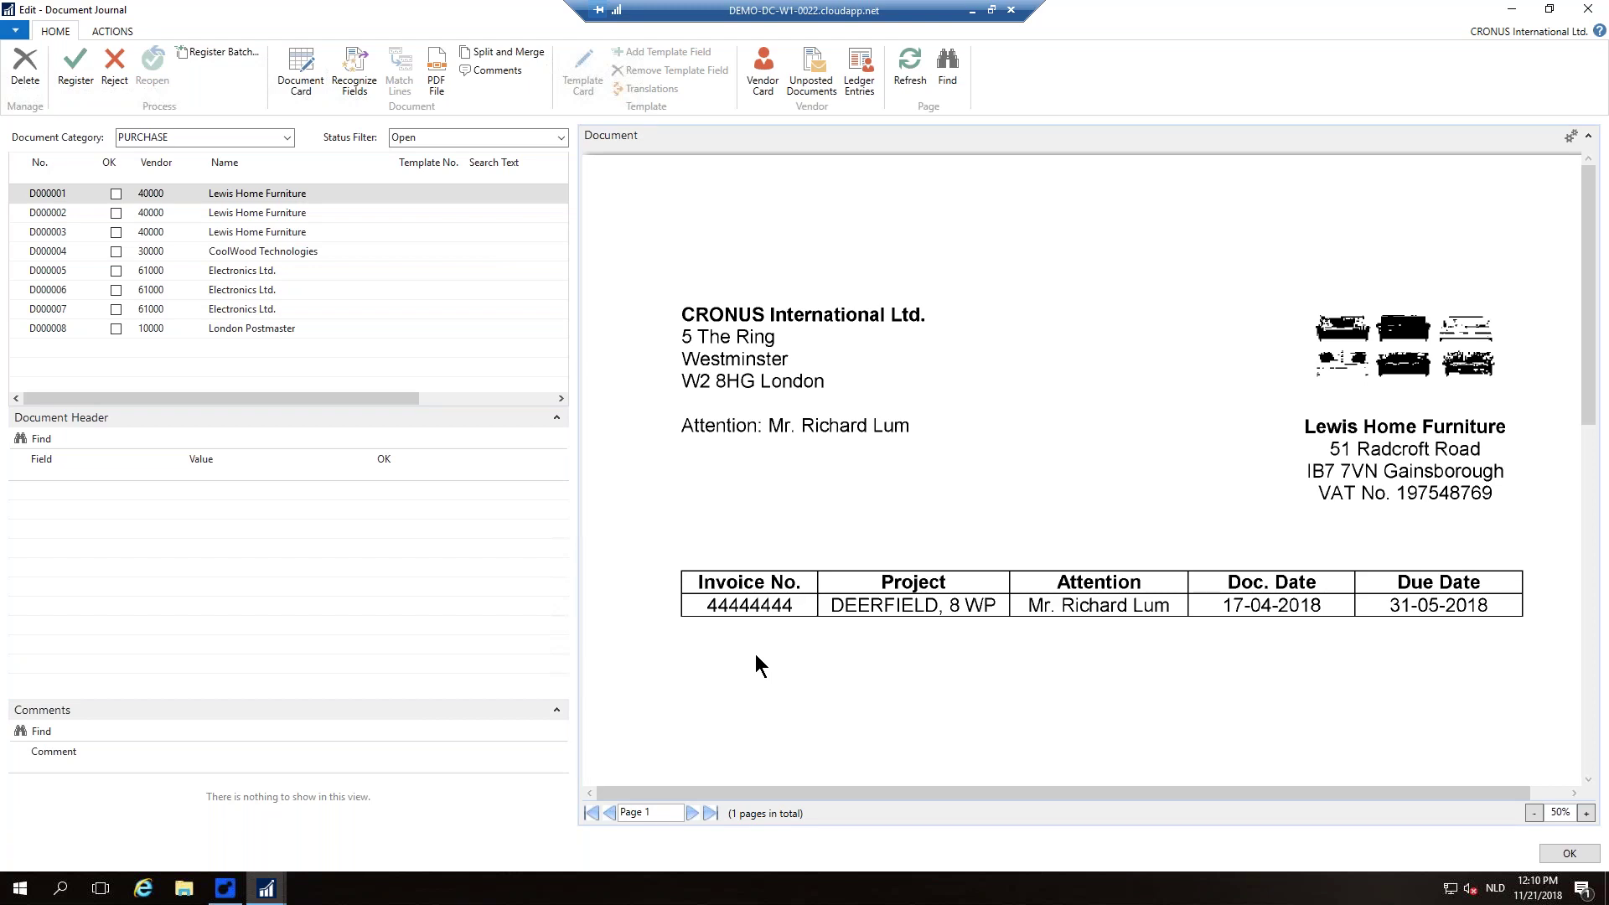
left_click(1534, 813)
left_click(1534, 812)
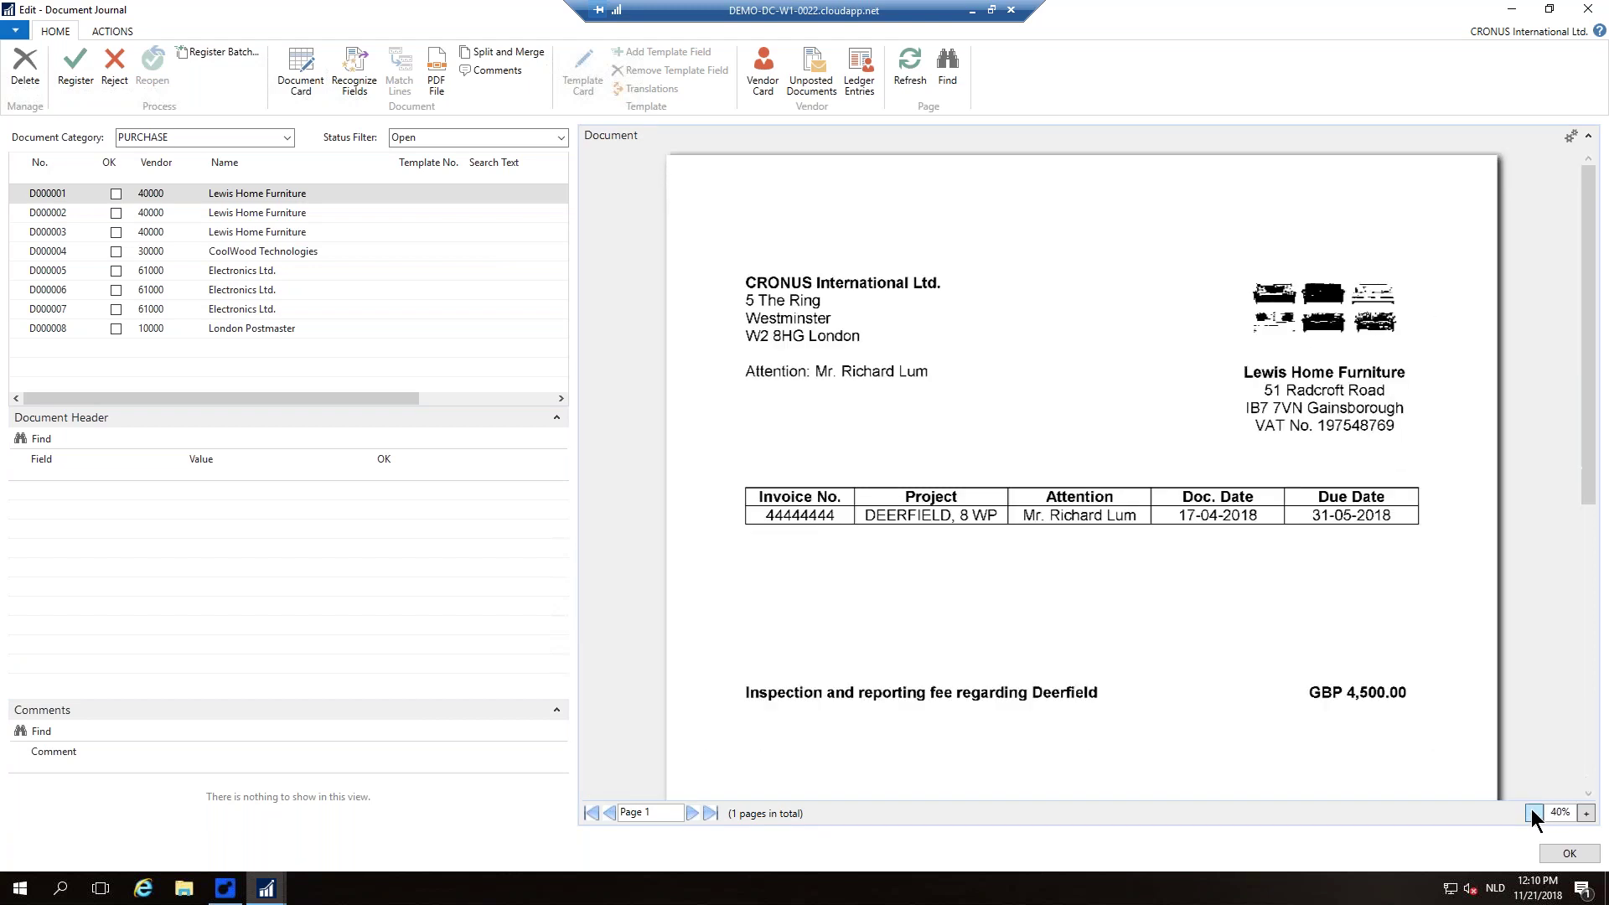
left_click(1534, 813)
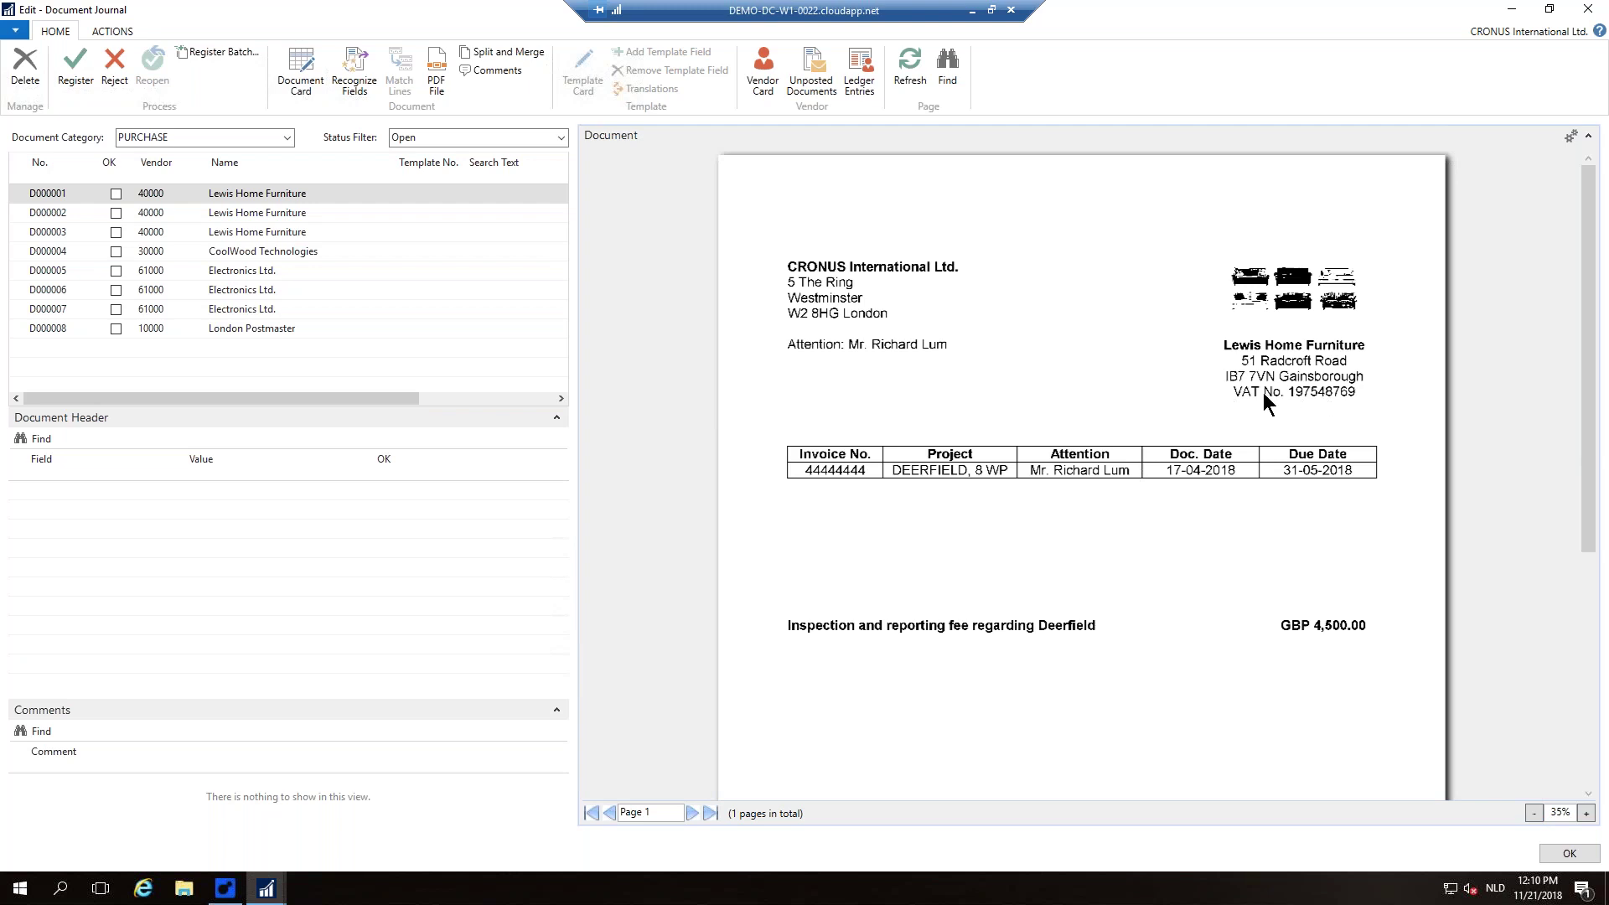
scroll(1261, 401, "down", 2)
scroll(1239, 469, "down", 3)
scroll(1238, 470, "up", 4)
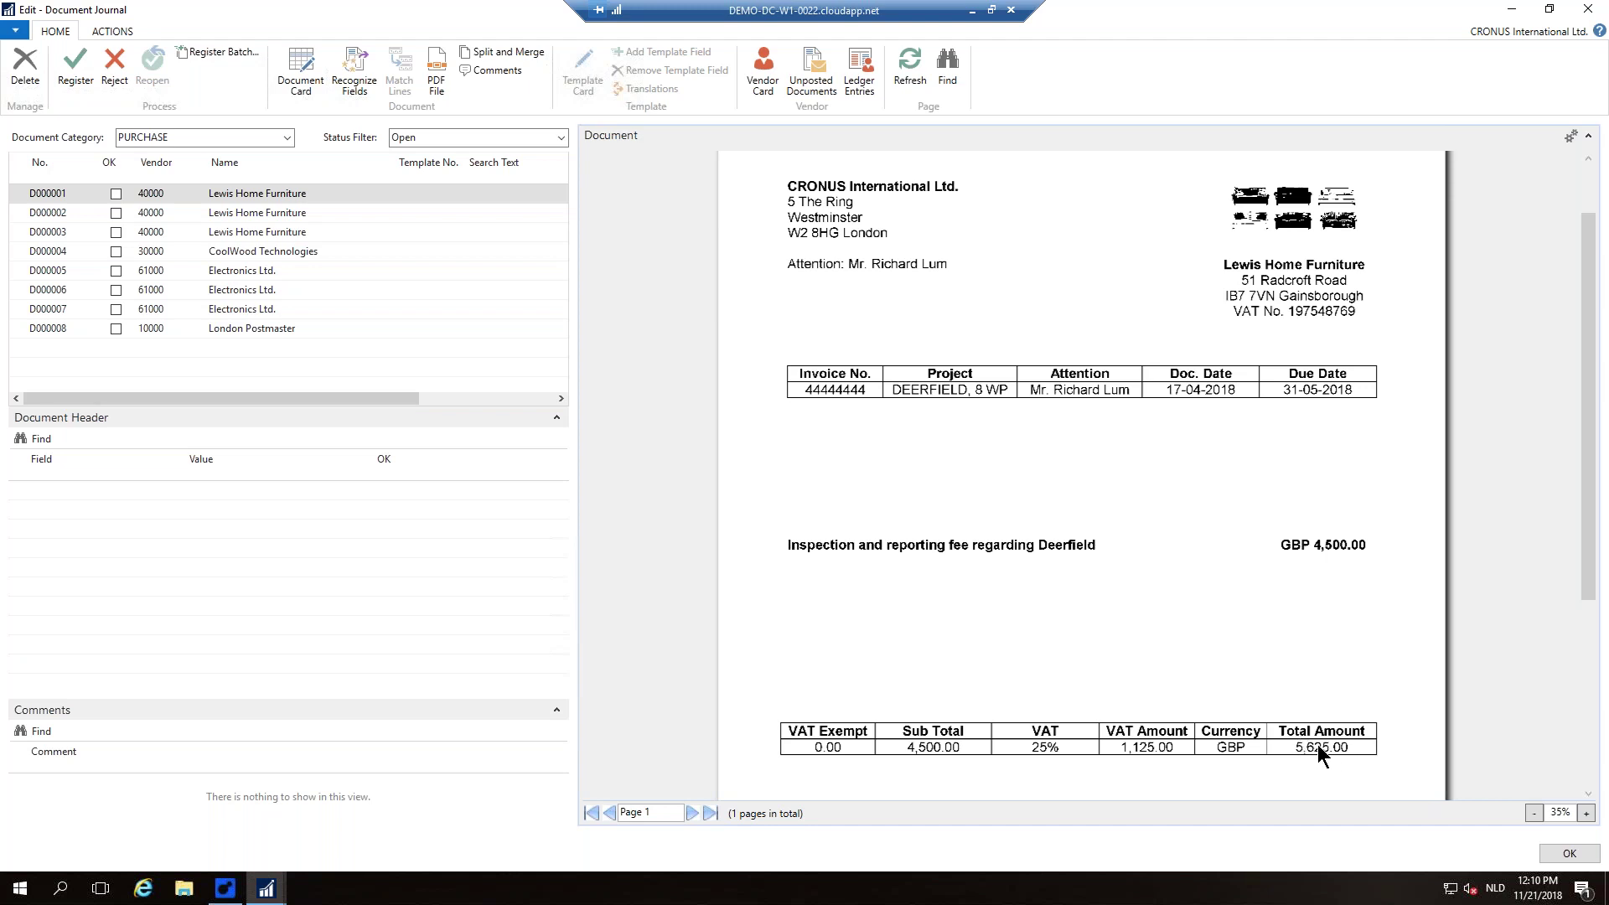
left_click(322, 253)
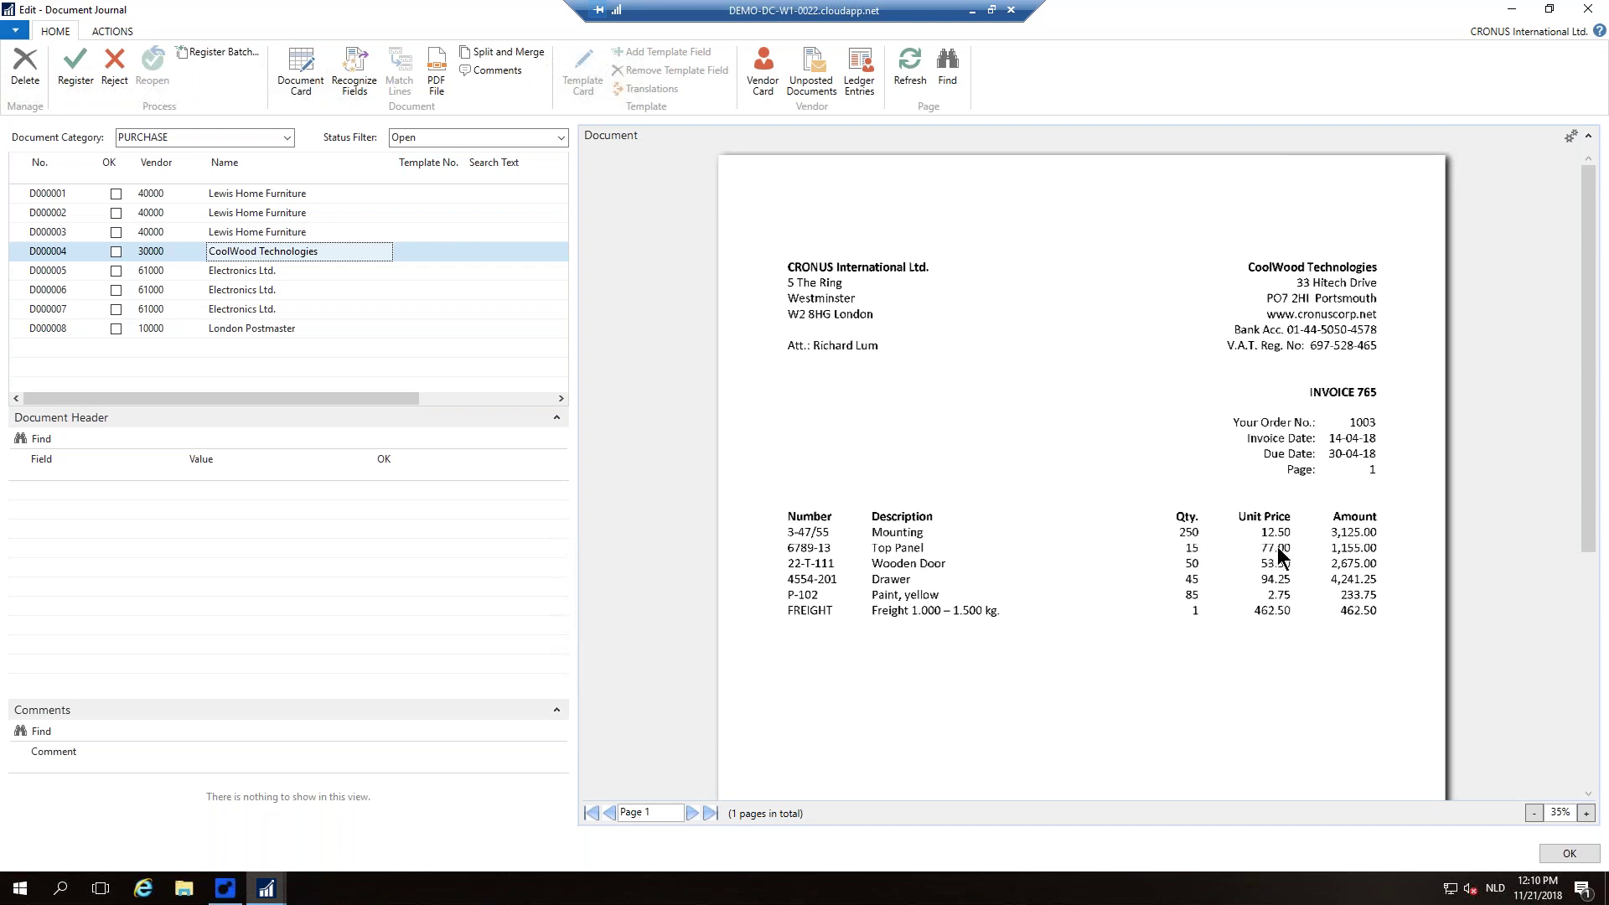
left_click(267, 272)
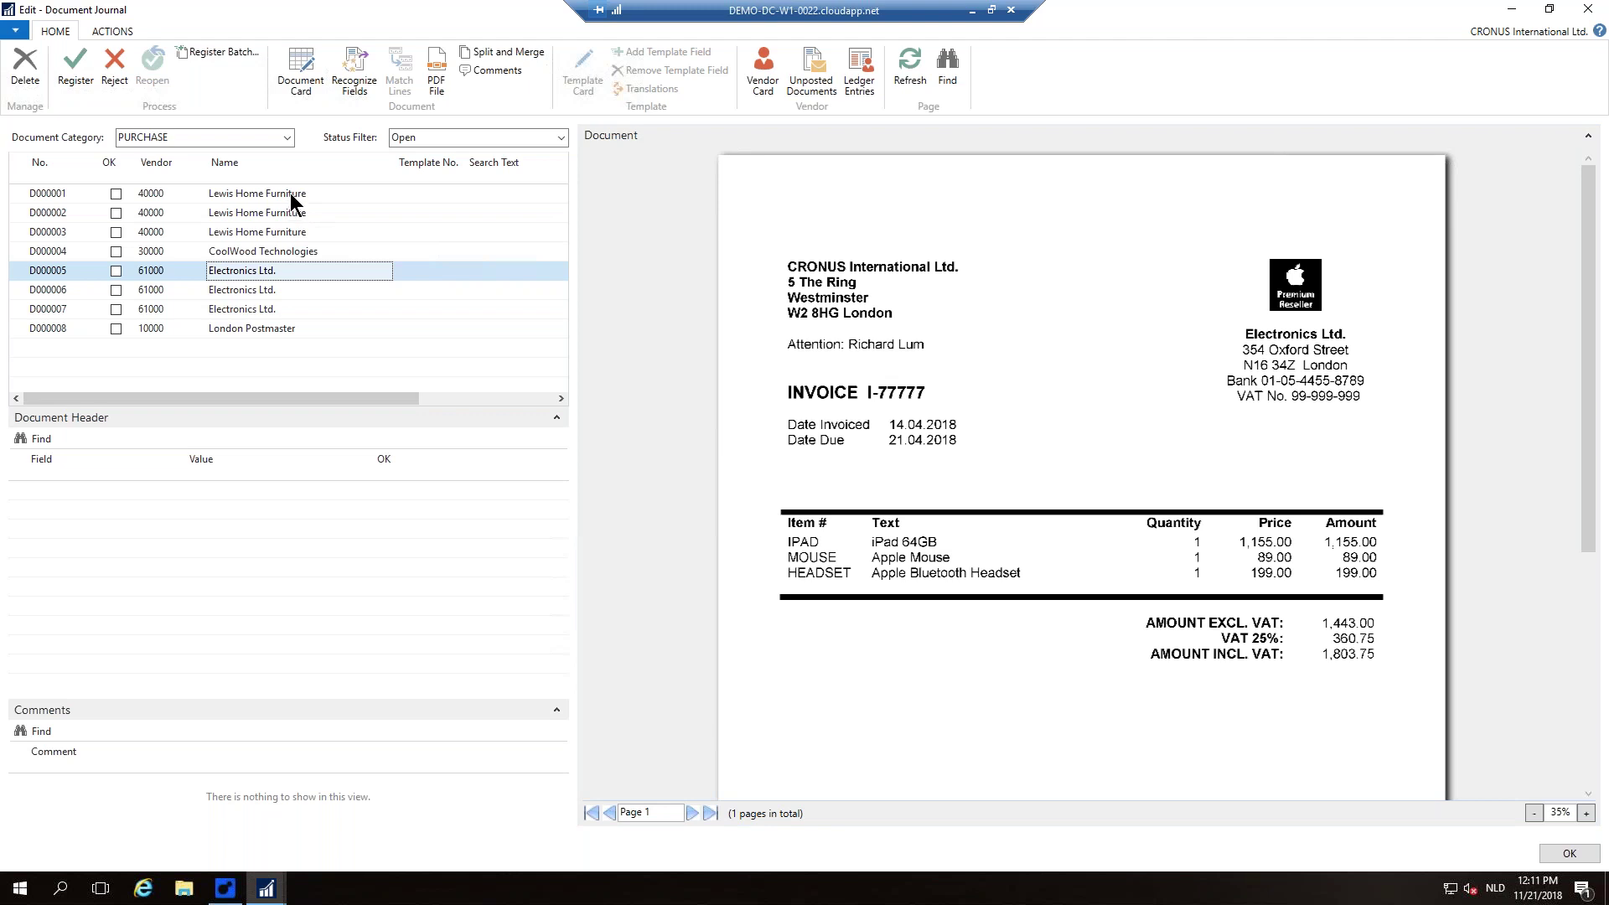
left_click(290, 193)
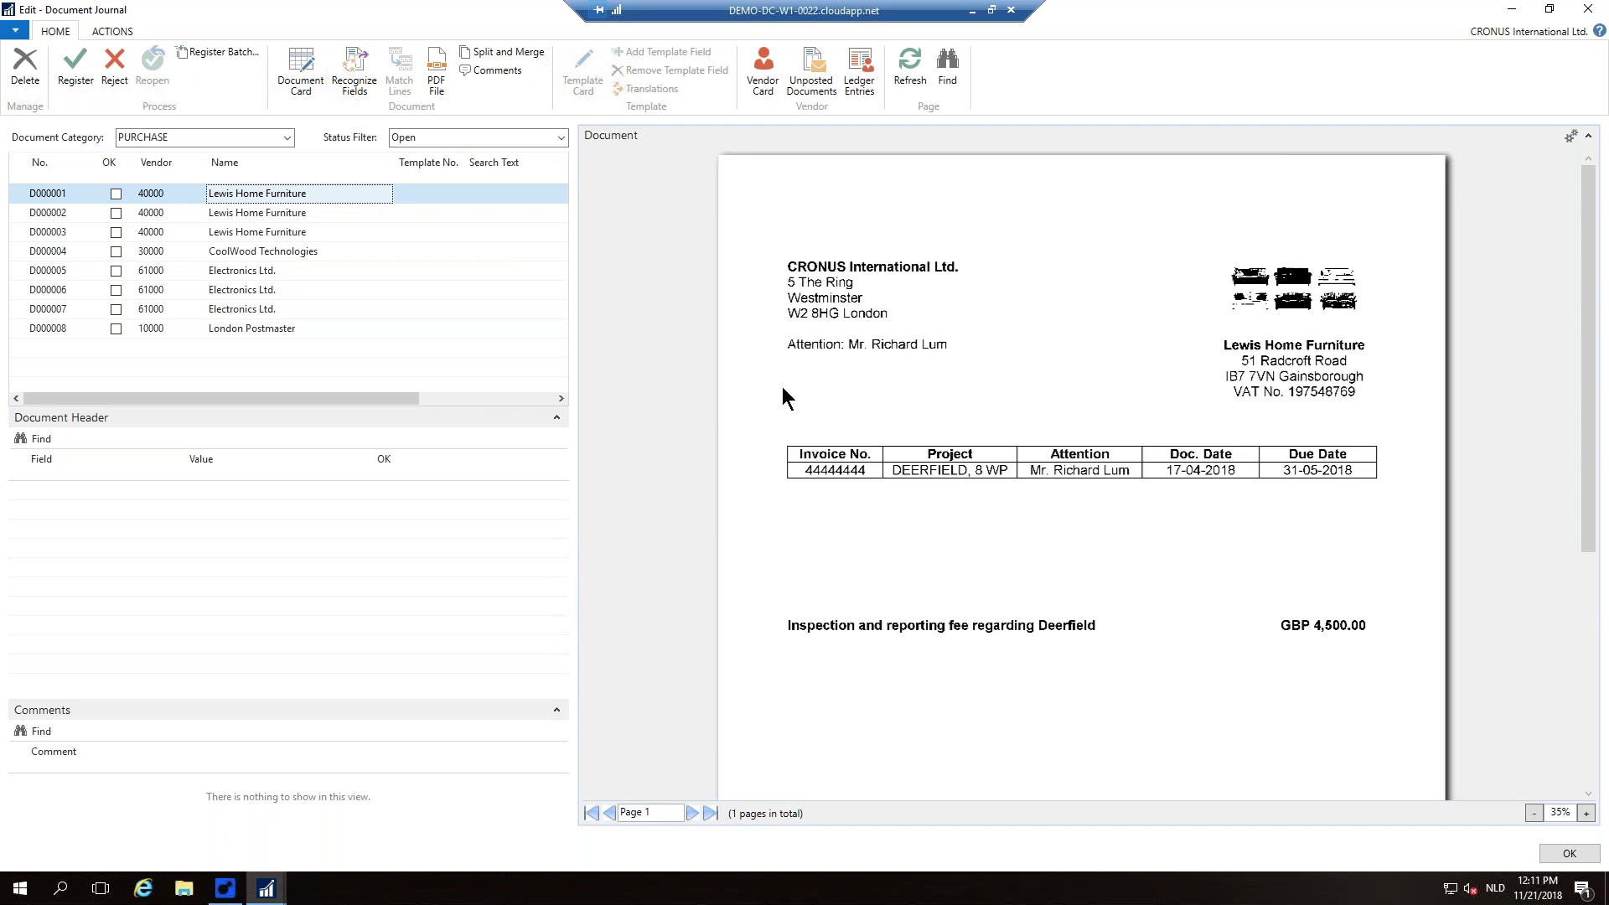
Step: Recognize D000001's header fields and review values like Invoice No. 44444444 and Amount Incl. VAT 5,625.00
left_click(347, 84)
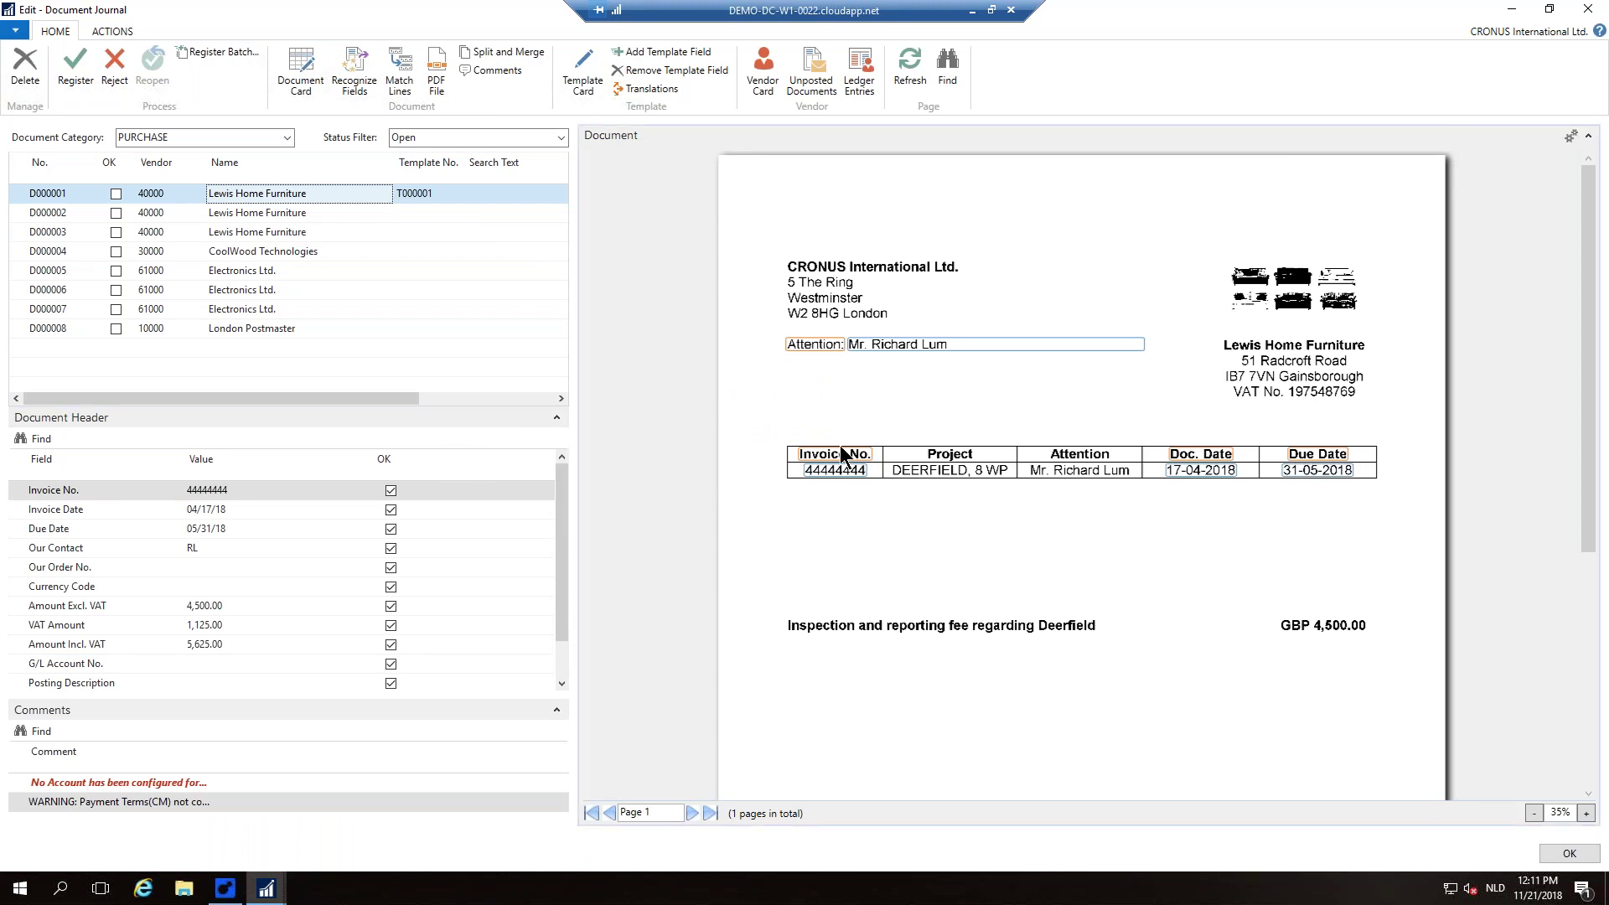
scroll(858, 496, "down", 4)
scroll(858, 496, "up", 4)
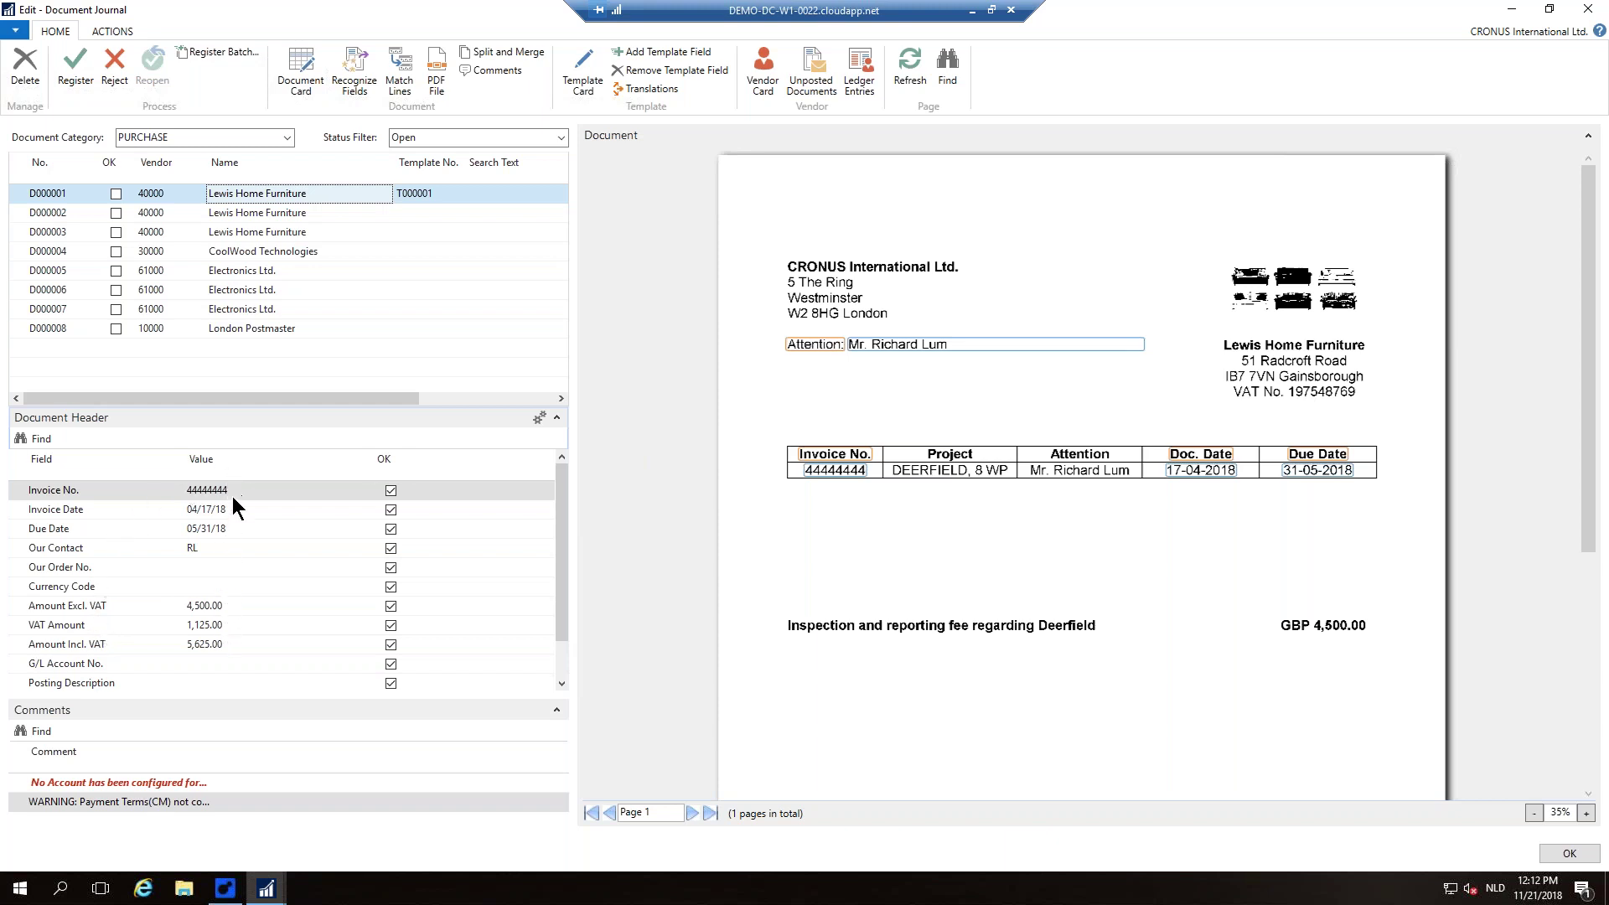
mouse_move(244, 619)
Step: Recapture D000001's Invoice No. 44444444 by marking it on the invoice image
left_click(239, 487)
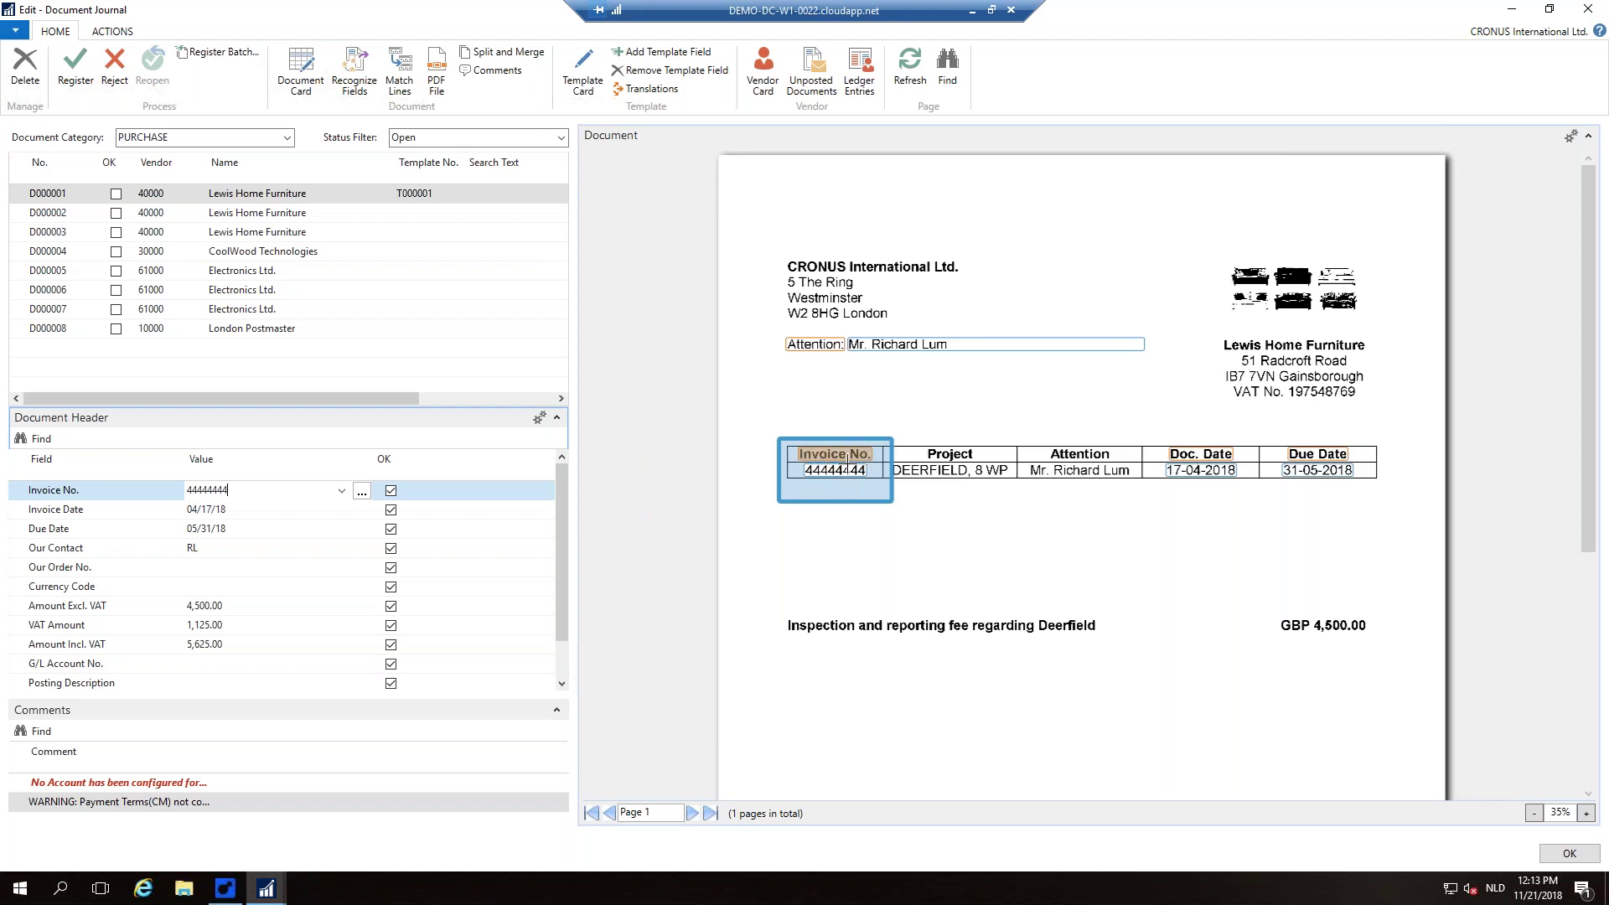
left_click_drag(837, 507, 837, 508)
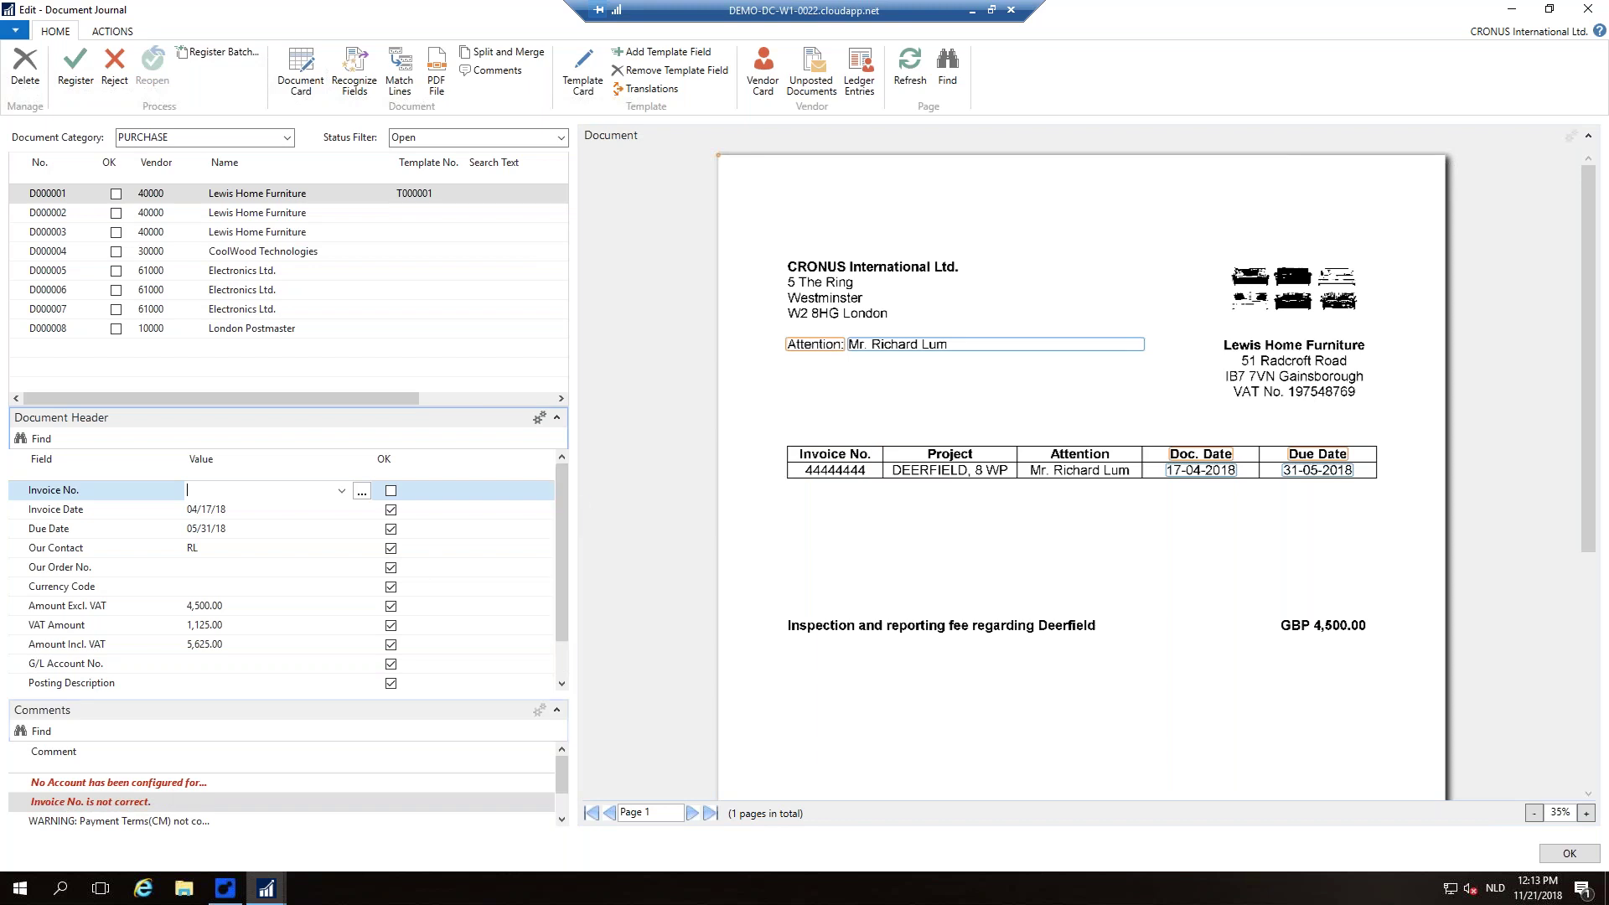
mouse_move(787, 444)
left_mouse_down()
mouse_move(875, 463)
mouse_move(862, 499)
left_mouse_up()
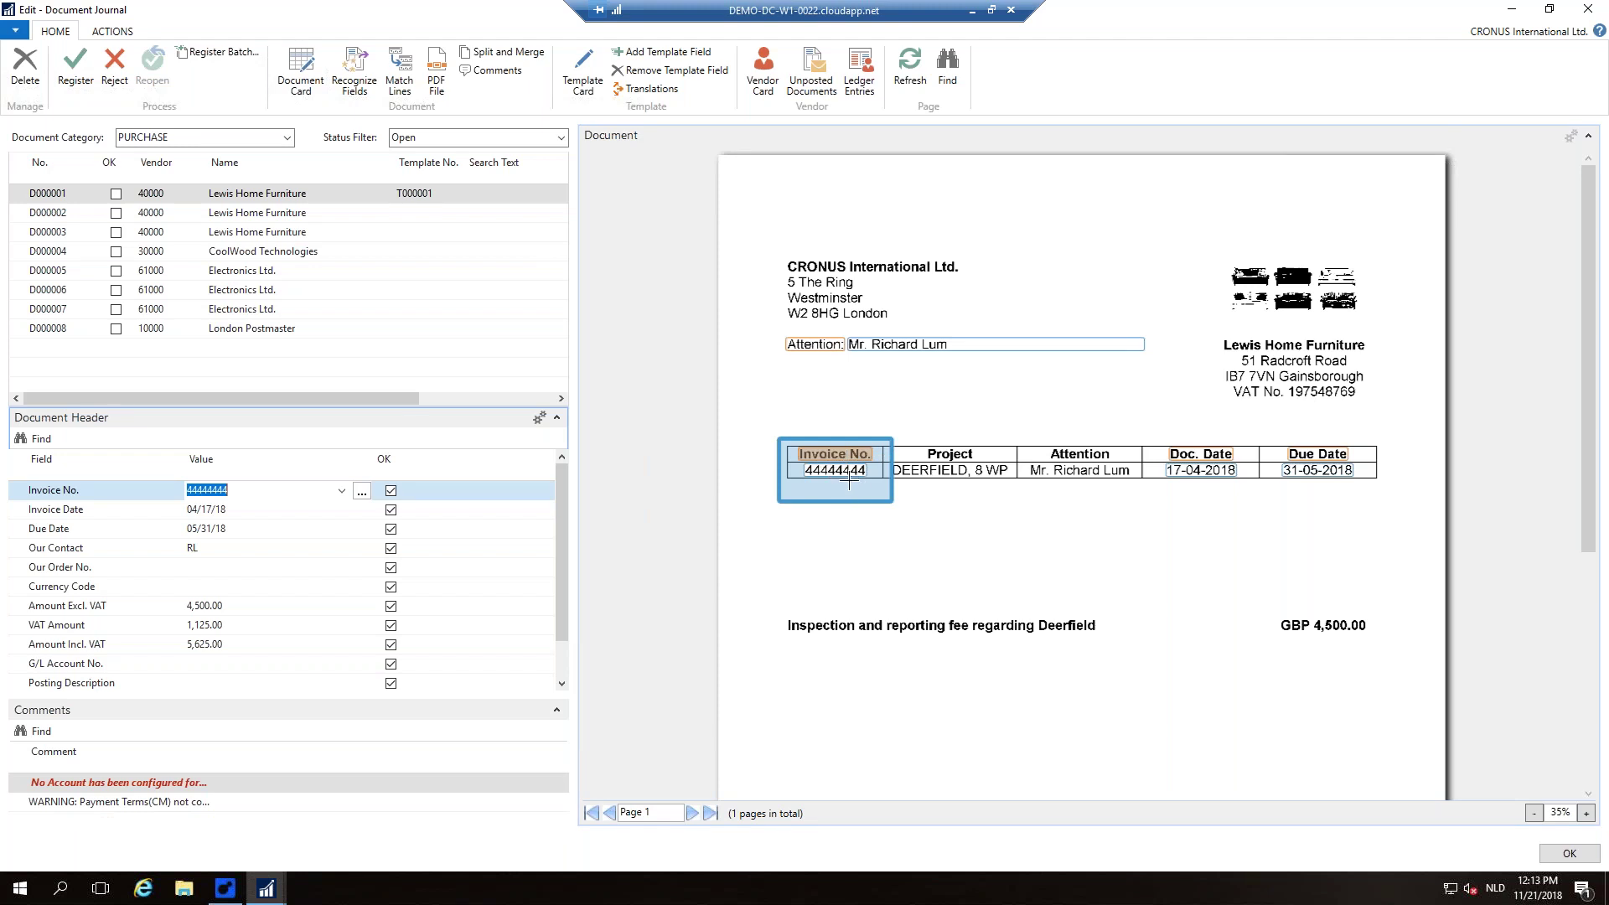
key("Down")
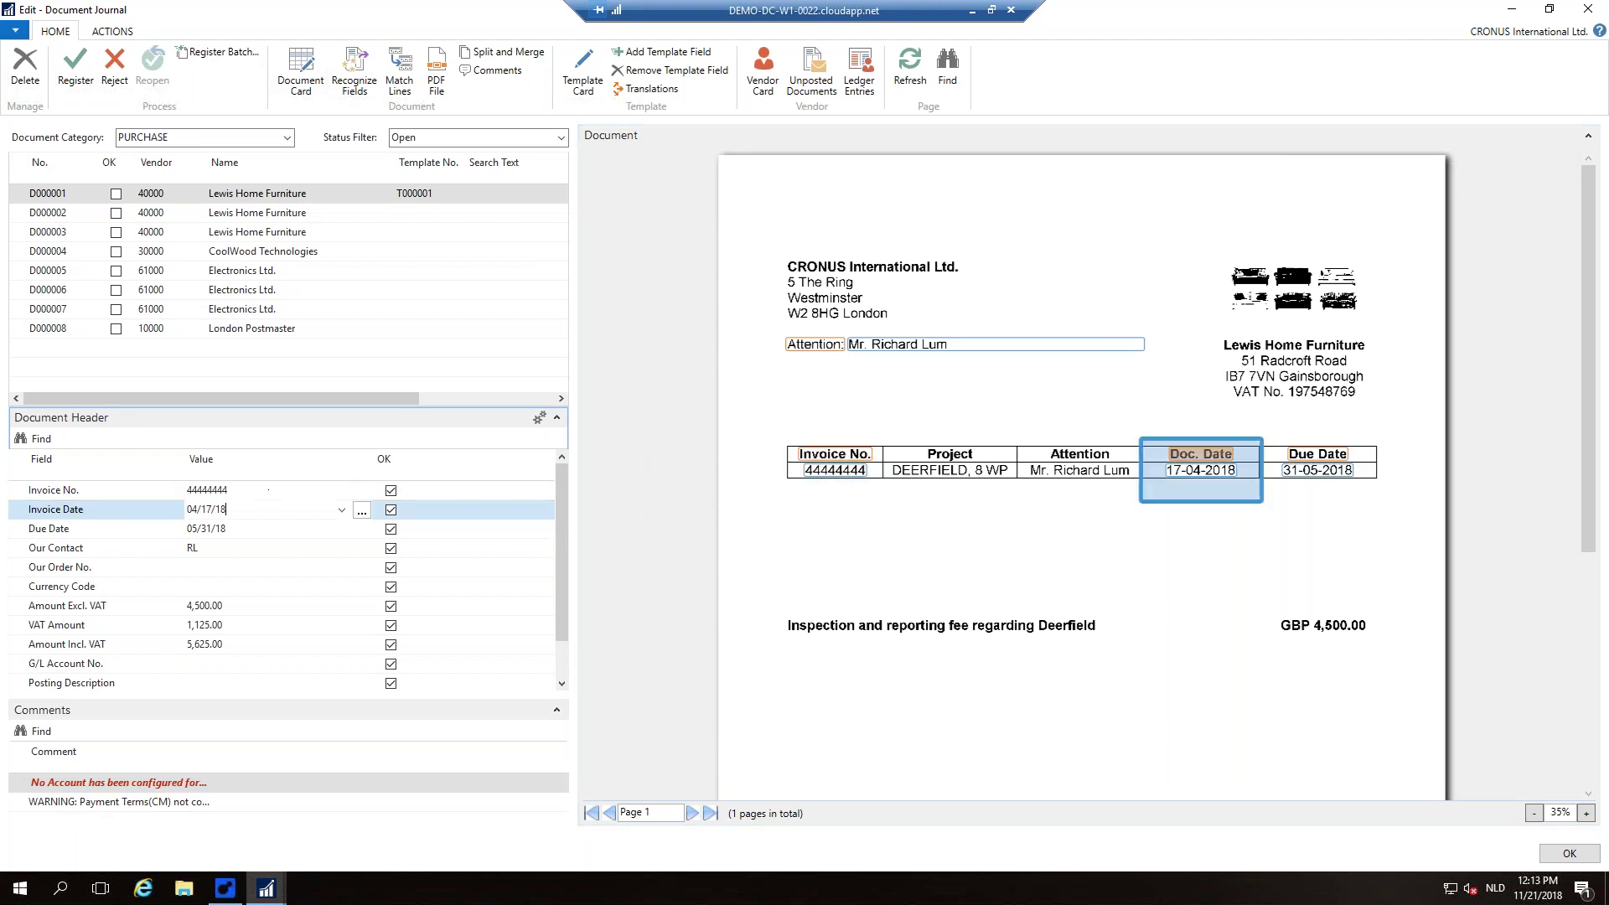
key("Down")
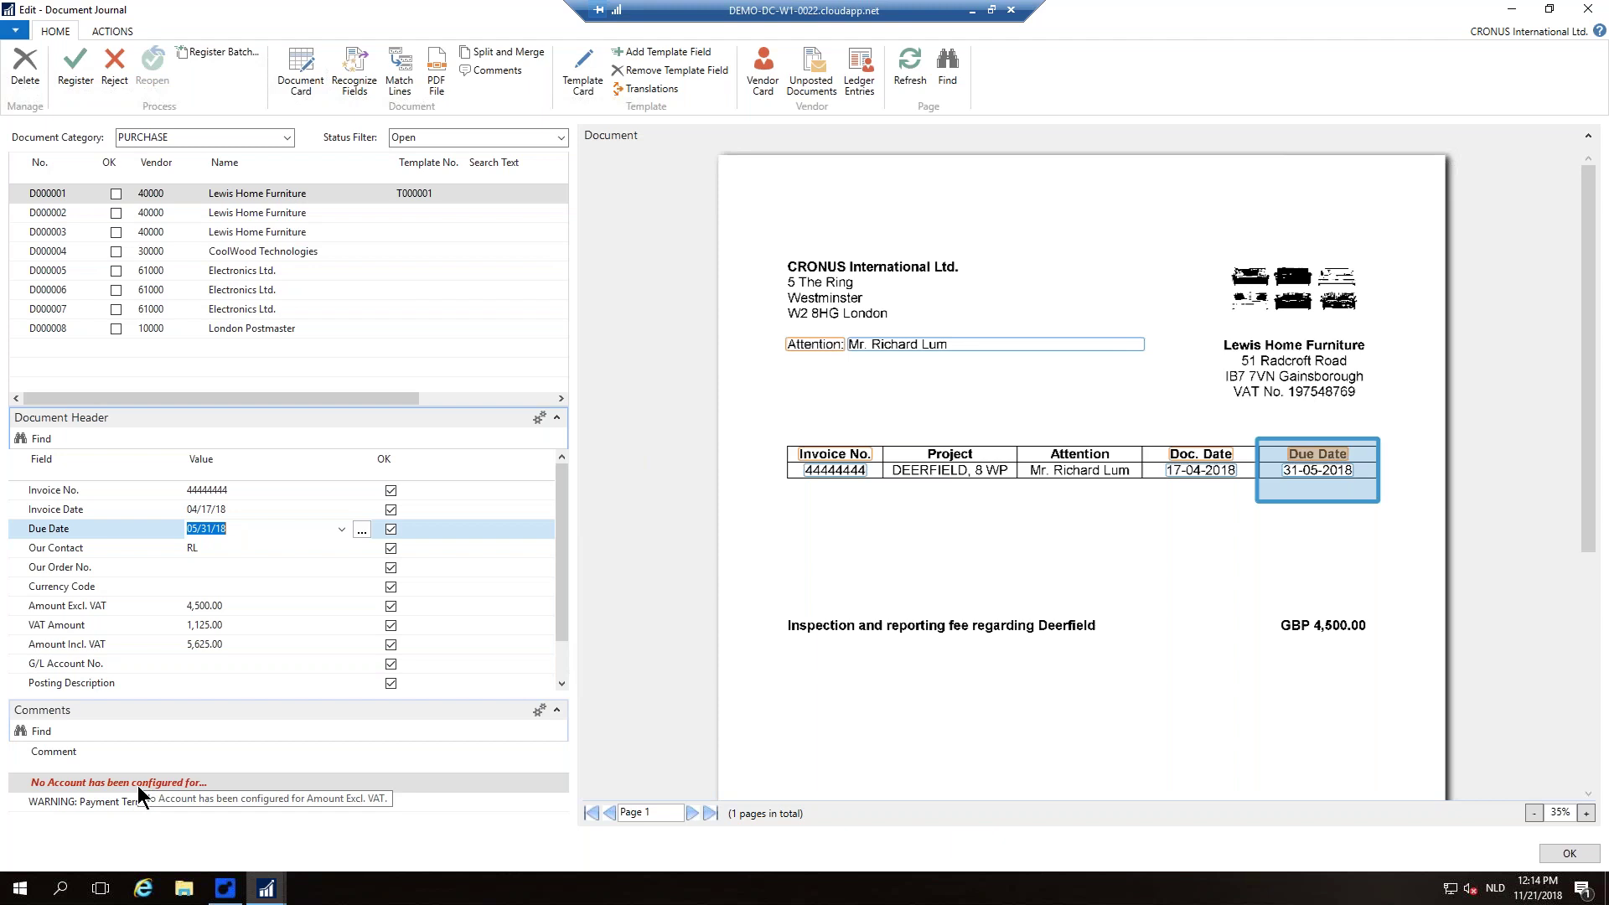
key("Tab")
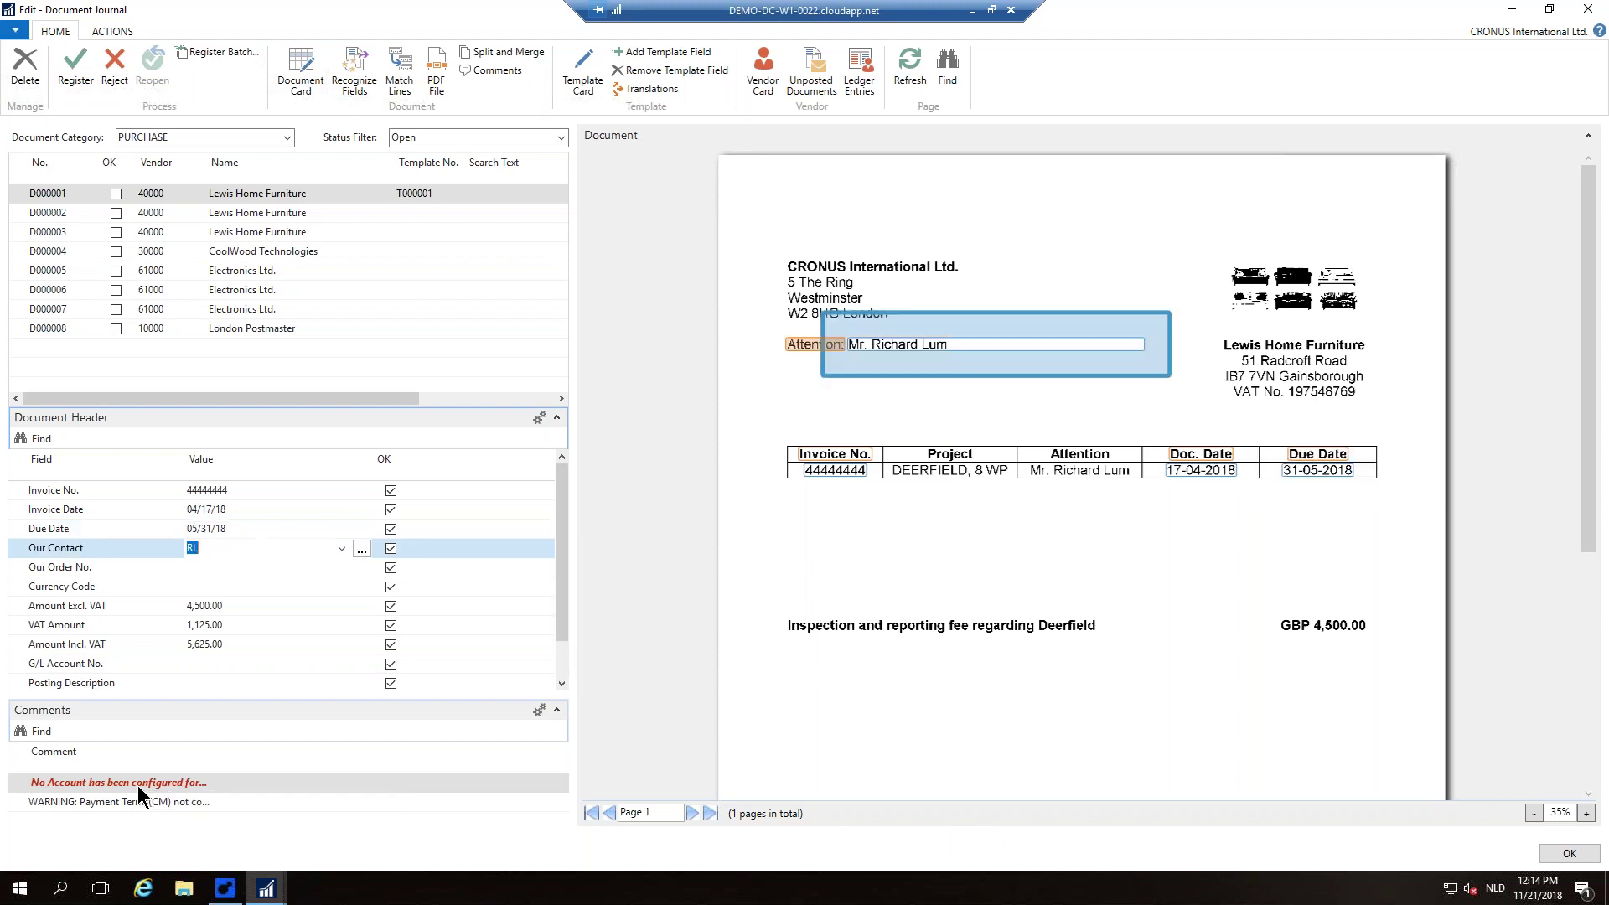
key("Tab")
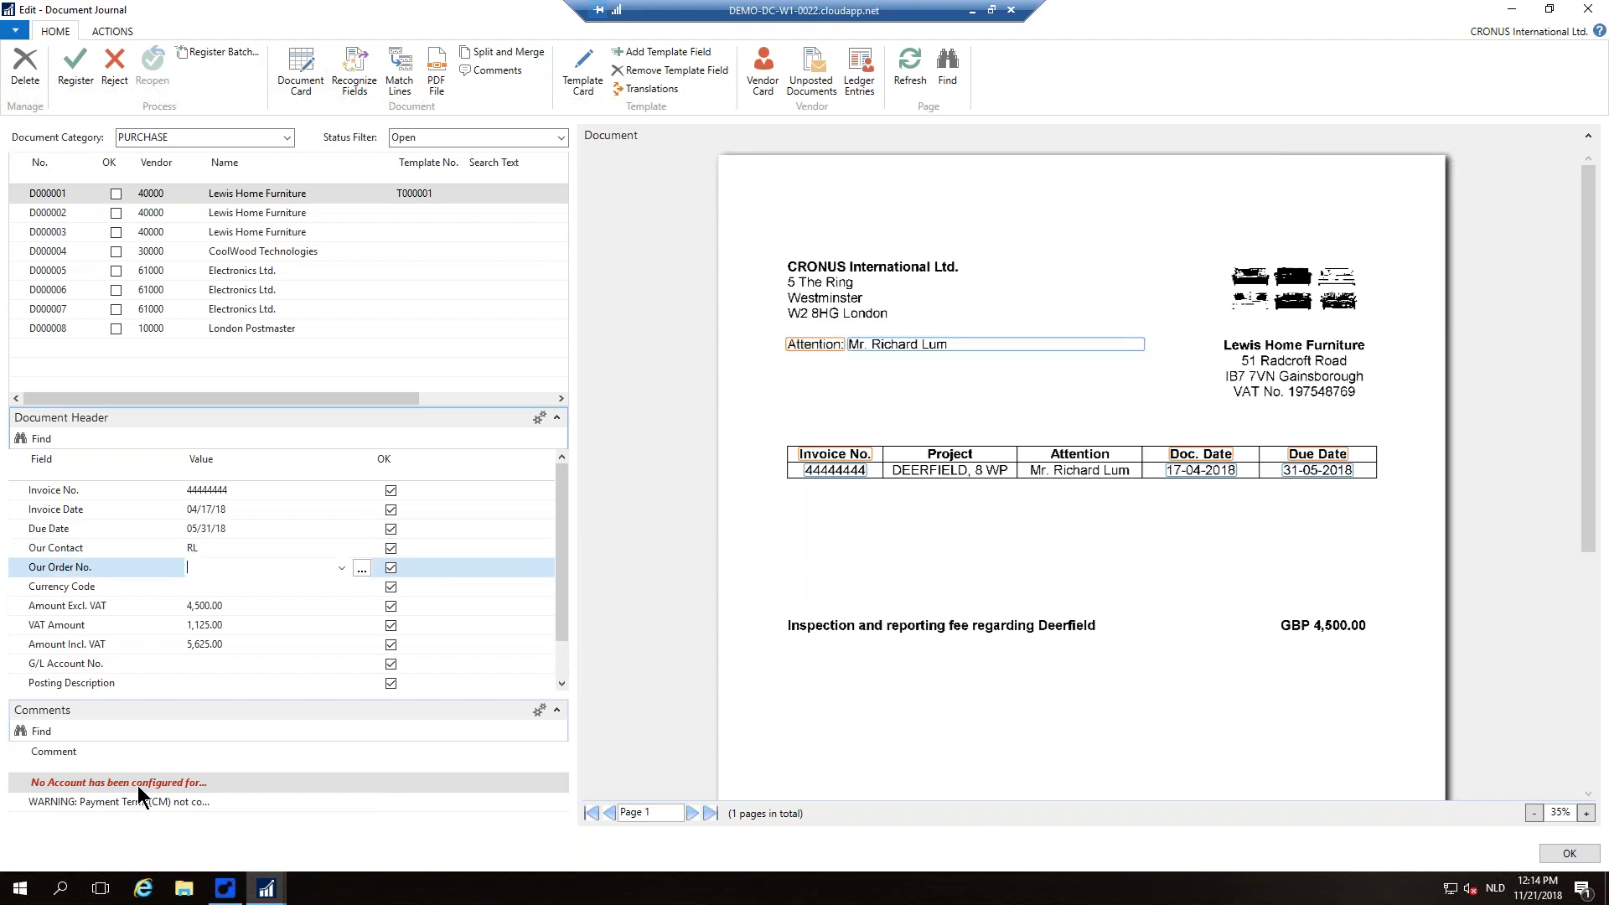
key("Tab")
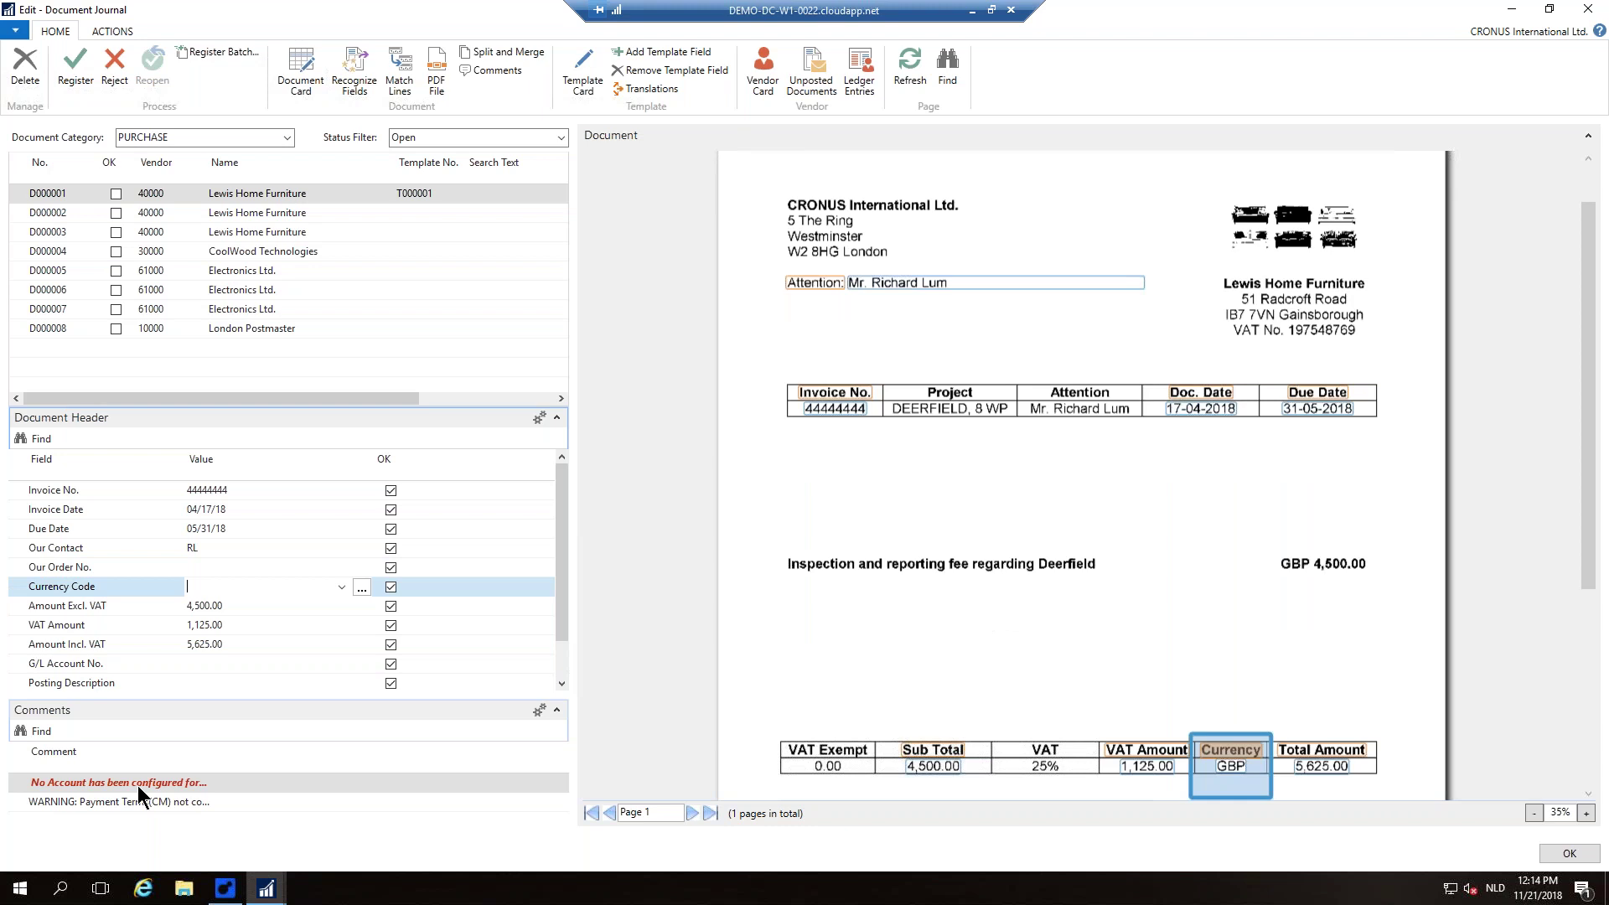
key("Tab")
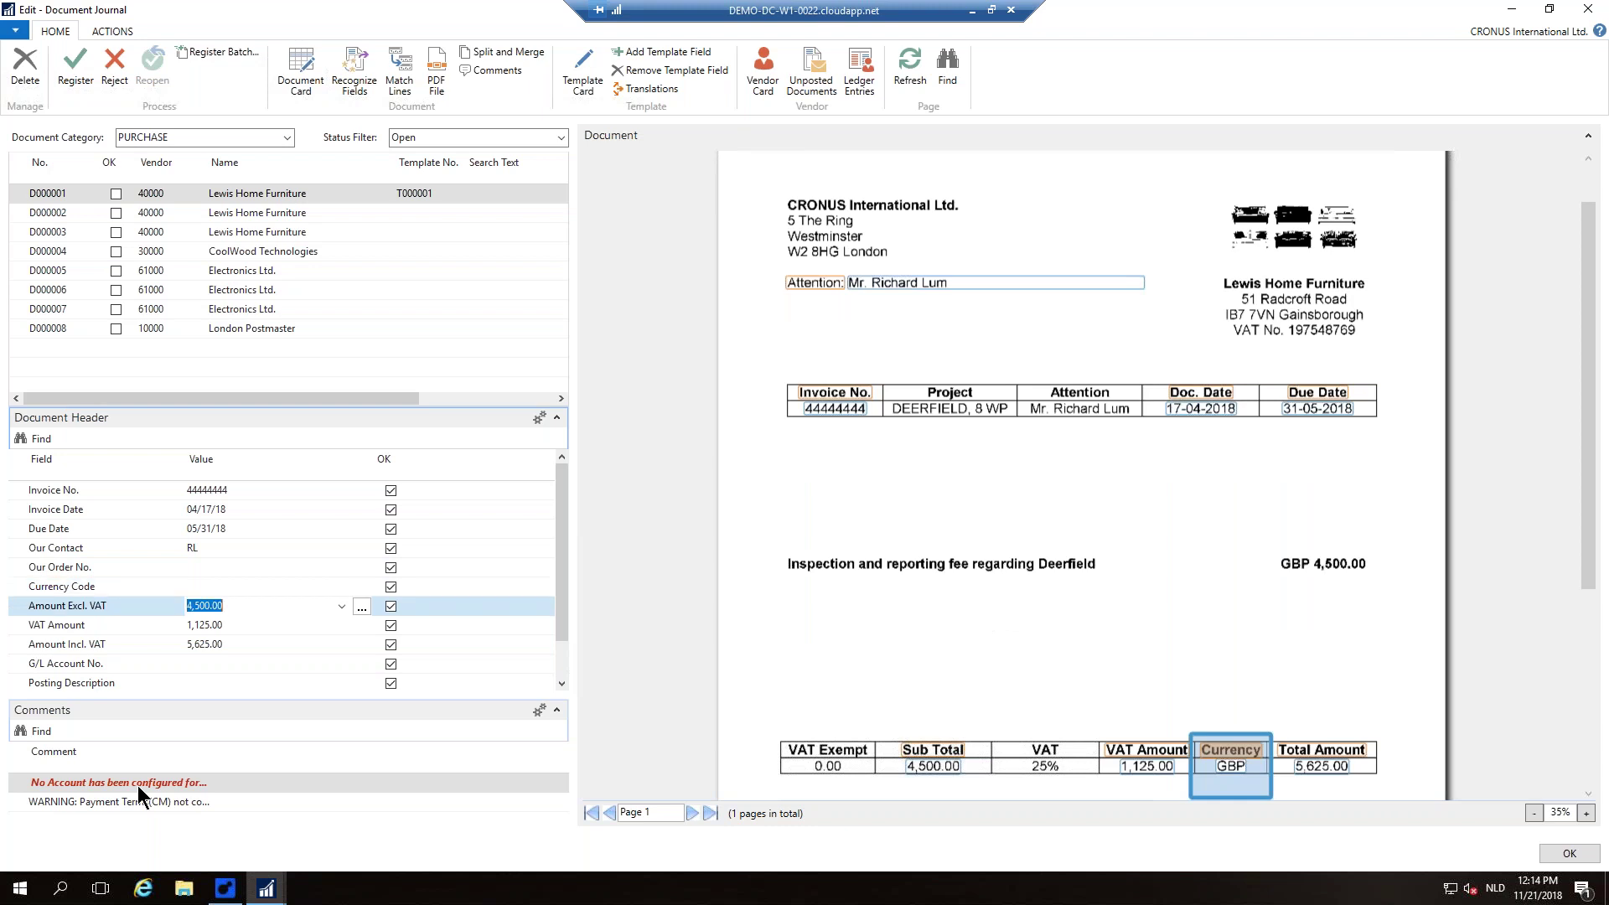
key("Tab")
key("Tab")
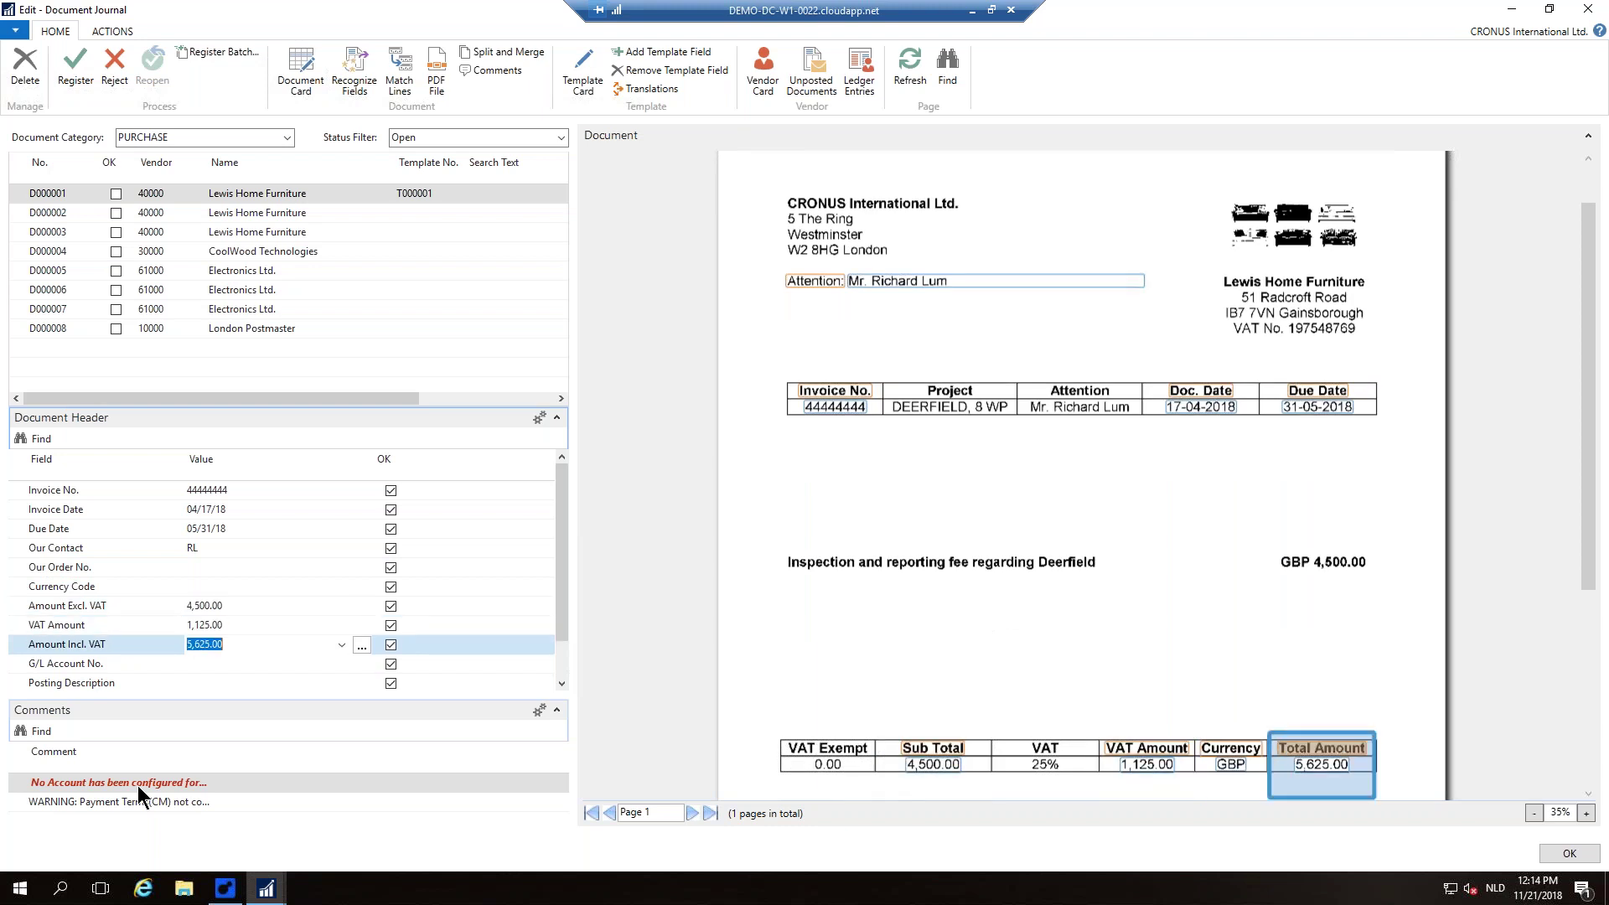
left_click(246, 626)
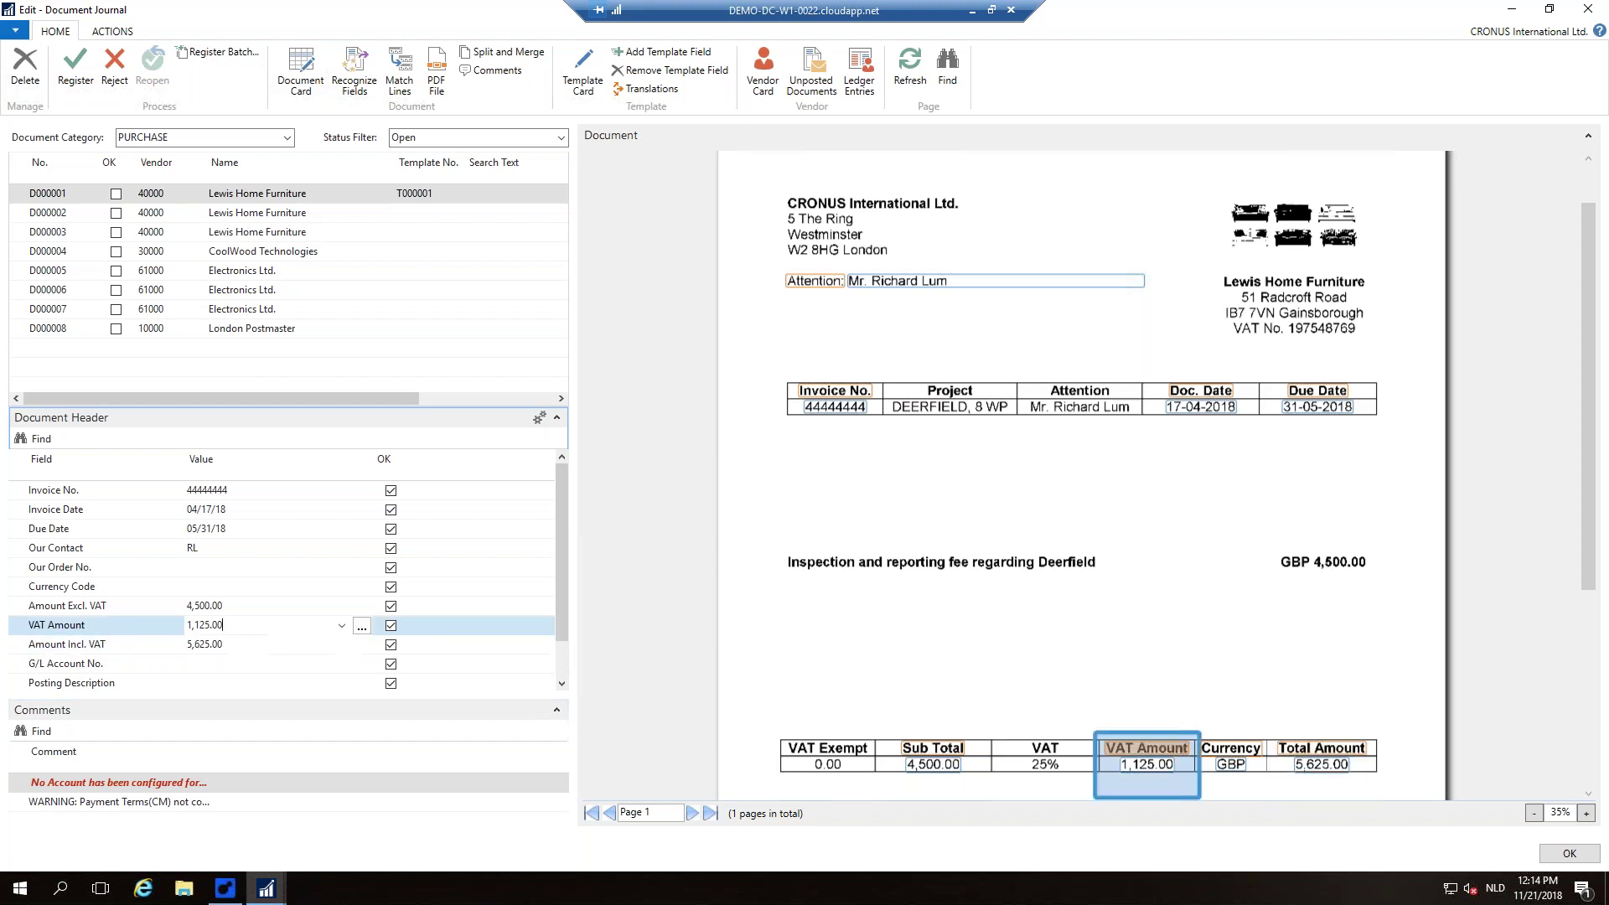
left_click(233, 606)
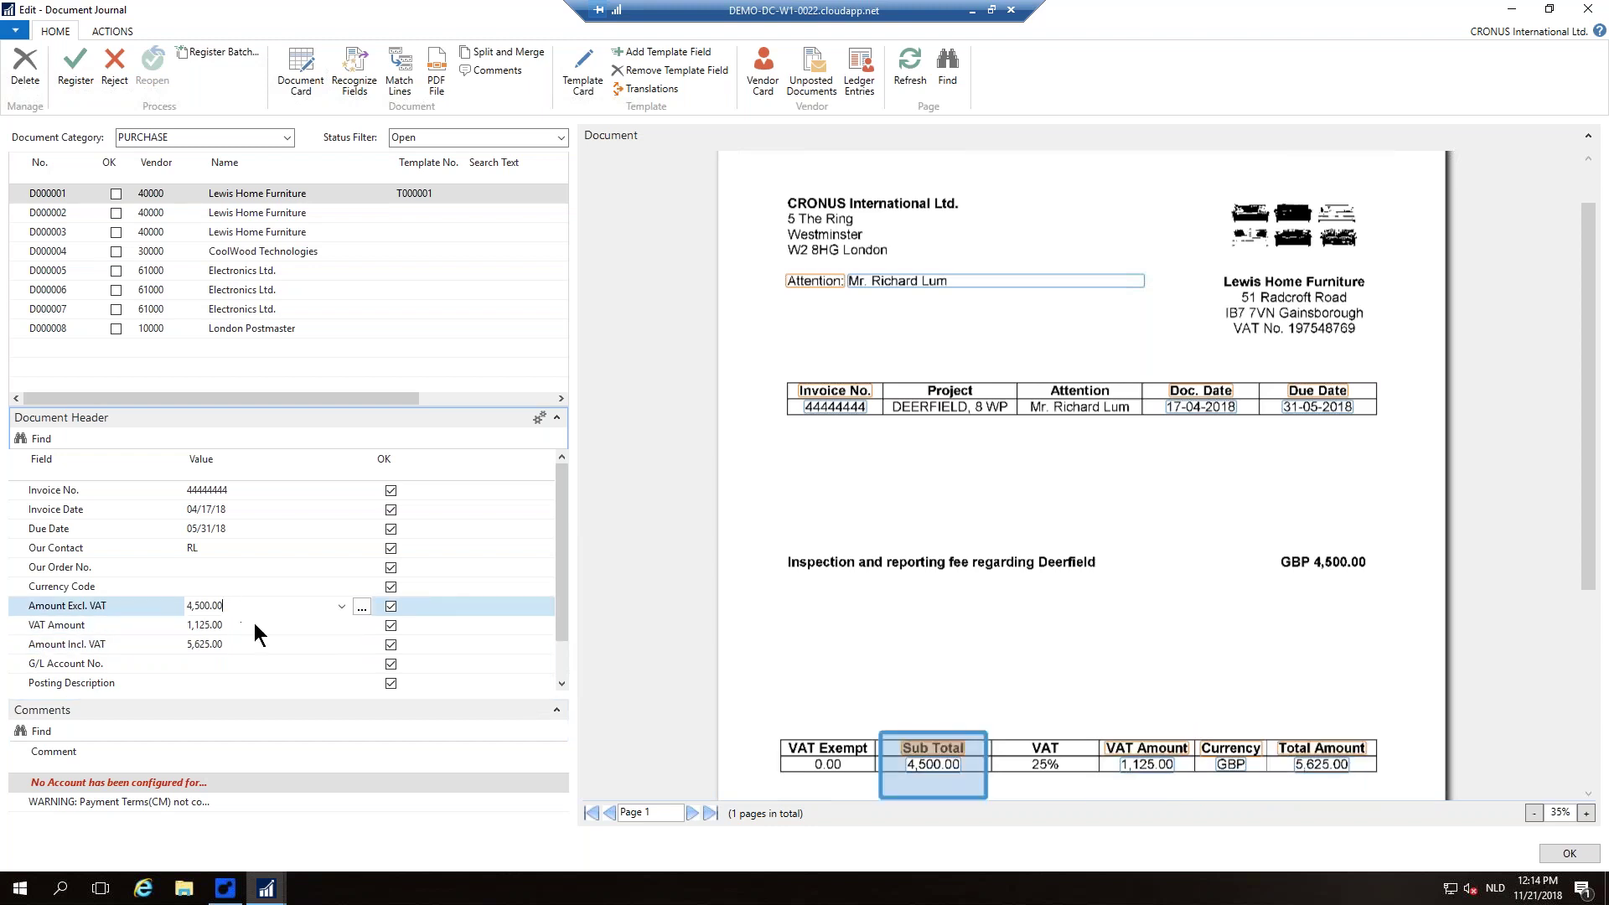
left_click(253, 624)
left_click(239, 644)
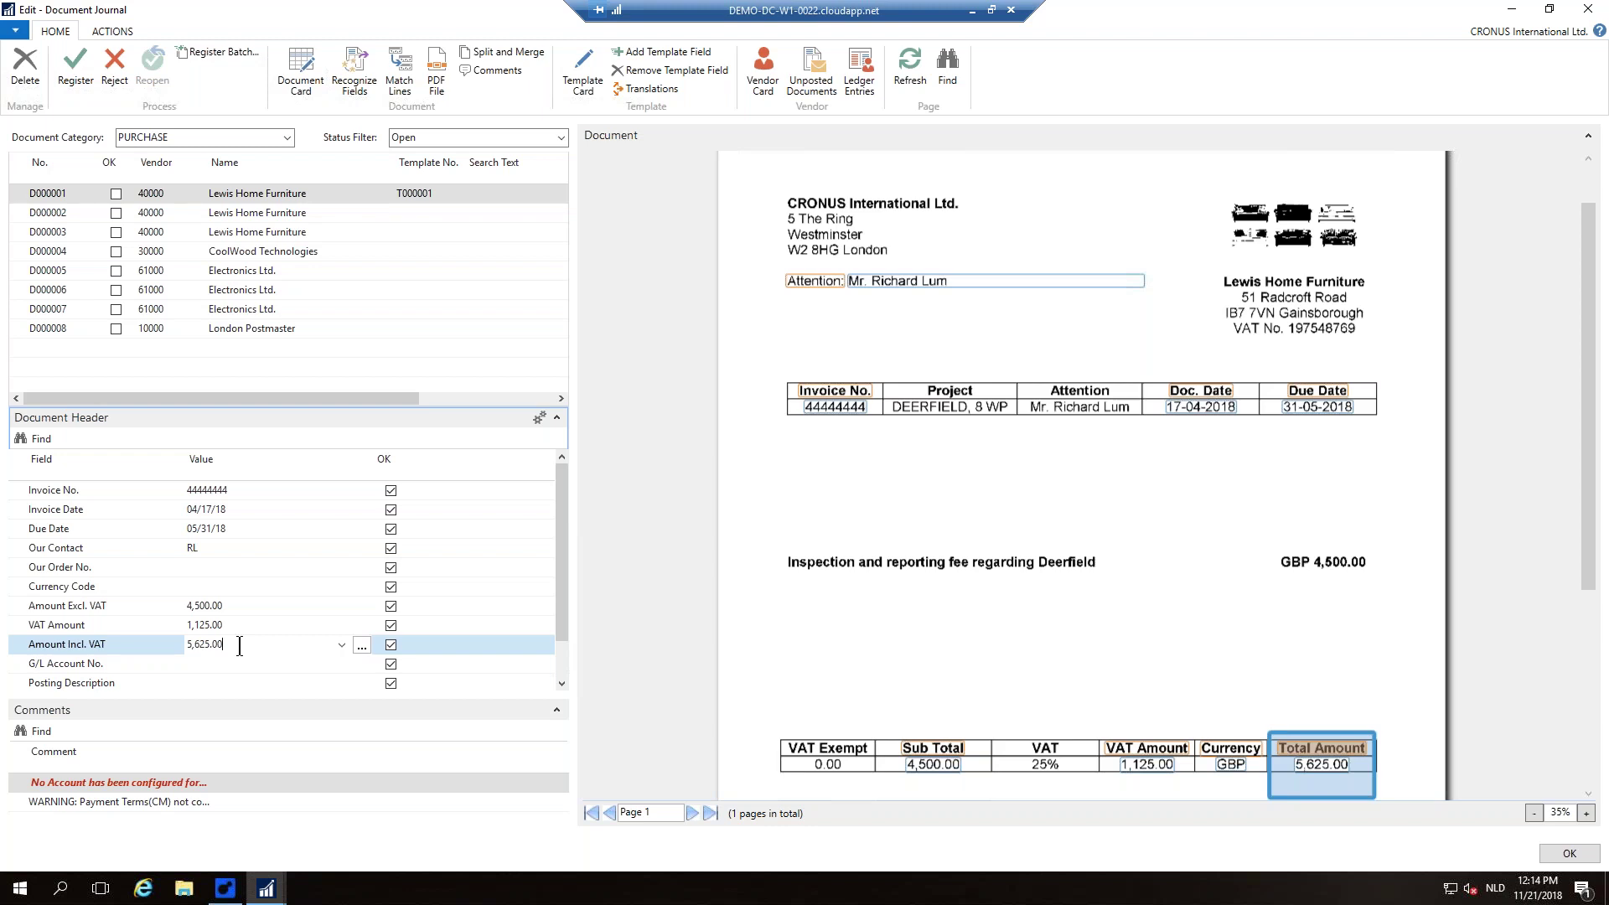
mouse_move(232, 610)
left_click(109, 666)
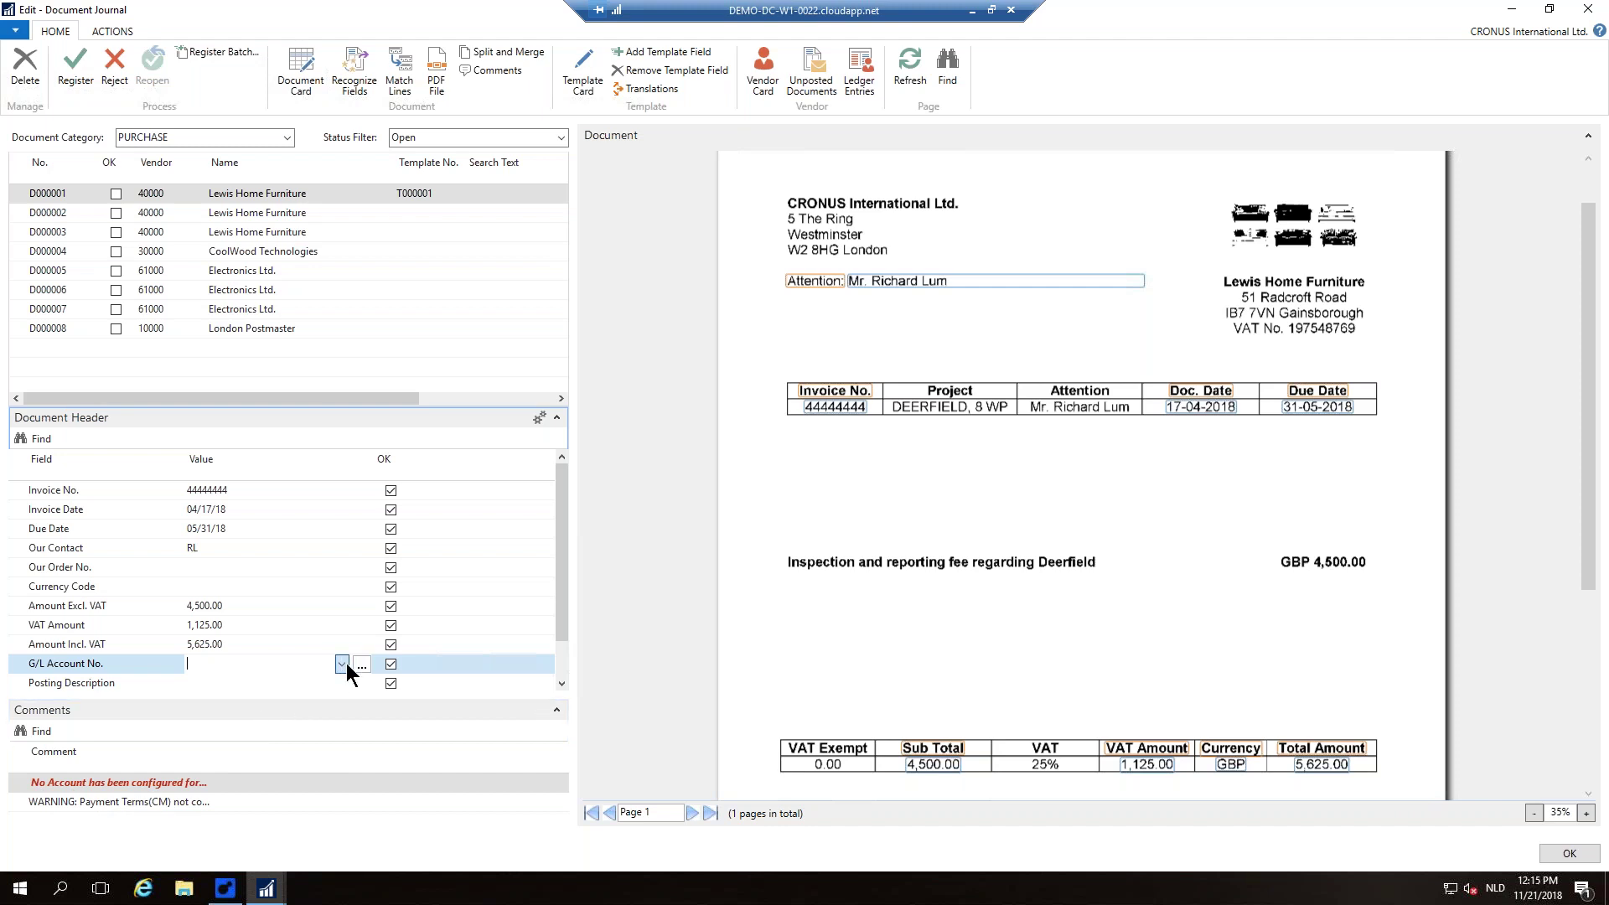
Step: Pick G/L account 8330 (Other Computer Expenses) for D000001 and choose to make it the default
key("shift+F4")
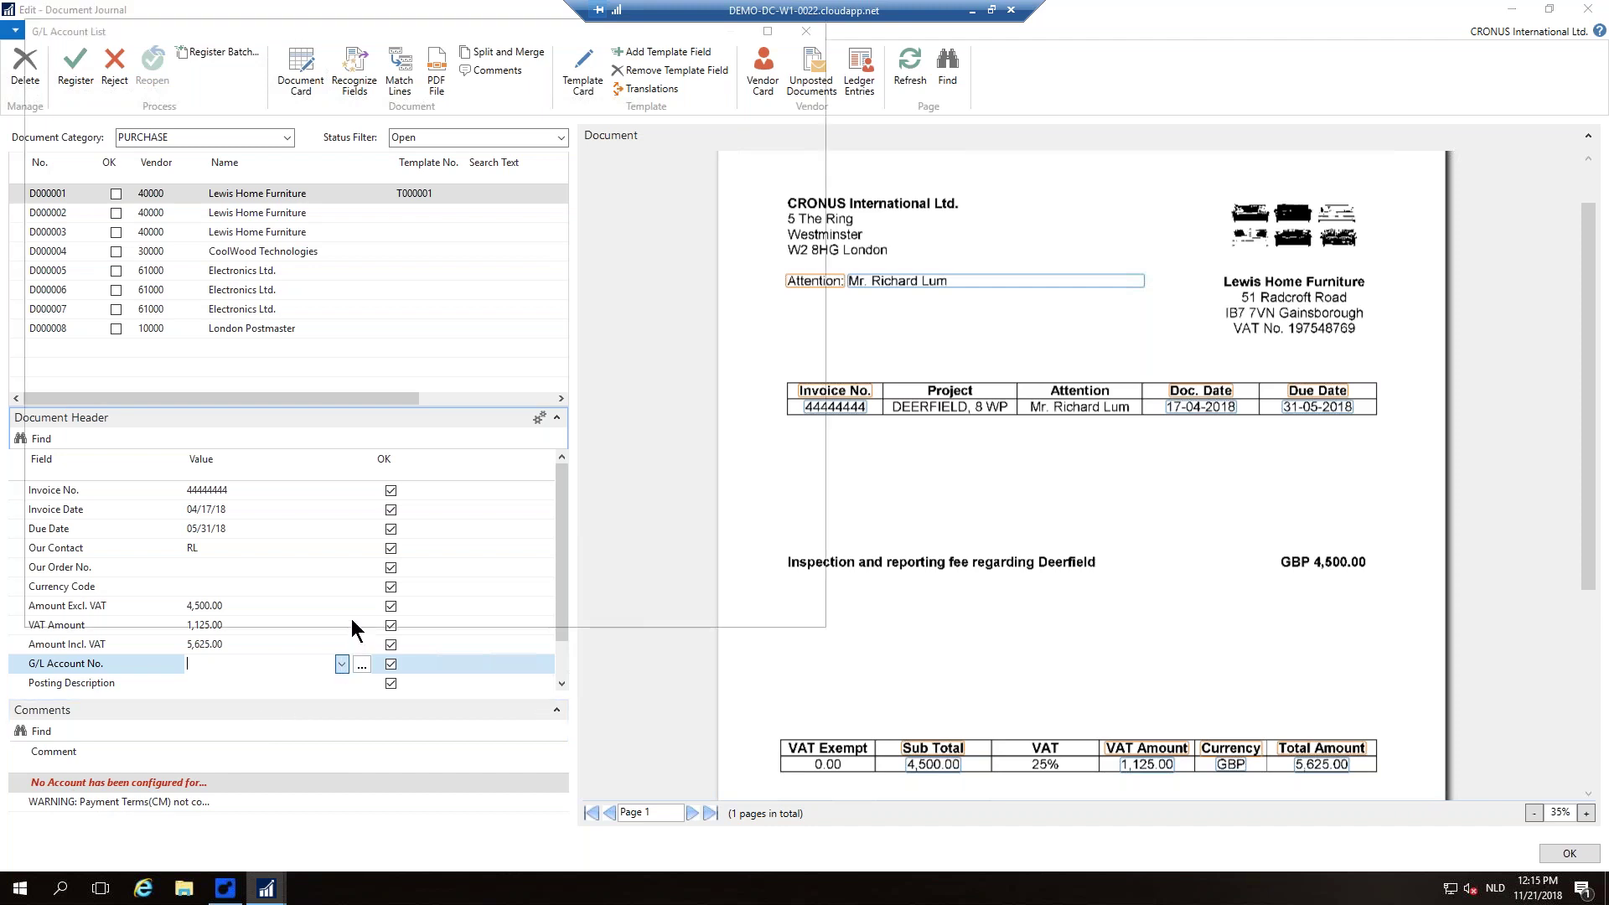
scroll(490, 370, "down", 4)
type("83")
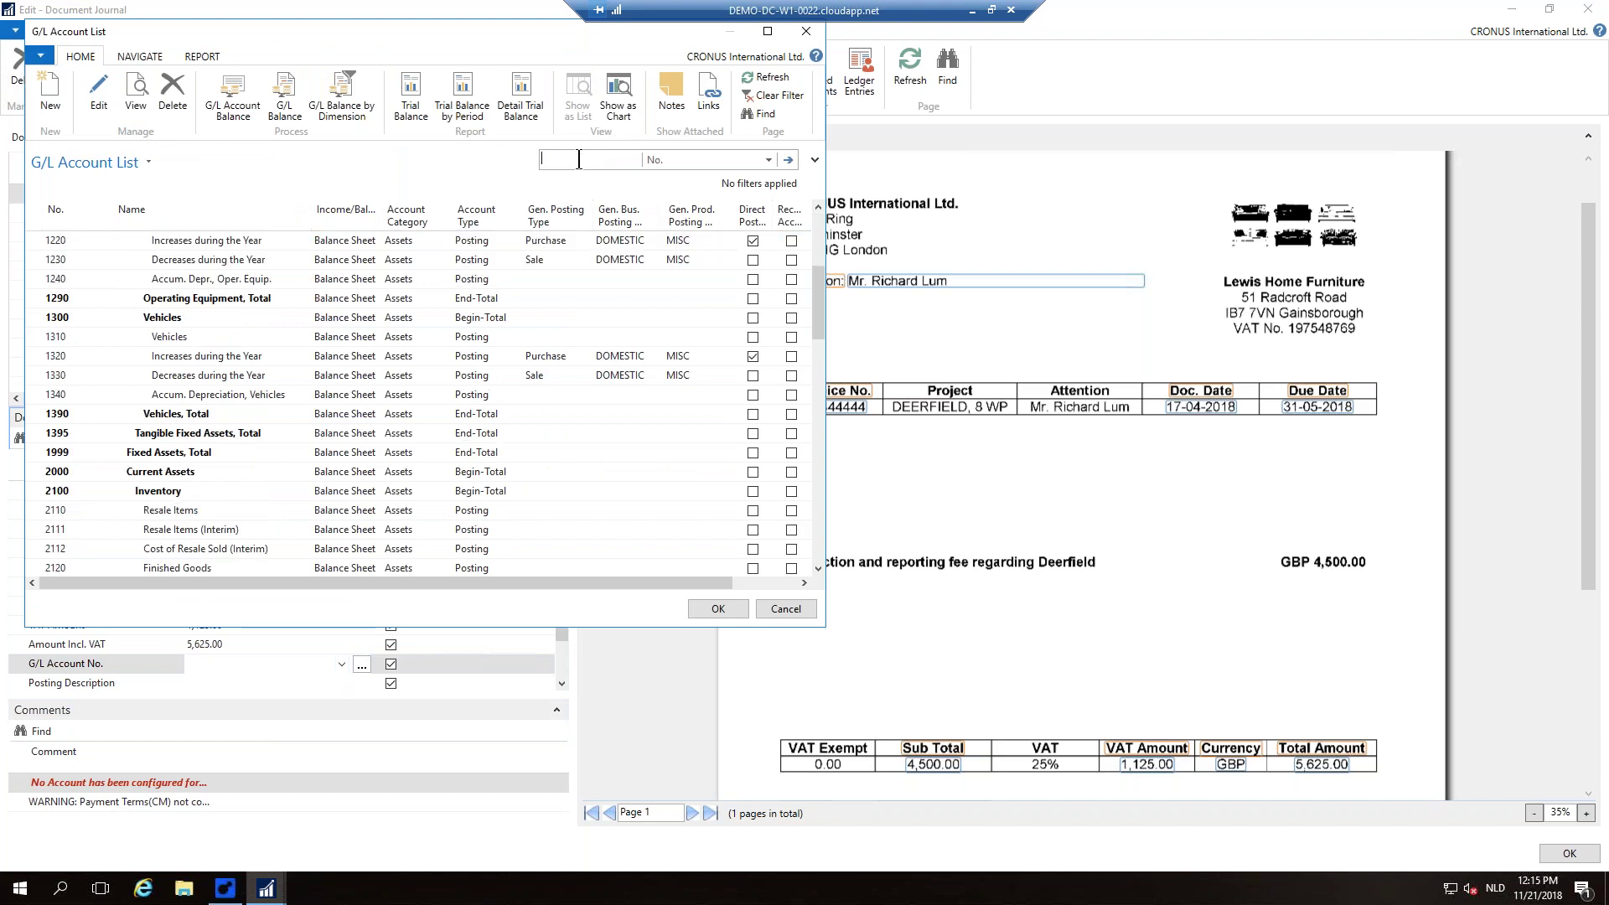
type("30")
key("Return")
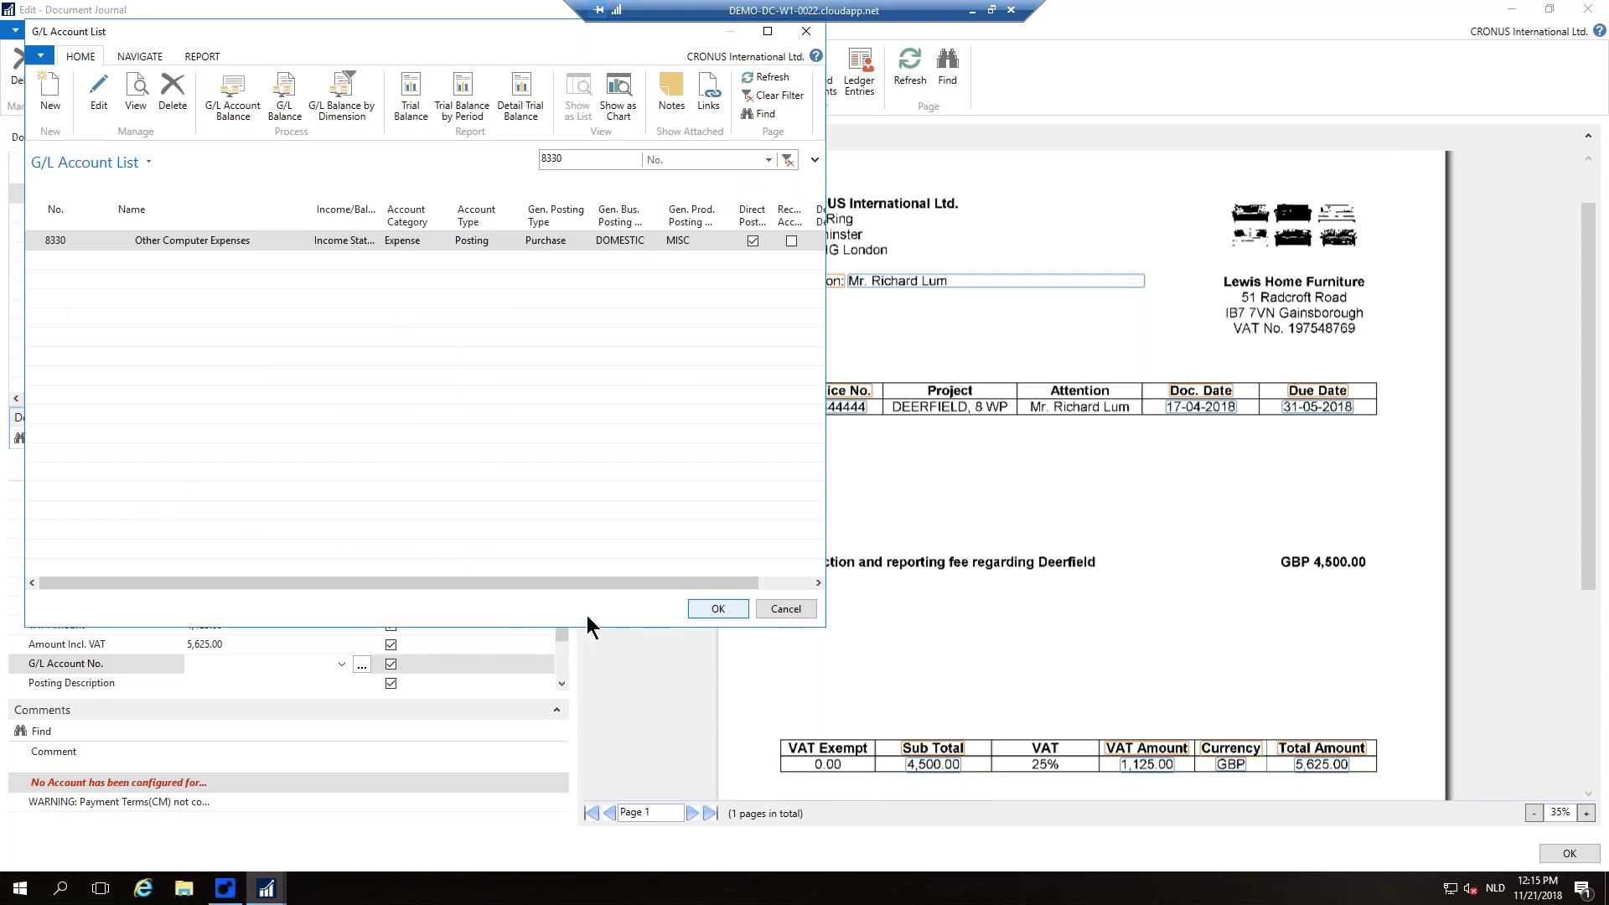
left_click(716, 608)
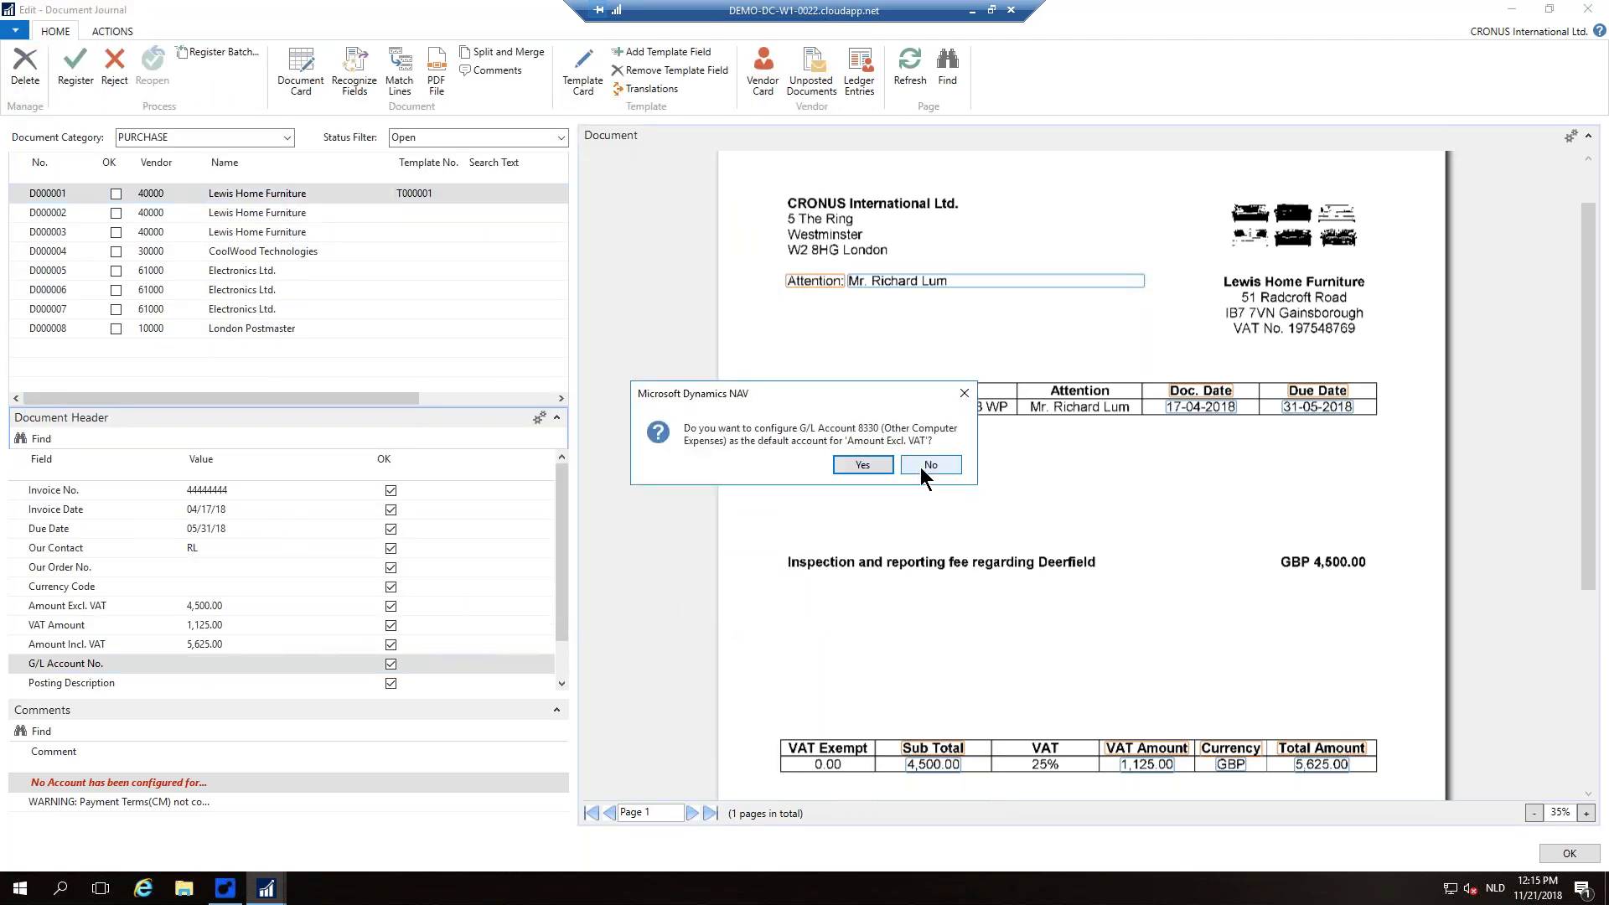
left_click(869, 465)
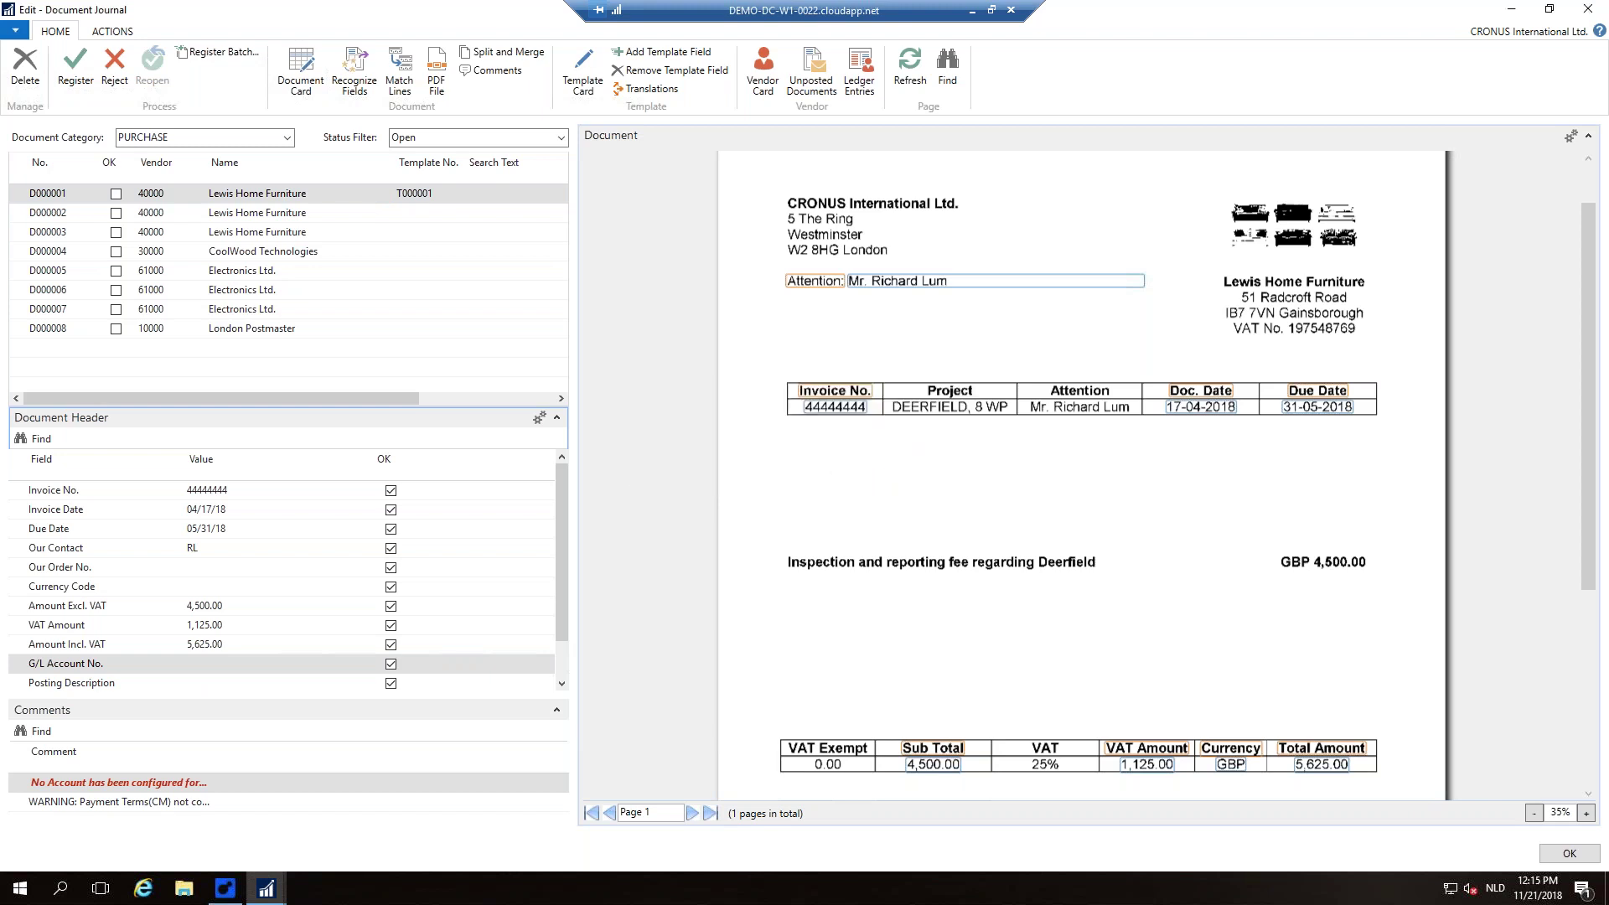
Step: Confirm 8330 as the default account and move to the Posting Description field
scroll(220, 689, "down", 1)
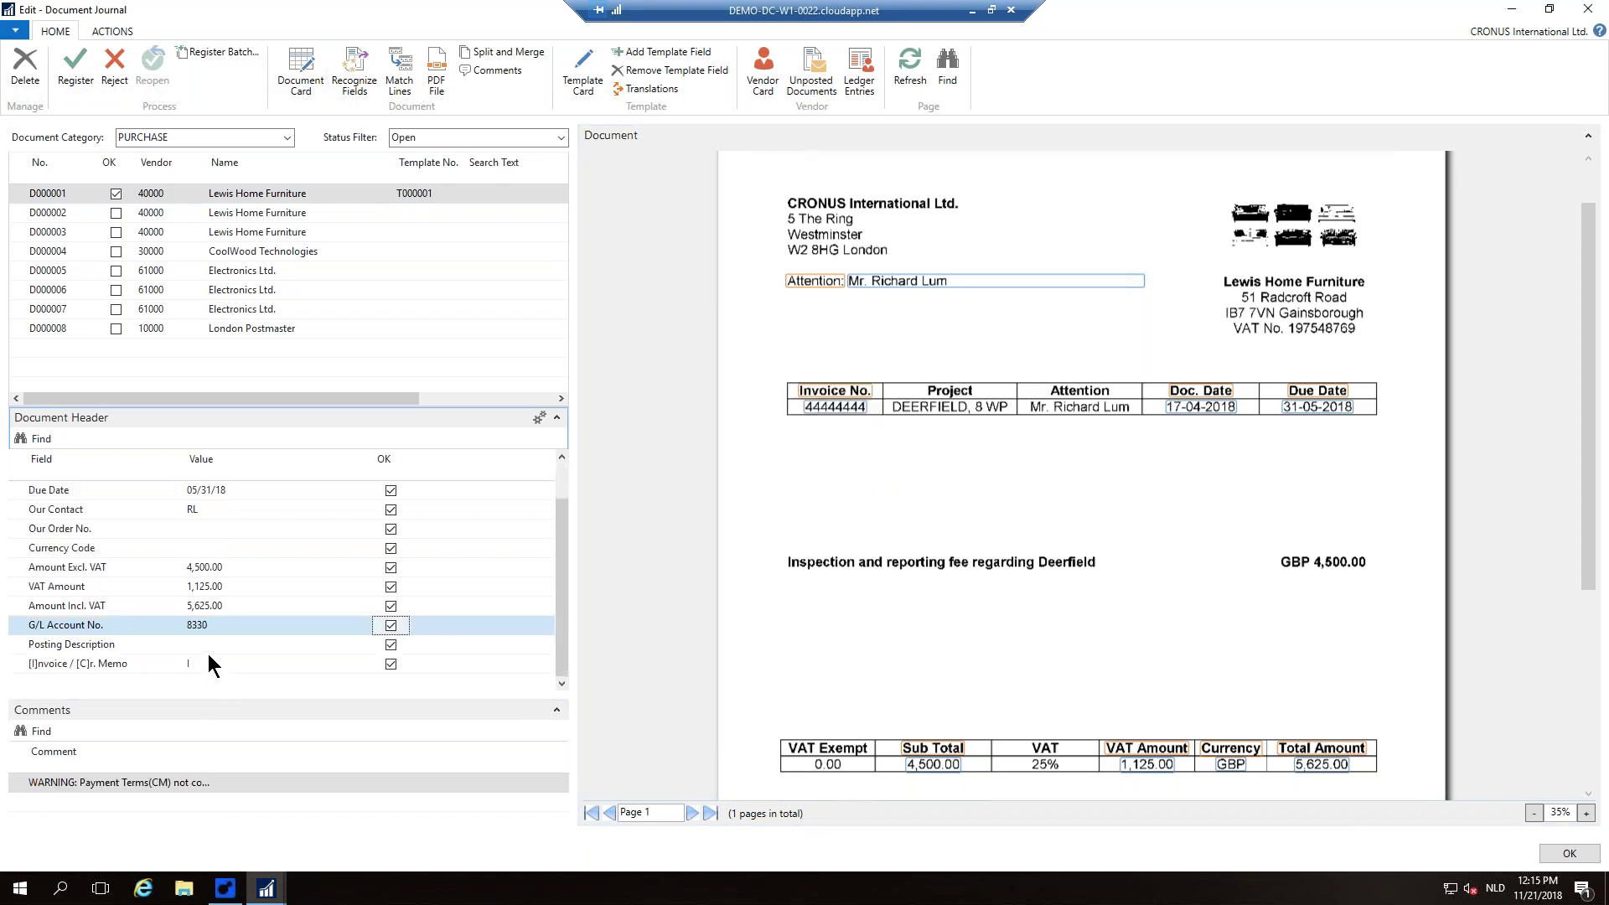
left_click(207, 645)
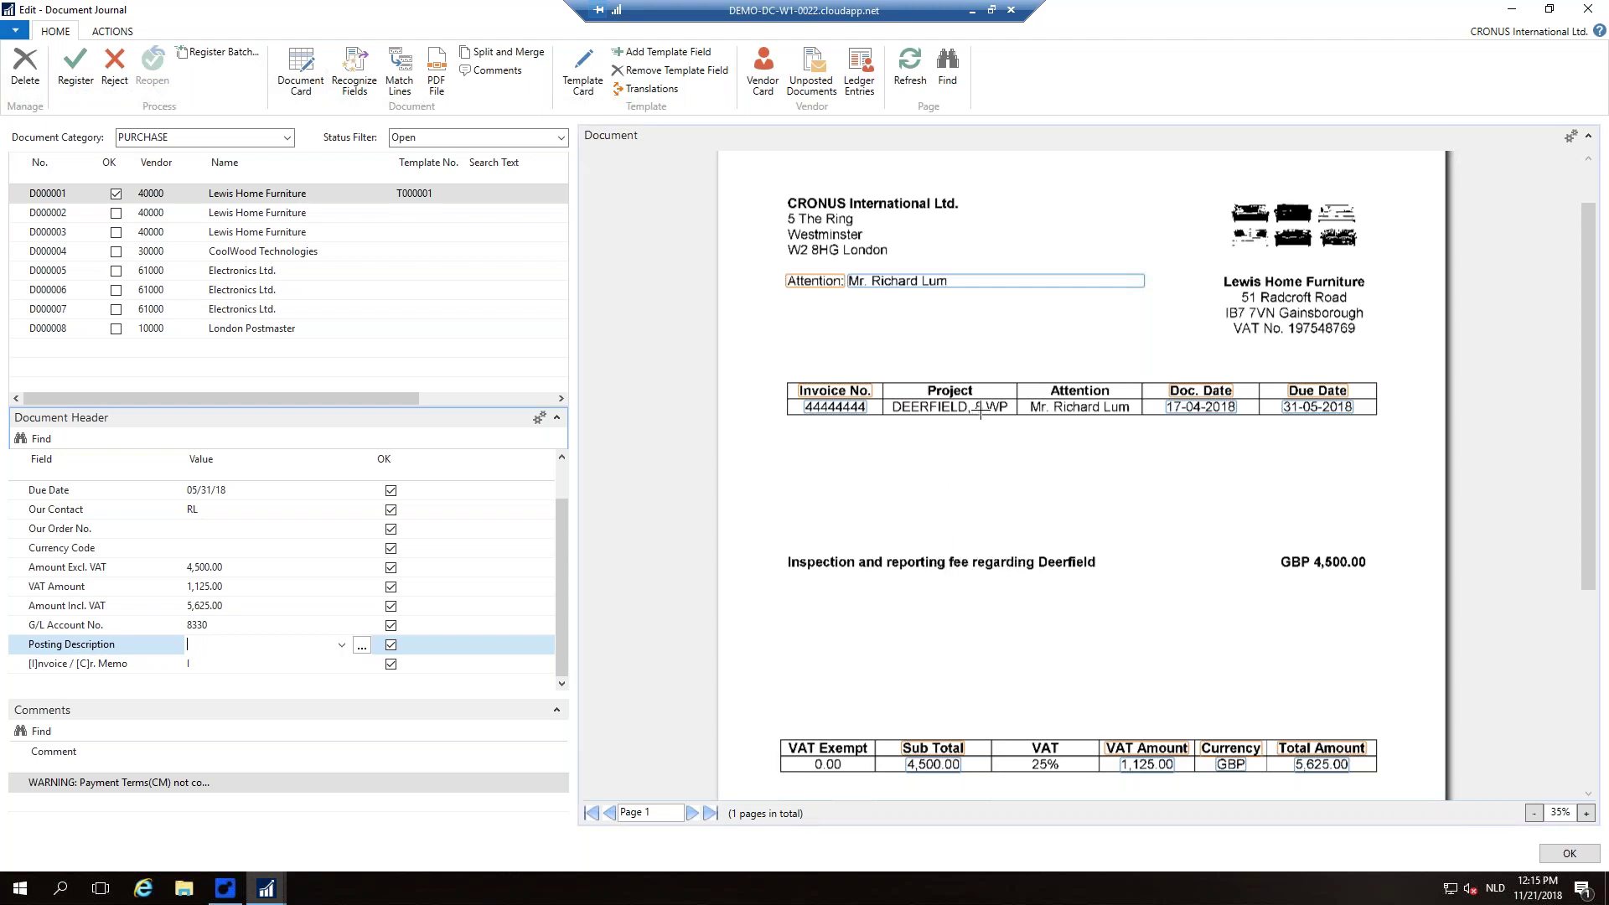
Step: Capture 'Inspection and reporting fee regarding Deerfield' as the Posting Description and review the VAT Amount
left_click_drag(919, 383, 994, 406)
left_click_drag(784, 518, 1112, 605)
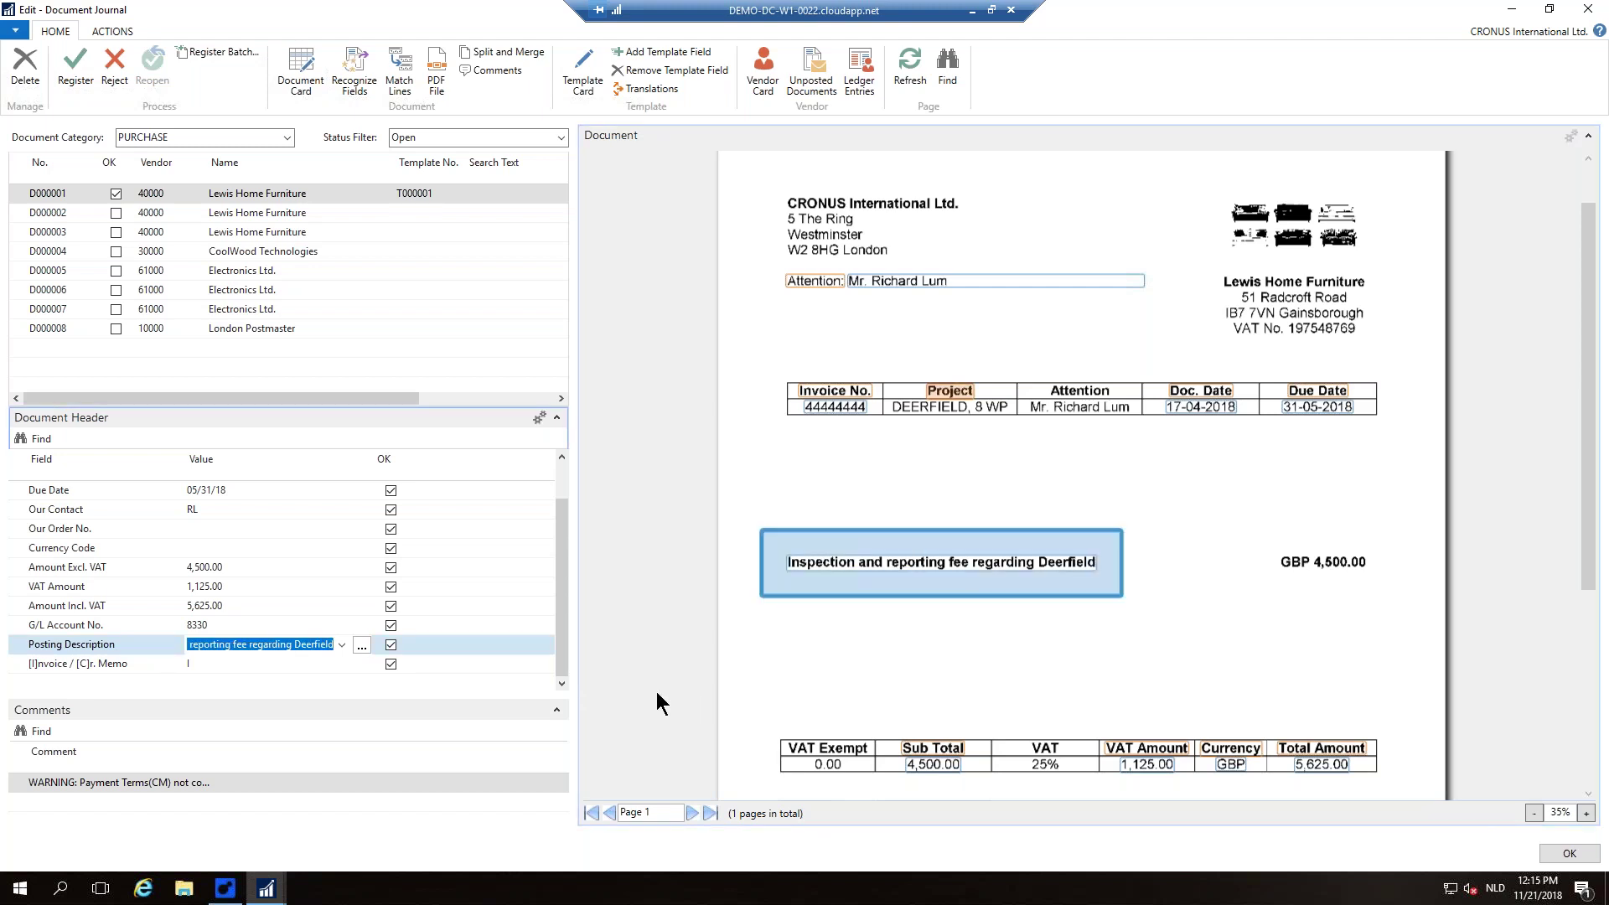
left_click(245, 664)
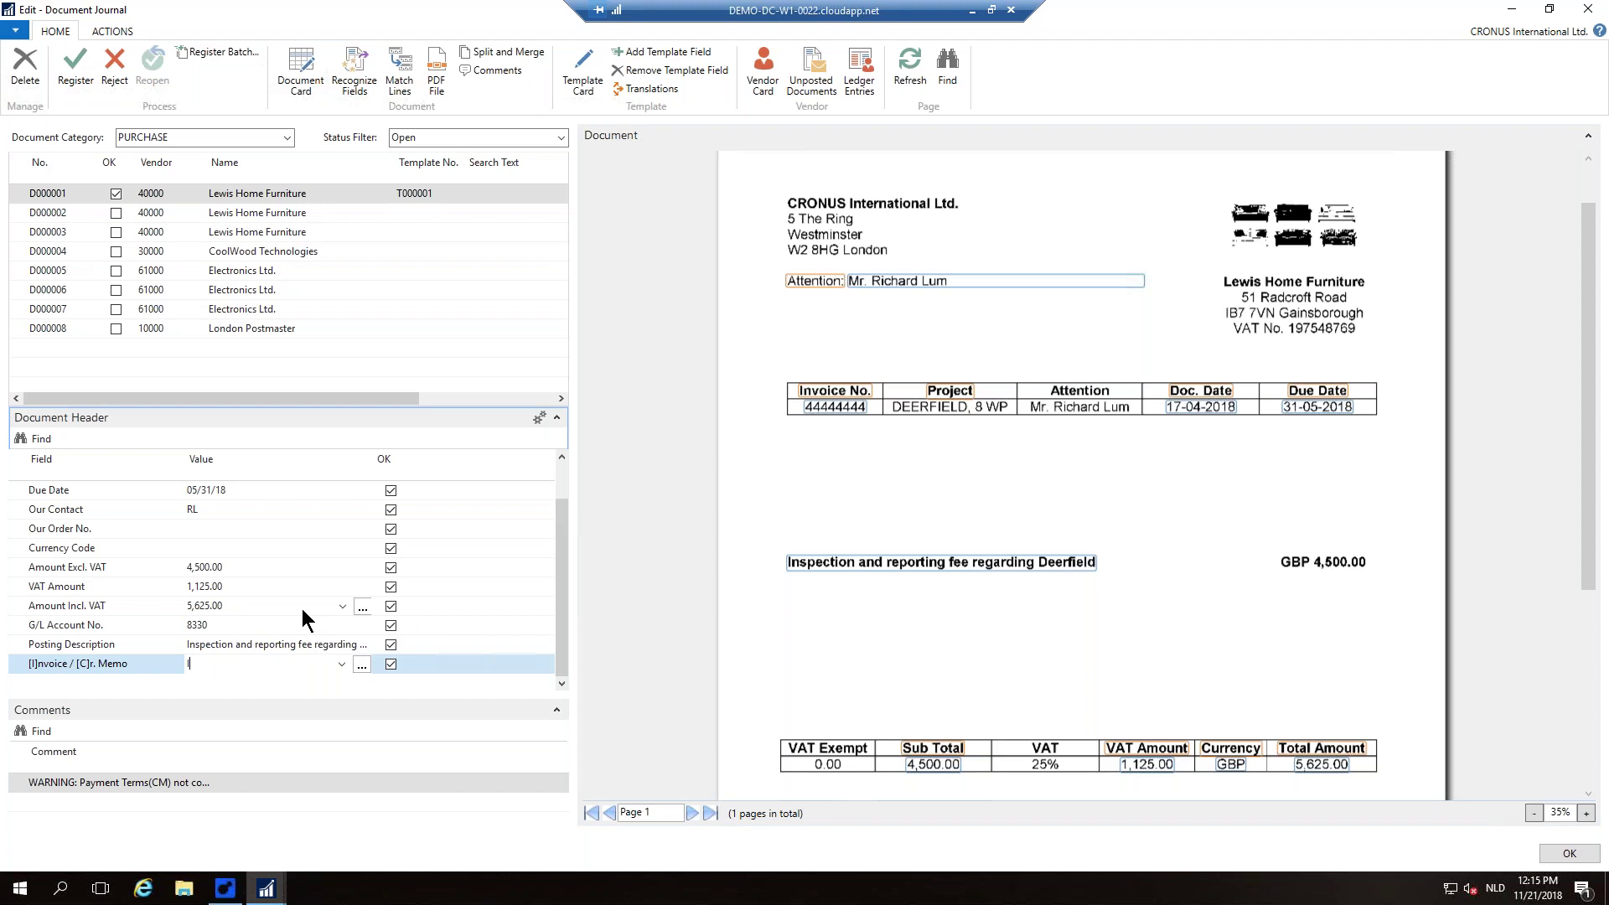
scroll(301, 608, "up", 1)
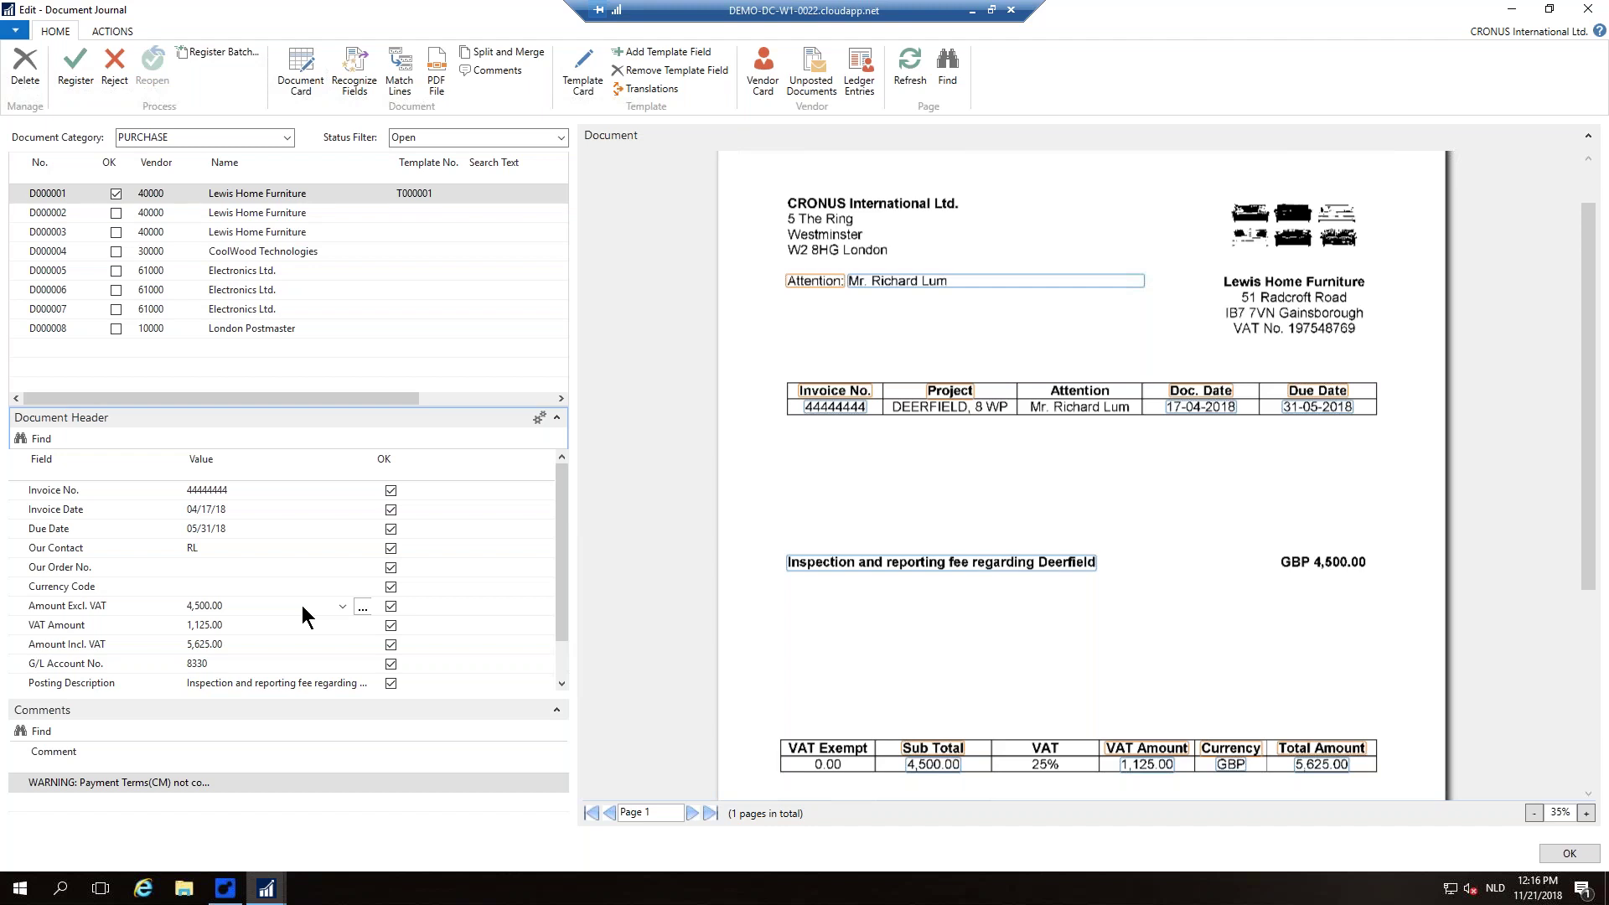
left_click(299, 621)
Step: Register D000001 as purchase invoice 1001 and review its 8330 line of 4,500.00 and 5,625.00 total
left_click(75, 82)
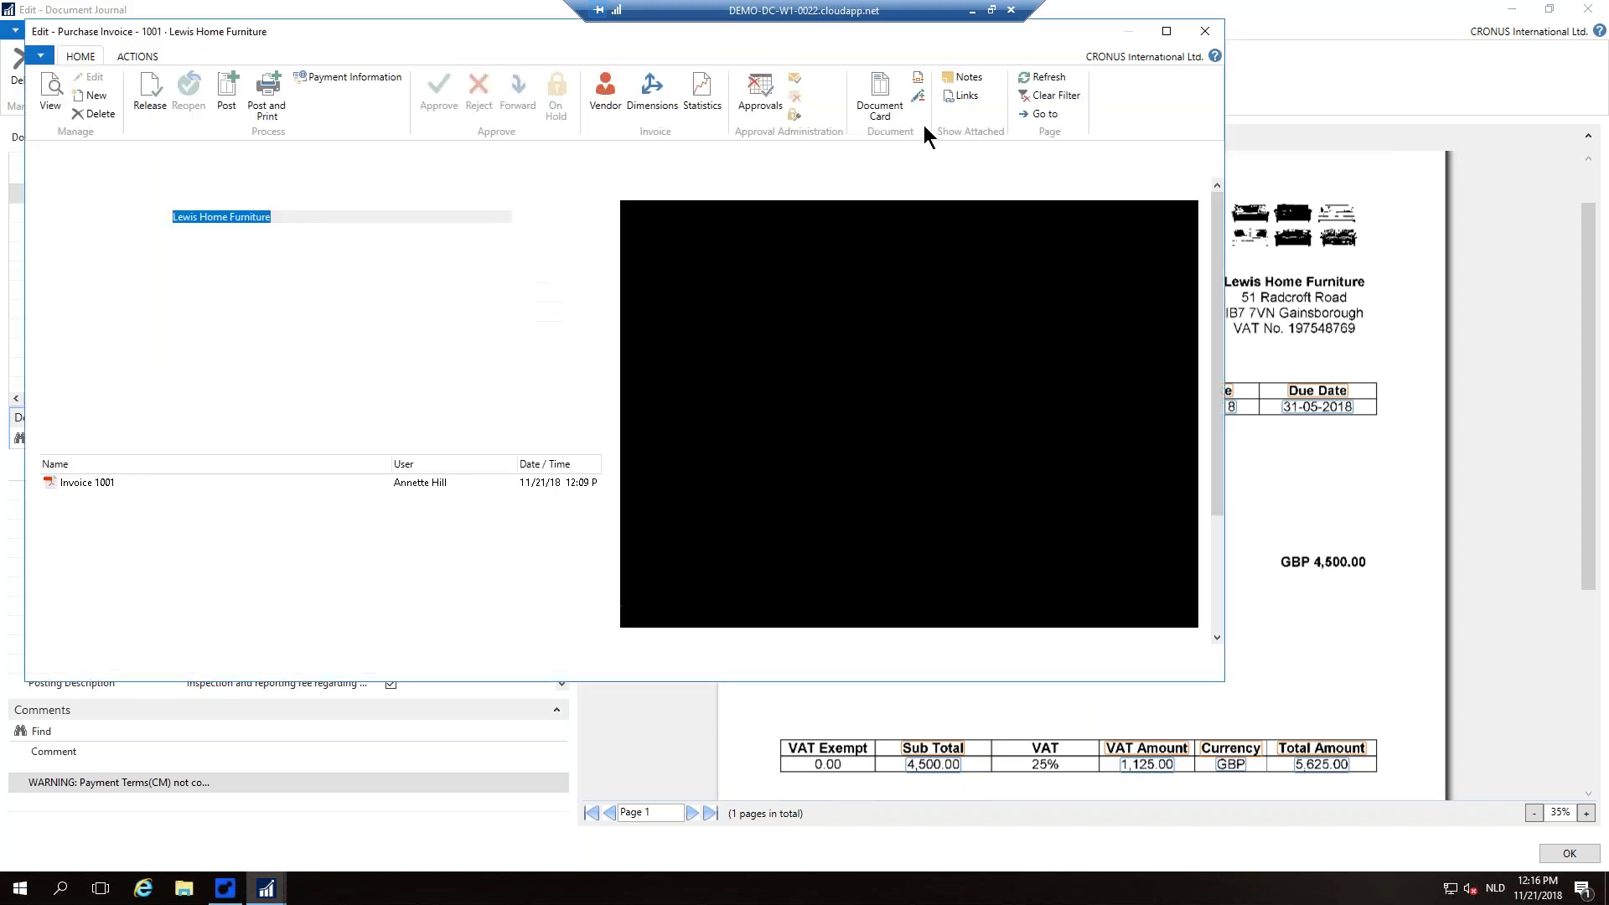
left_click(1167, 31)
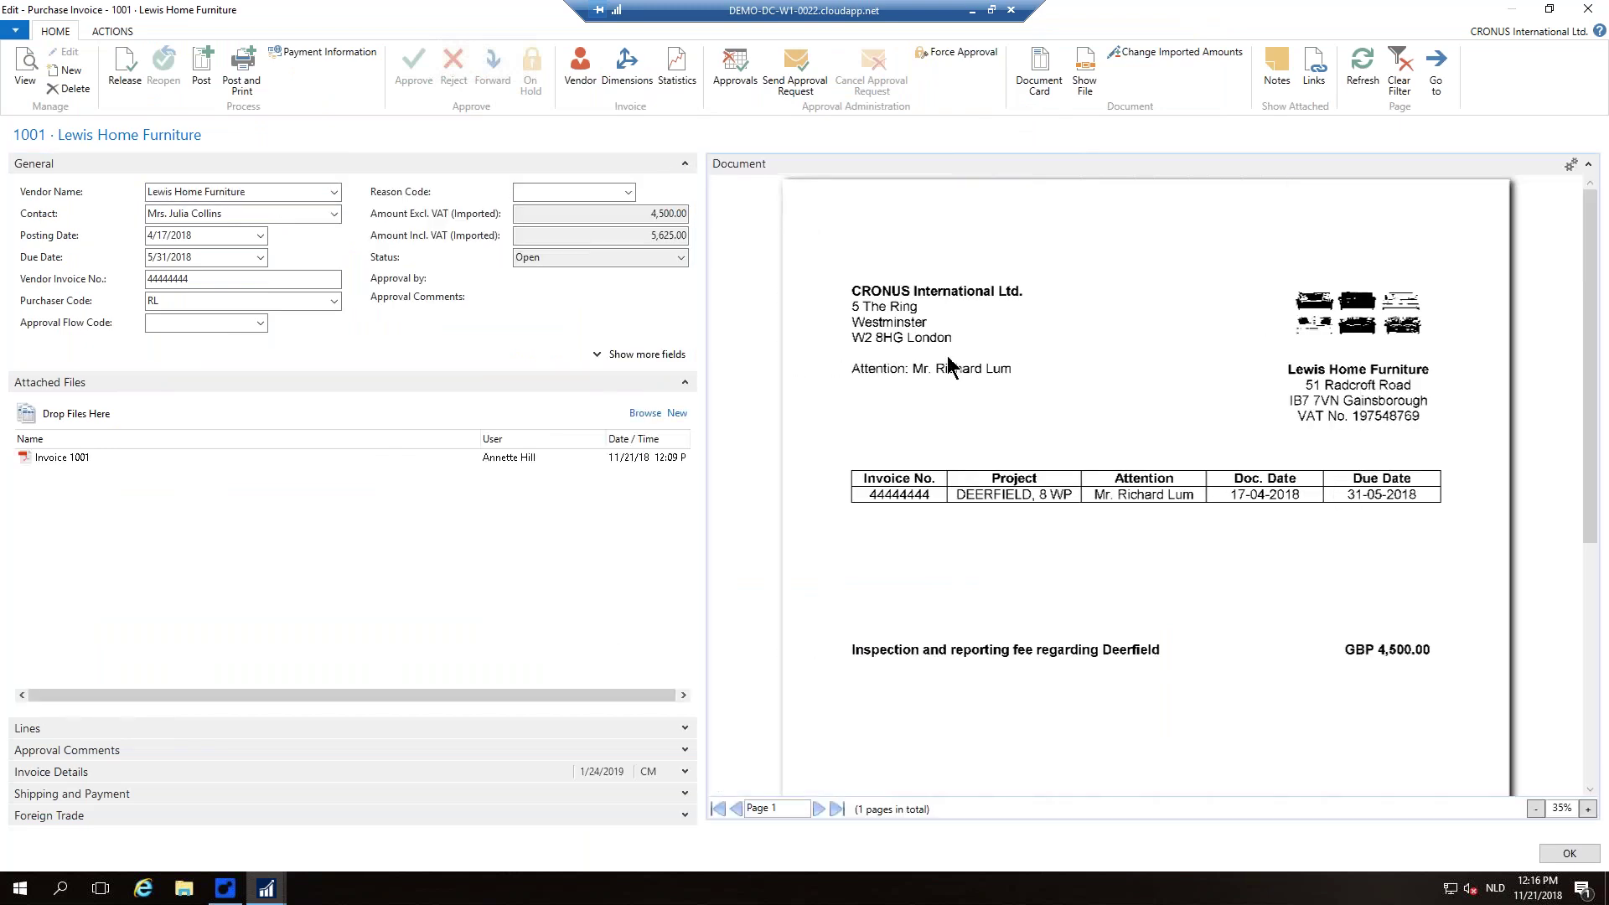
scroll(951, 394, "down", 3)
scroll(947, 384, "up", 3)
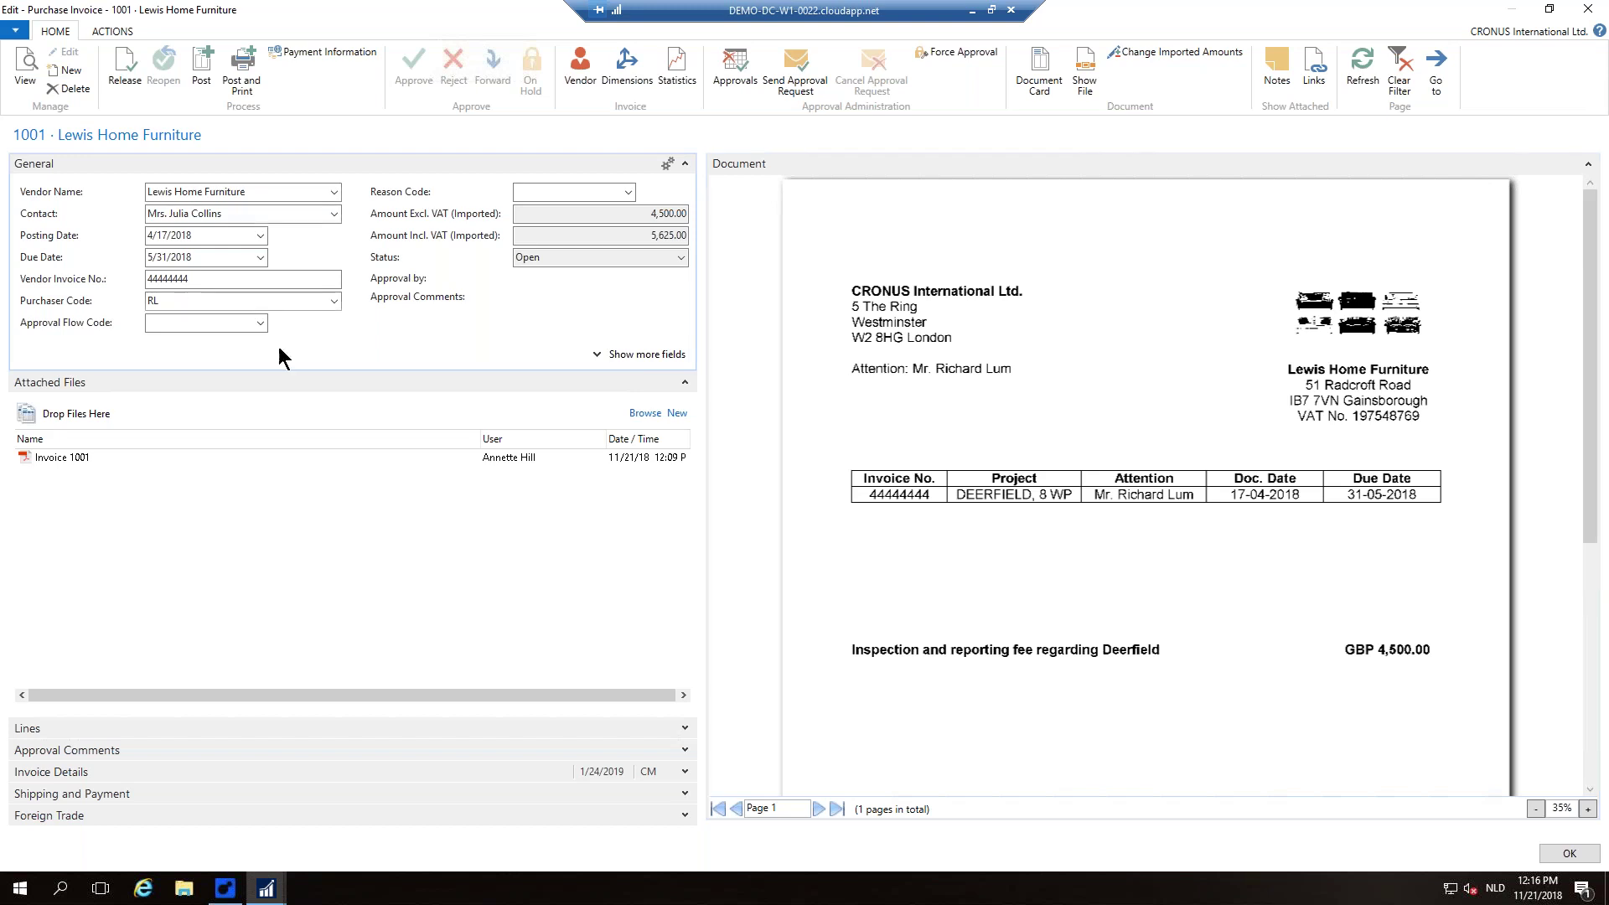
left_click(685, 729)
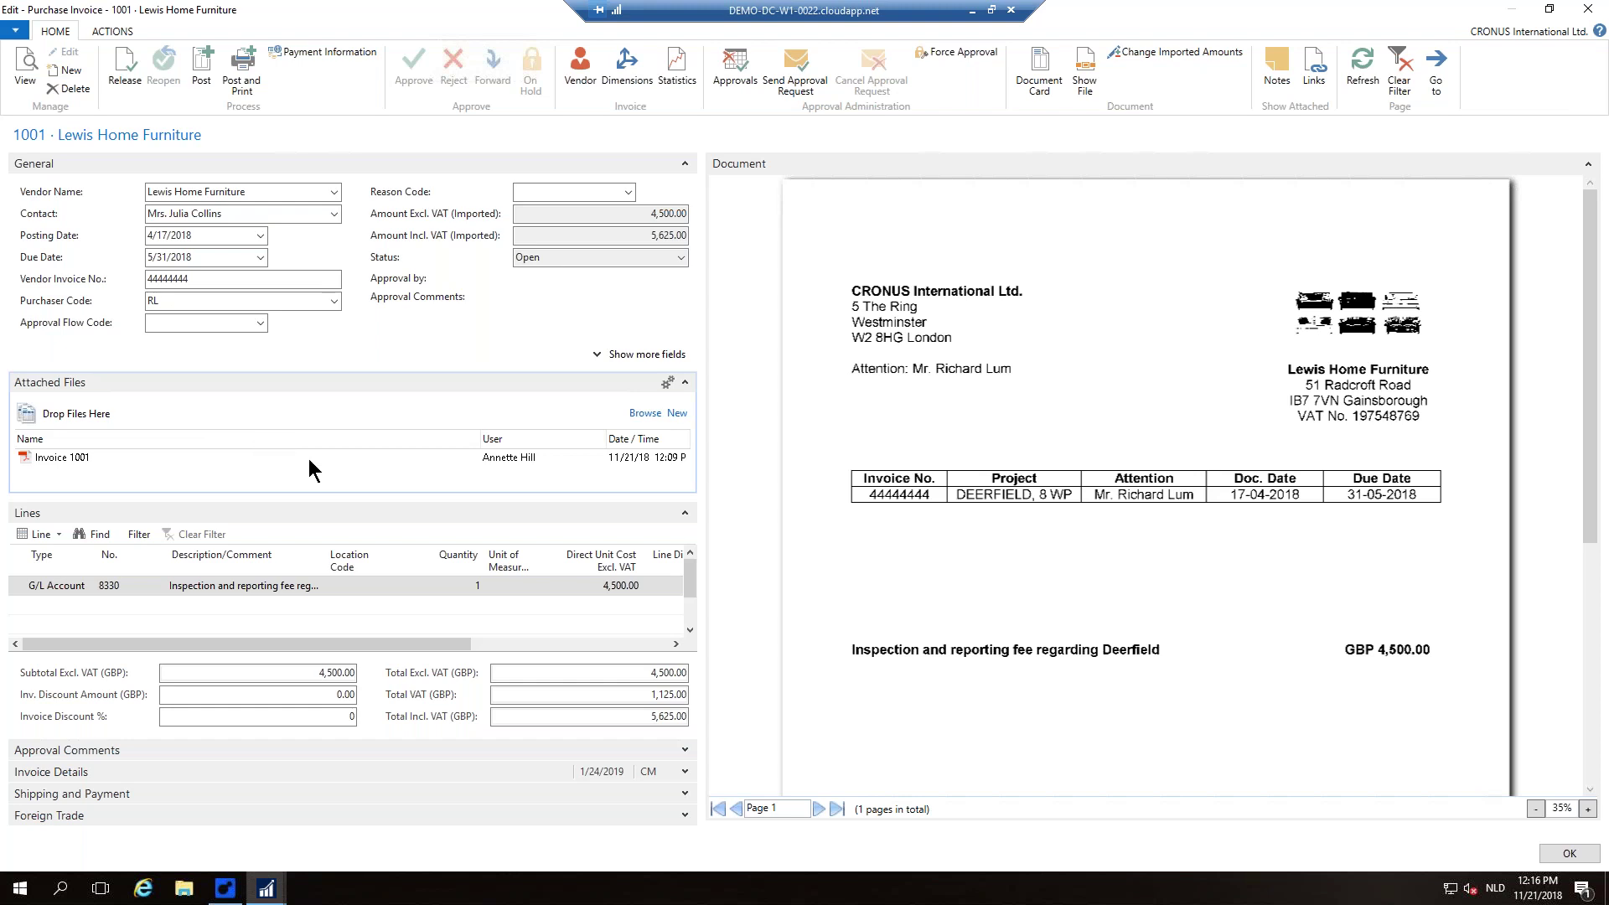
Step: Send purchase invoice 1001 for approval, check its status, and close the invoice card
left_click(786, 74)
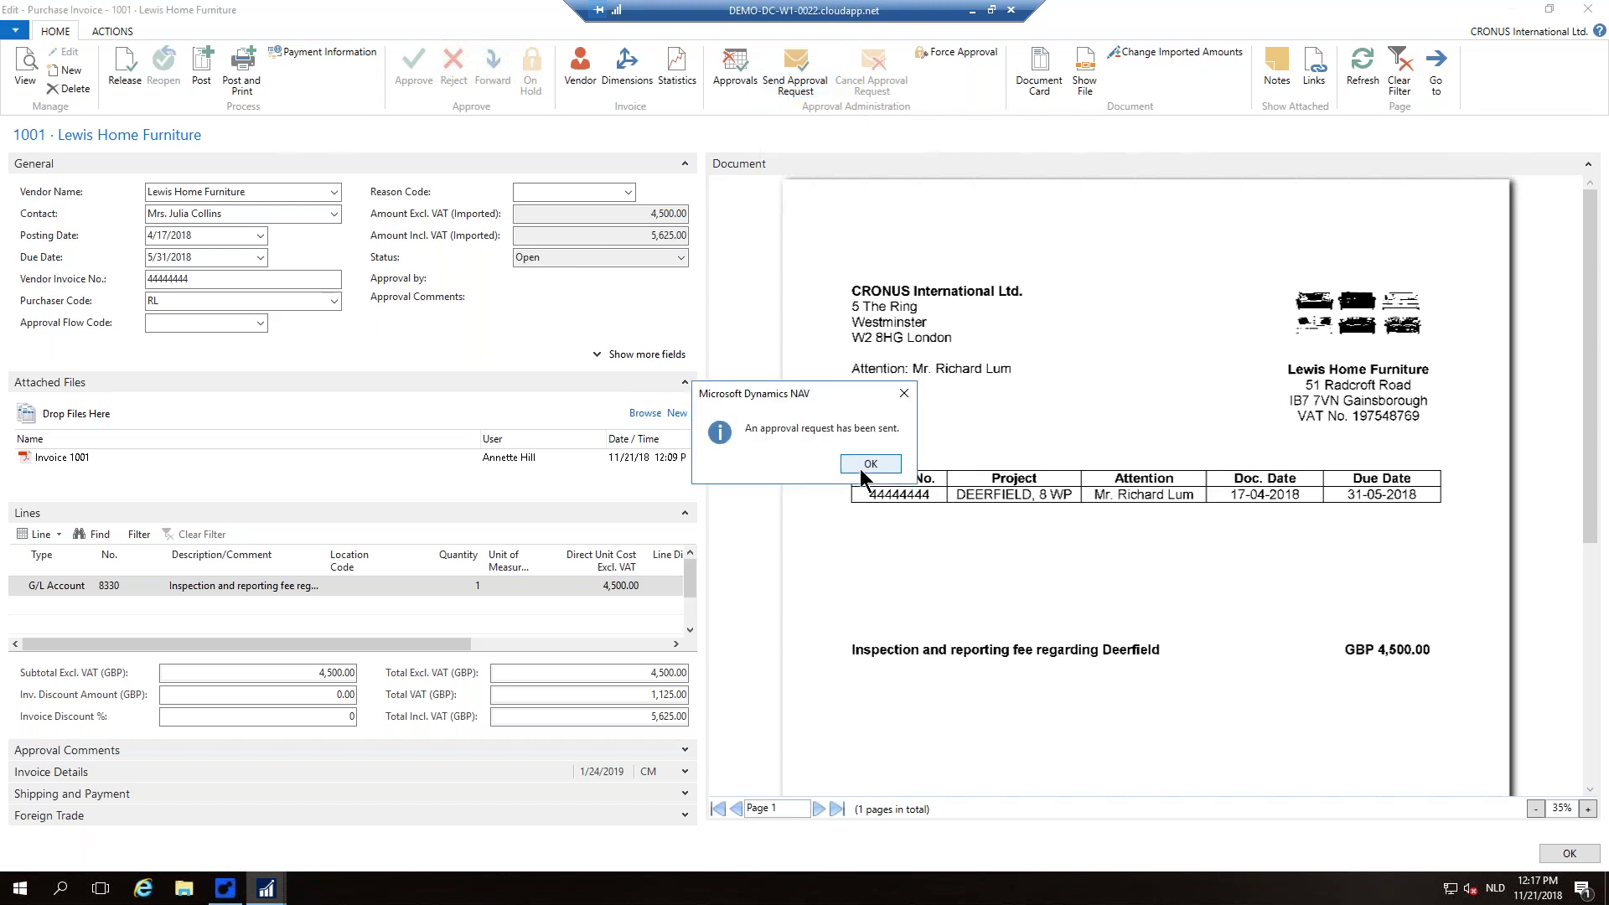
left_click(868, 464)
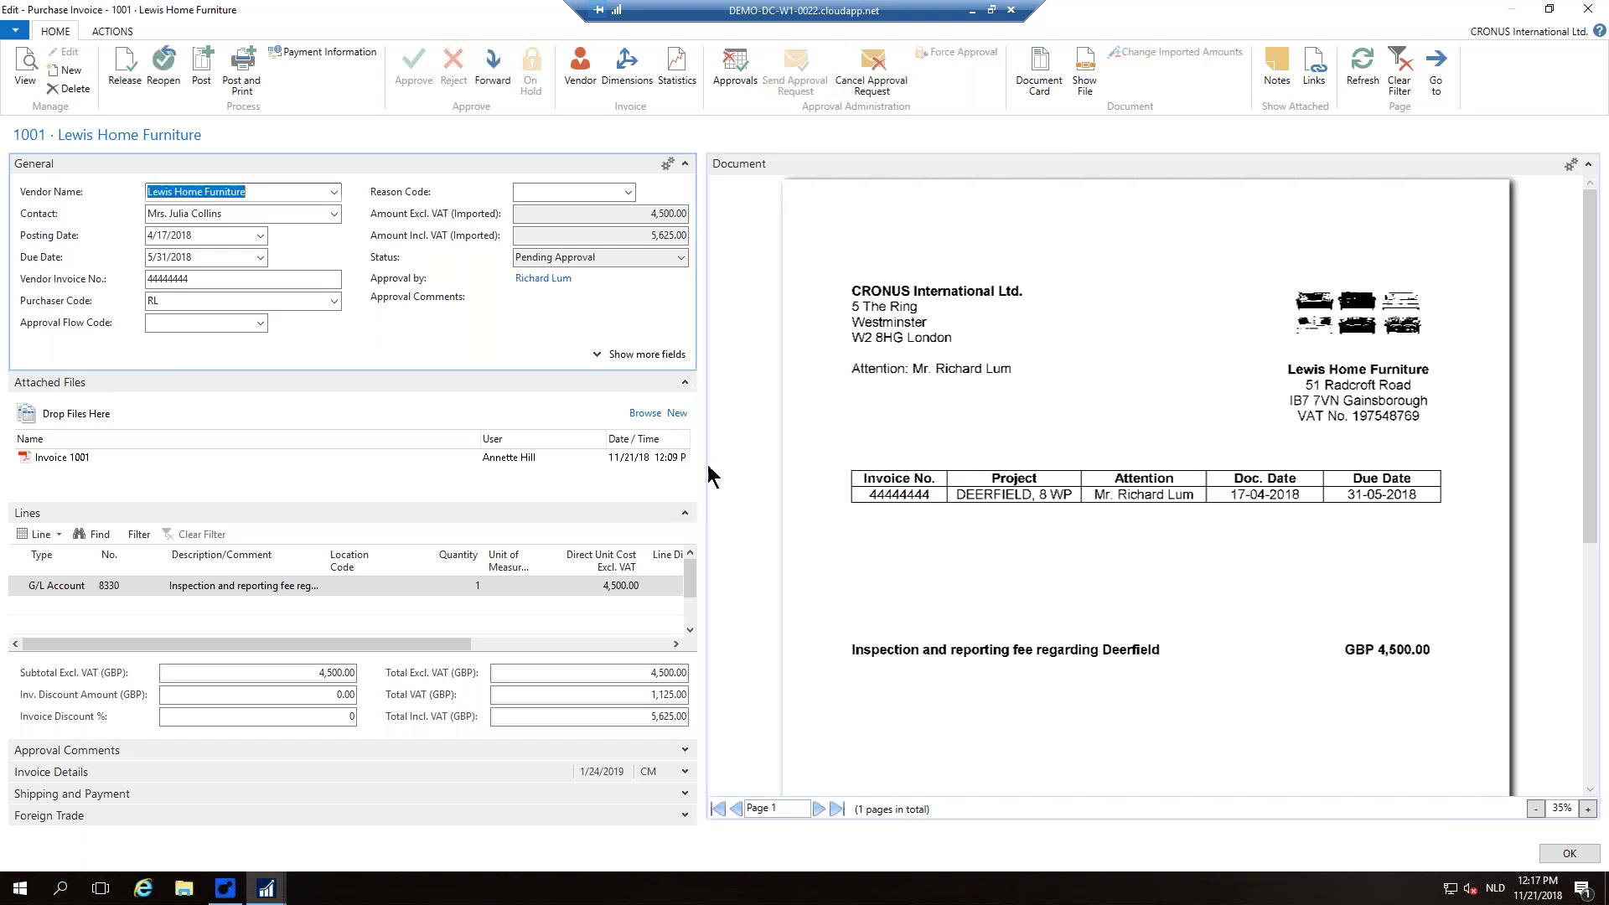
left_click(607, 258)
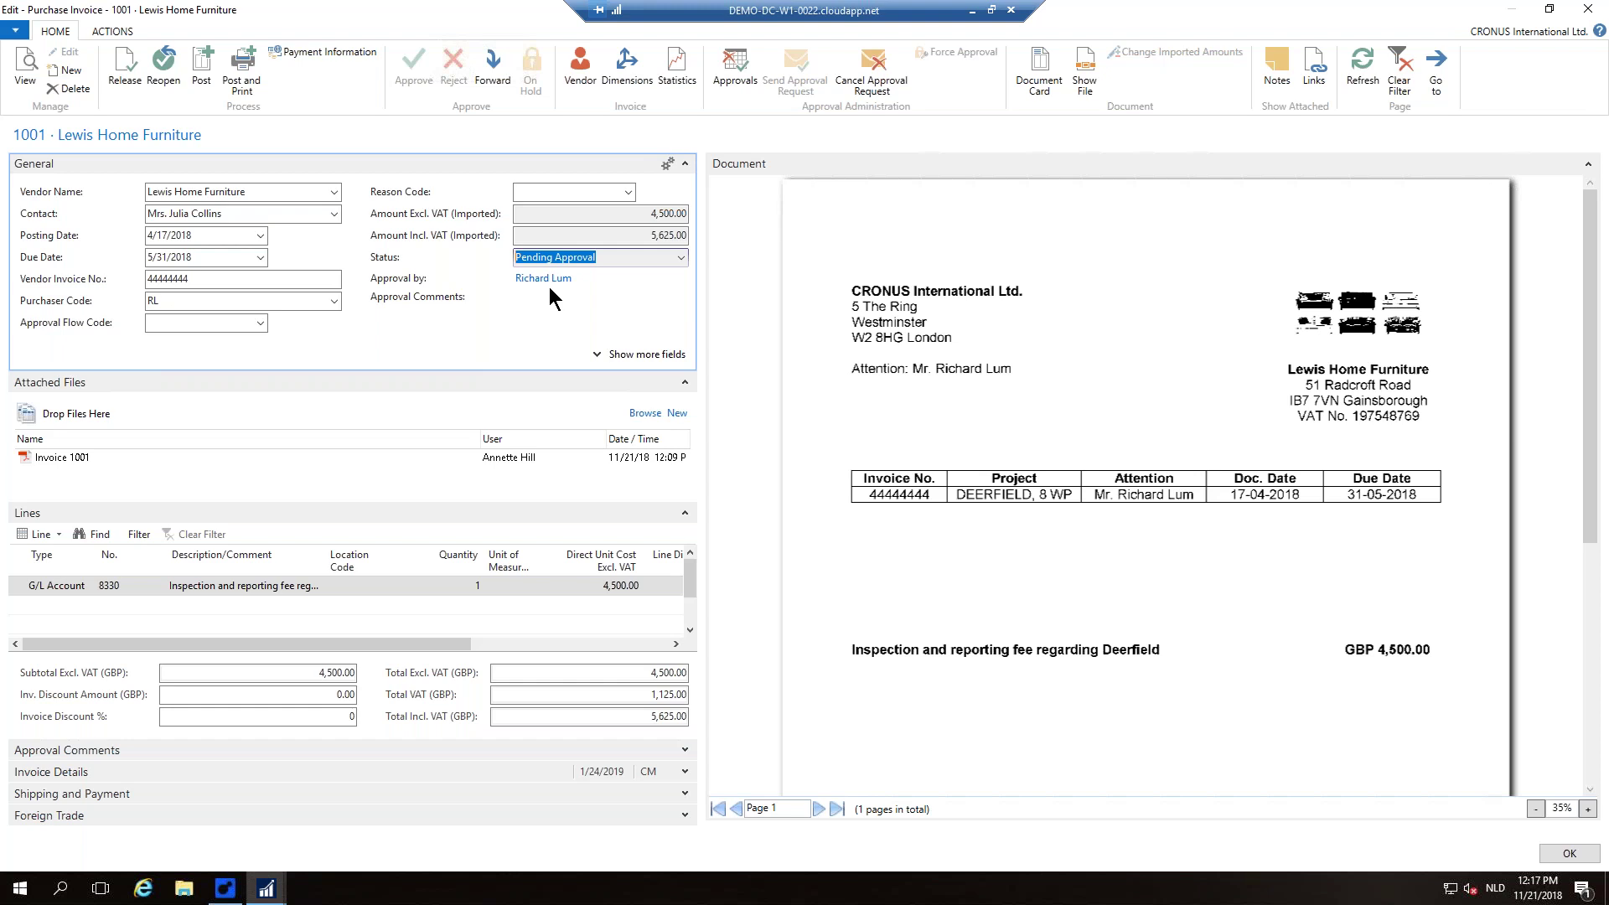
left_click(1568, 853)
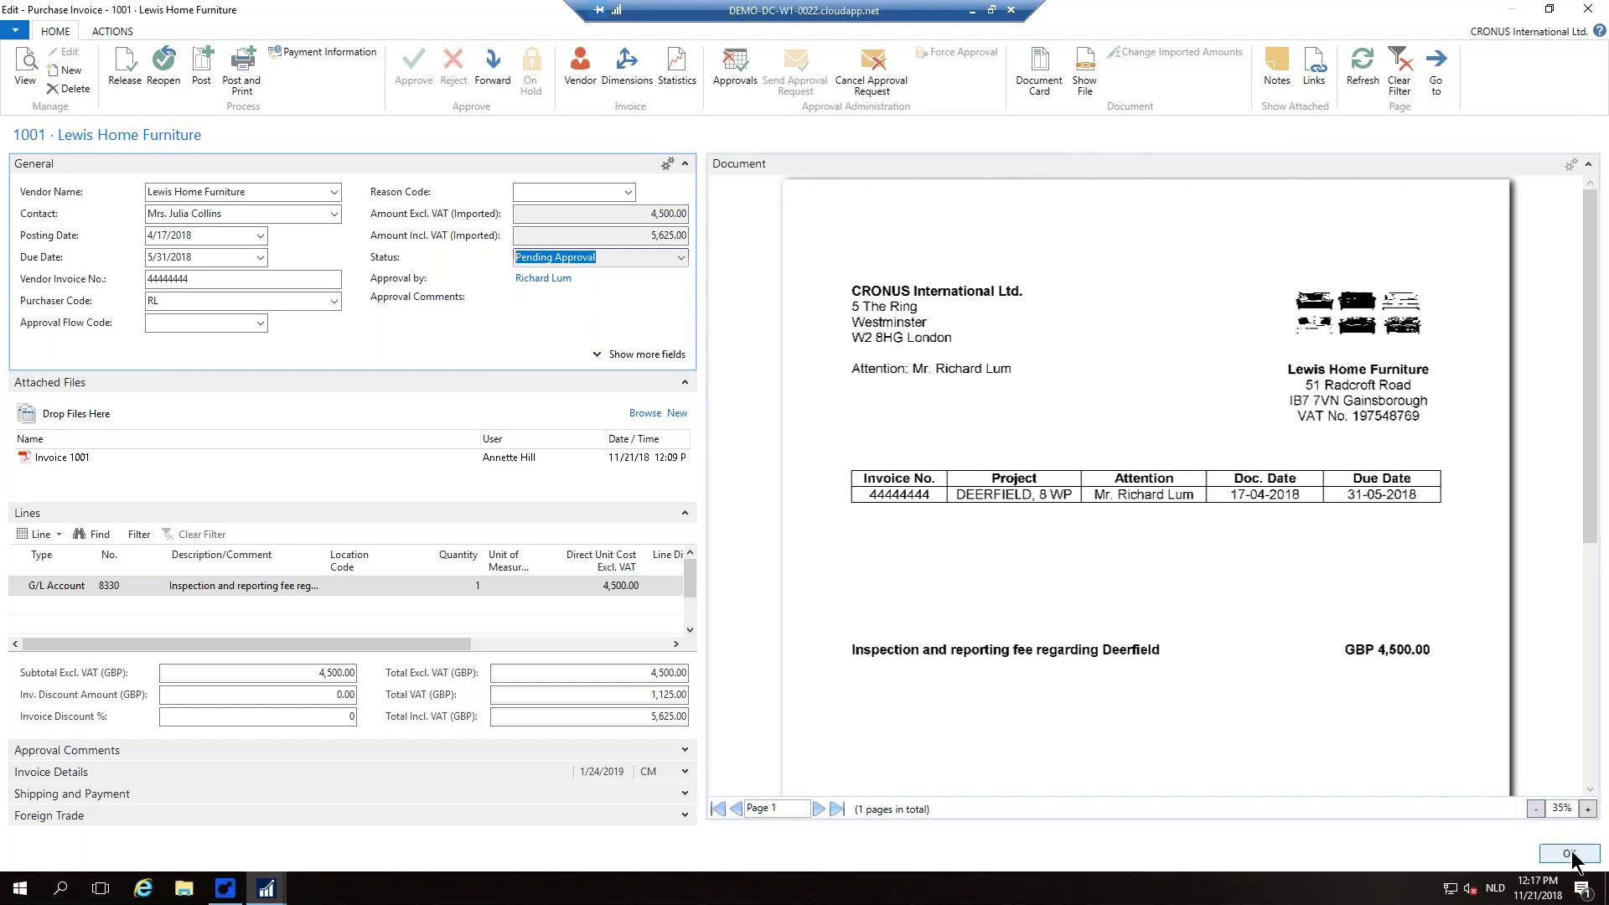
left_click(794, 465)
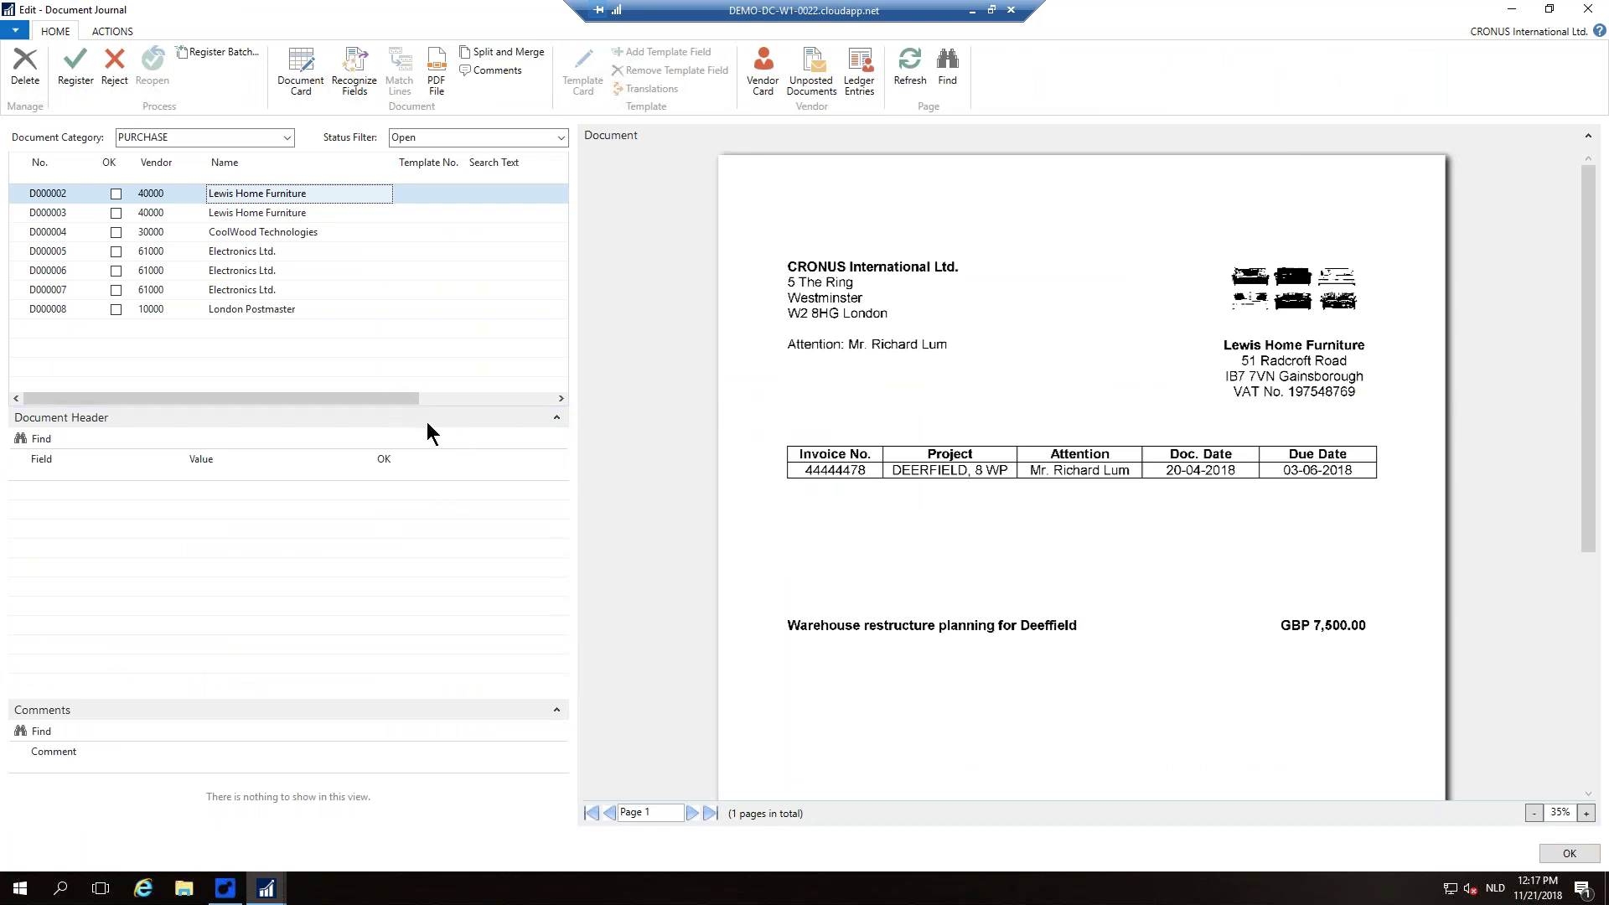
Step: Recognize D000002's fields and check the captured Invoice No. 44444478, G/L account and Posting Description
left_click(353, 82)
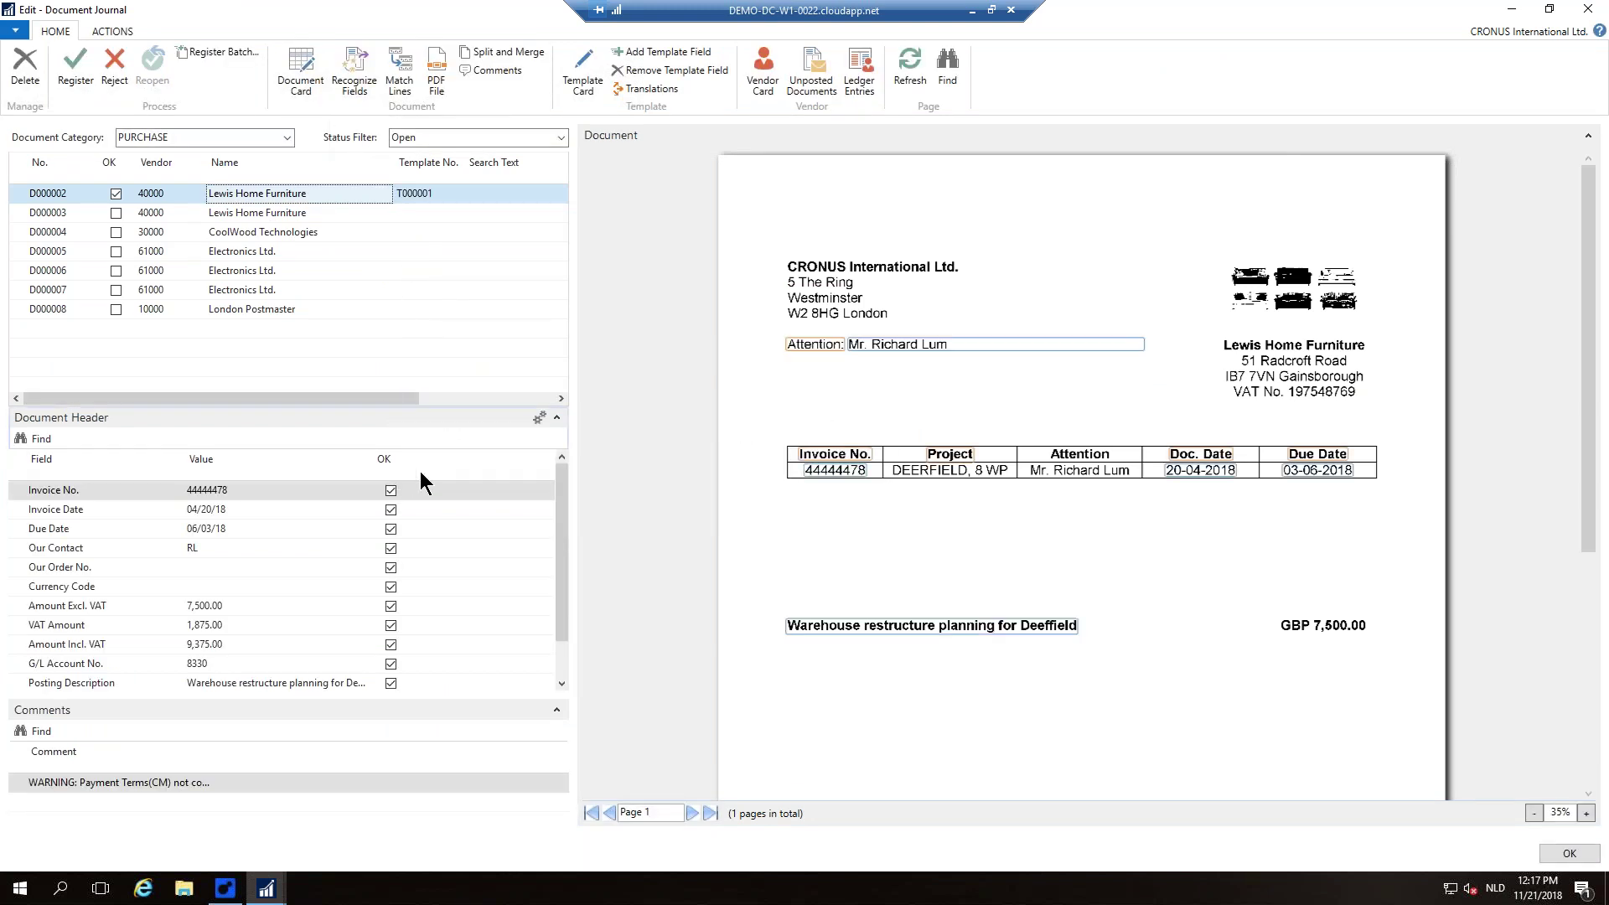
left_click(290, 493)
left_click(270, 491)
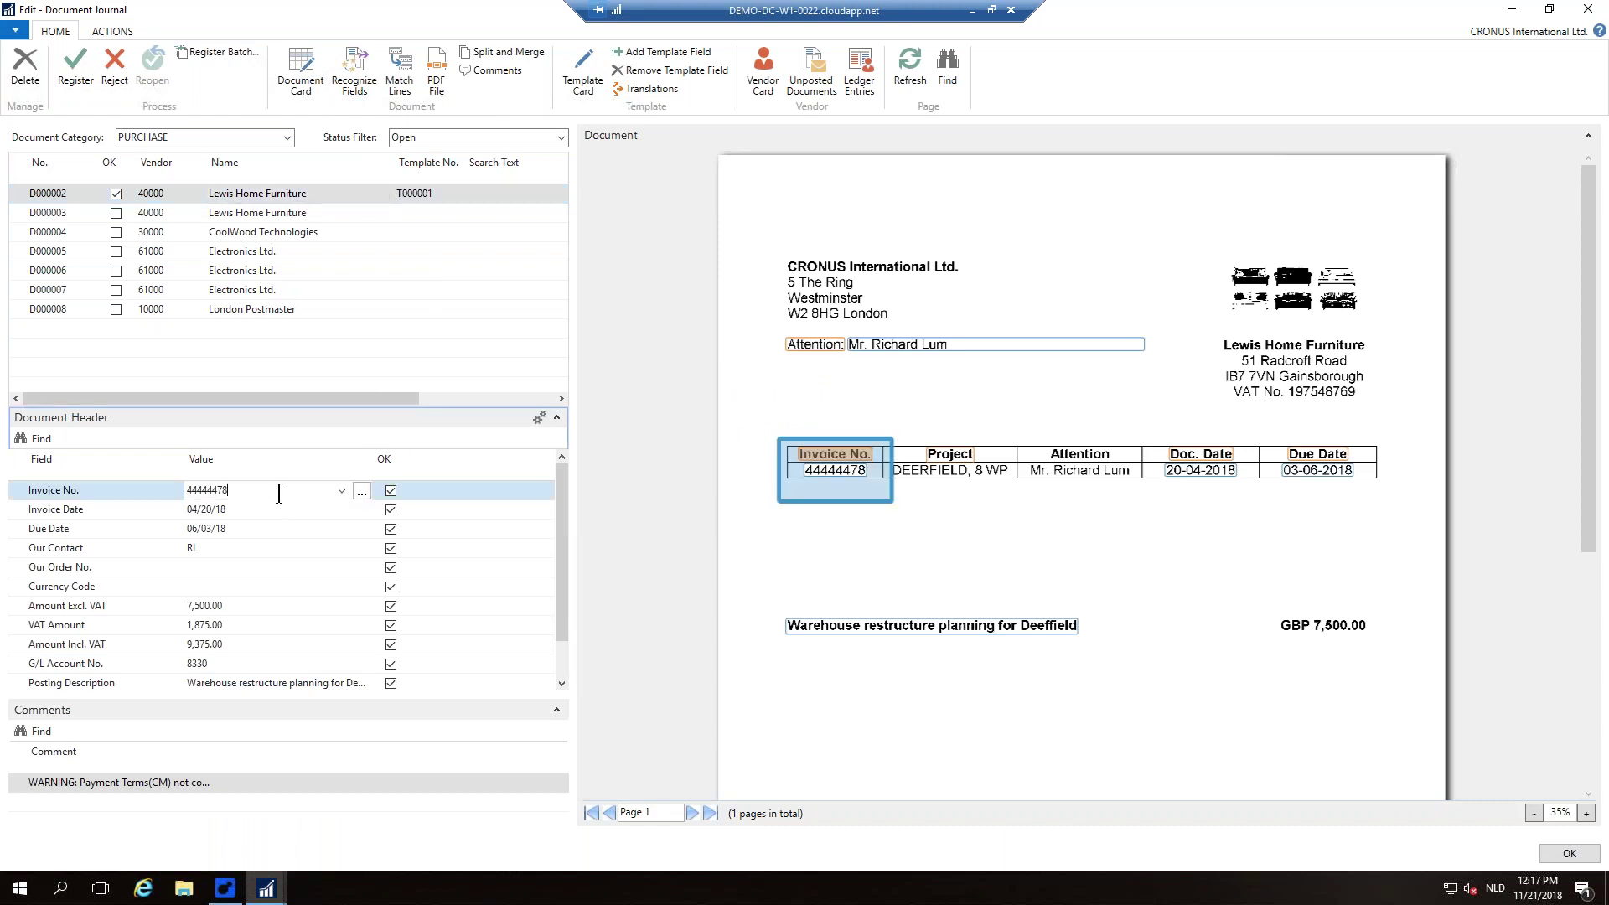
left_click(243, 666)
scroll(255, 662, "down", 1)
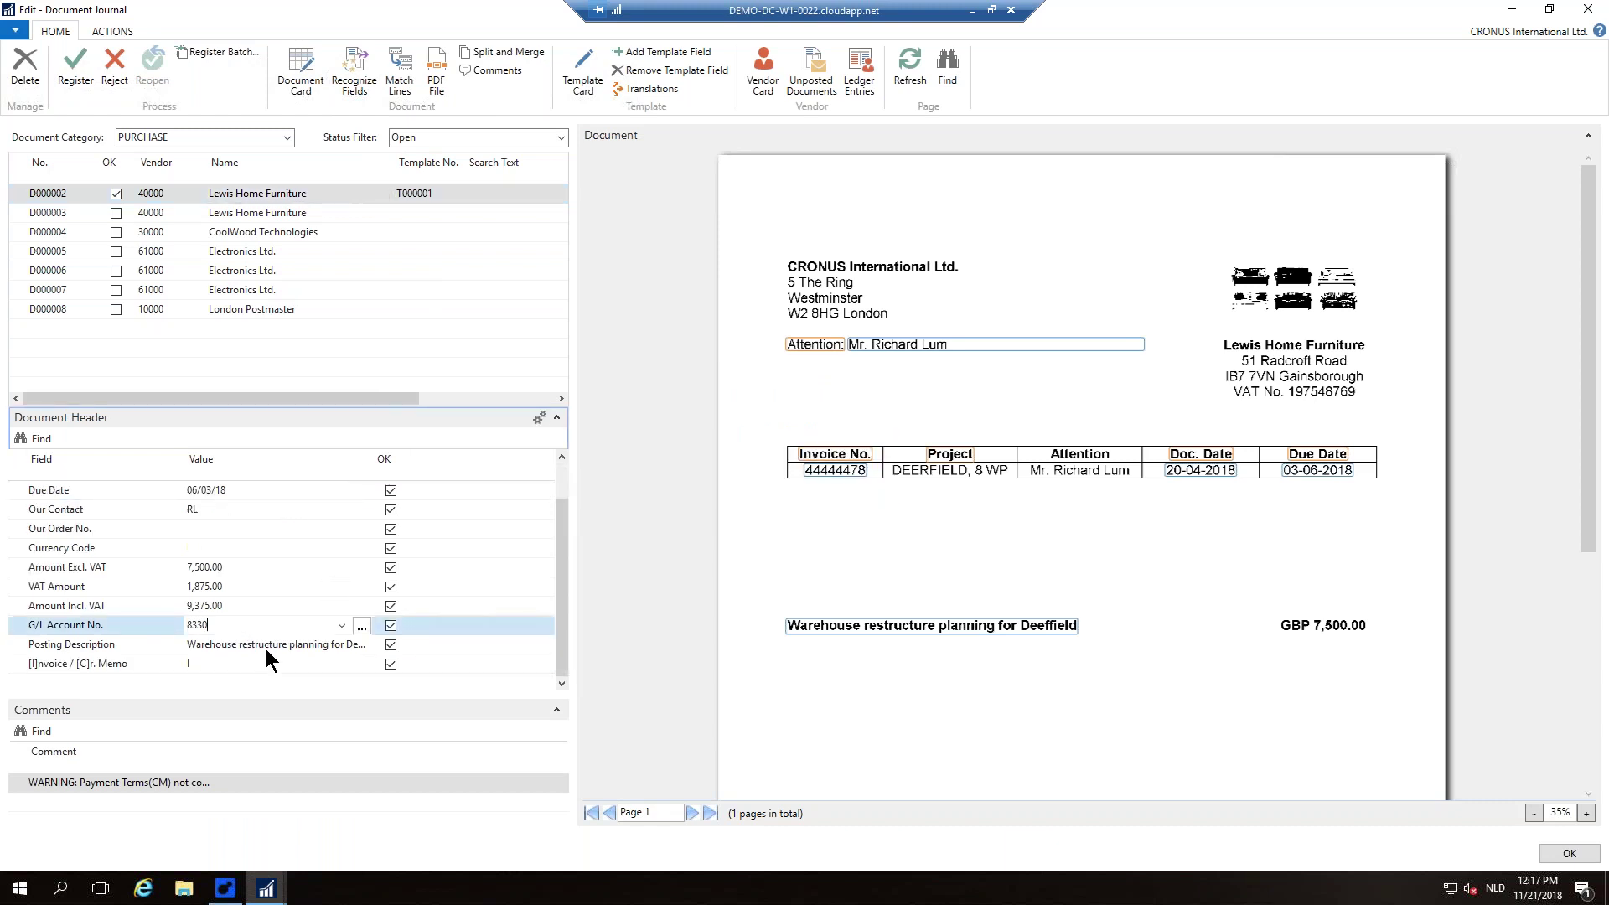
left_click(263, 647)
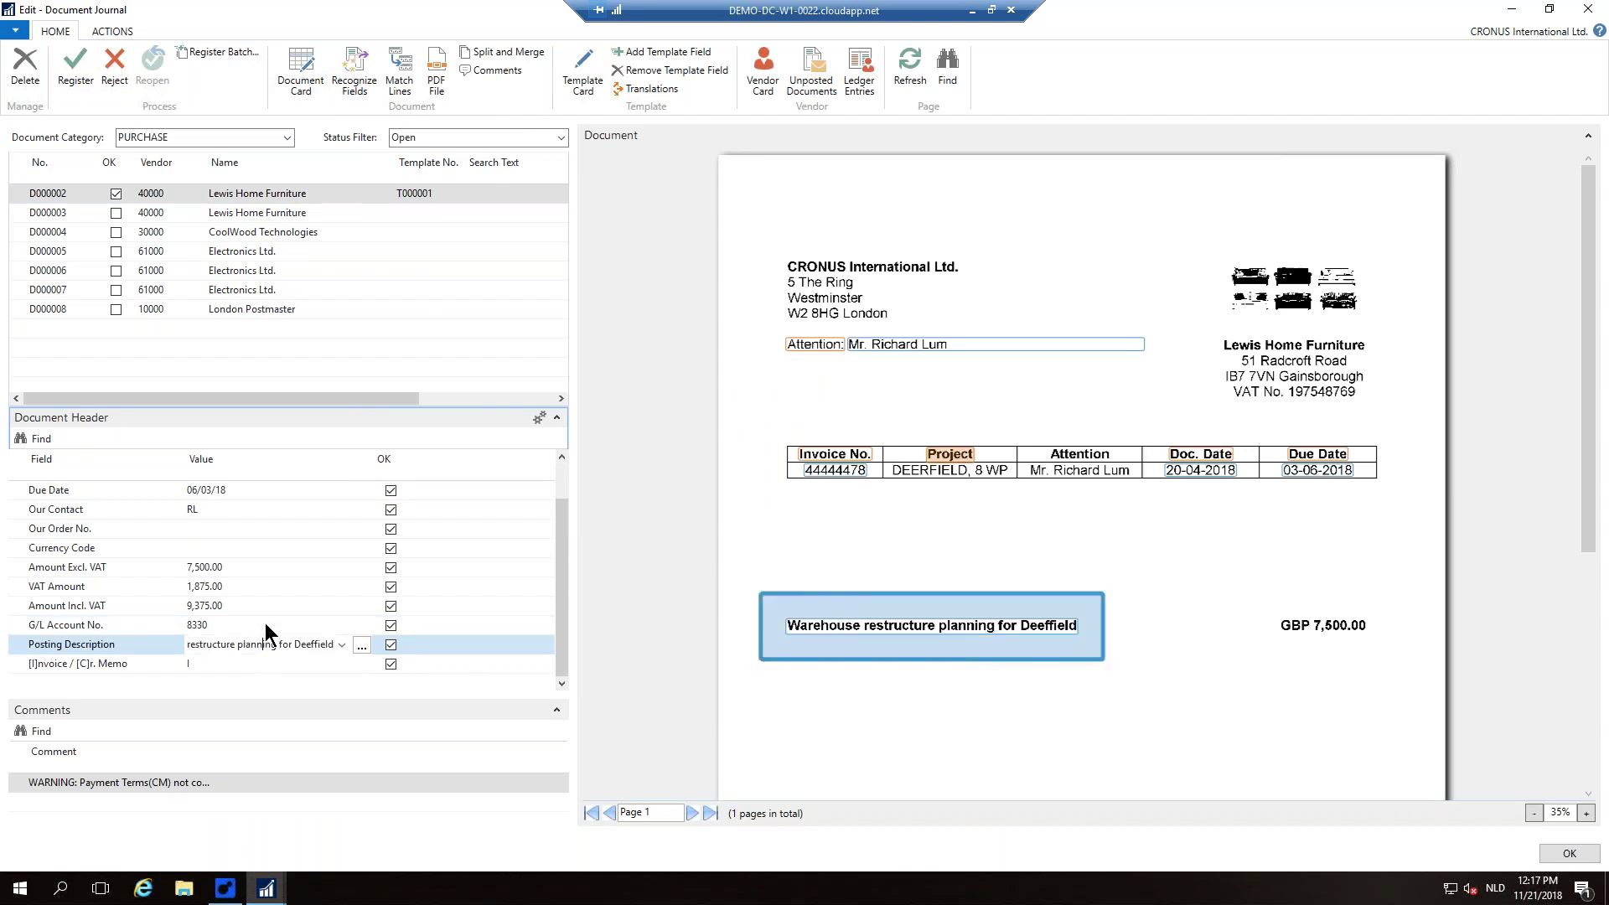
scroll(270, 620, "up", 1)
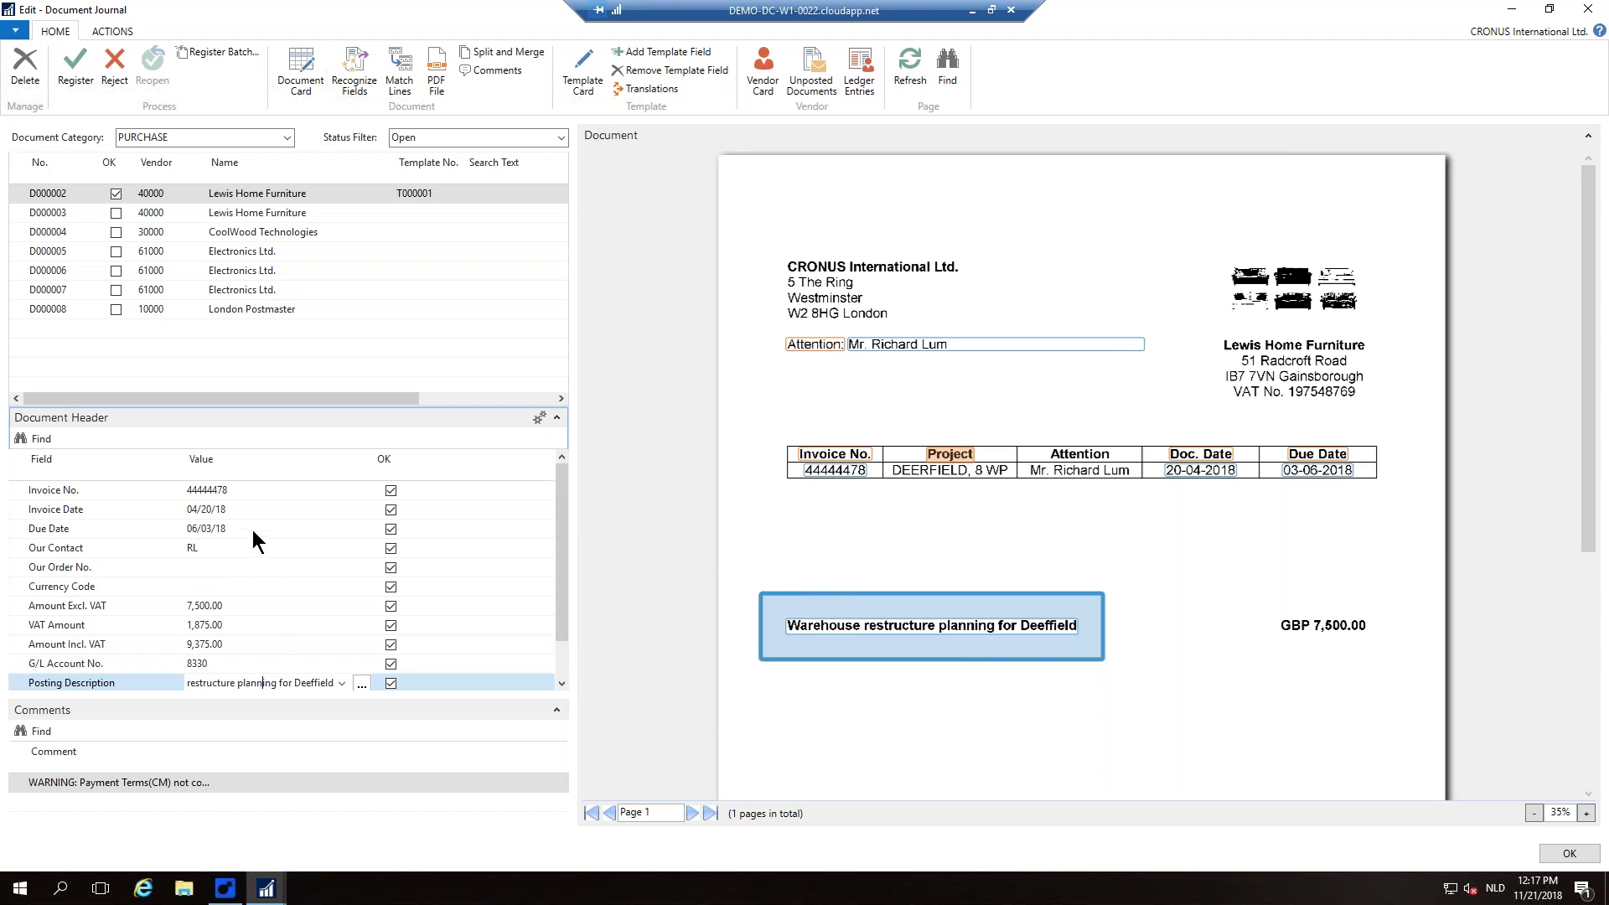
Step: Change D000002's Invoice No. from 44444478 to 44444444
left_click(270, 490)
key("BackSpace")
key("BackSpace")
type("44")
key("Tab")
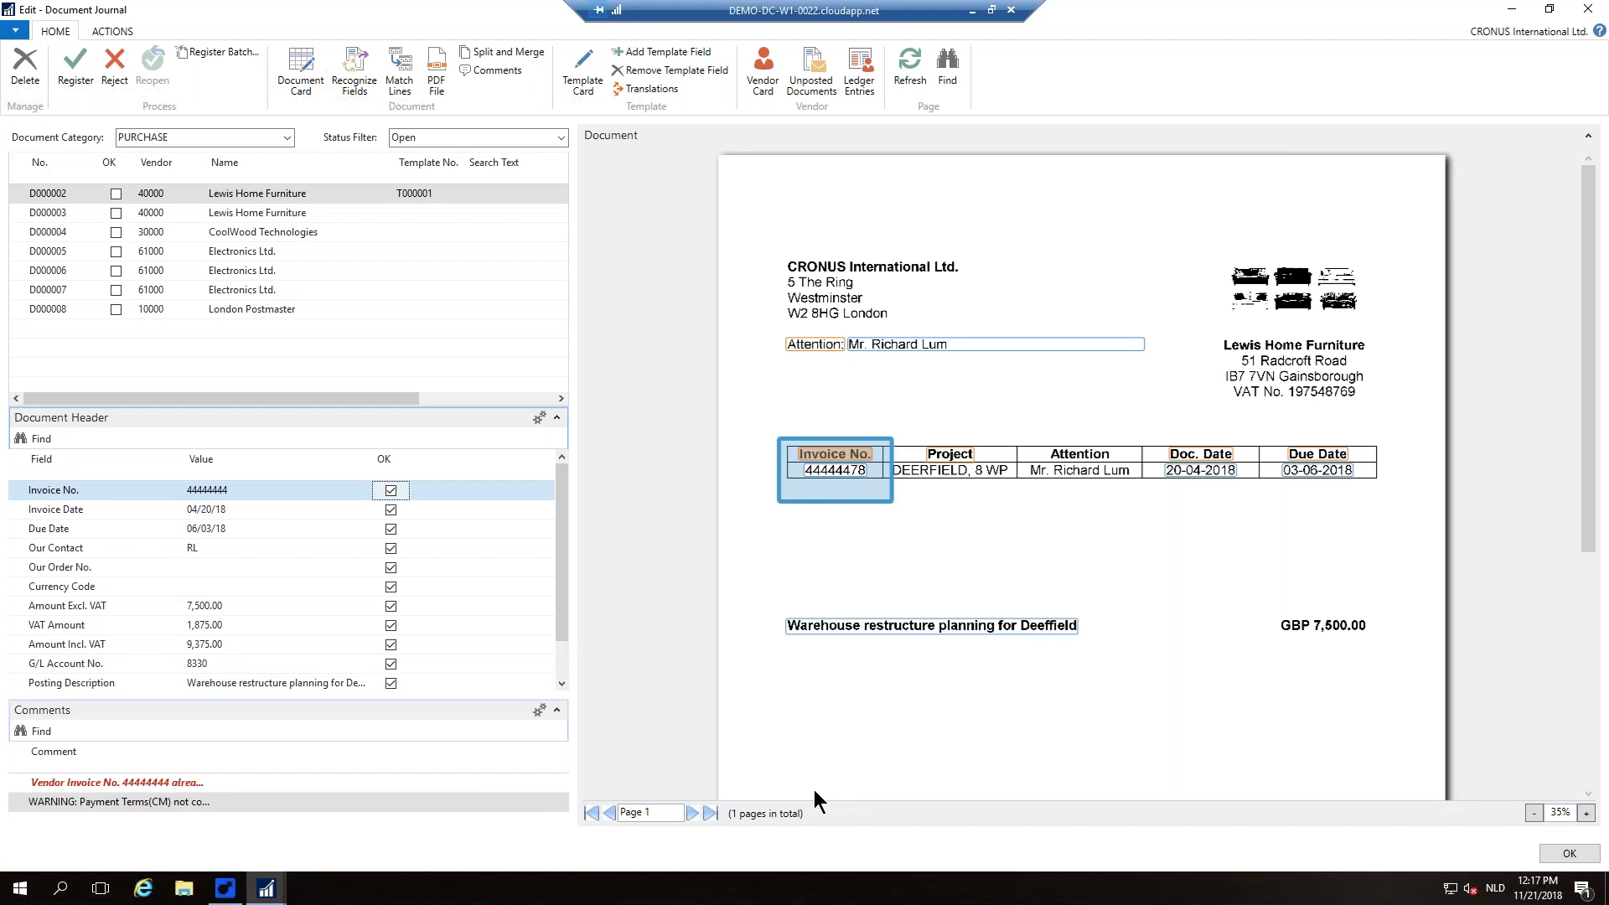
Step: Confirm the Document Journal with OK to get back to the Role Center's approval tiles
left_click(1583, 854)
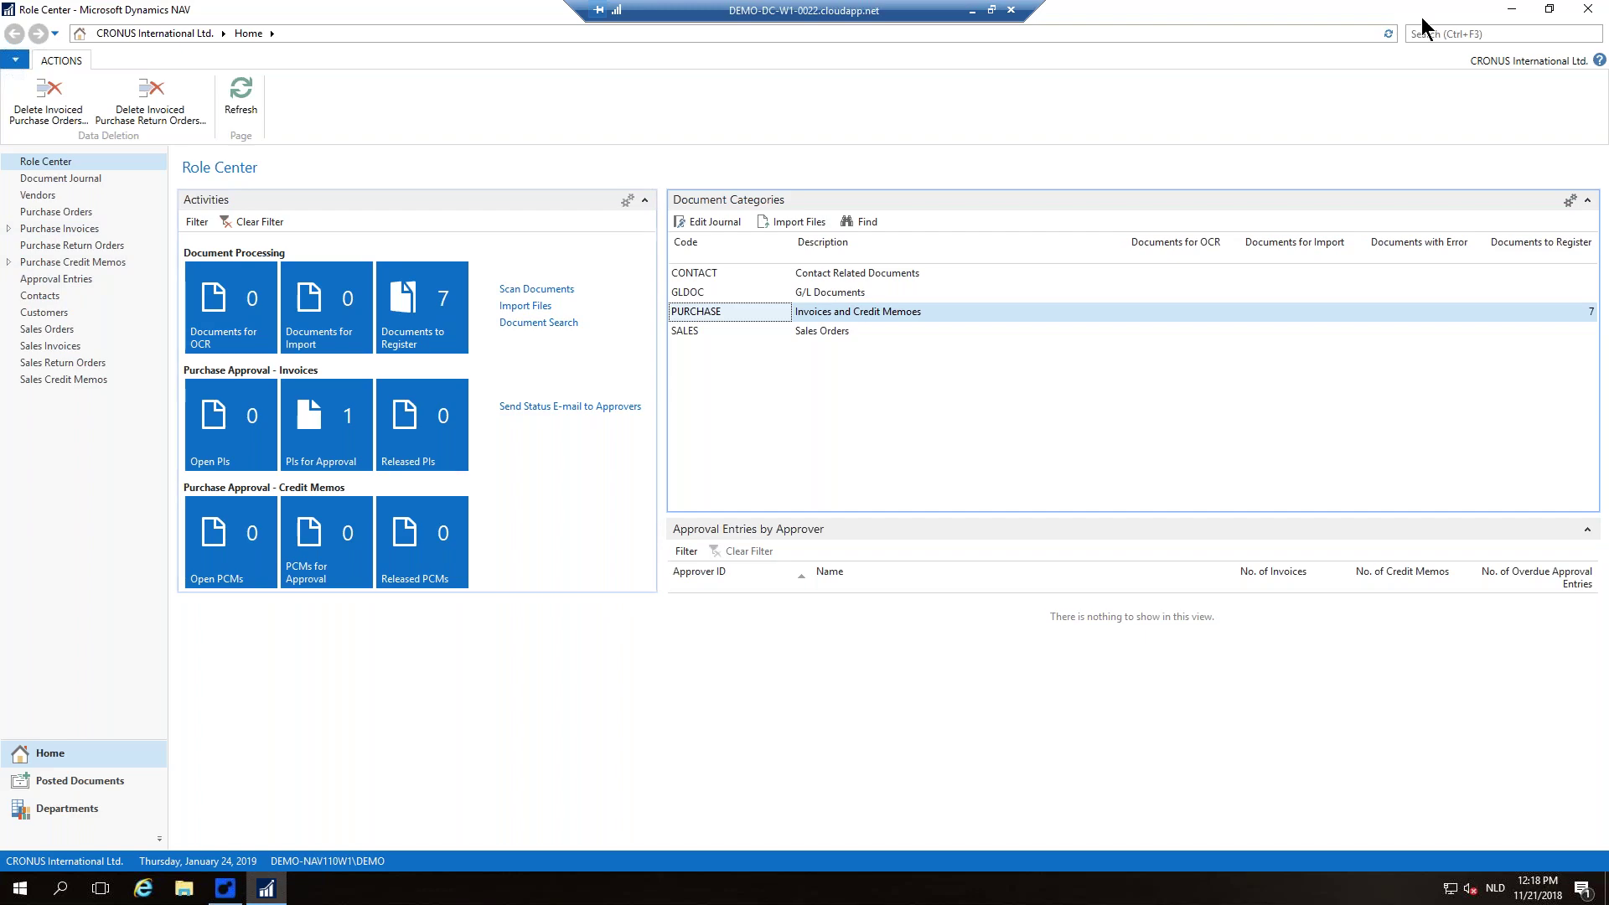
Step: Minimize the Dynamics NAV window to reach the desktop
left_click(1514, 10)
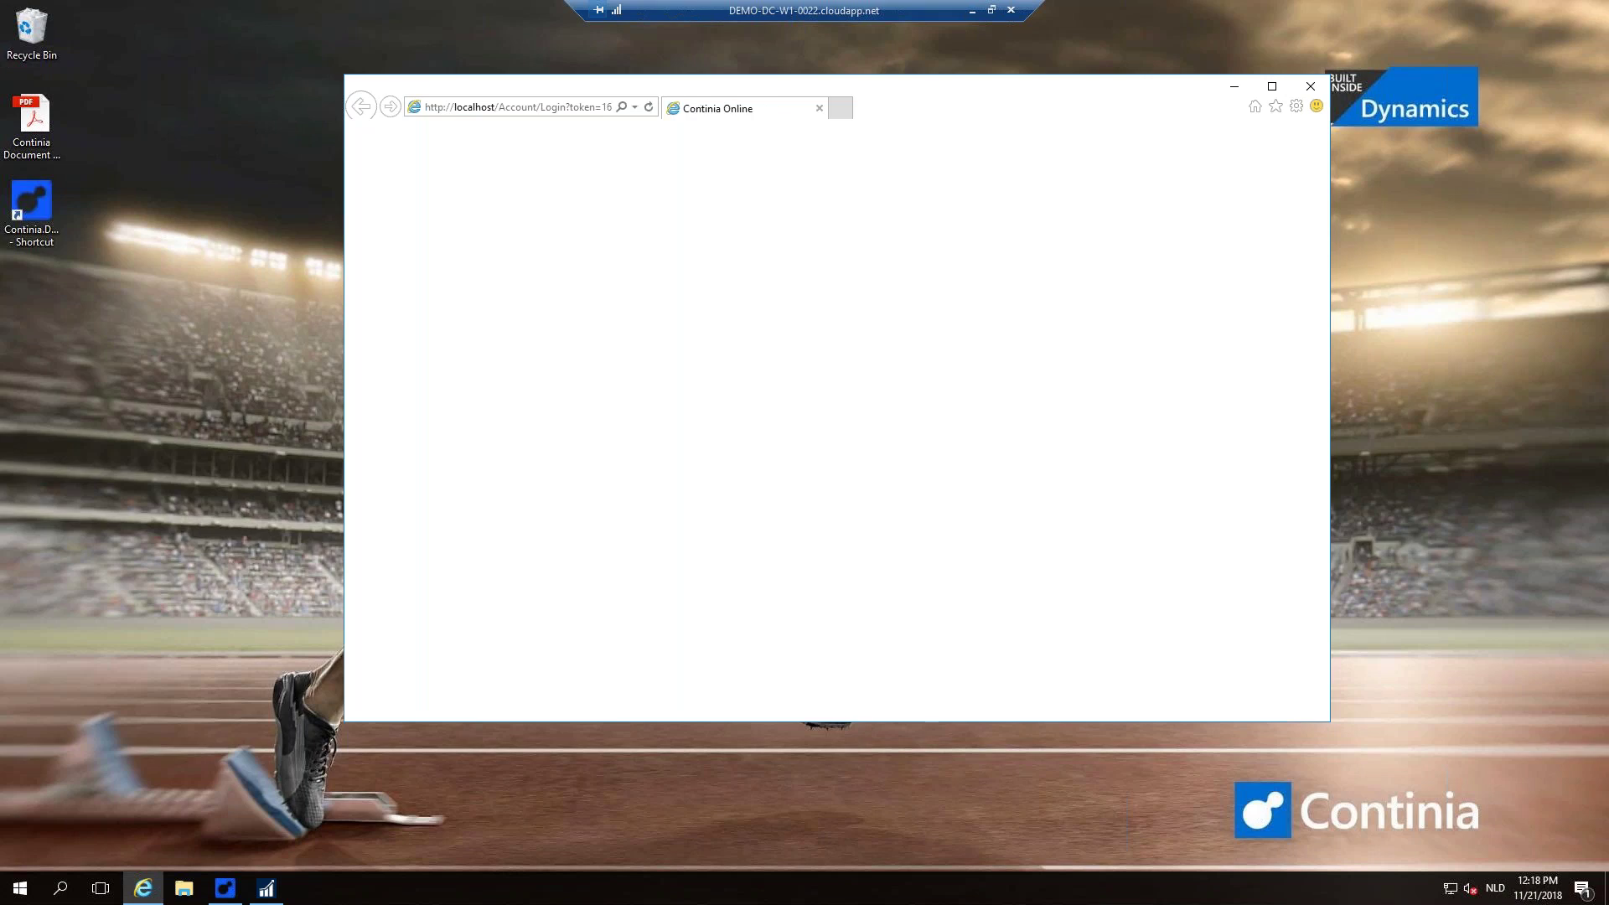
Step: Maximize the Internet Explorer window so My Open Approvals fills the screen
left_click(1272, 85)
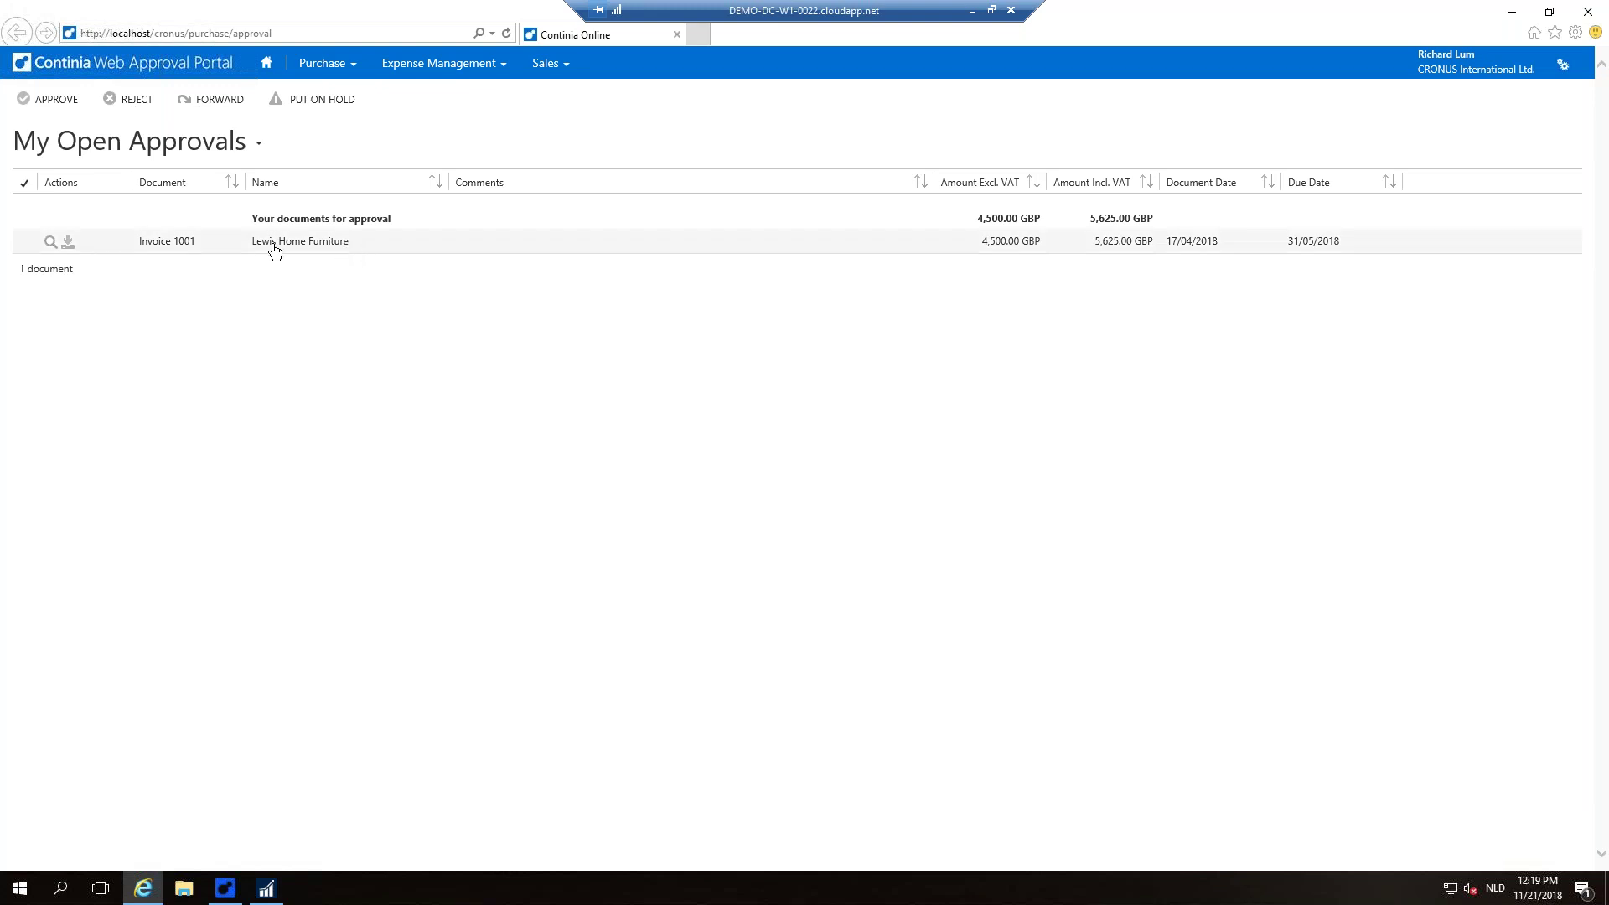
Step: Glance at the Purchase menu, then open the portal's user Settings page
left_click(331, 75)
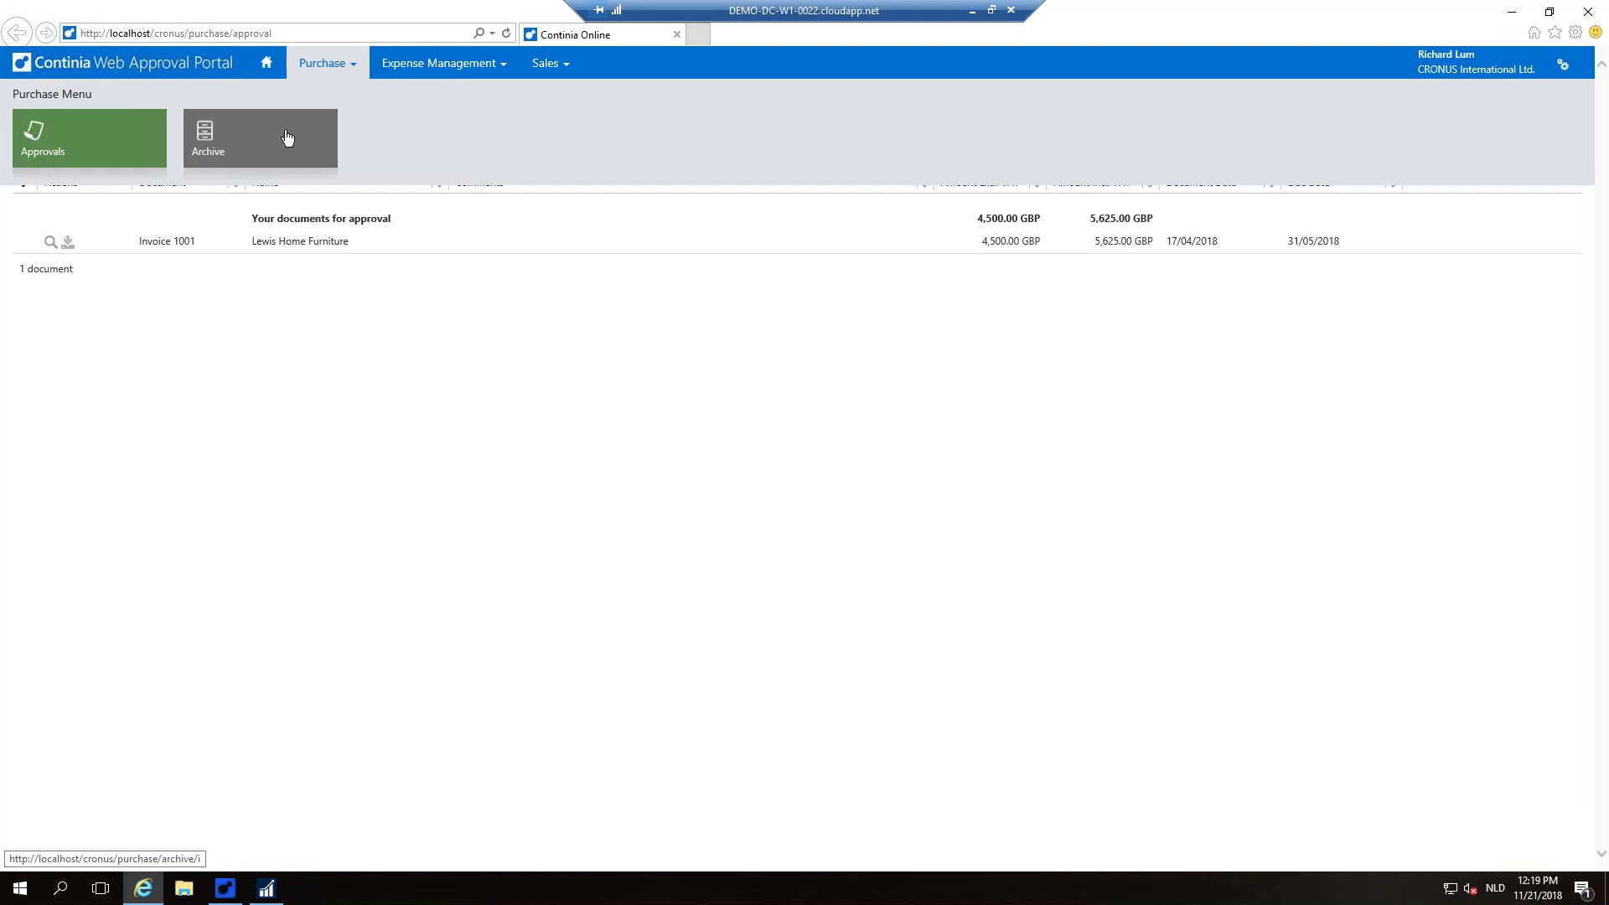
left_click(1554, 65)
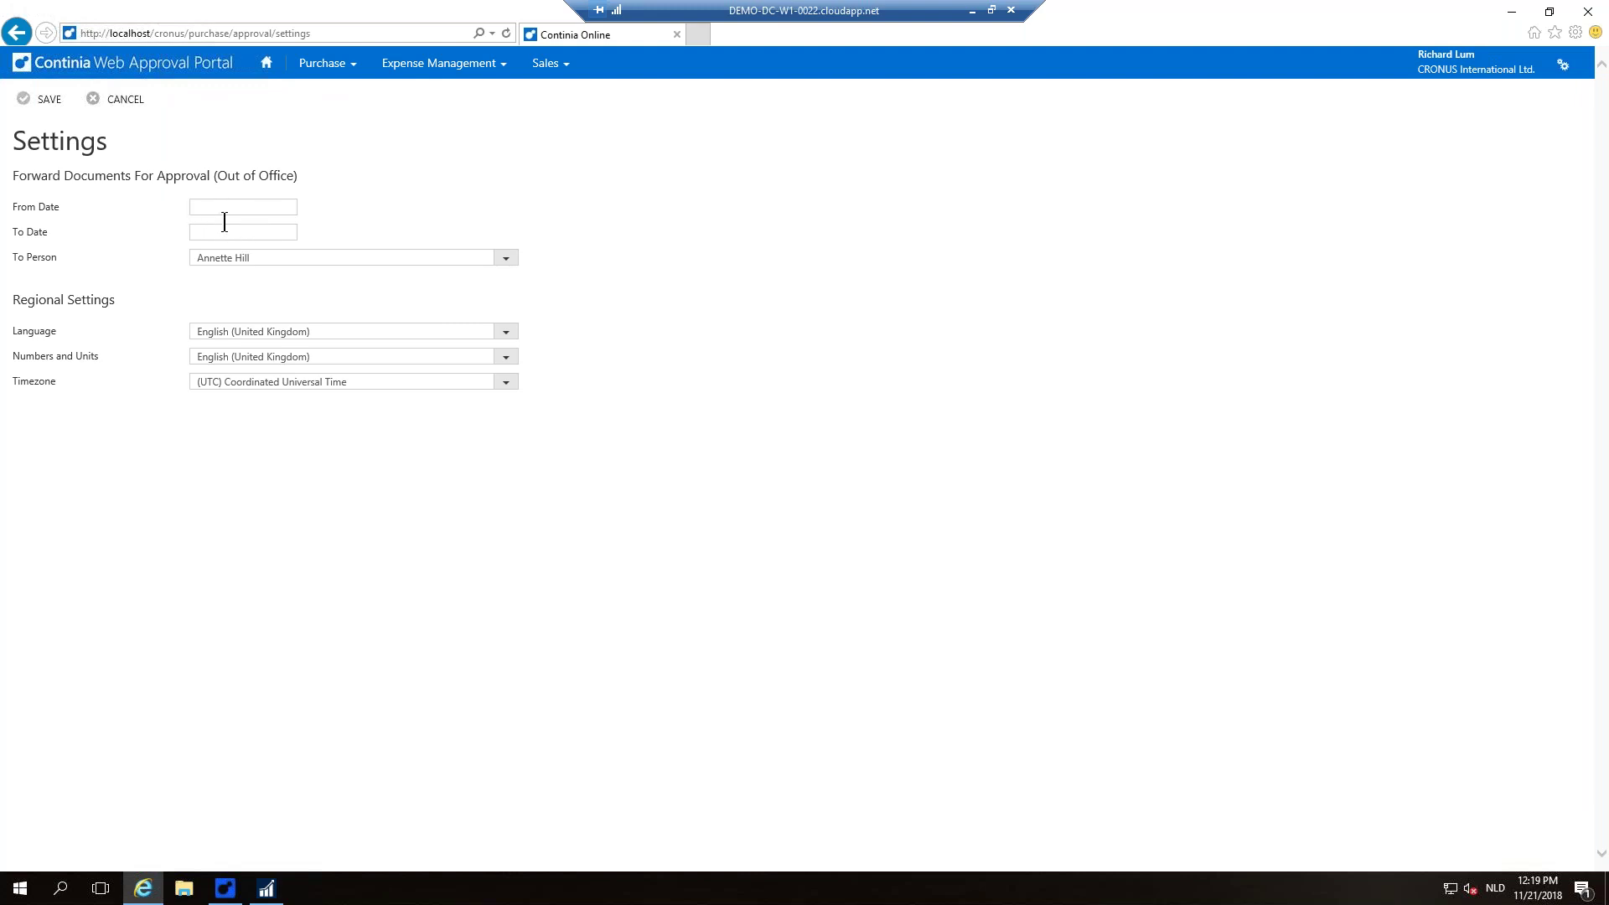
Step: Return to My Open Approvals and open Invoice 1001 from Lewis Home Furniture
left_click(201, 71)
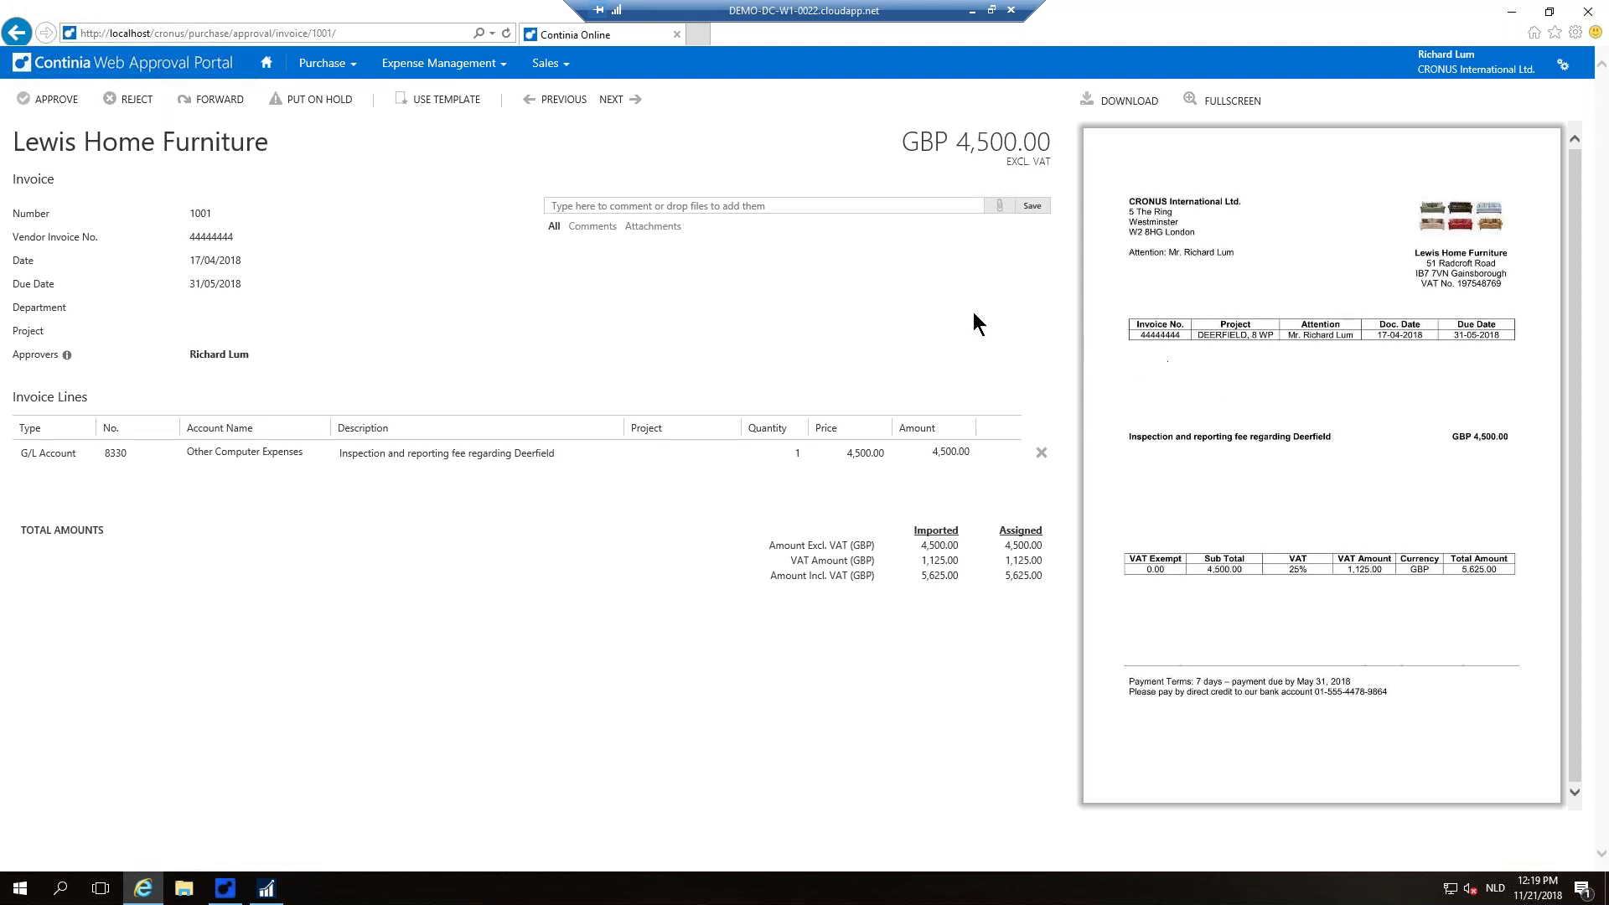
Step: Add the comment 'this is ok' to invoice 1001
left_click(704, 206)
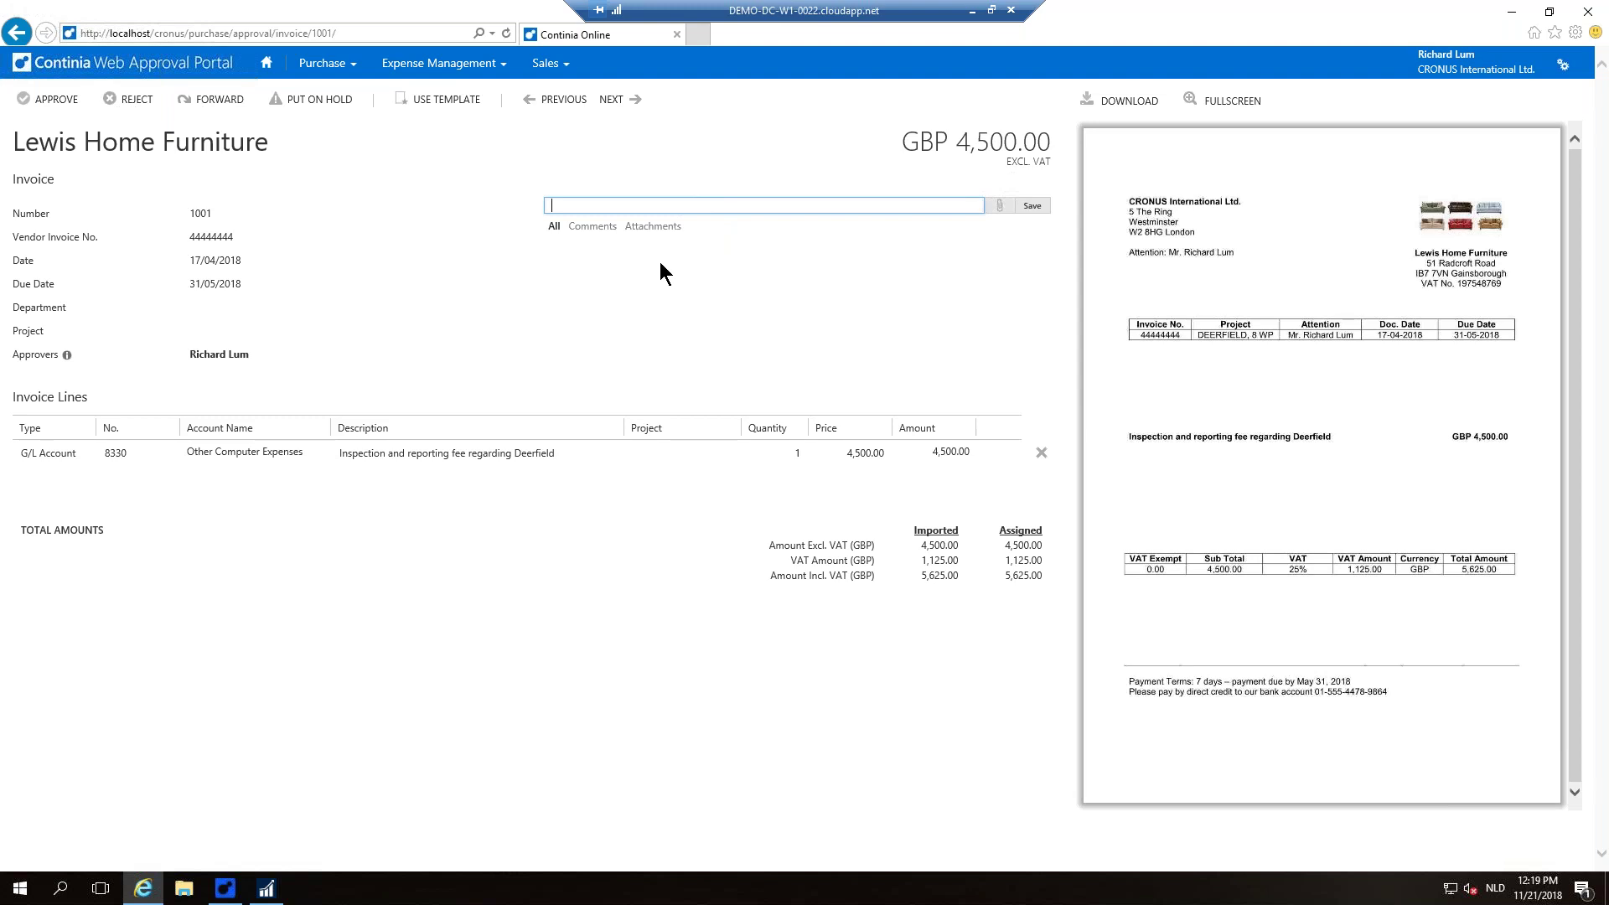
type("this is ok")
key("Return")
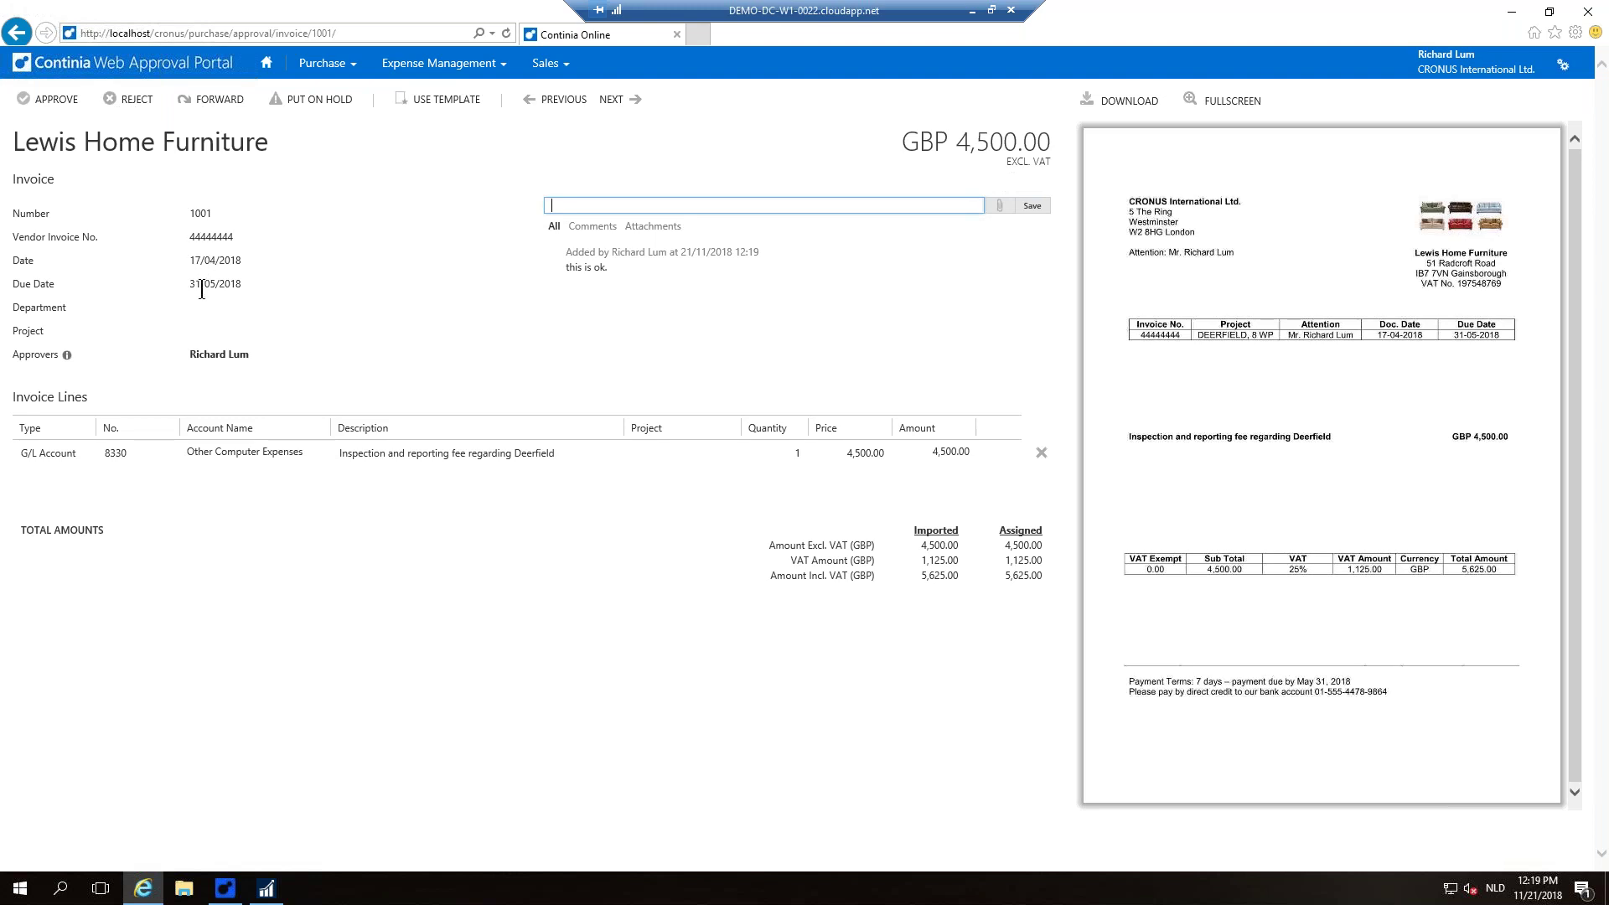
Step: Review the line's G/L account list and keep account 8330
left_click_drag(191, 354, 248, 356)
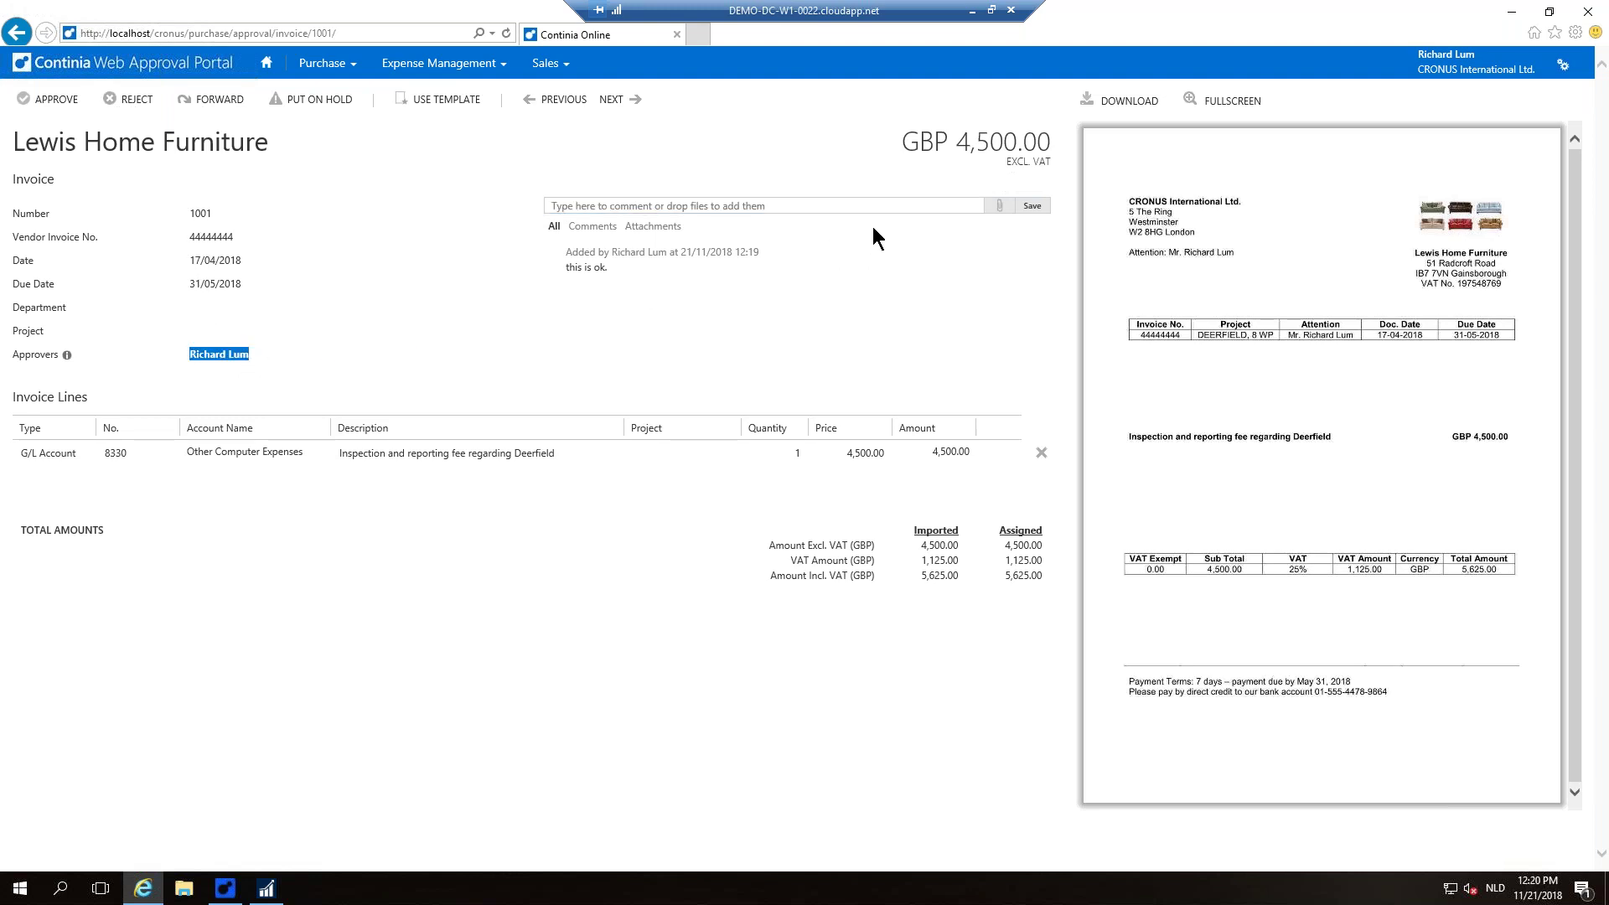
mouse_move(191, 468)
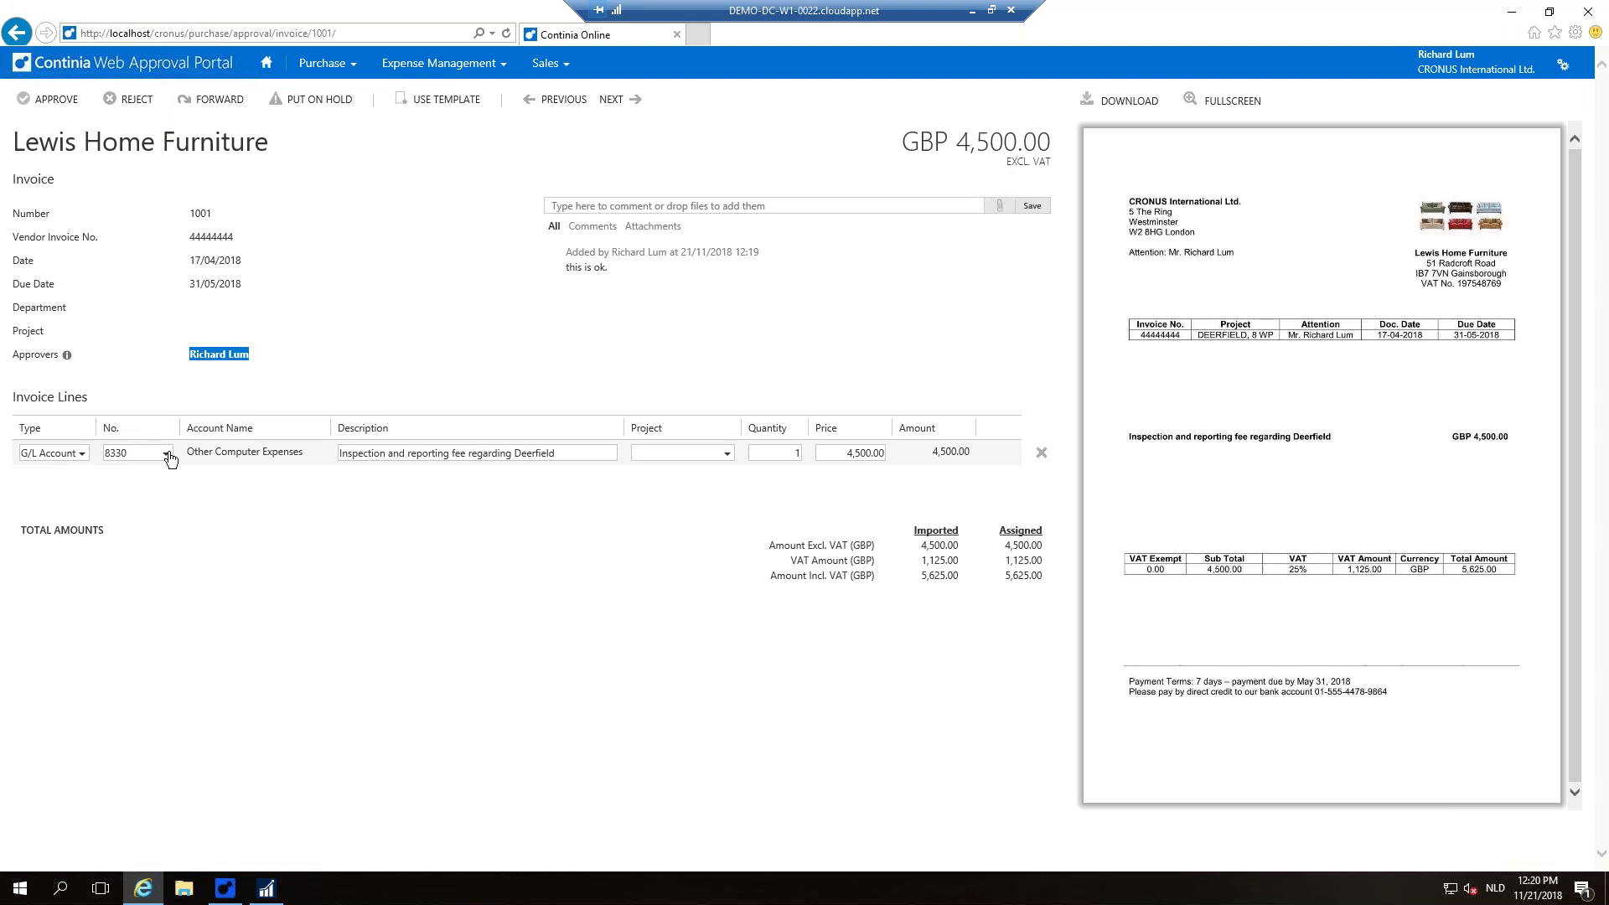
left_click(167, 454)
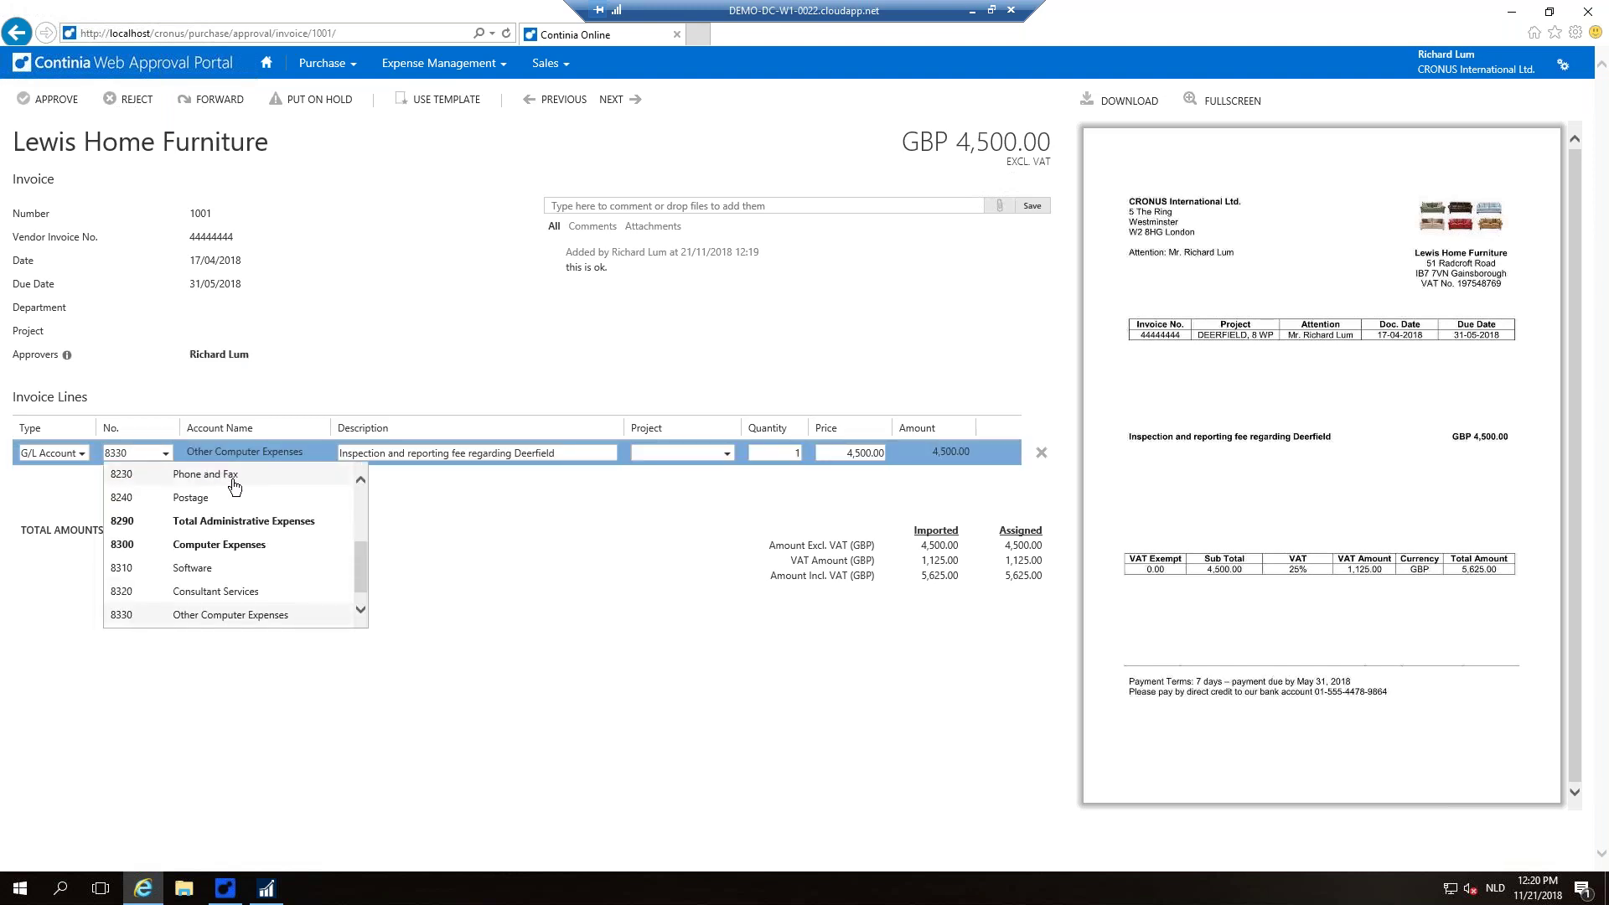
scroll(266, 499, "up", 3)
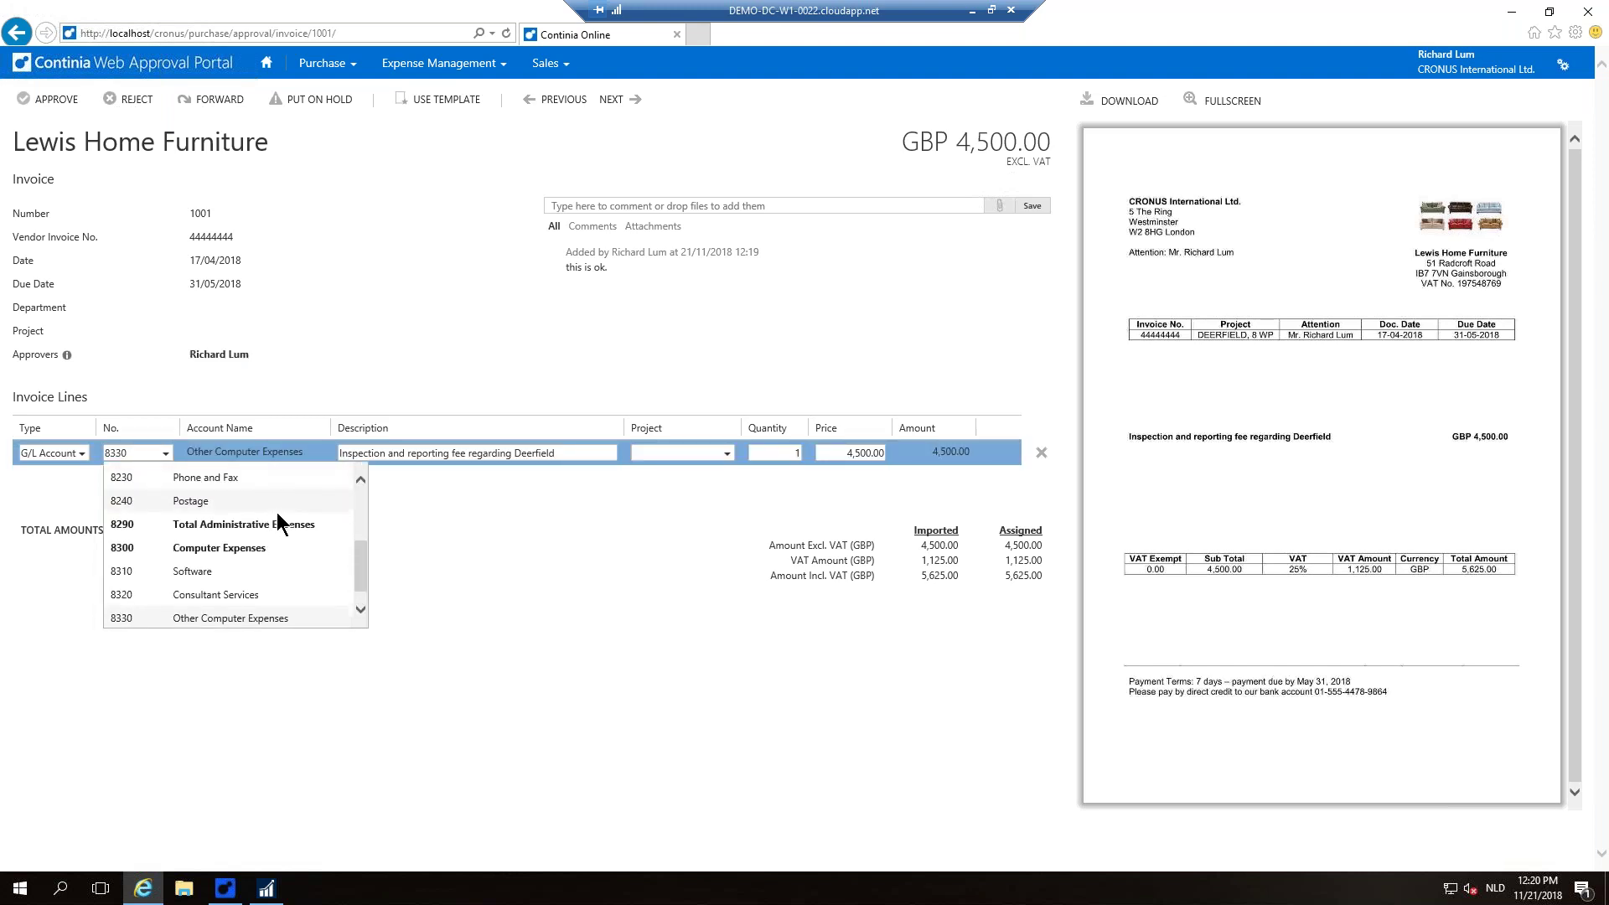
scroll(266, 500, "up", 1)
scroll(208, 494, "down", 2)
scroll(208, 494, "down", 1)
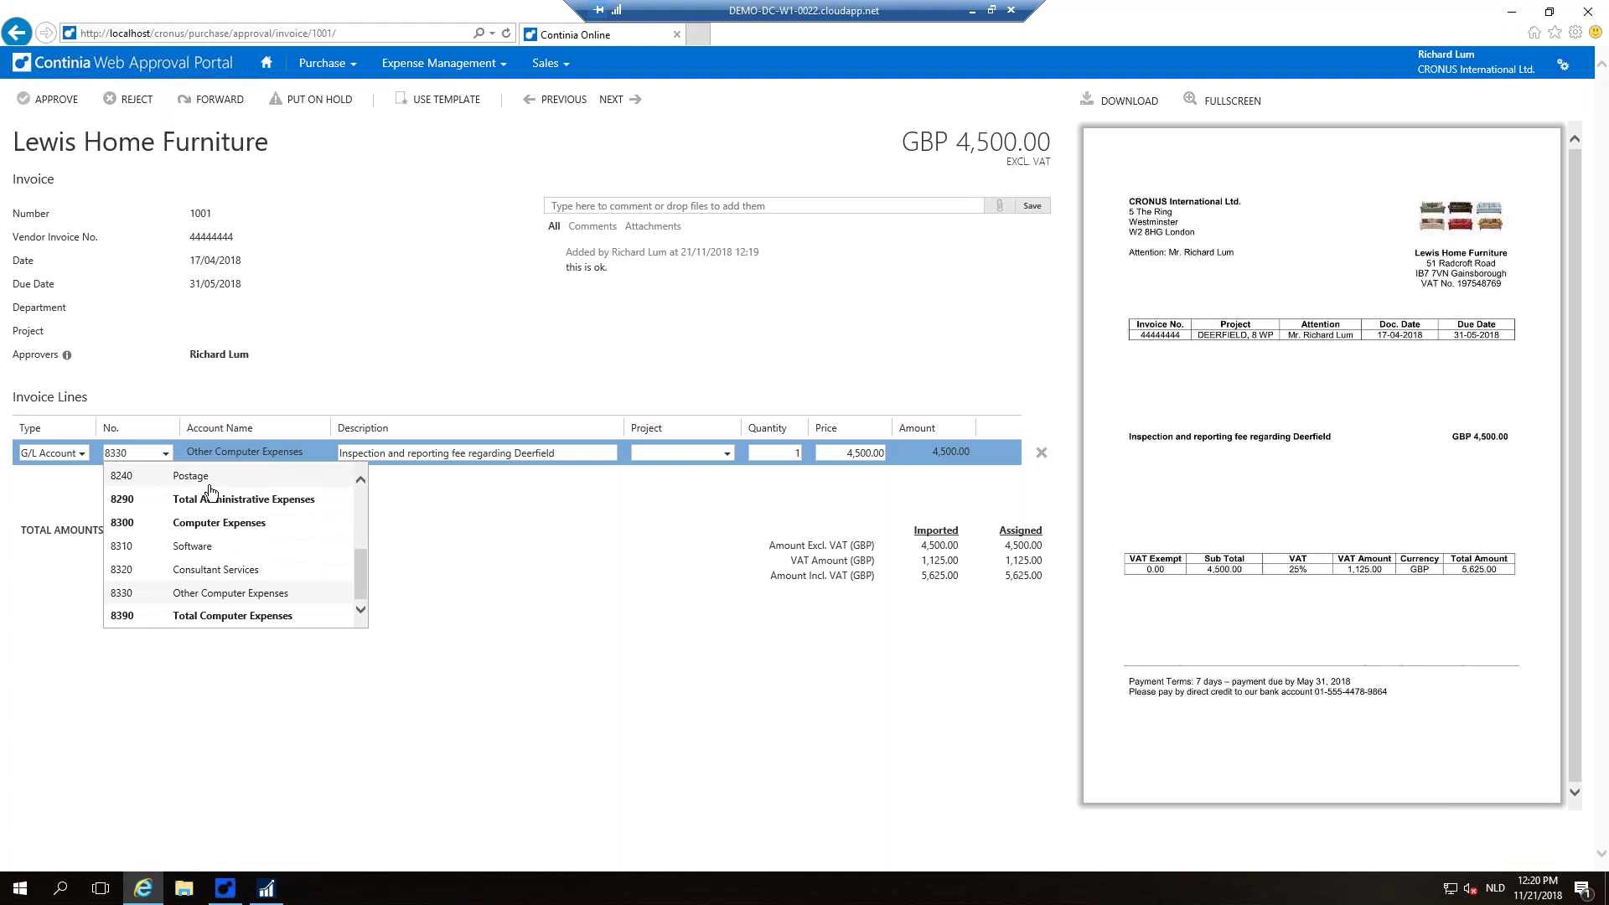
scroll(252, 482, "up", 1)
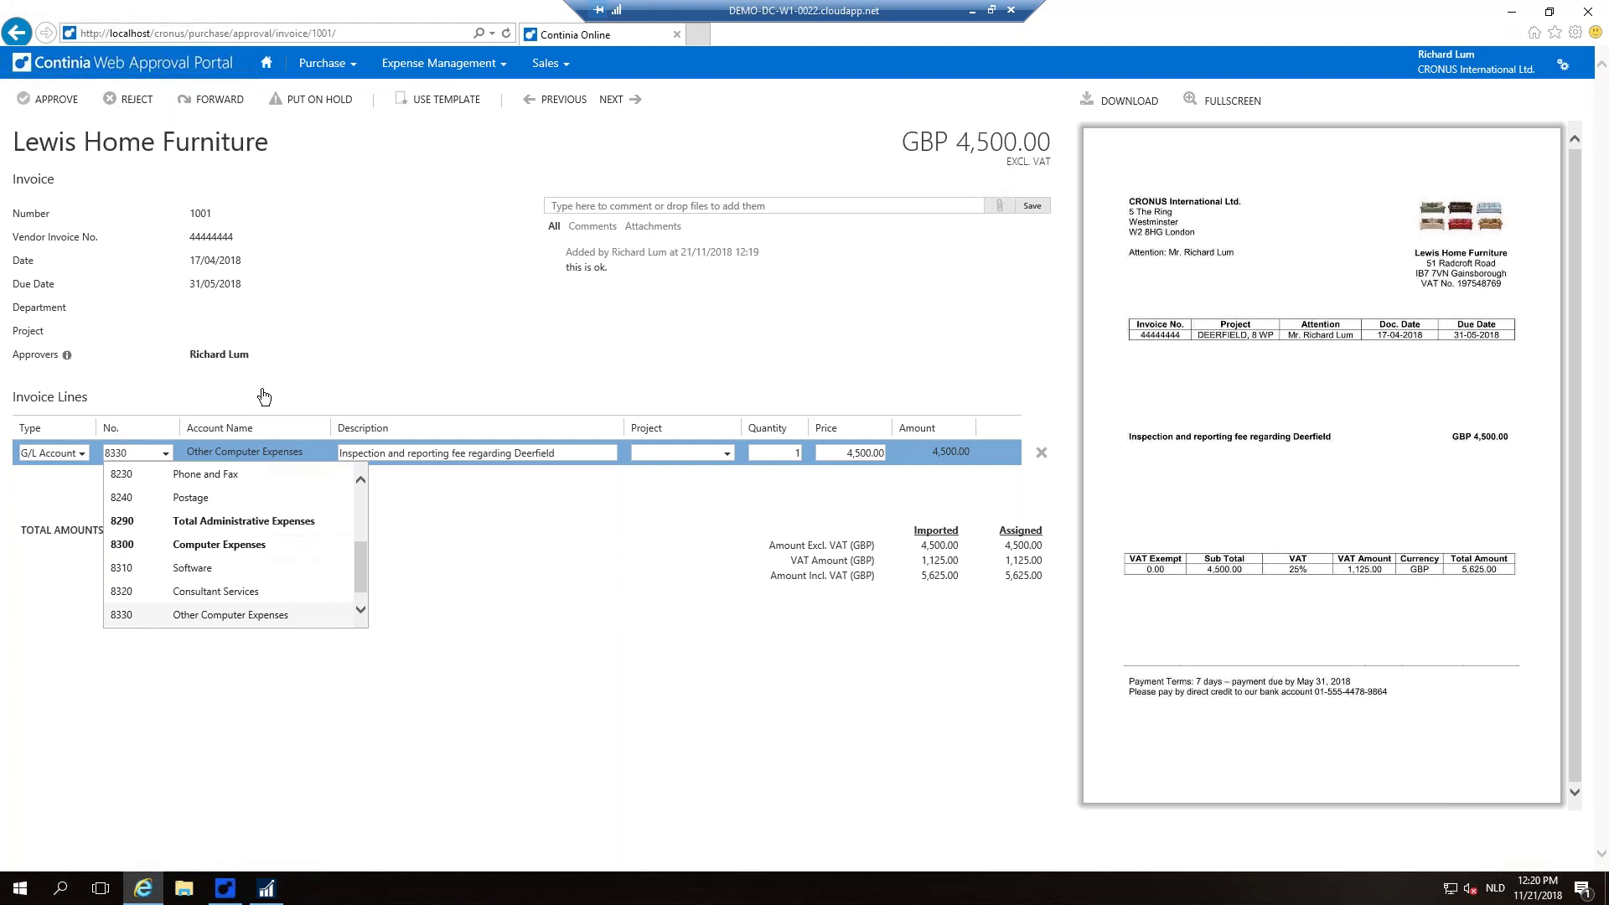
left_click(266, 393)
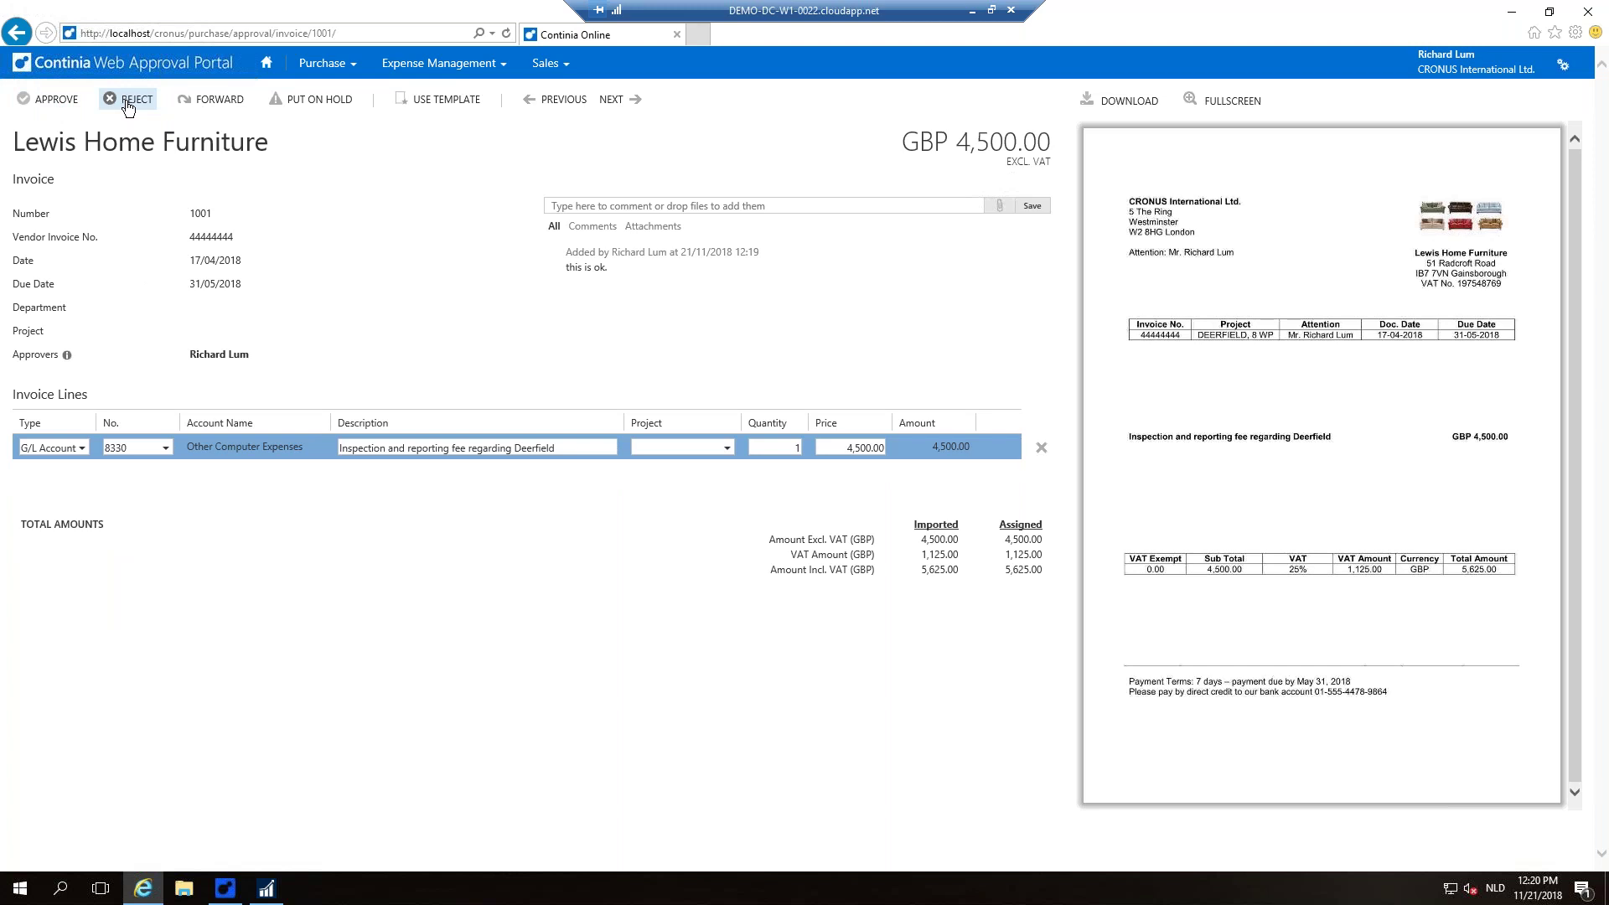
Step: Cancel a started forward, approve invoice 1001, and minimize the browser
left_click(212, 103)
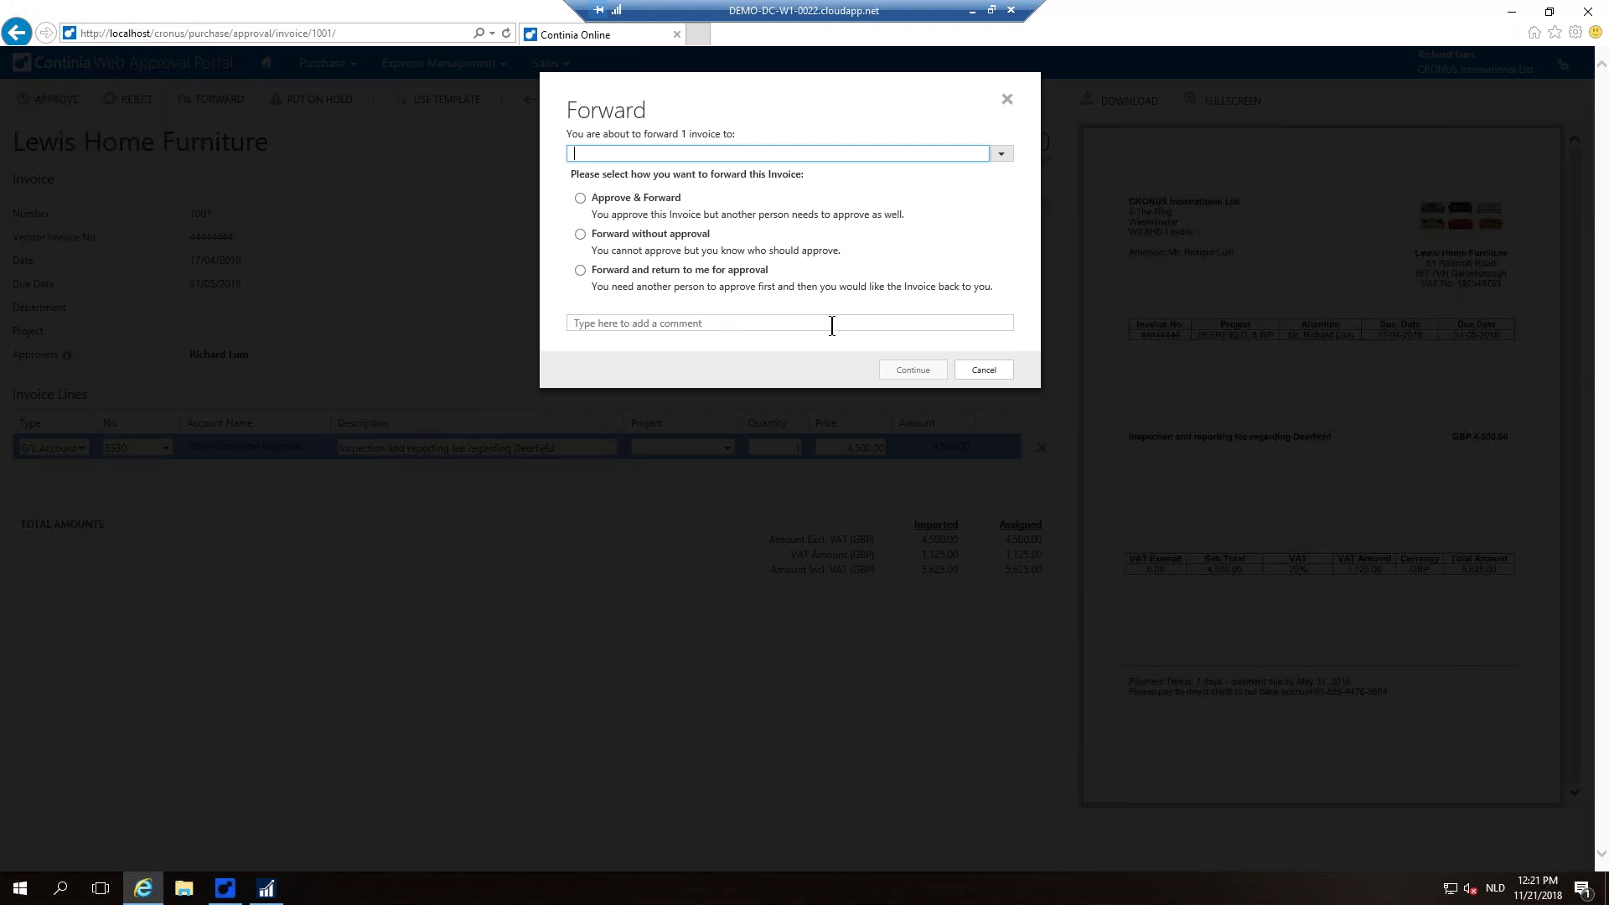
left_click(982, 370)
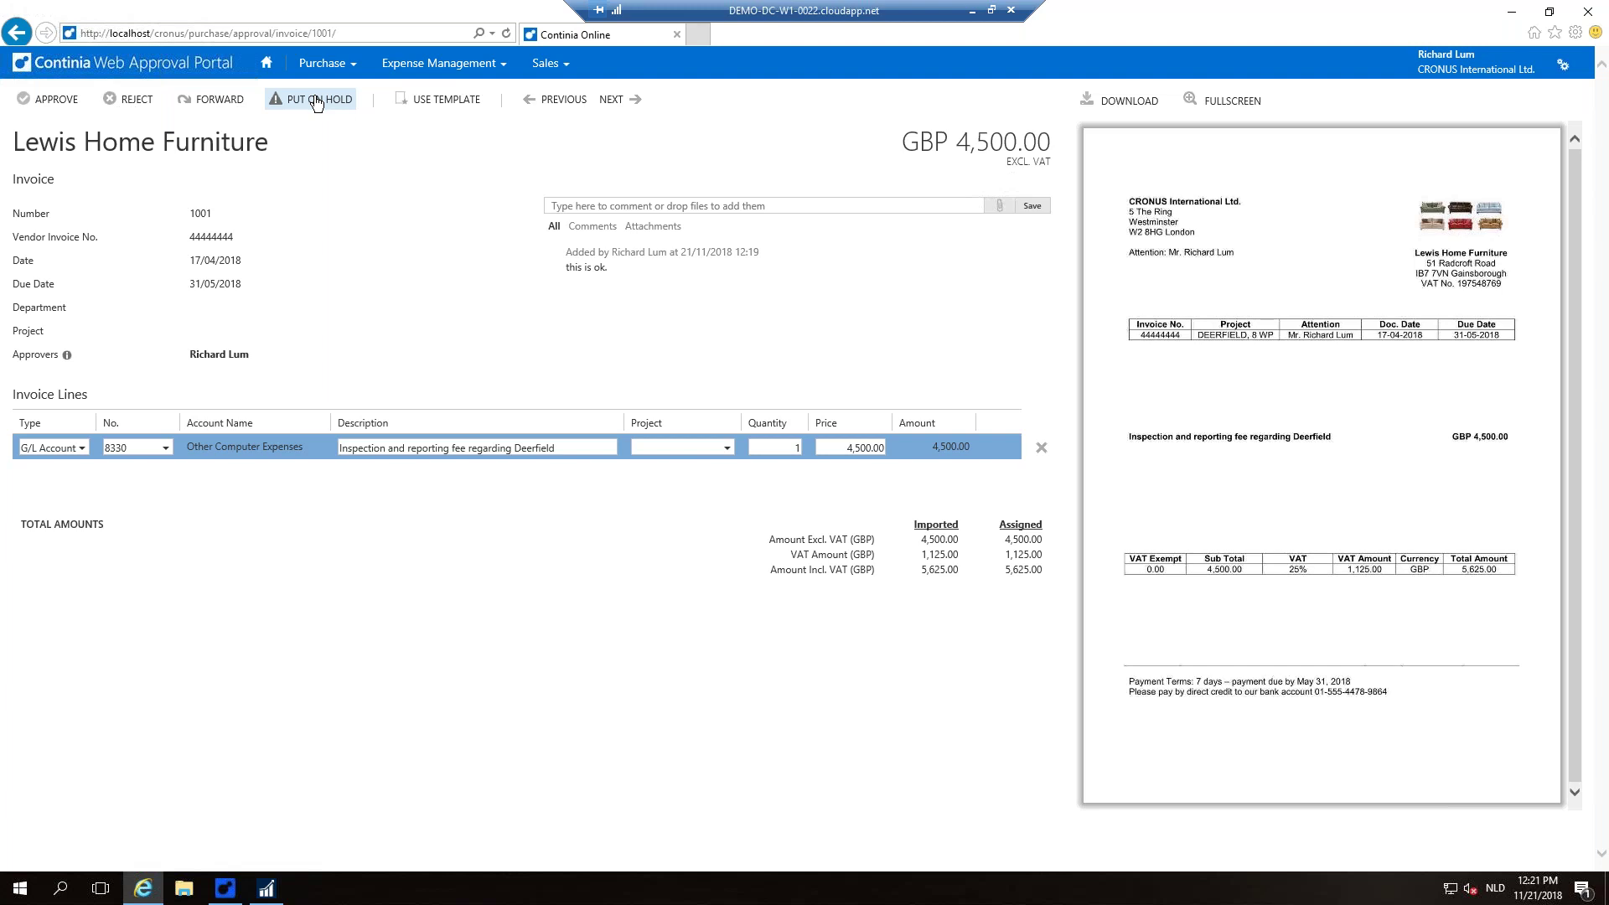
left_click(69, 107)
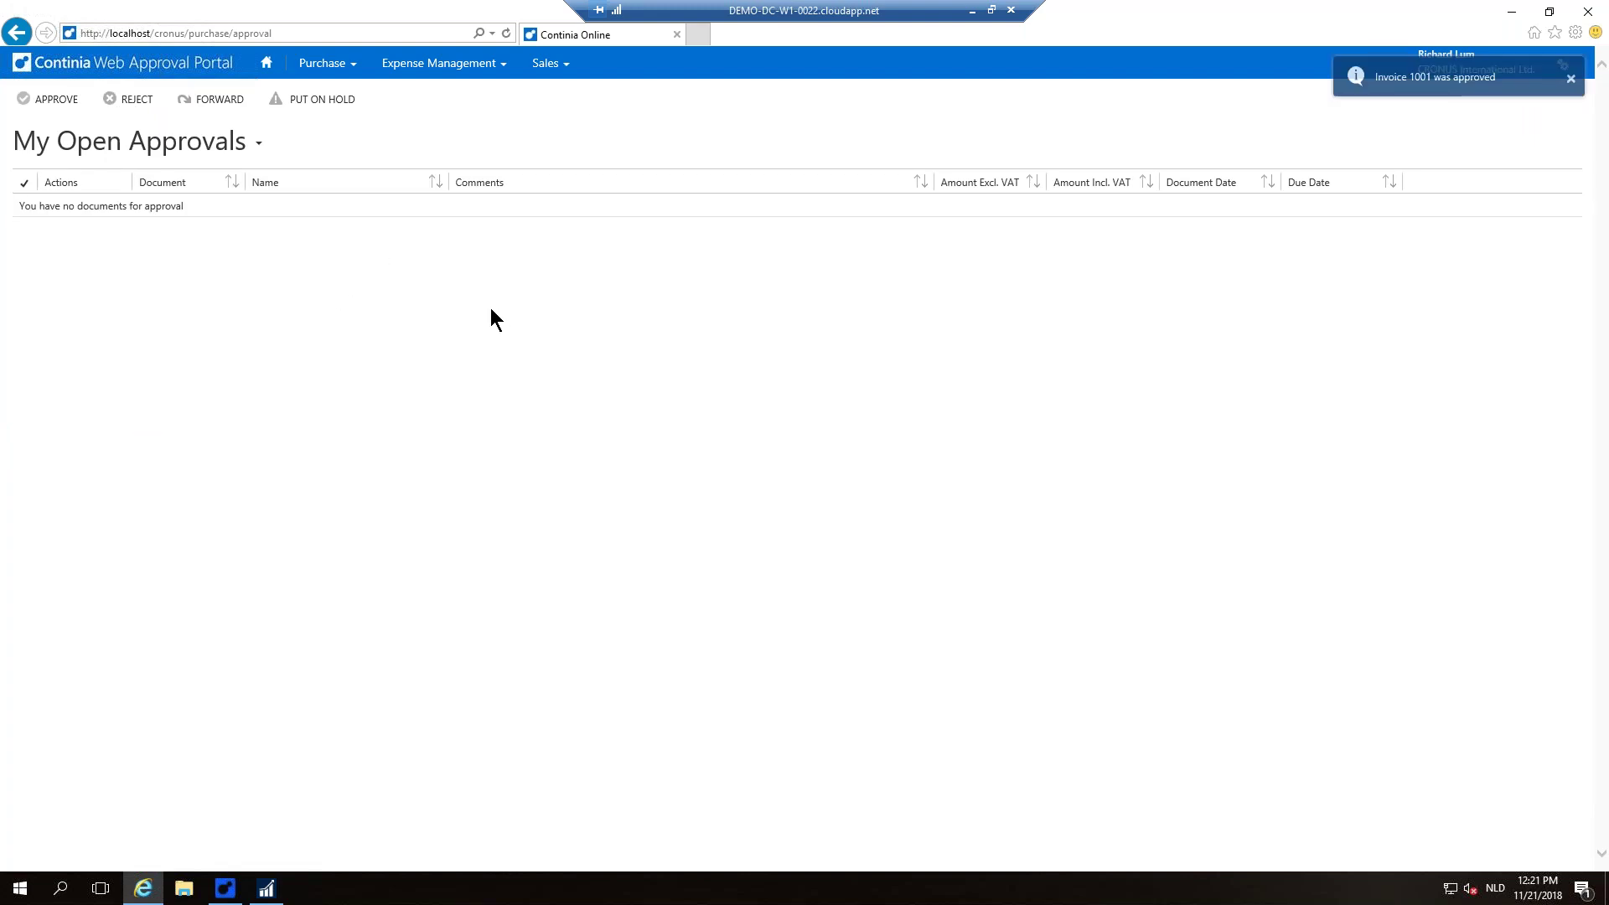
left_click(1510, 12)
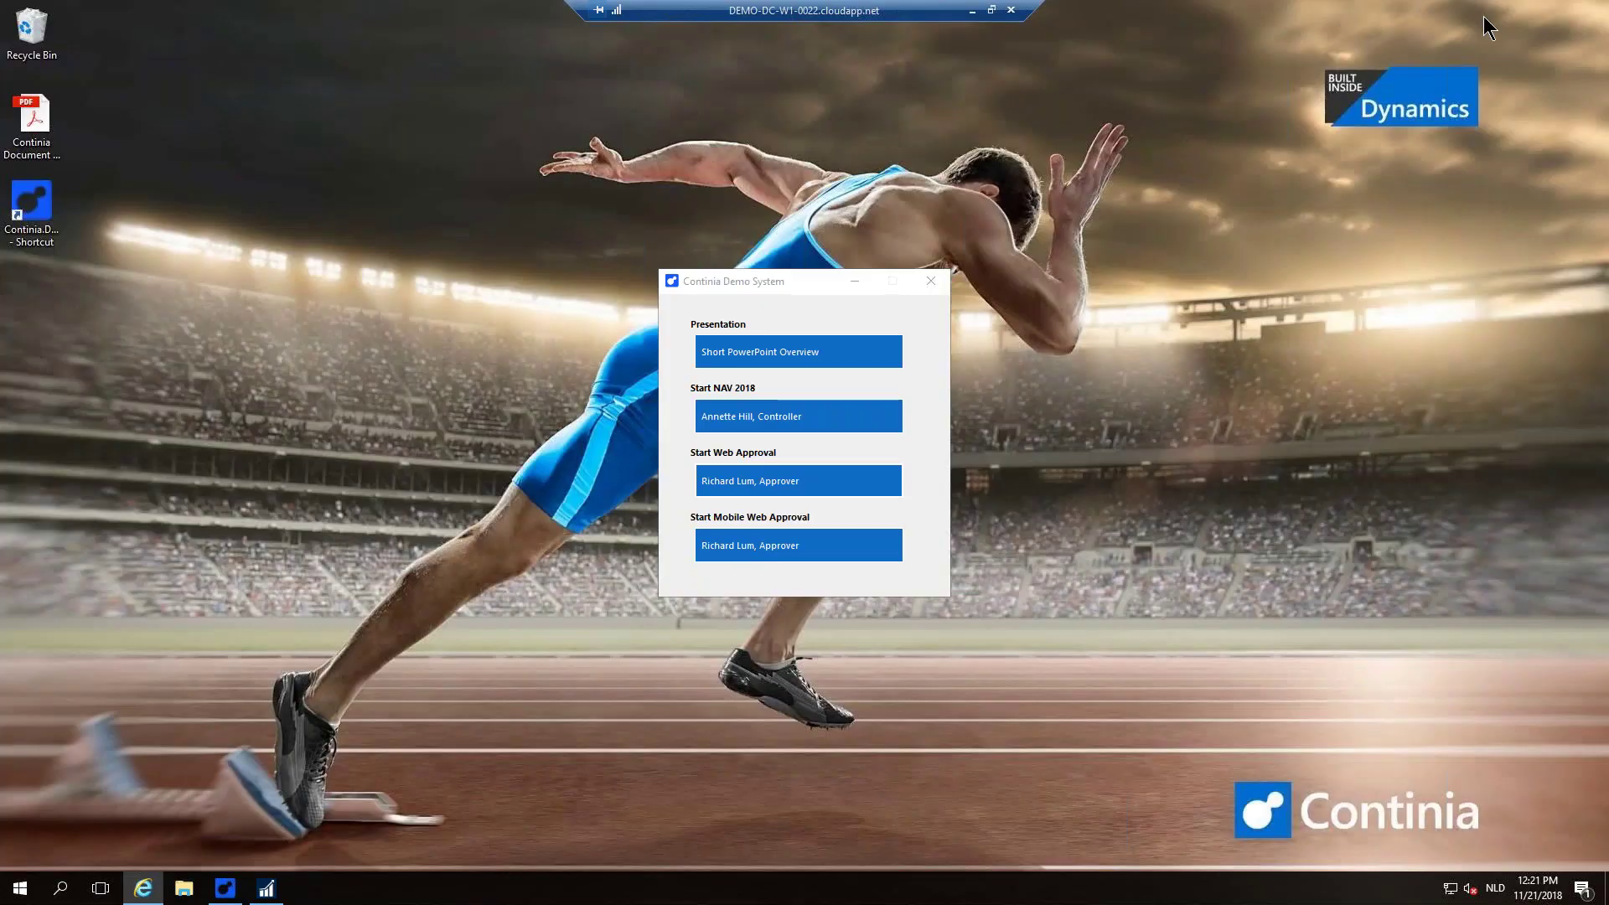
Step: Back in NAV, post released purchase invoice 1001 and close the Released PIs list
left_click(265, 888)
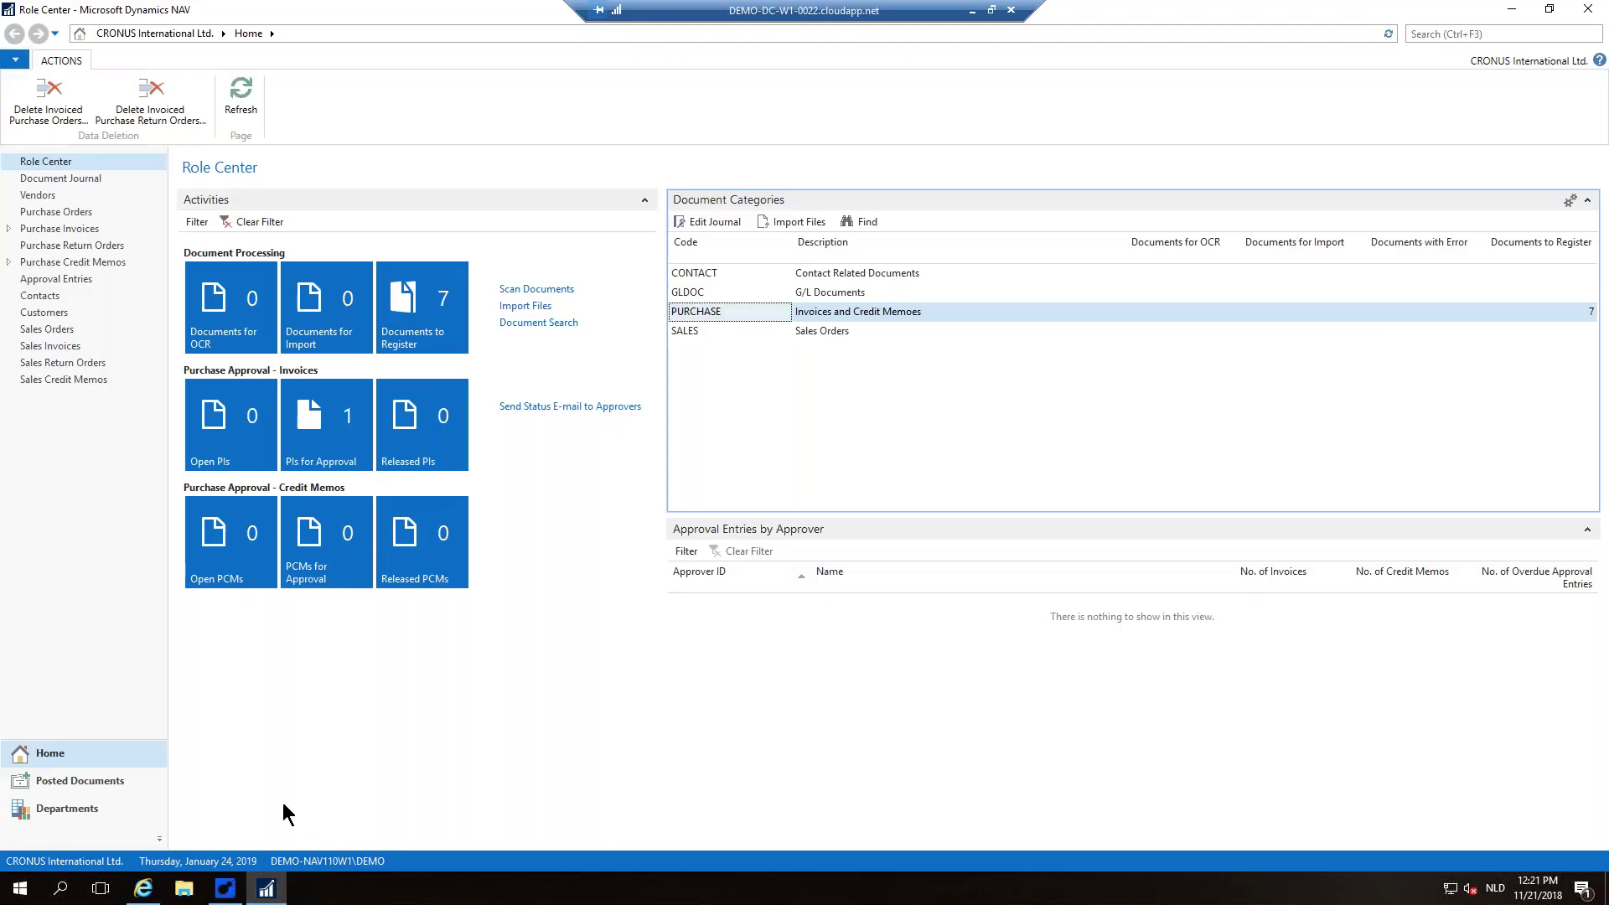
left_click(423, 428)
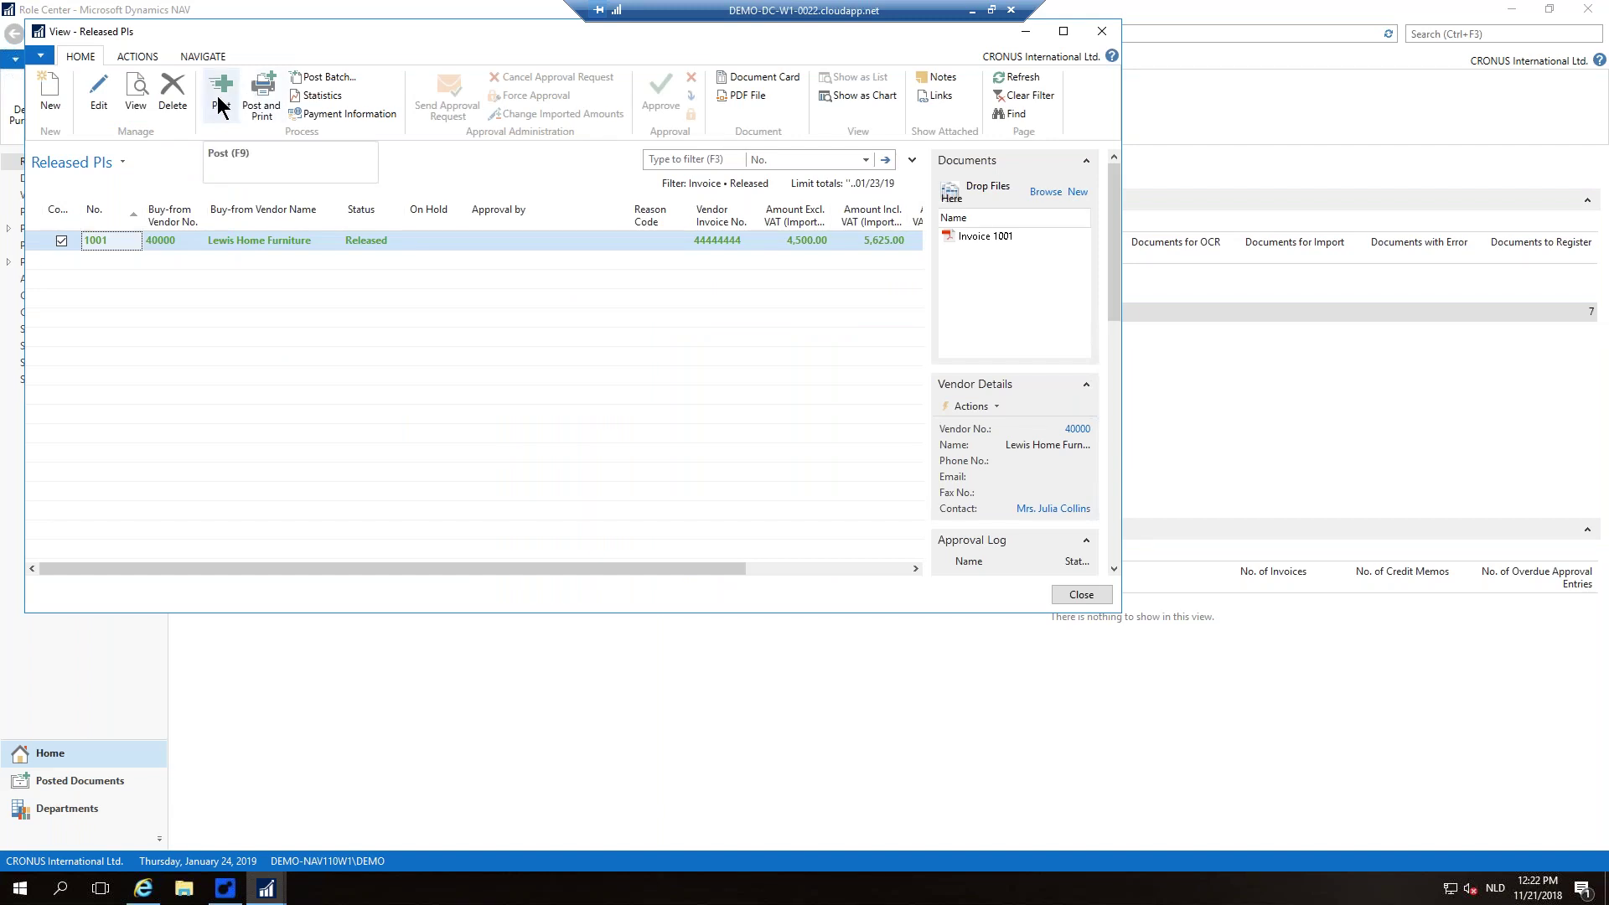
left_click(218, 106)
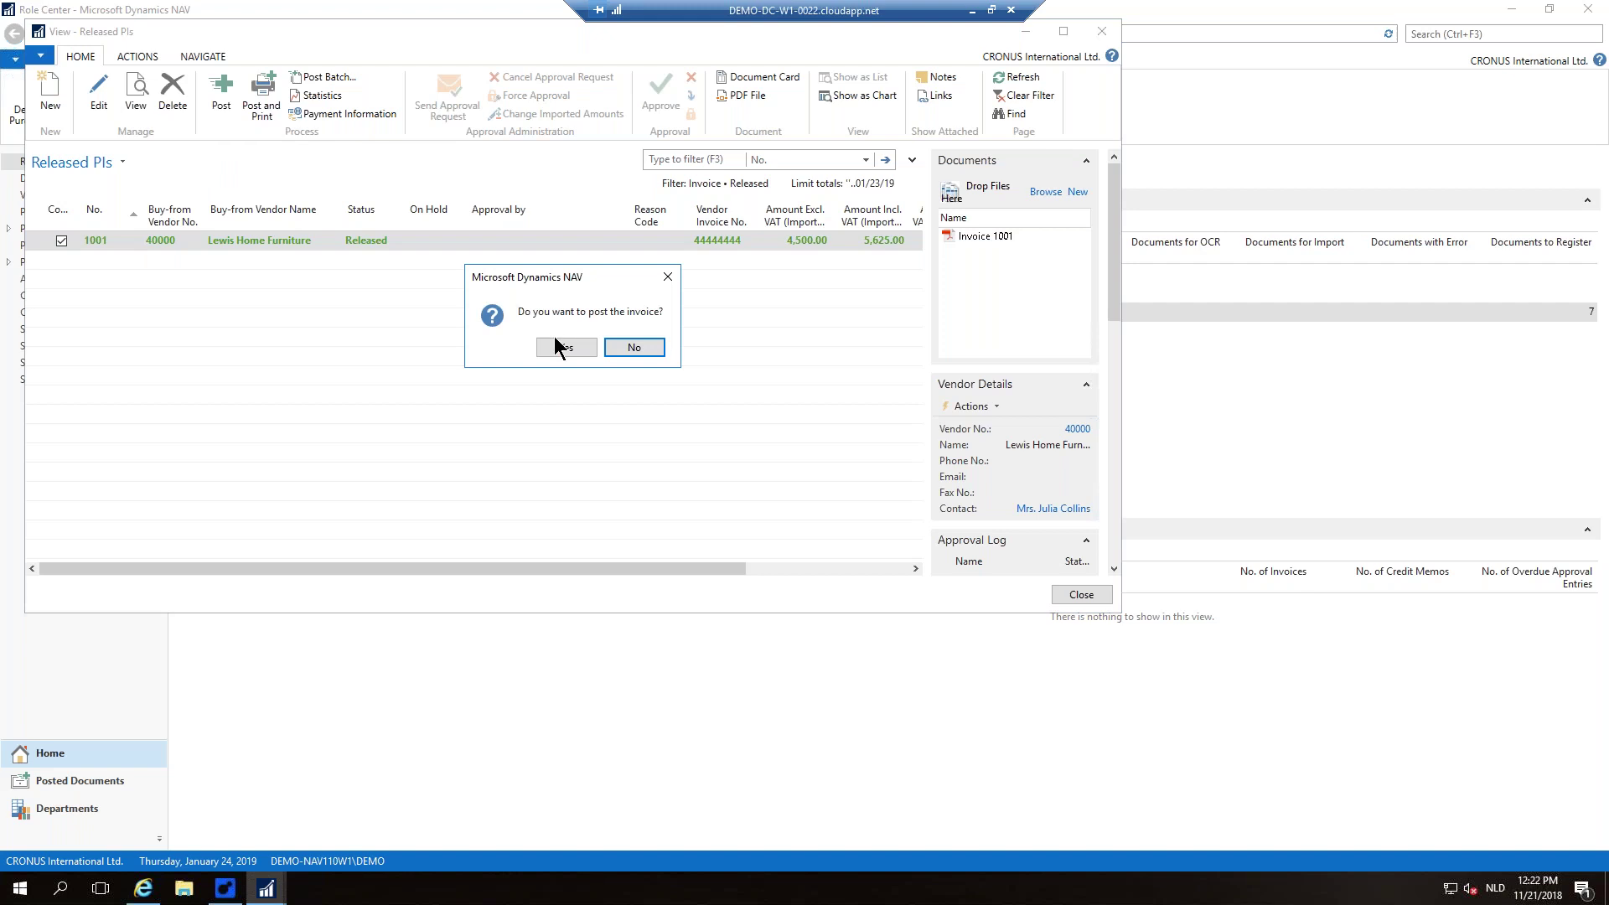
left_click(563, 347)
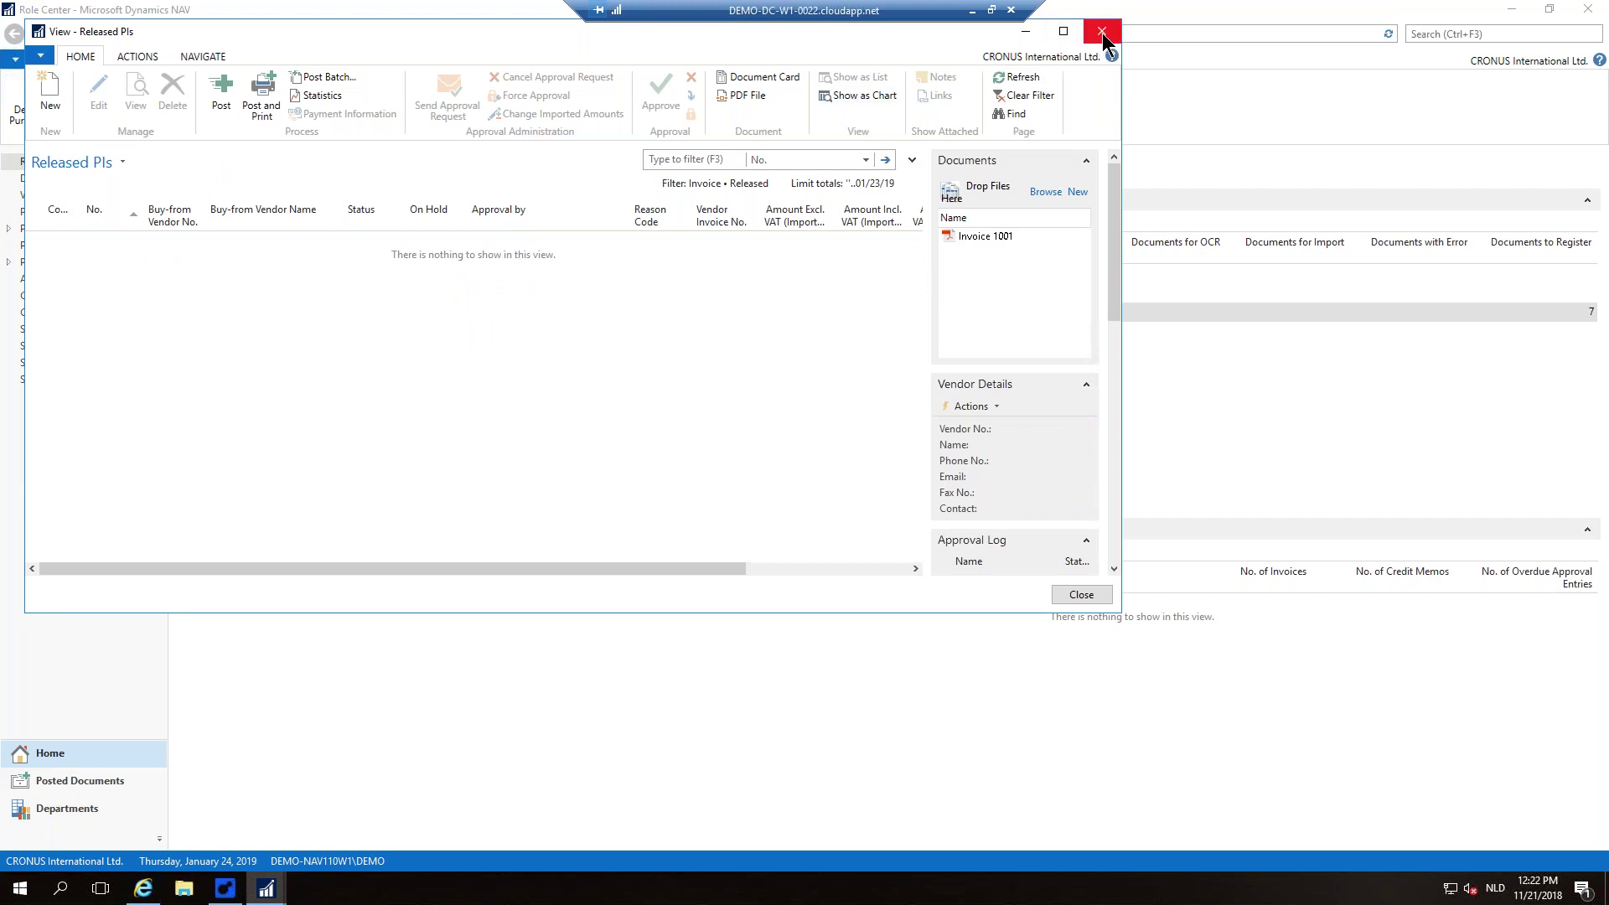
left_click(1100, 33)
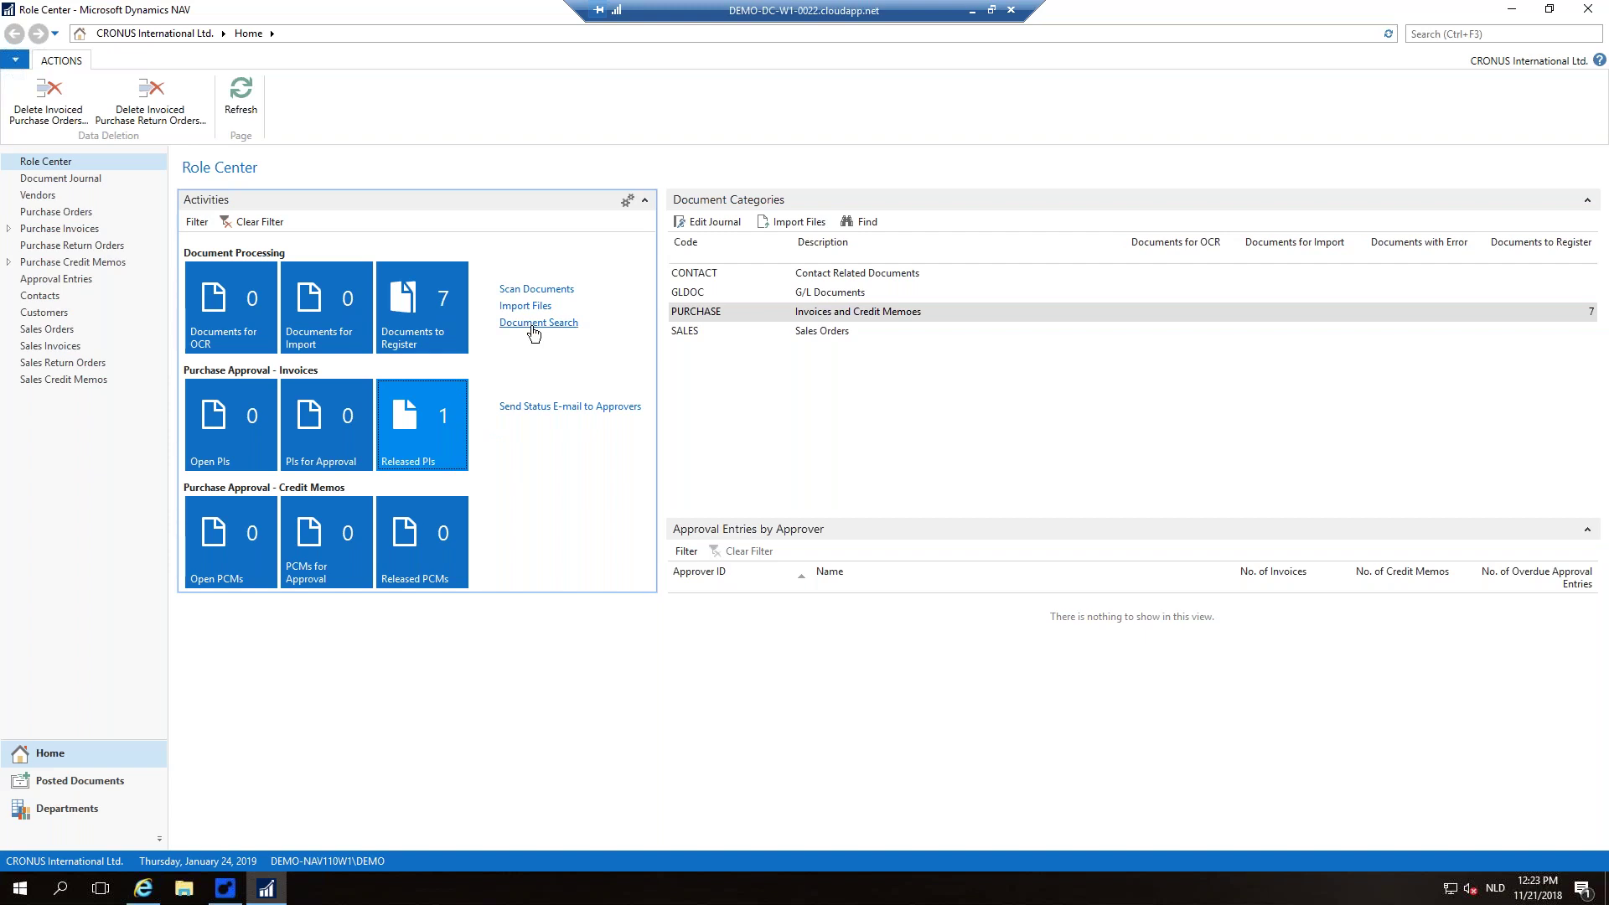
Step: Run a Document Search for 'deerfield'
left_click(534, 324)
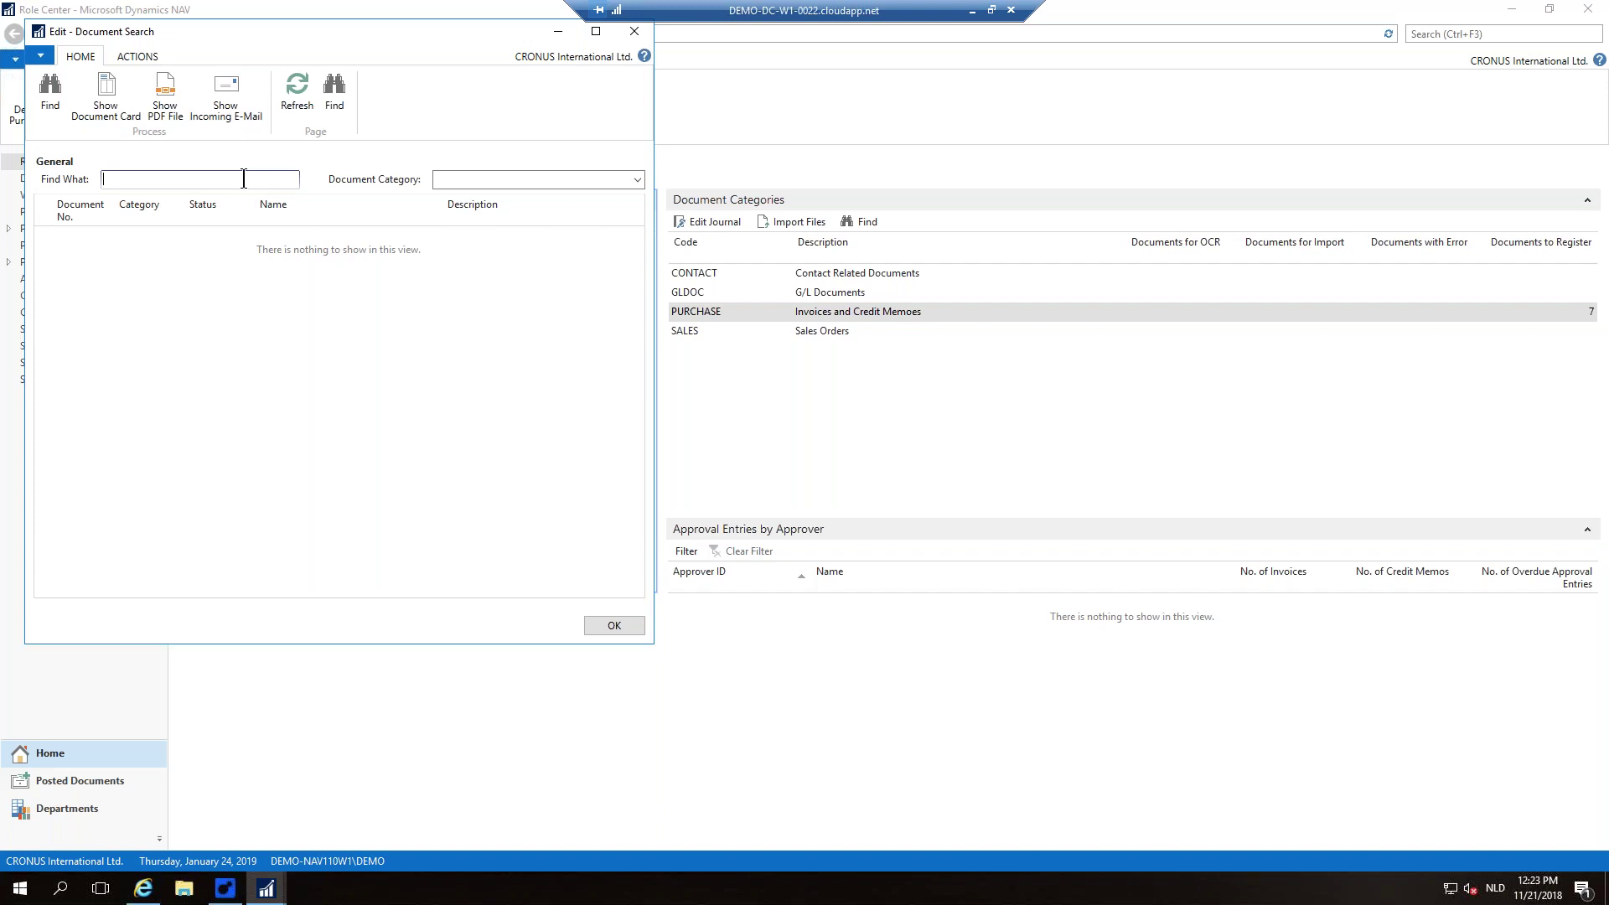
type("deerfield")
key("Tab")
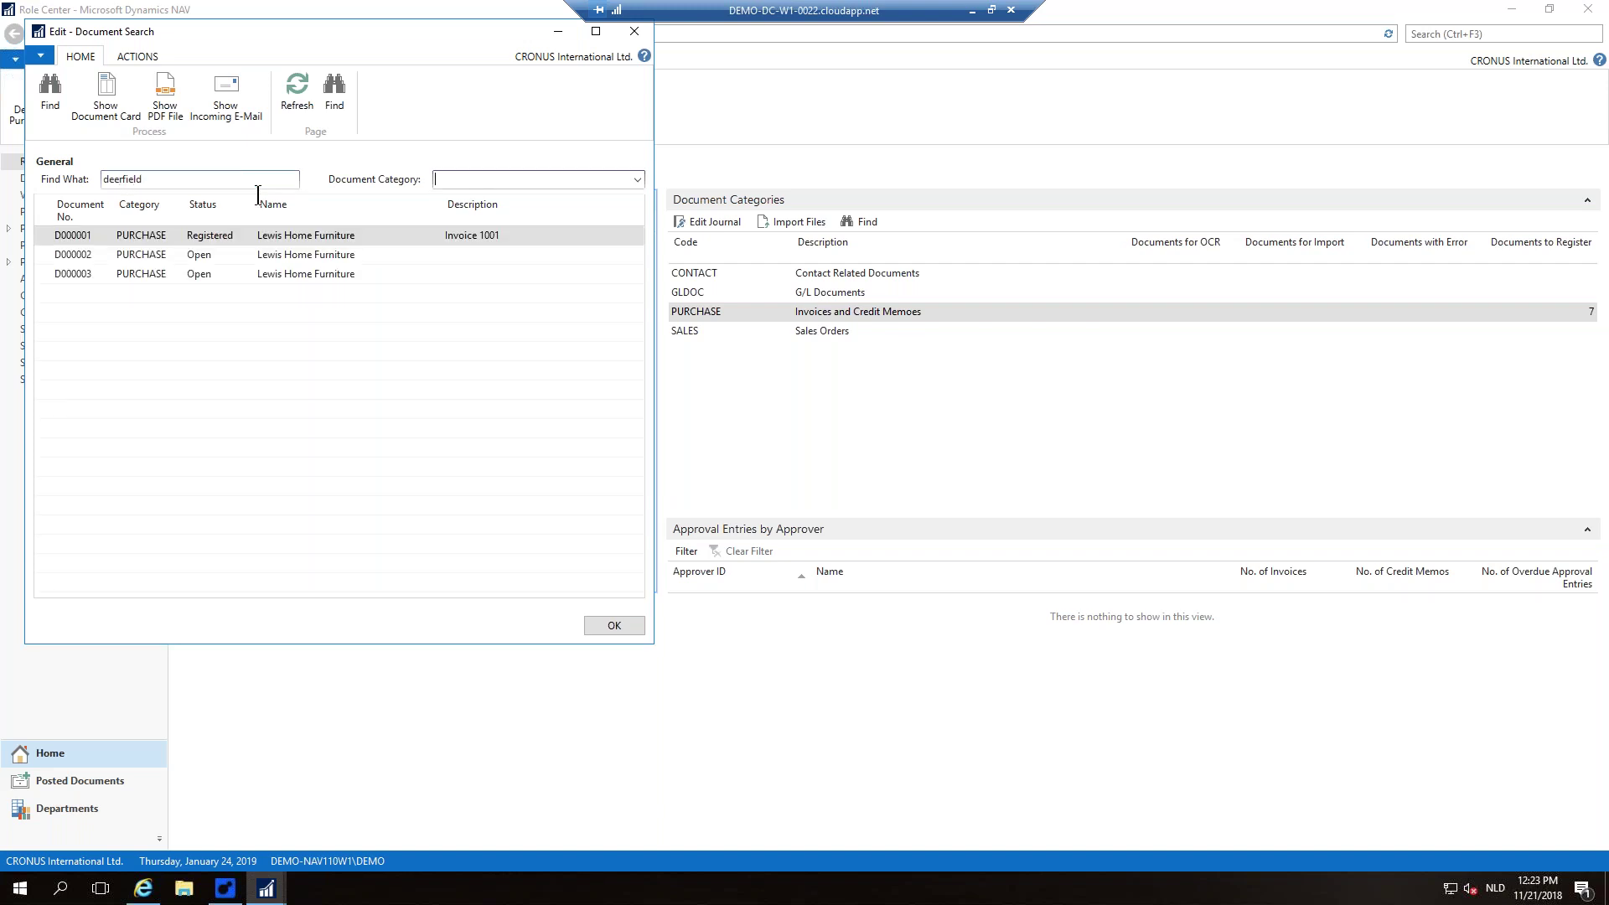
Step: Review the found Lewis Home Furniture invoice PDF, then close Acrobat and the search window
left_click(165, 100)
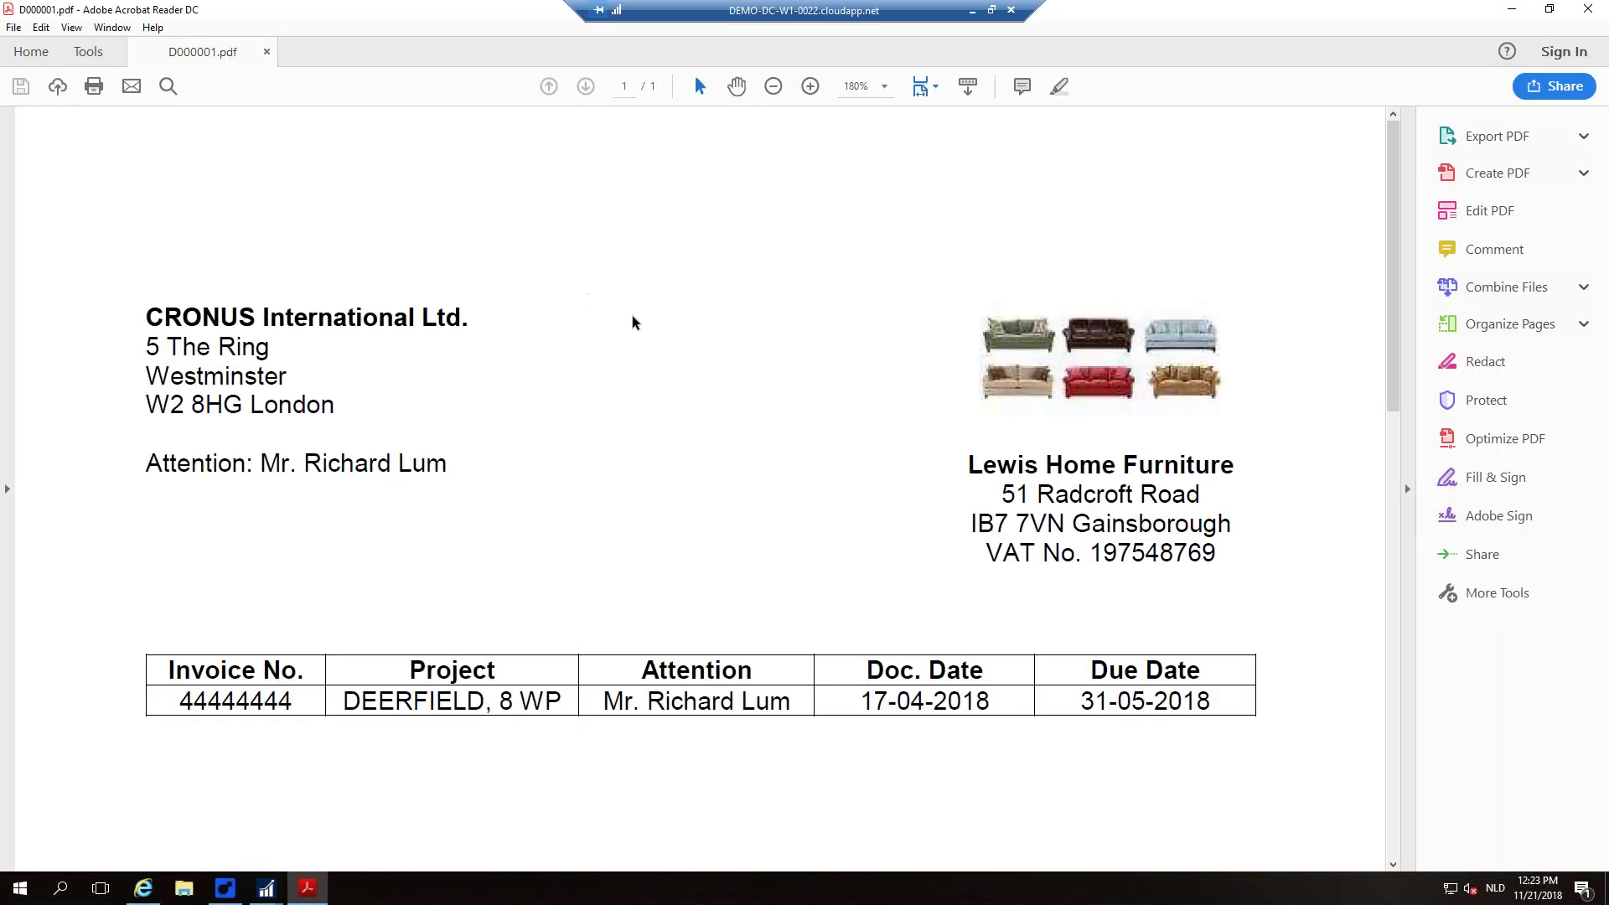
scroll(632, 318, "down", 3)
scroll(632, 324, "down", 10)
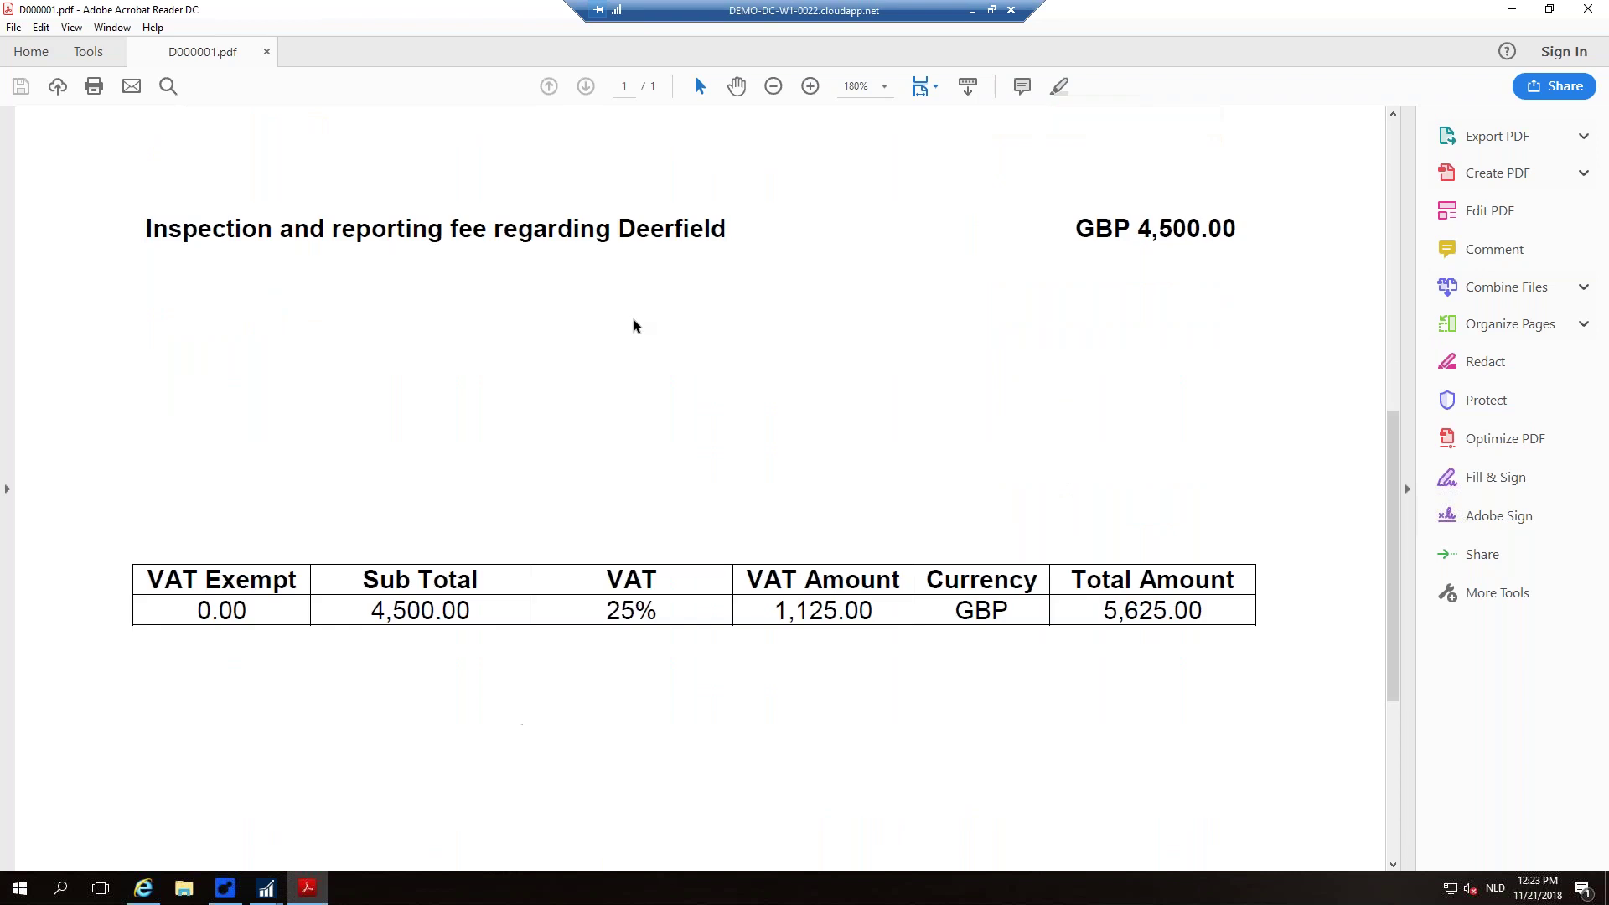
left_click(1588, 10)
left_click(630, 32)
left_click(97, 805)
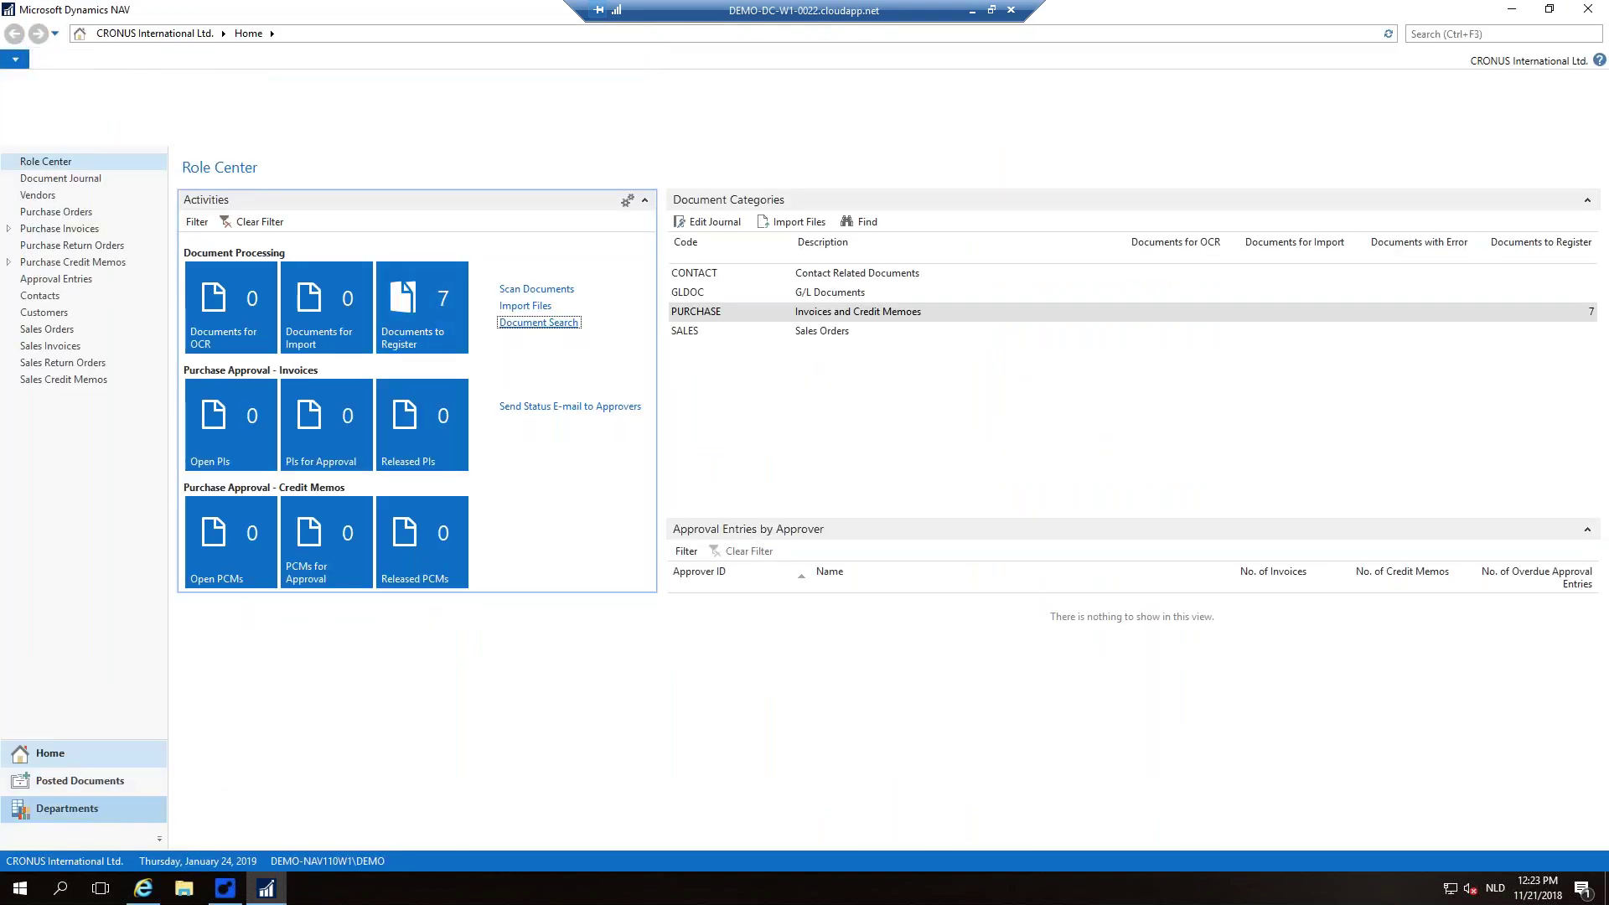
Step: Filter the Chart of Accounts to 8330 and drill into its Invoice 1001 ledger entry
left_click(268, 206)
left_click(274, 151)
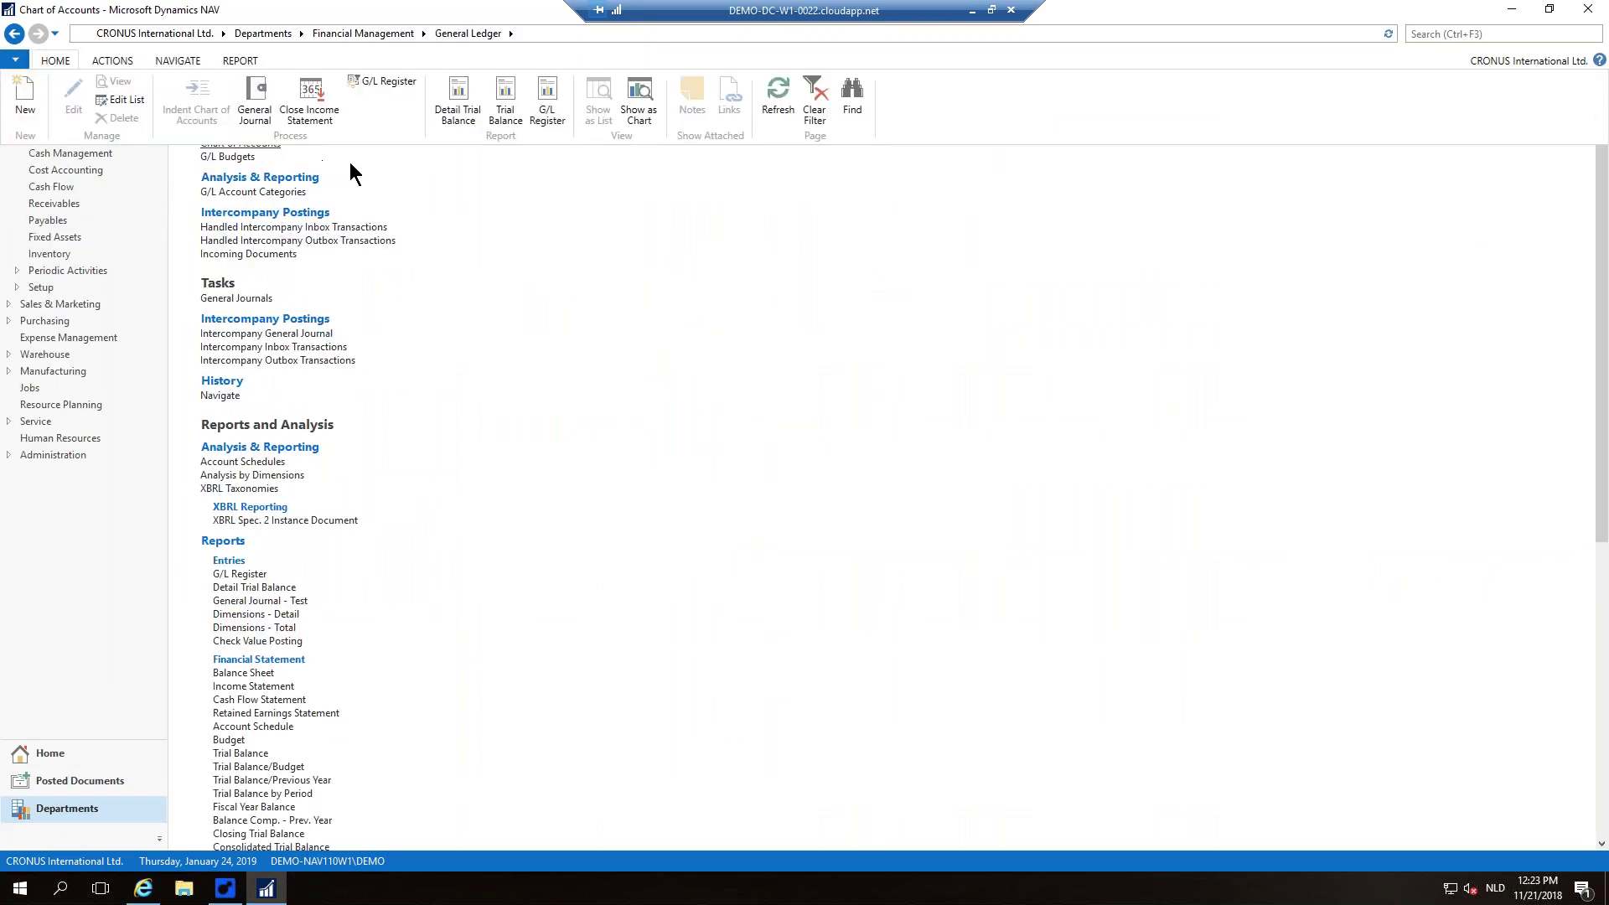
type("8330")
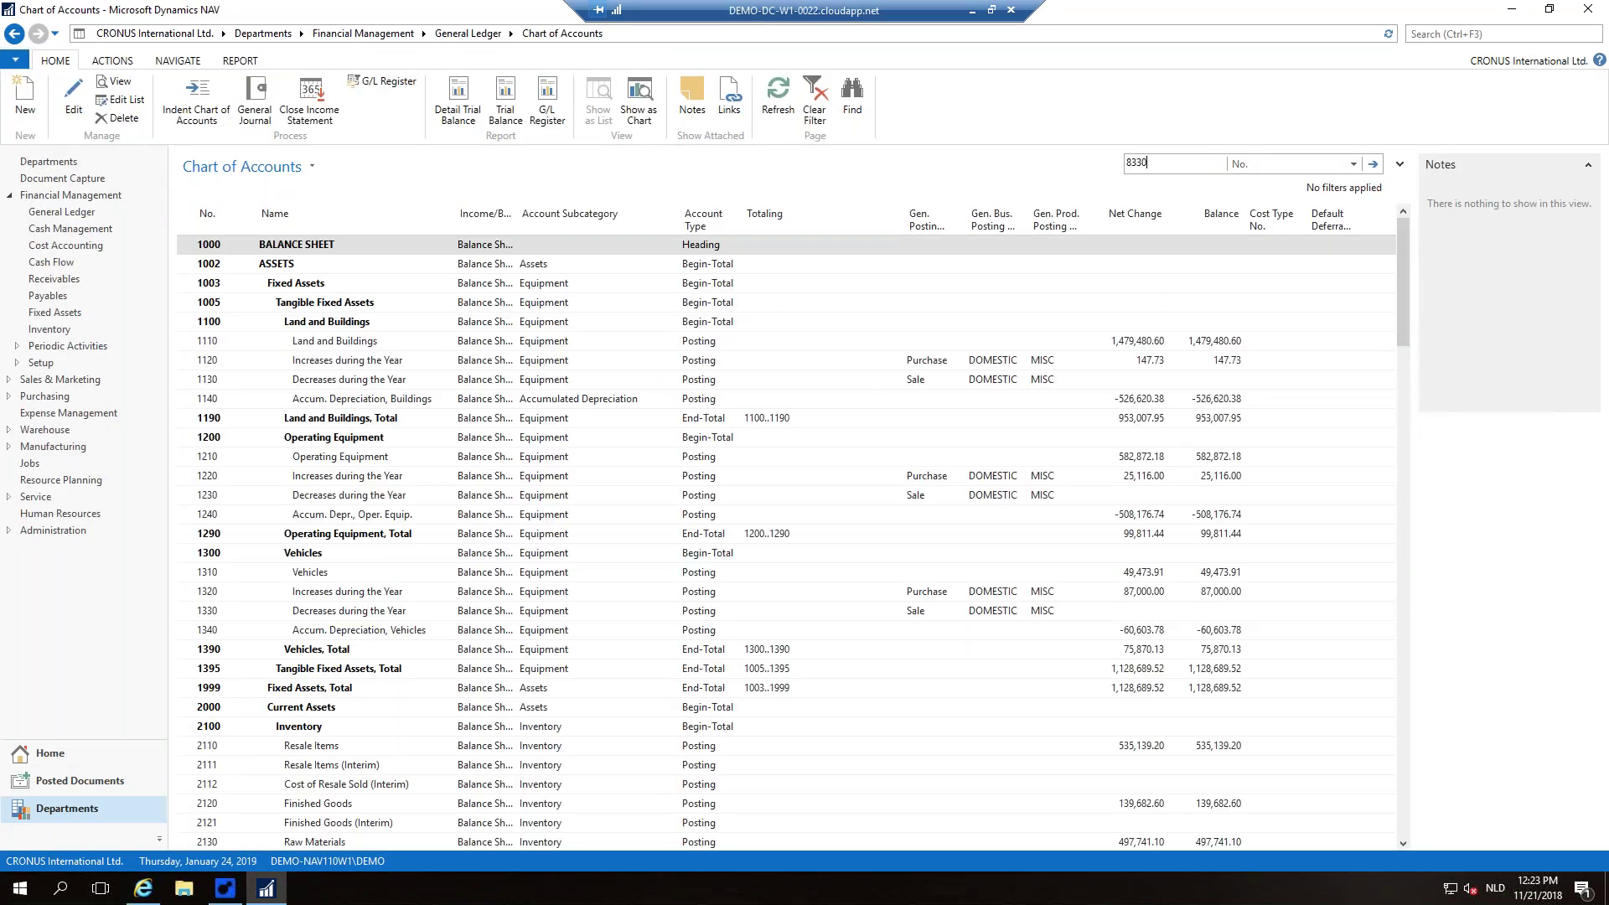
key("Return")
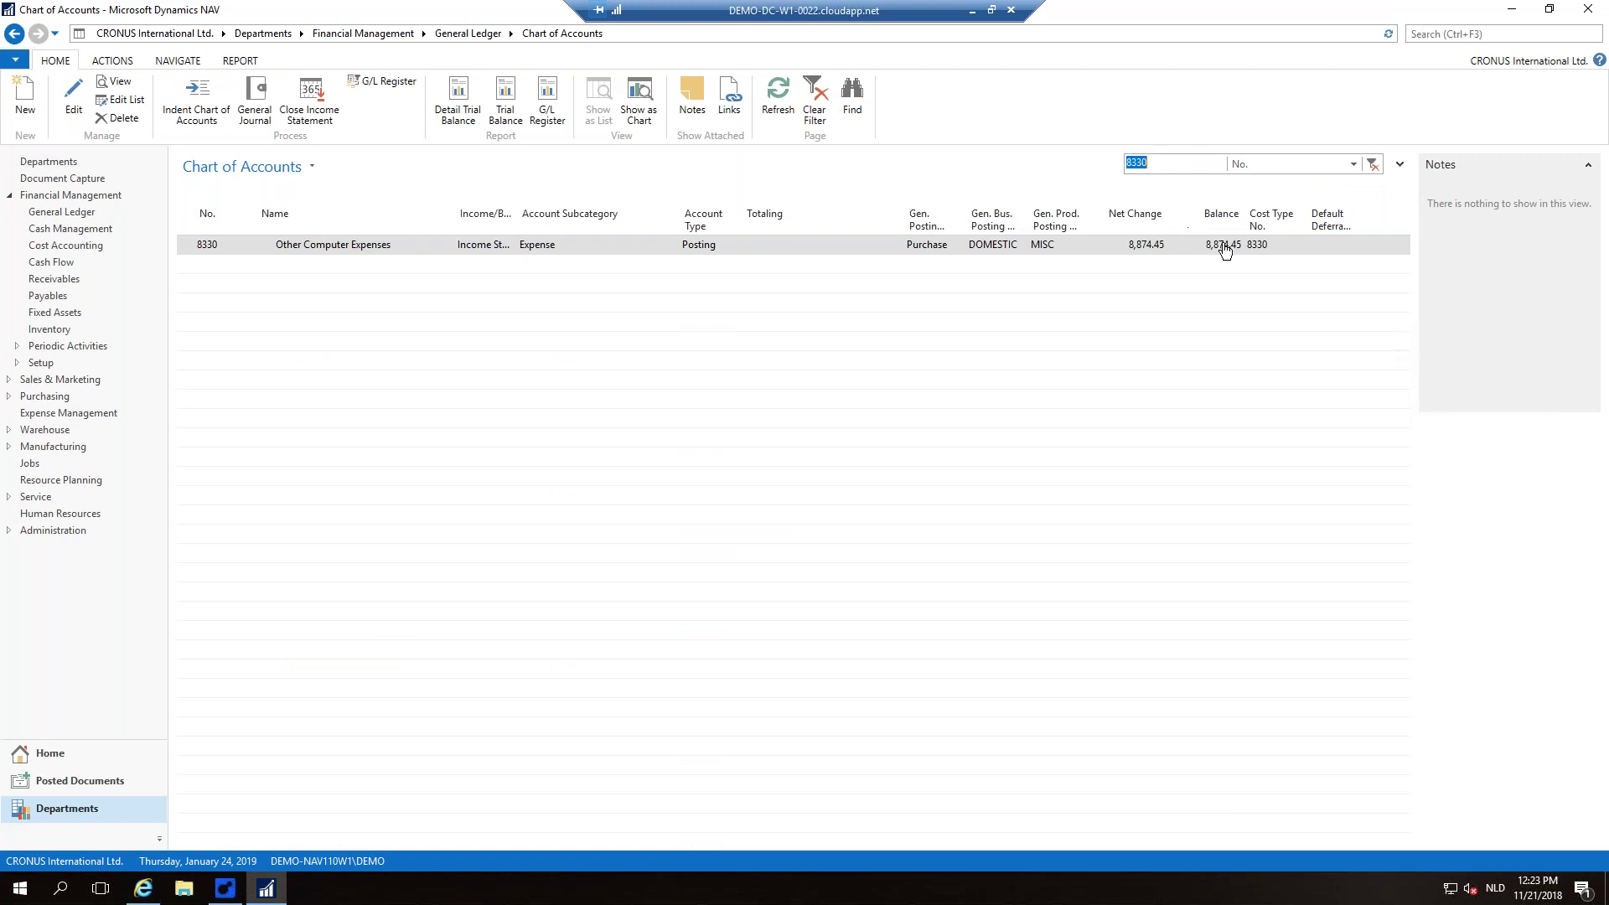
left_click(1224, 249)
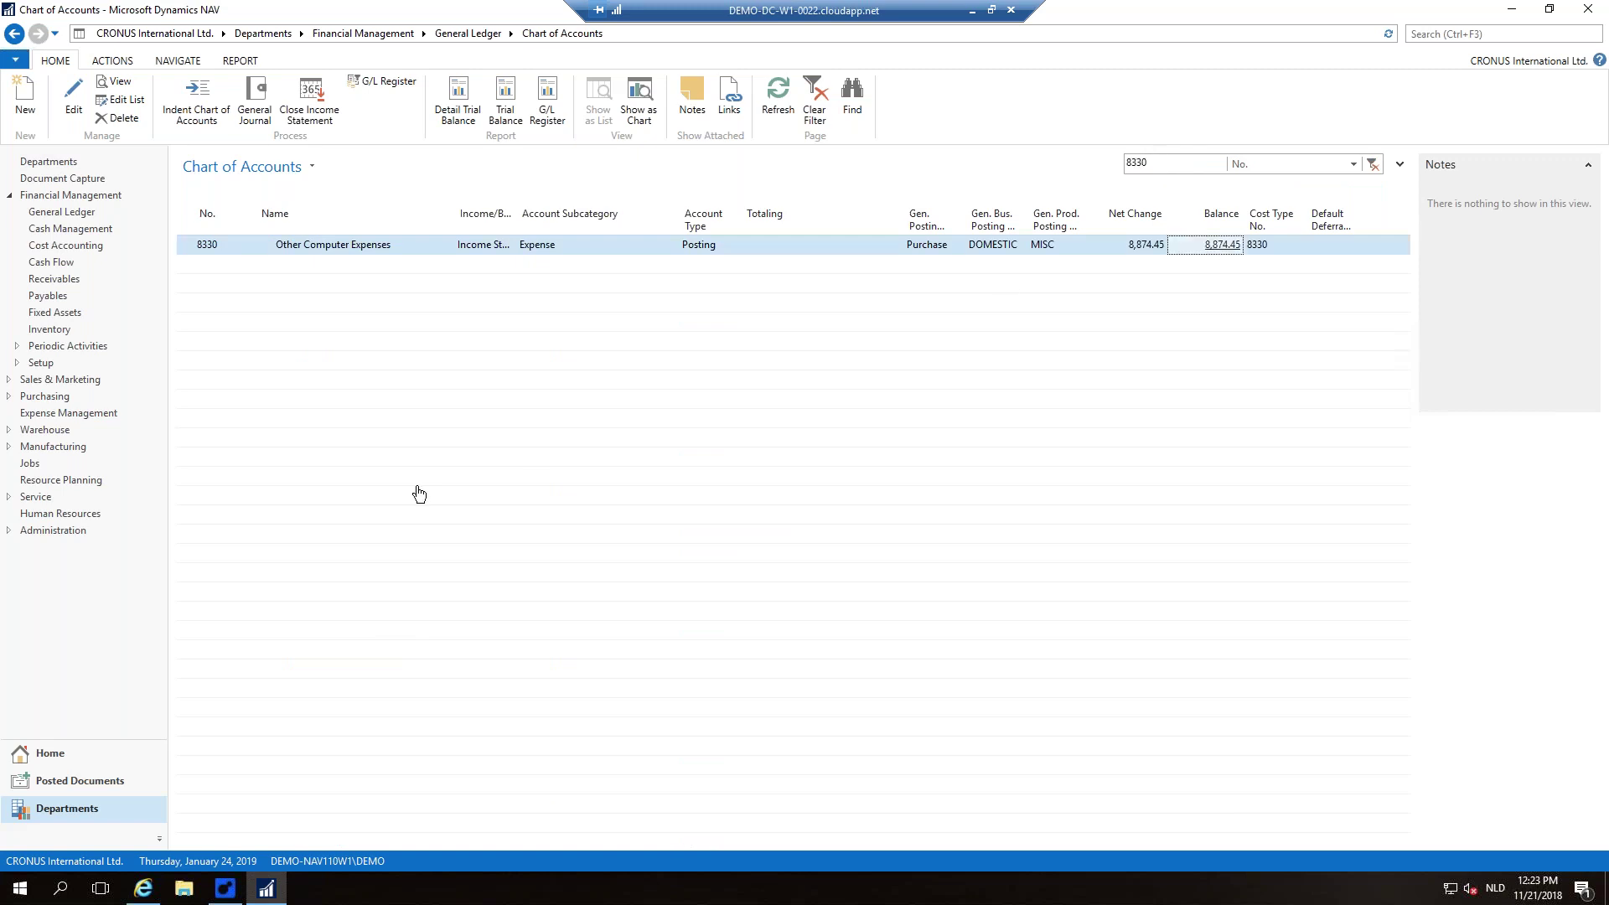
scroll(349, 466, "down", 4)
left_click(342, 466)
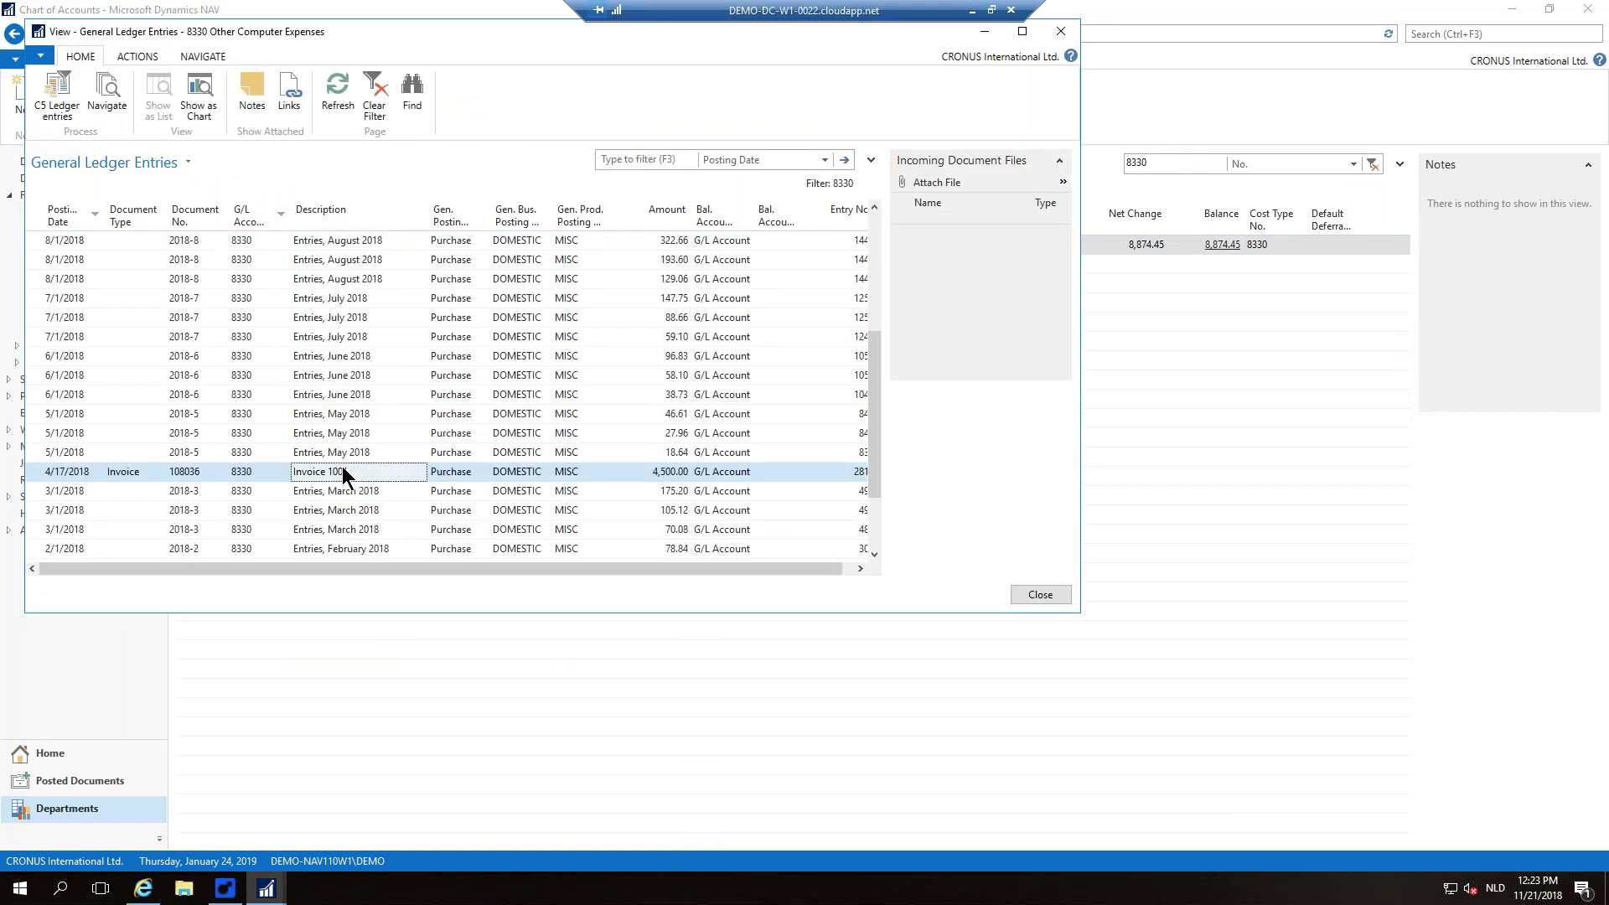
Step: Navigate from Invoice 1001 to its captured PDF, close everything, and minimize the remote desktop
left_click(113, 116)
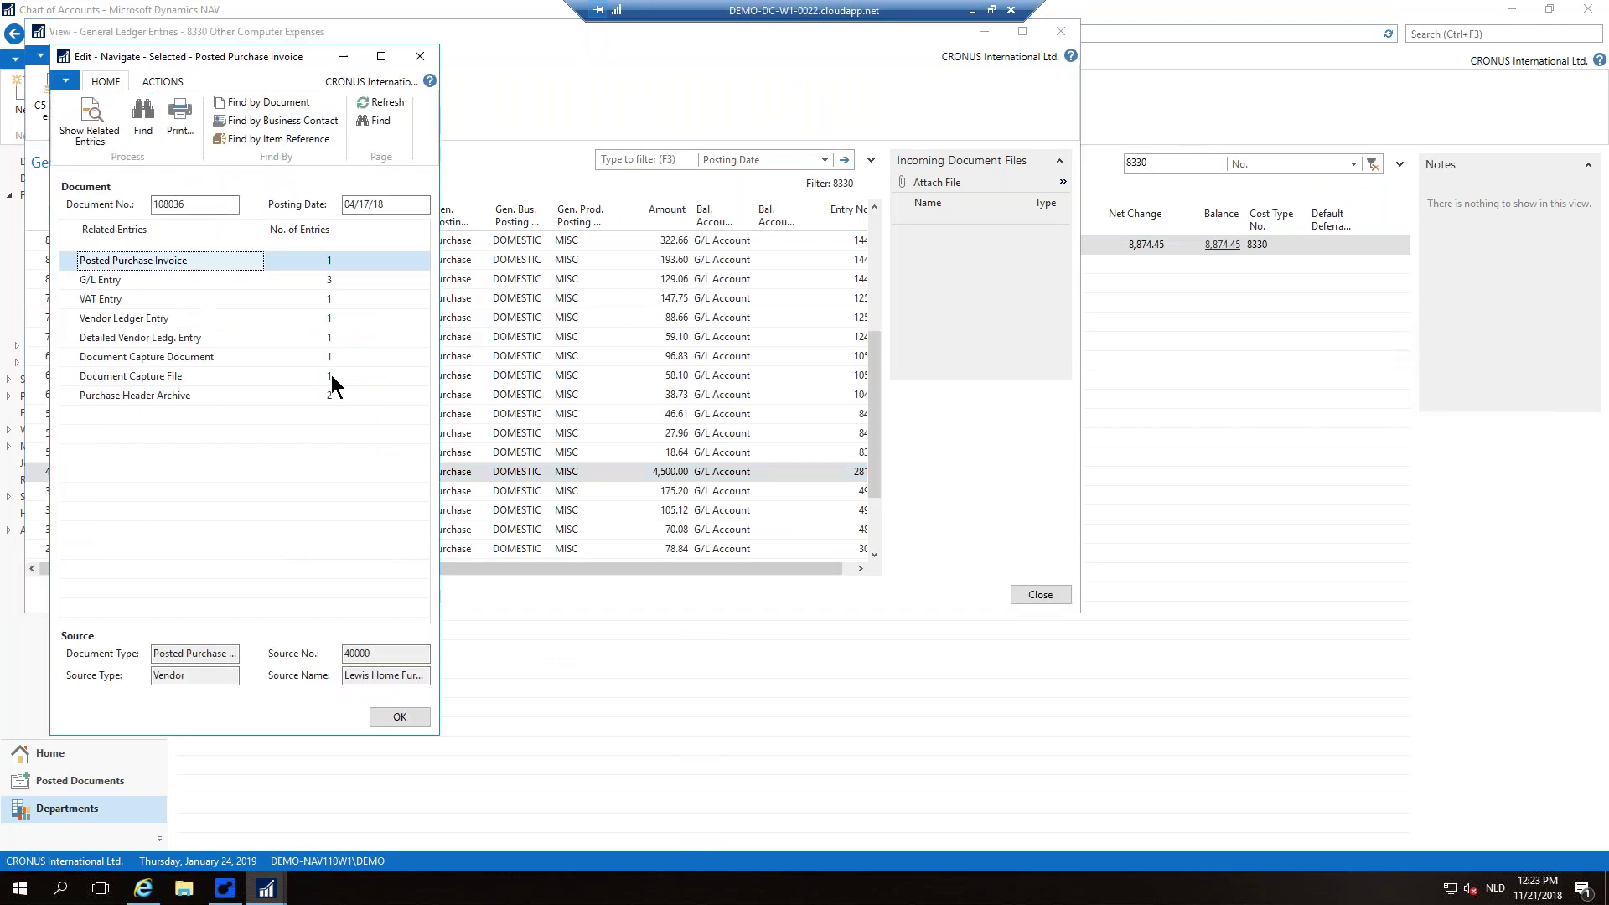
left_click(330, 374)
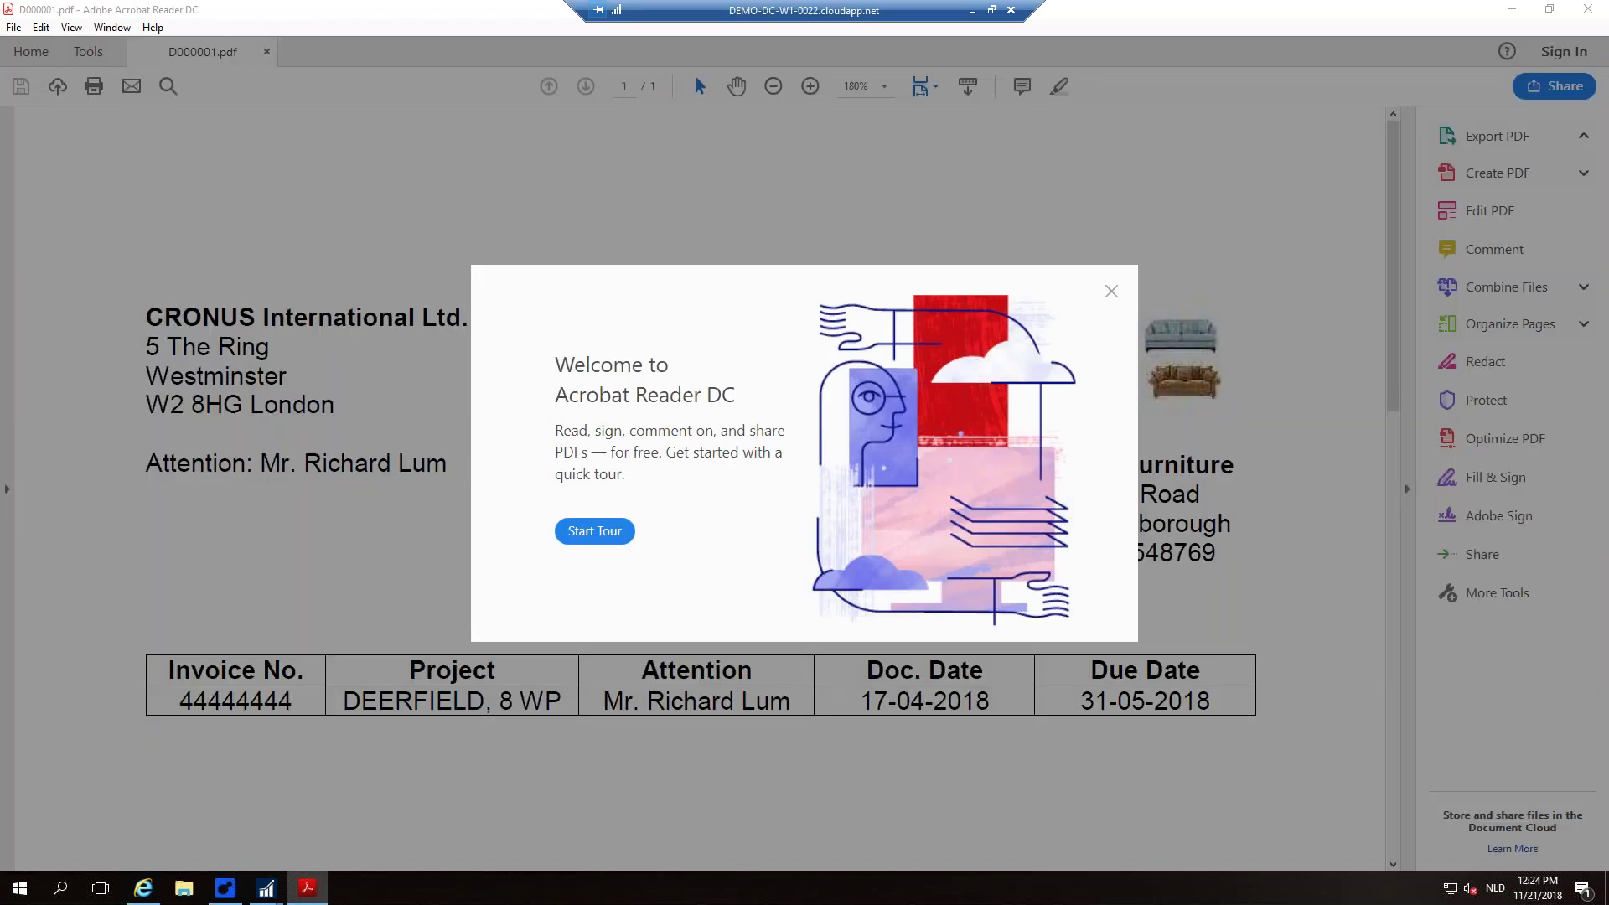
left_click(1111, 293)
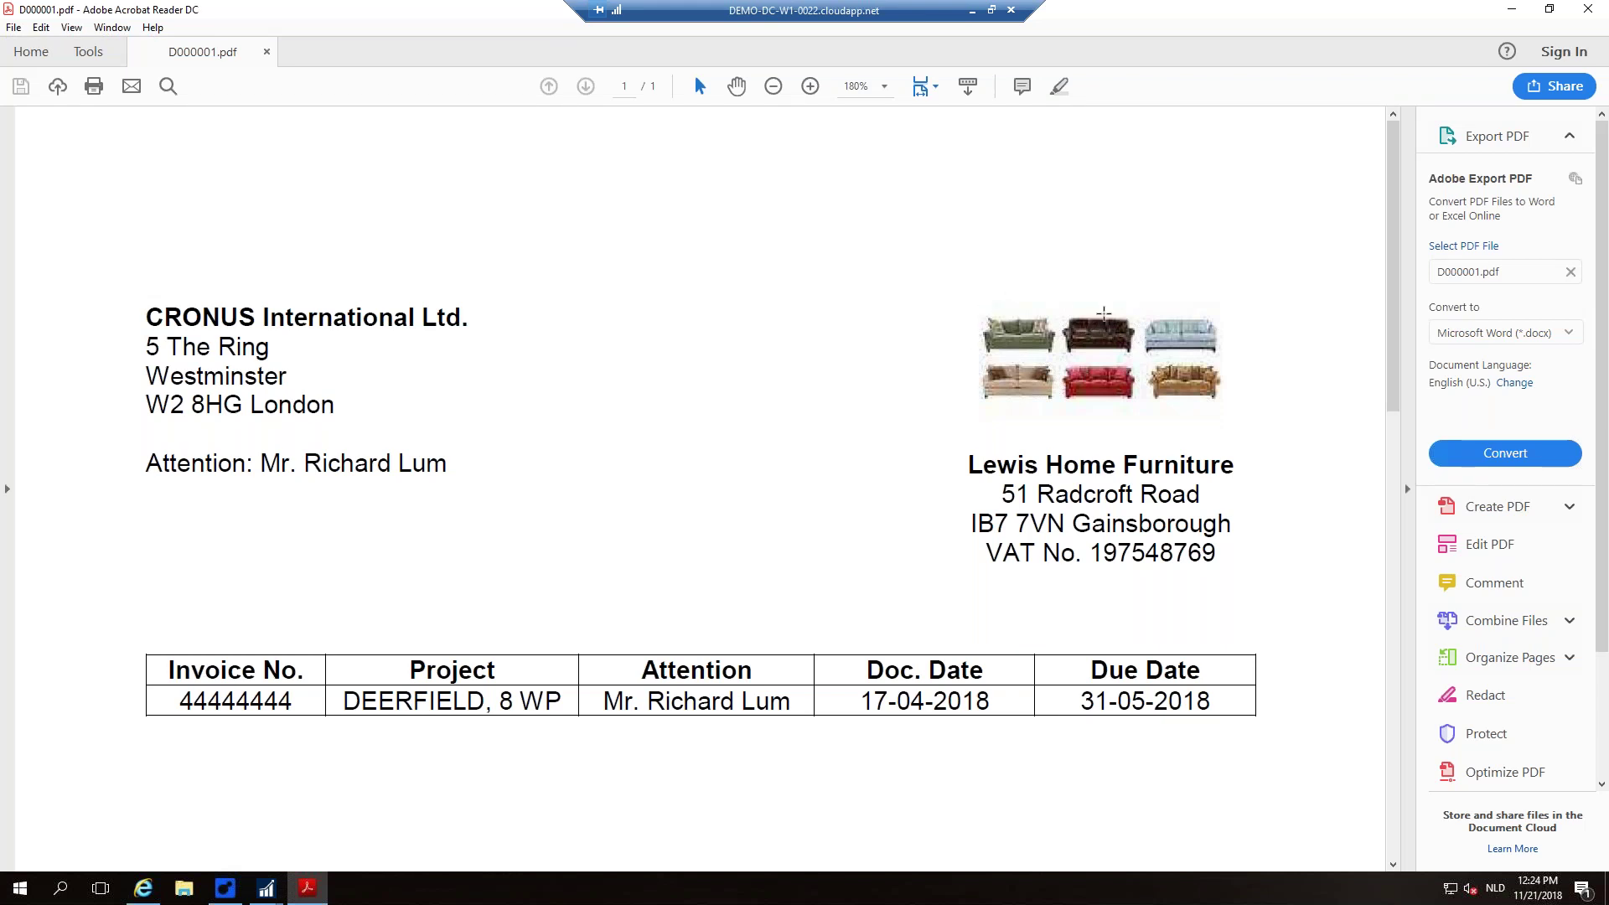
left_click(1589, 18)
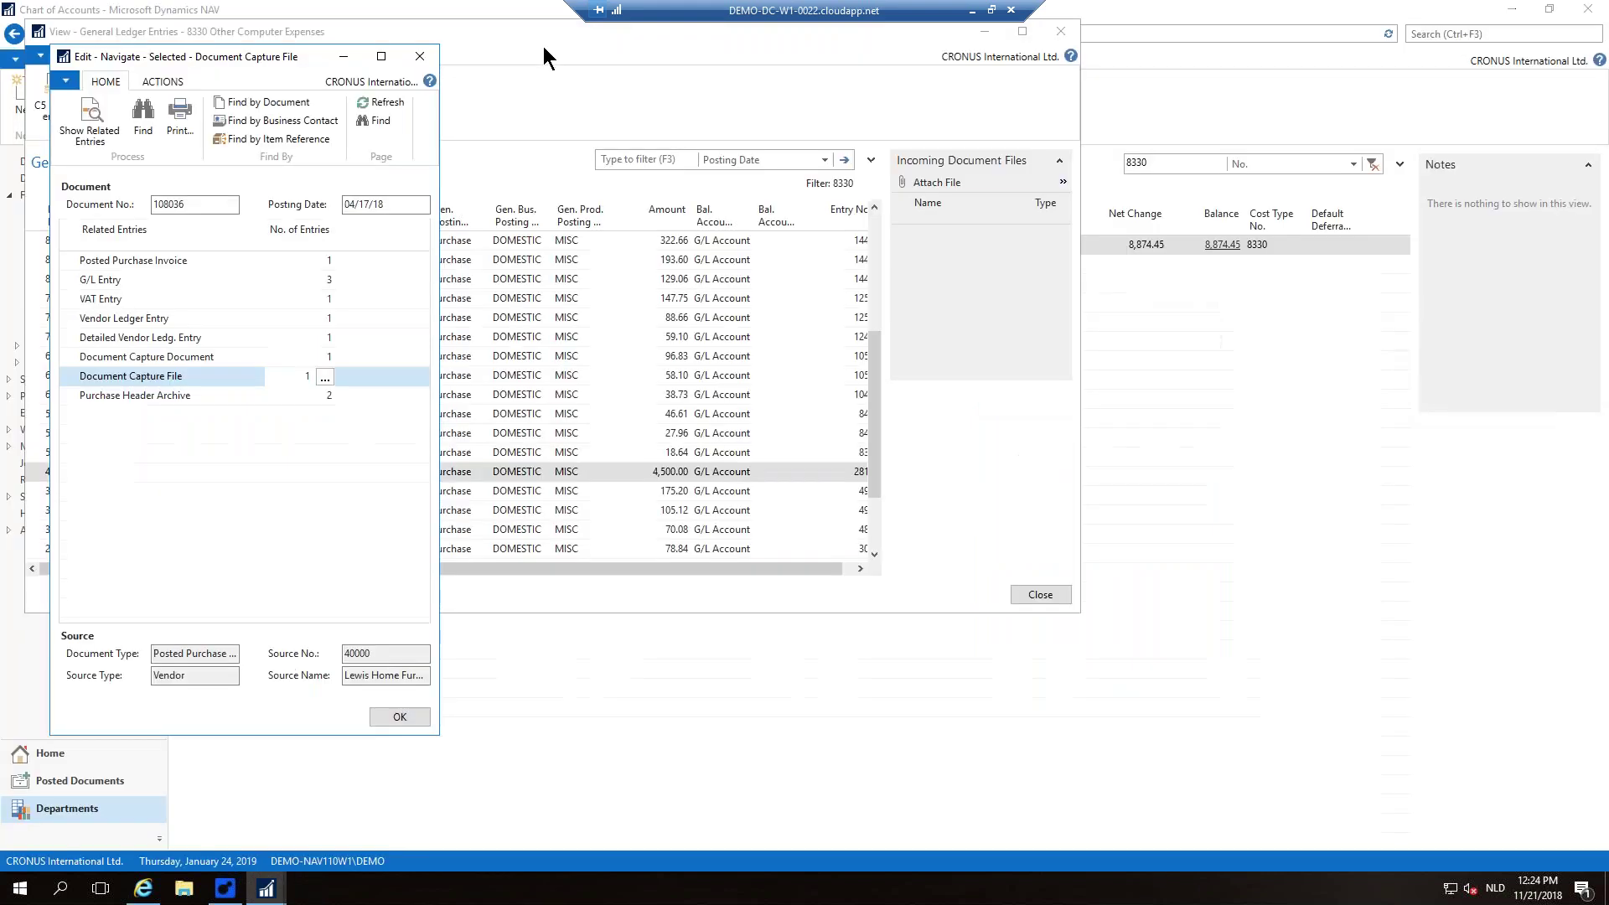
left_click(422, 46)
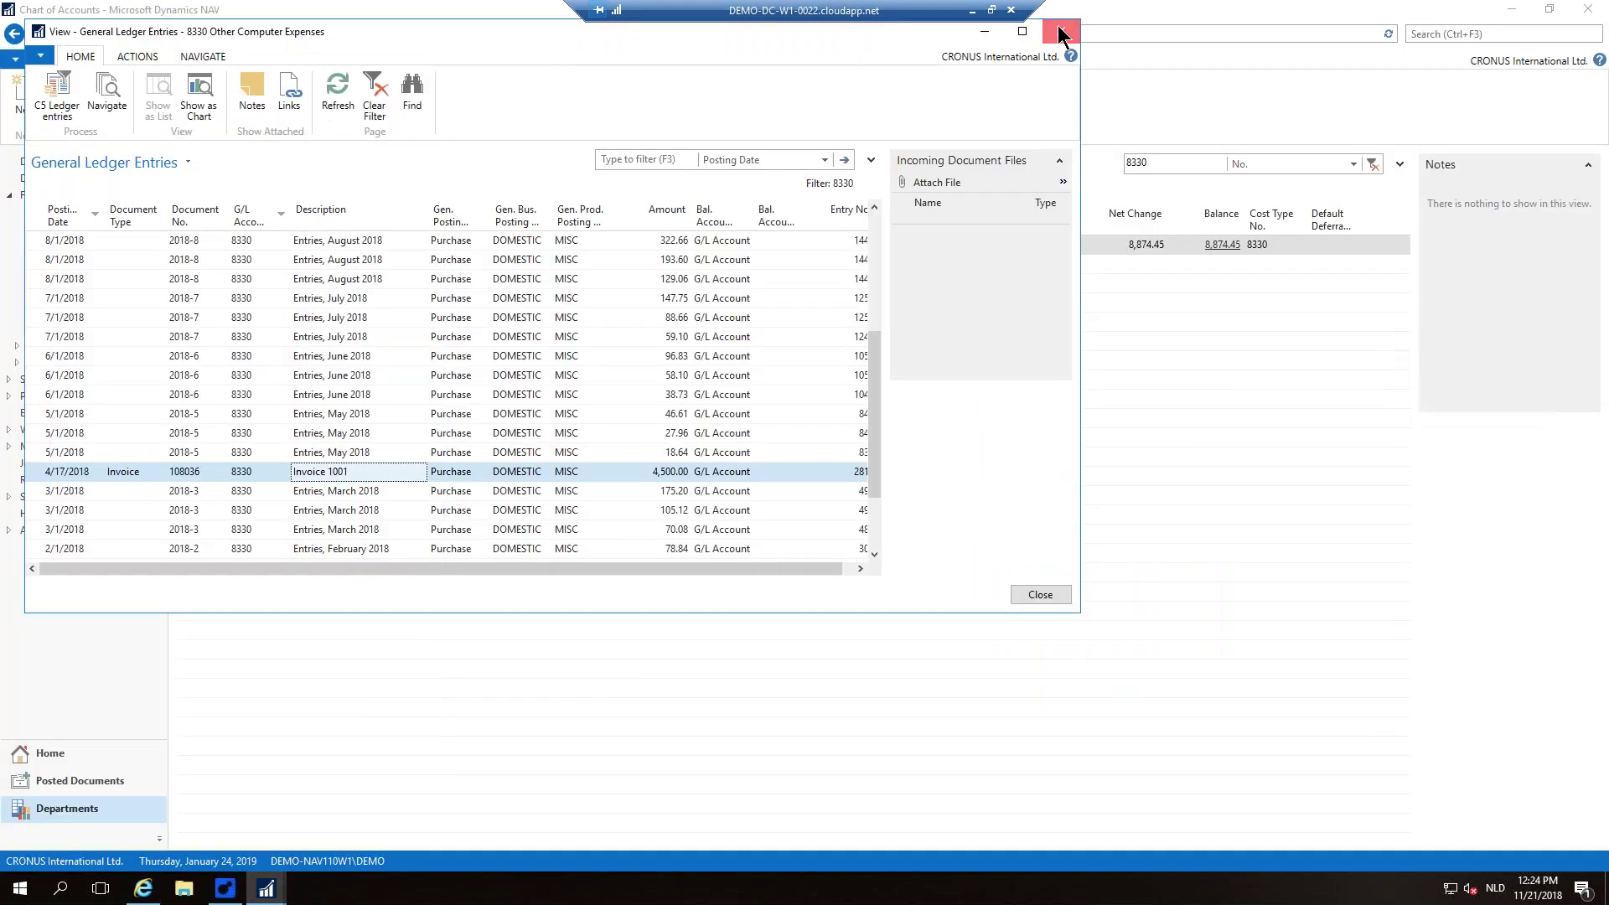
left_click(1057, 33)
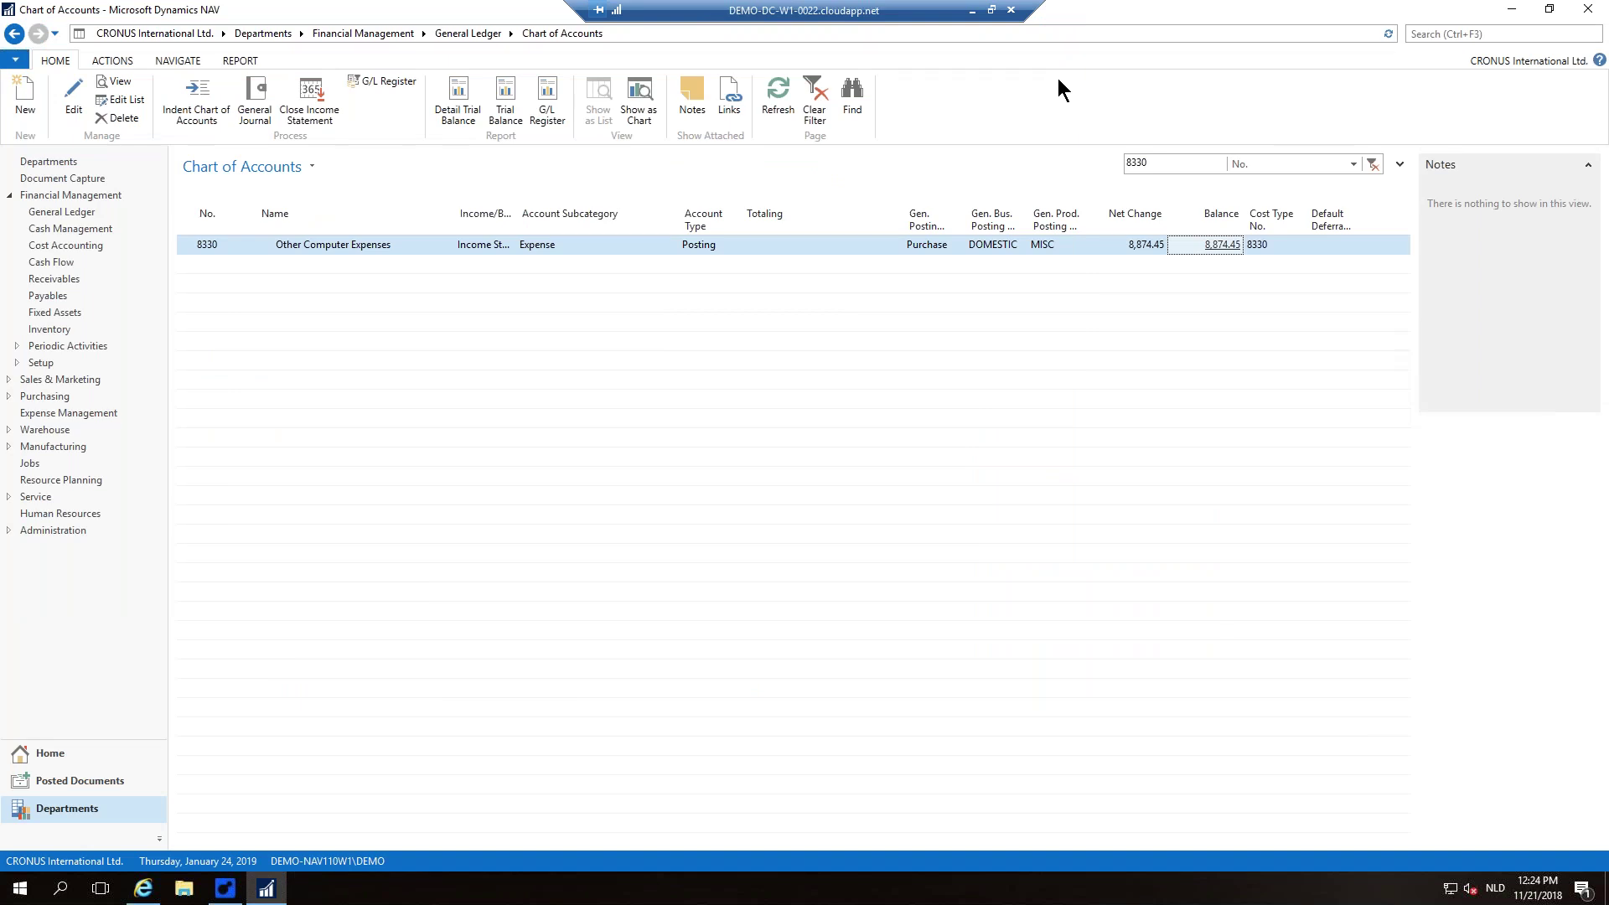
left_click(977, 12)
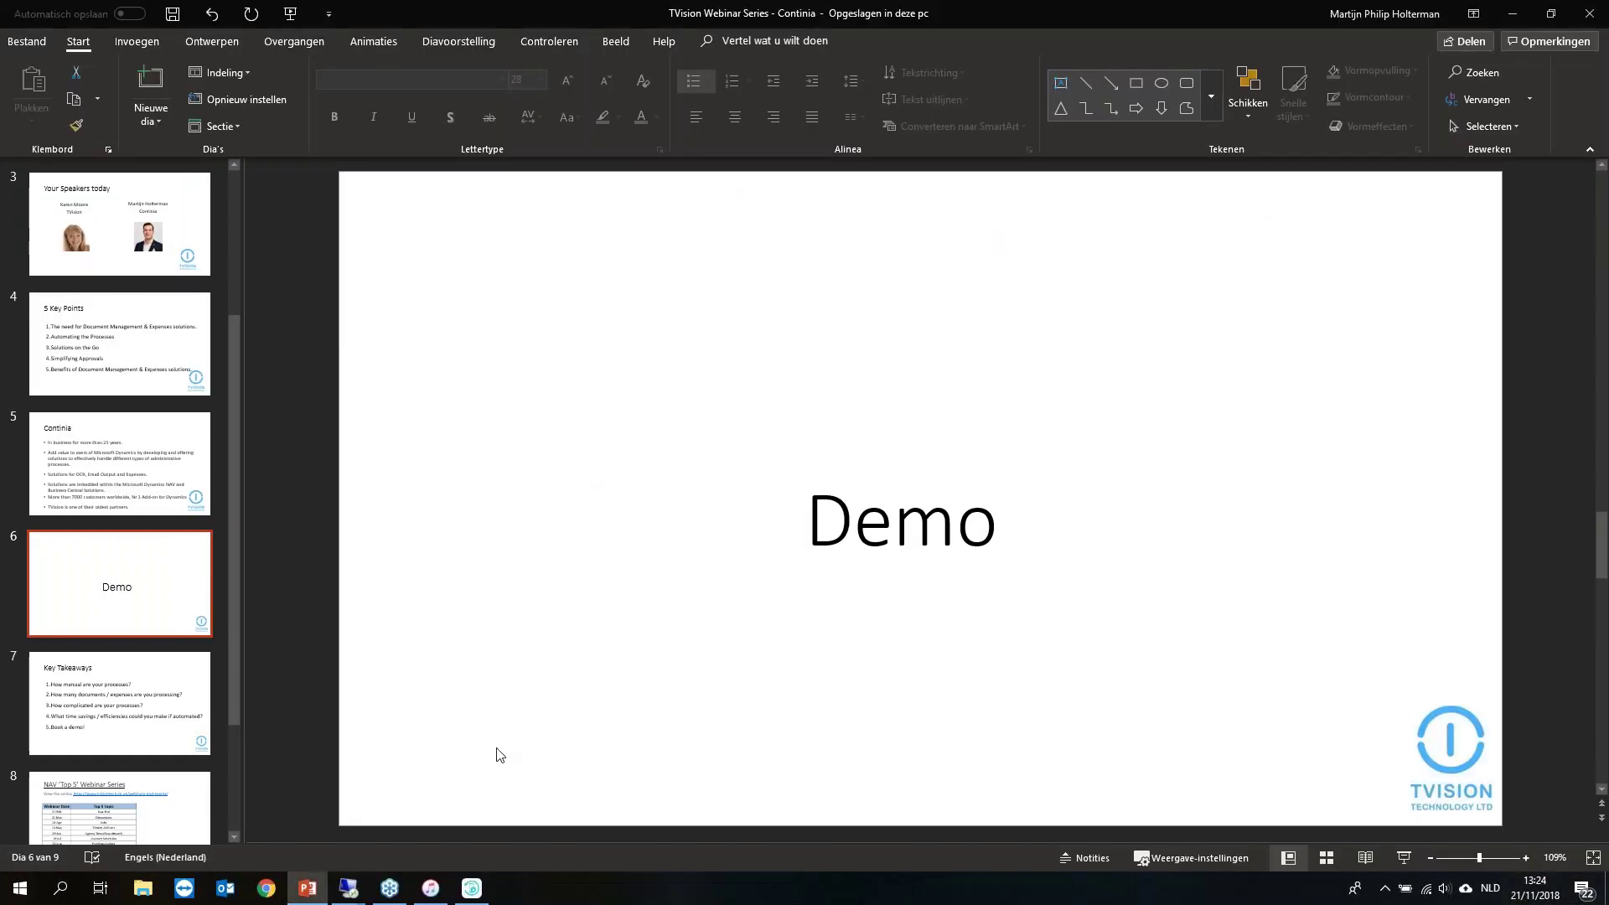
Step: Switch to the DEMO-EM remote desktop and advance the Expense Management slideshow to slide 4, Architecture
left_click(352, 838)
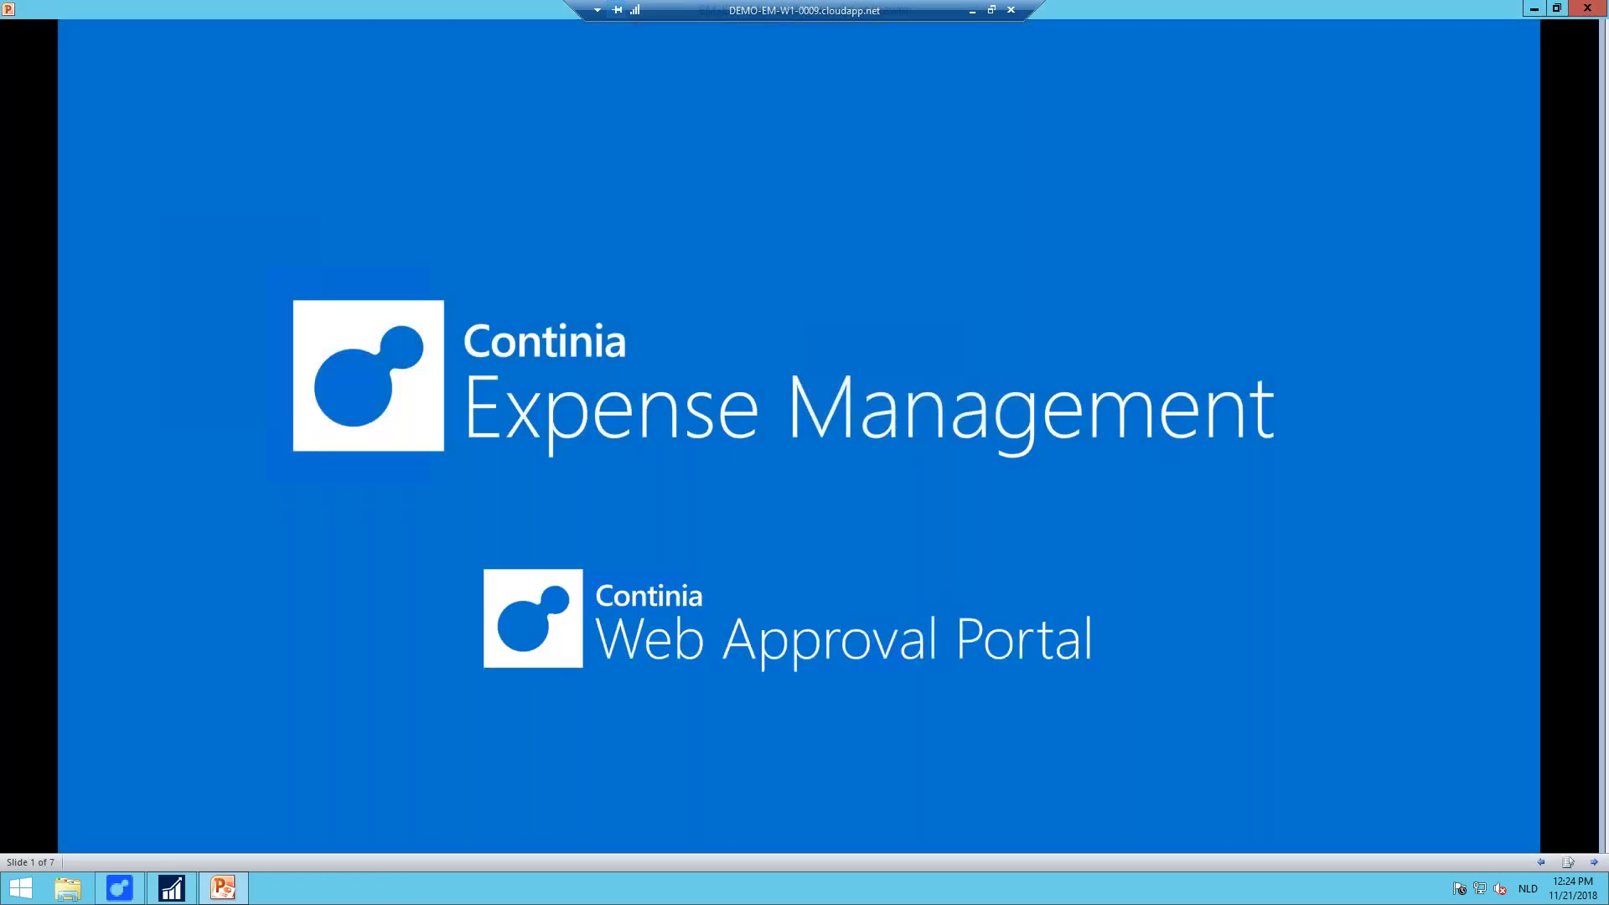
key("Right")
key("Right")
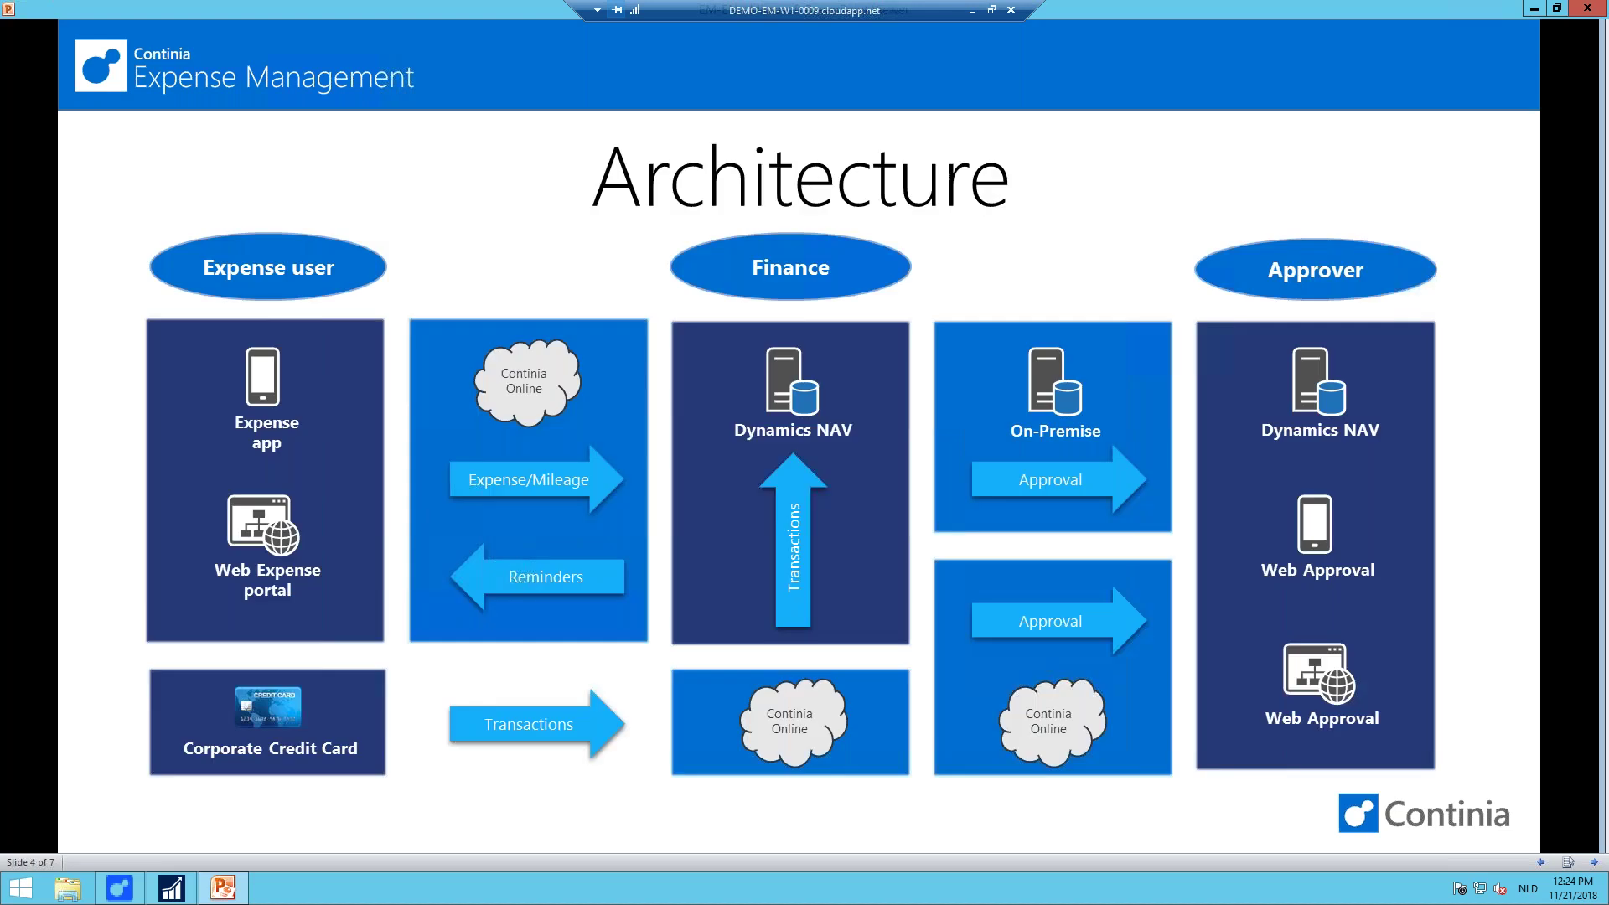
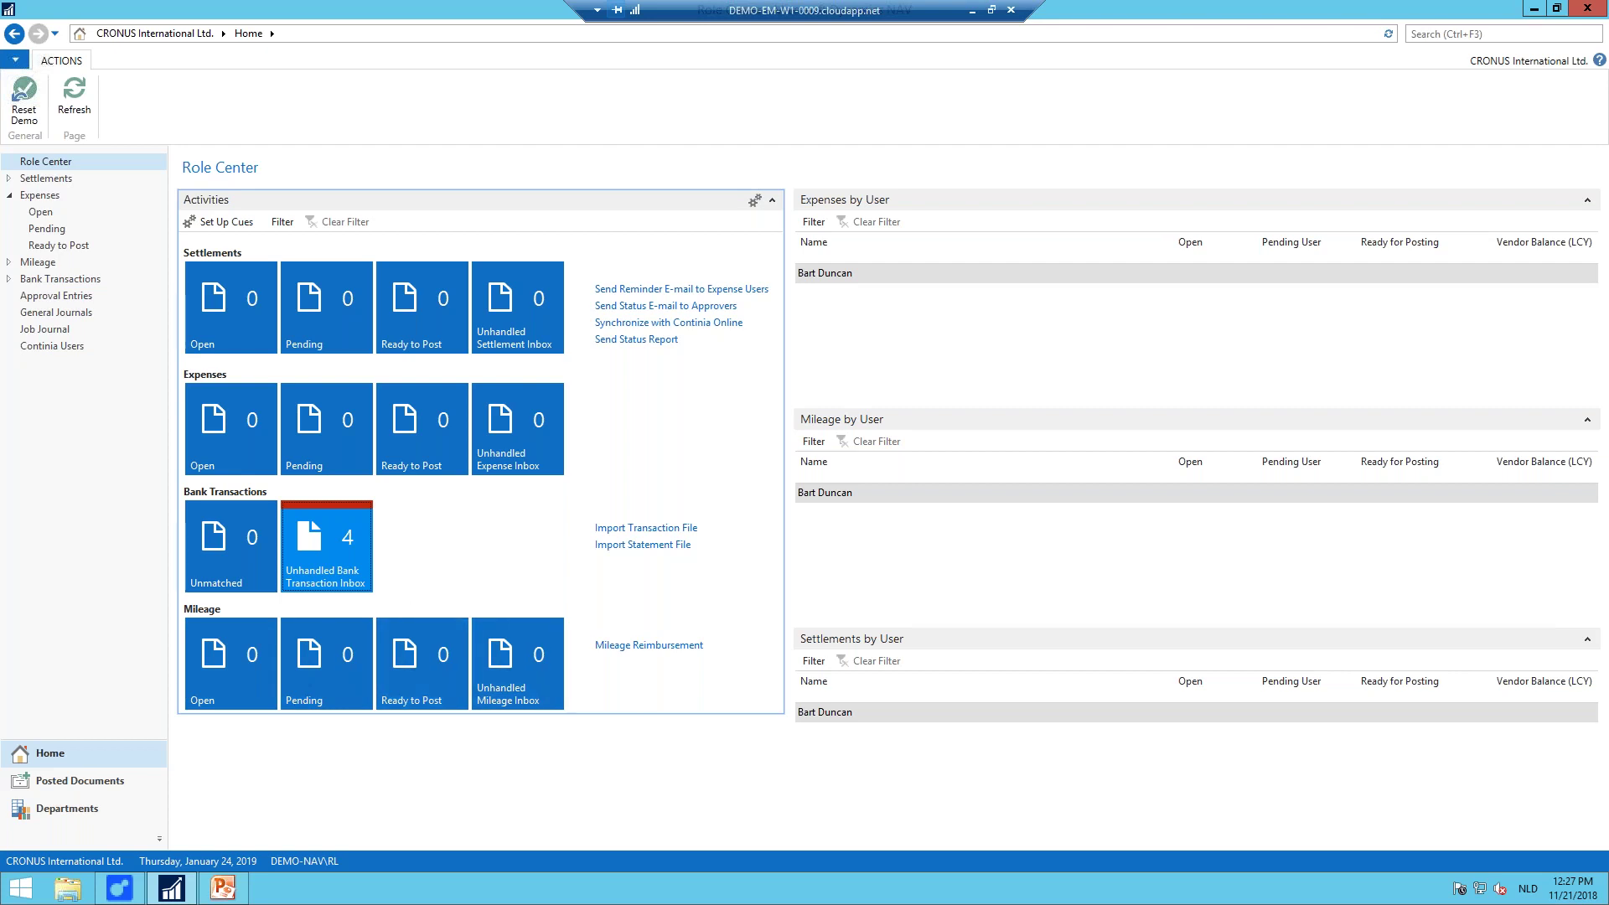
Step: View the empty Expenses Pending list, then minimise the remote NAV session back to the Demo slide
left_click(327, 448)
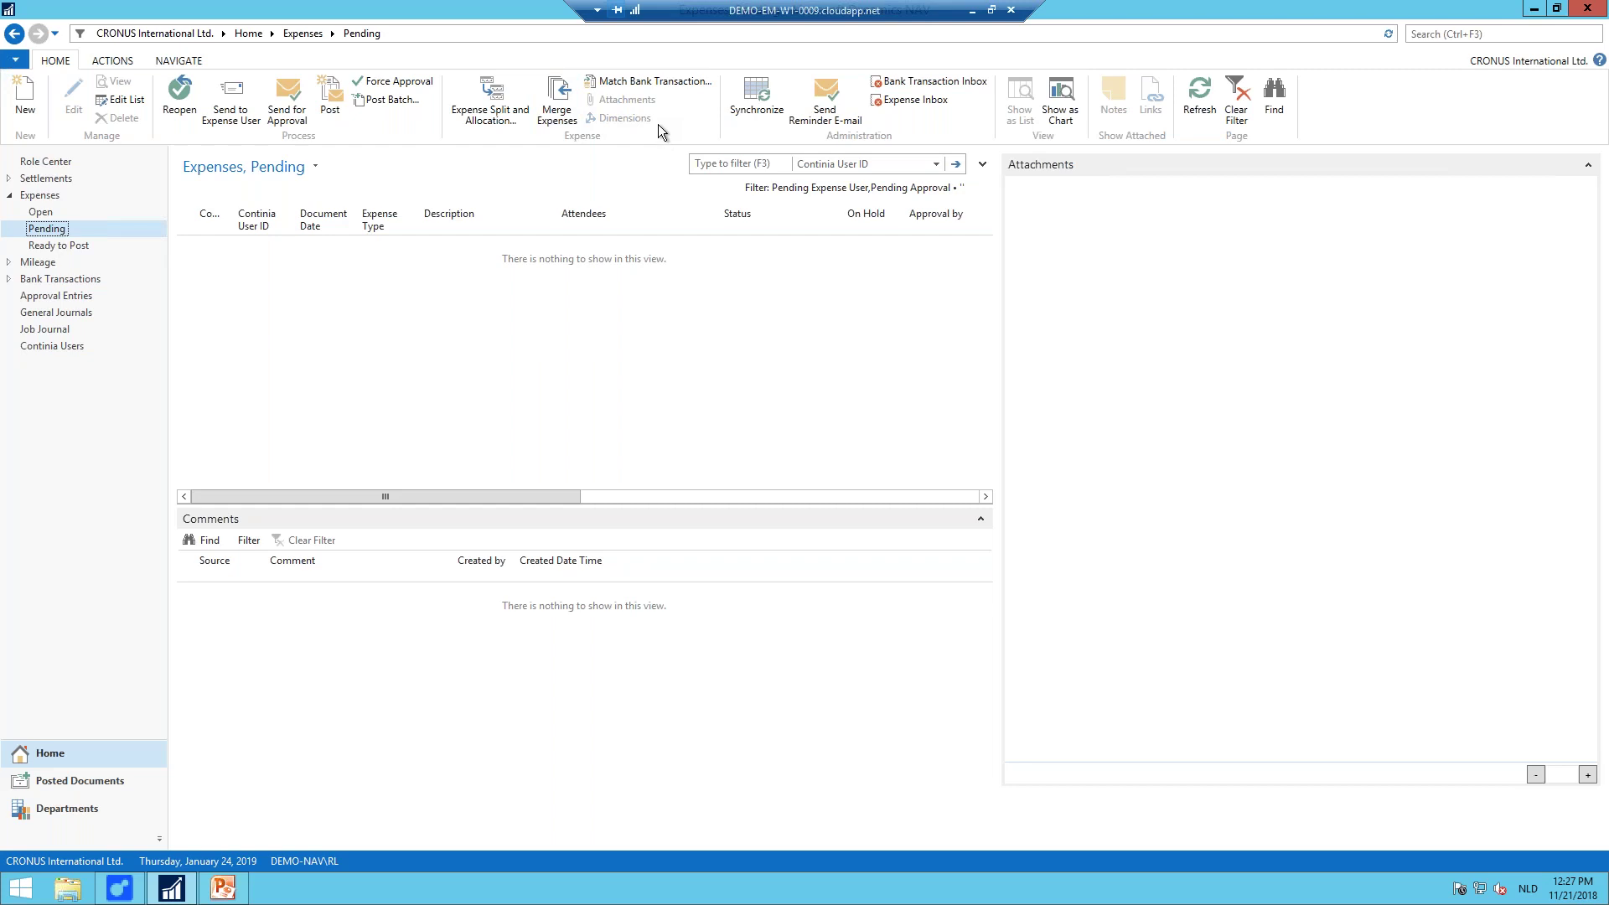
left_click(972, 10)
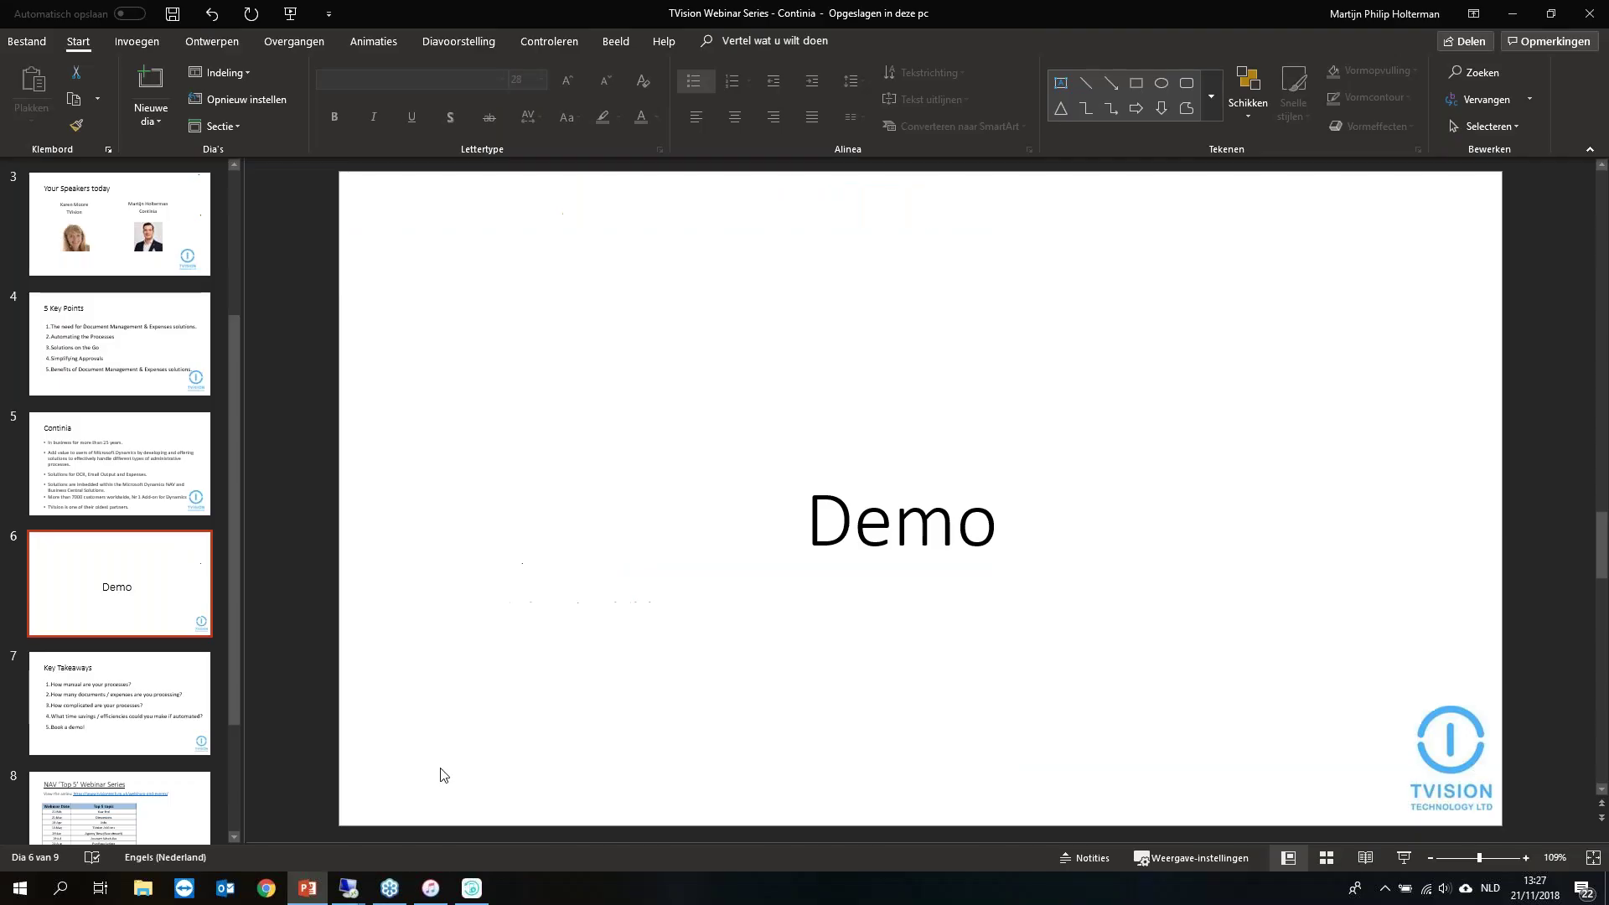
Step: Restore Phone Manager and mirror the connected iPhone's screen full-screen
left_click(474, 900)
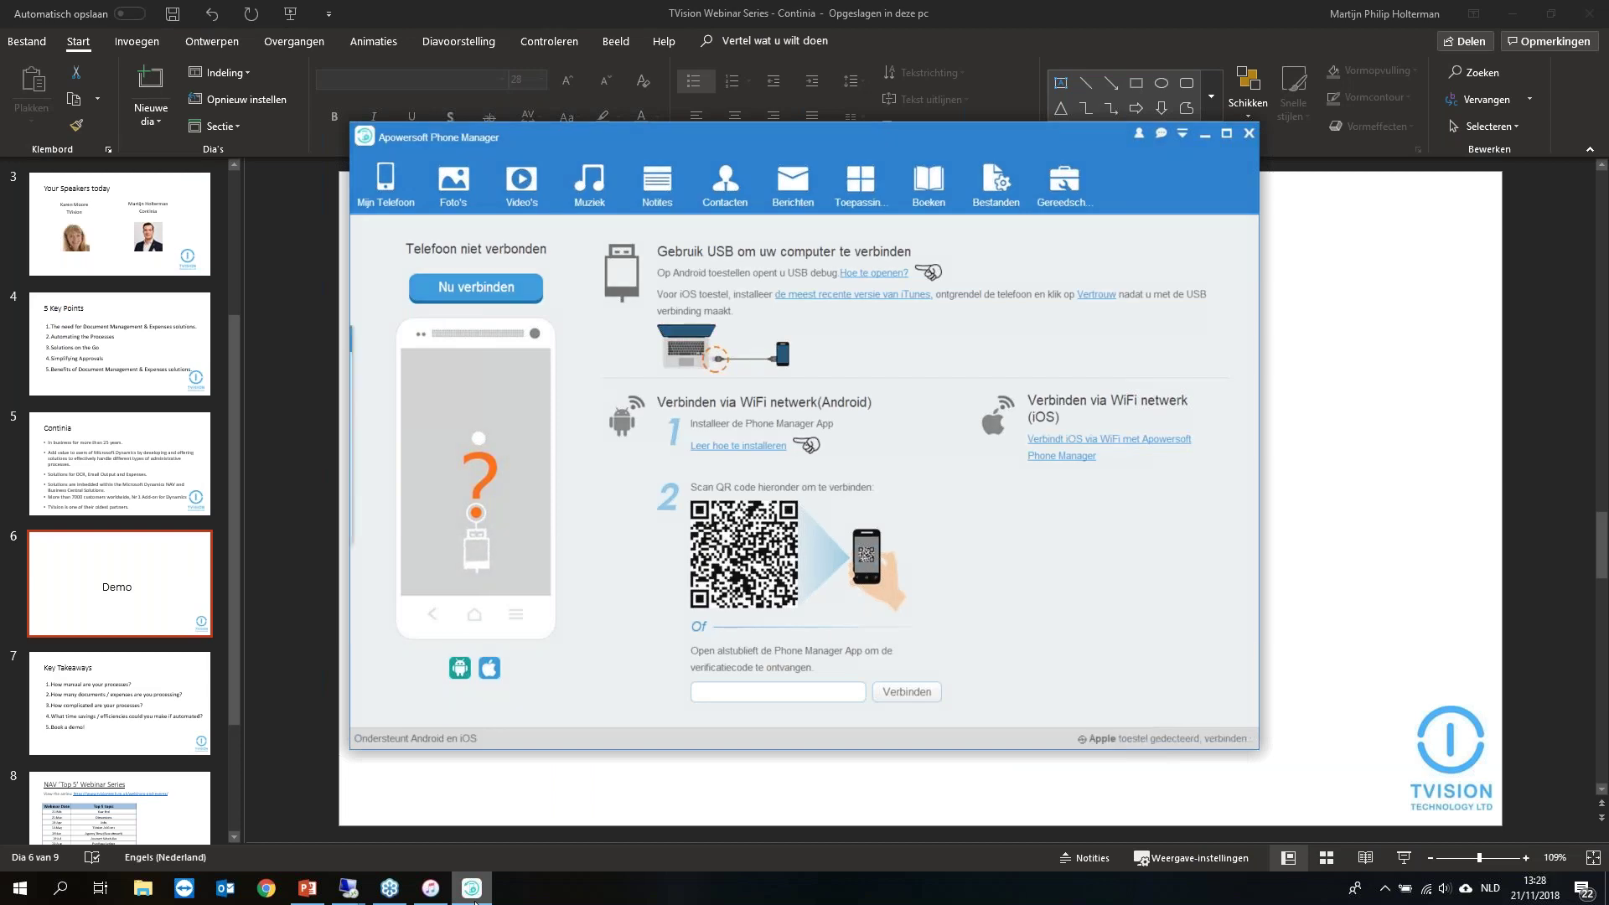
mouse_move(429, 888)
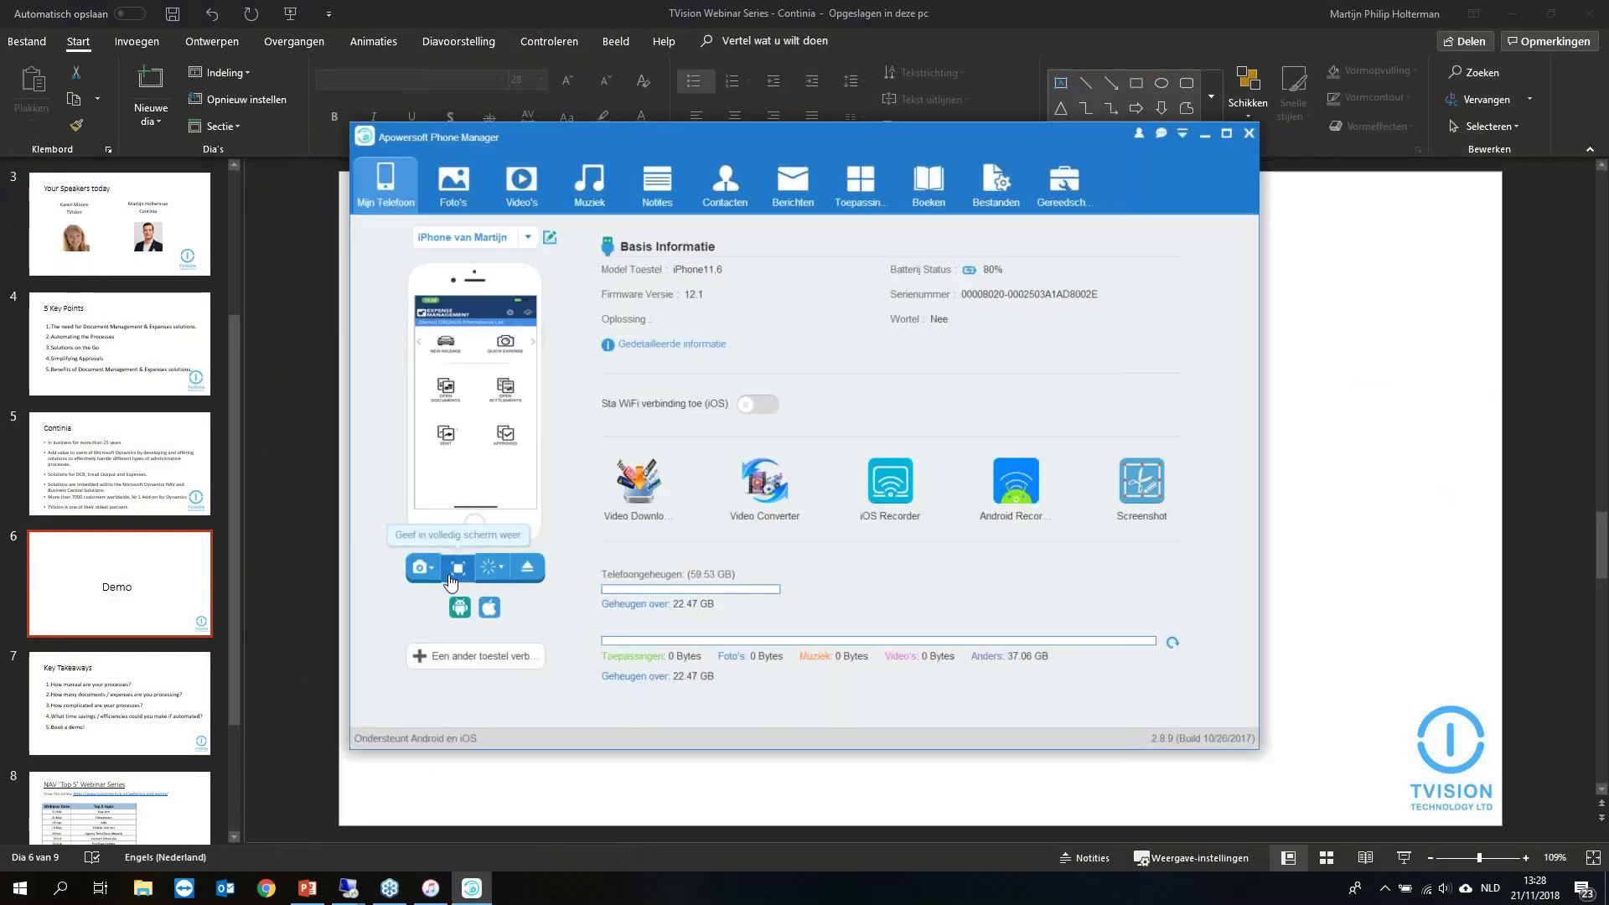
left_click(457, 567)
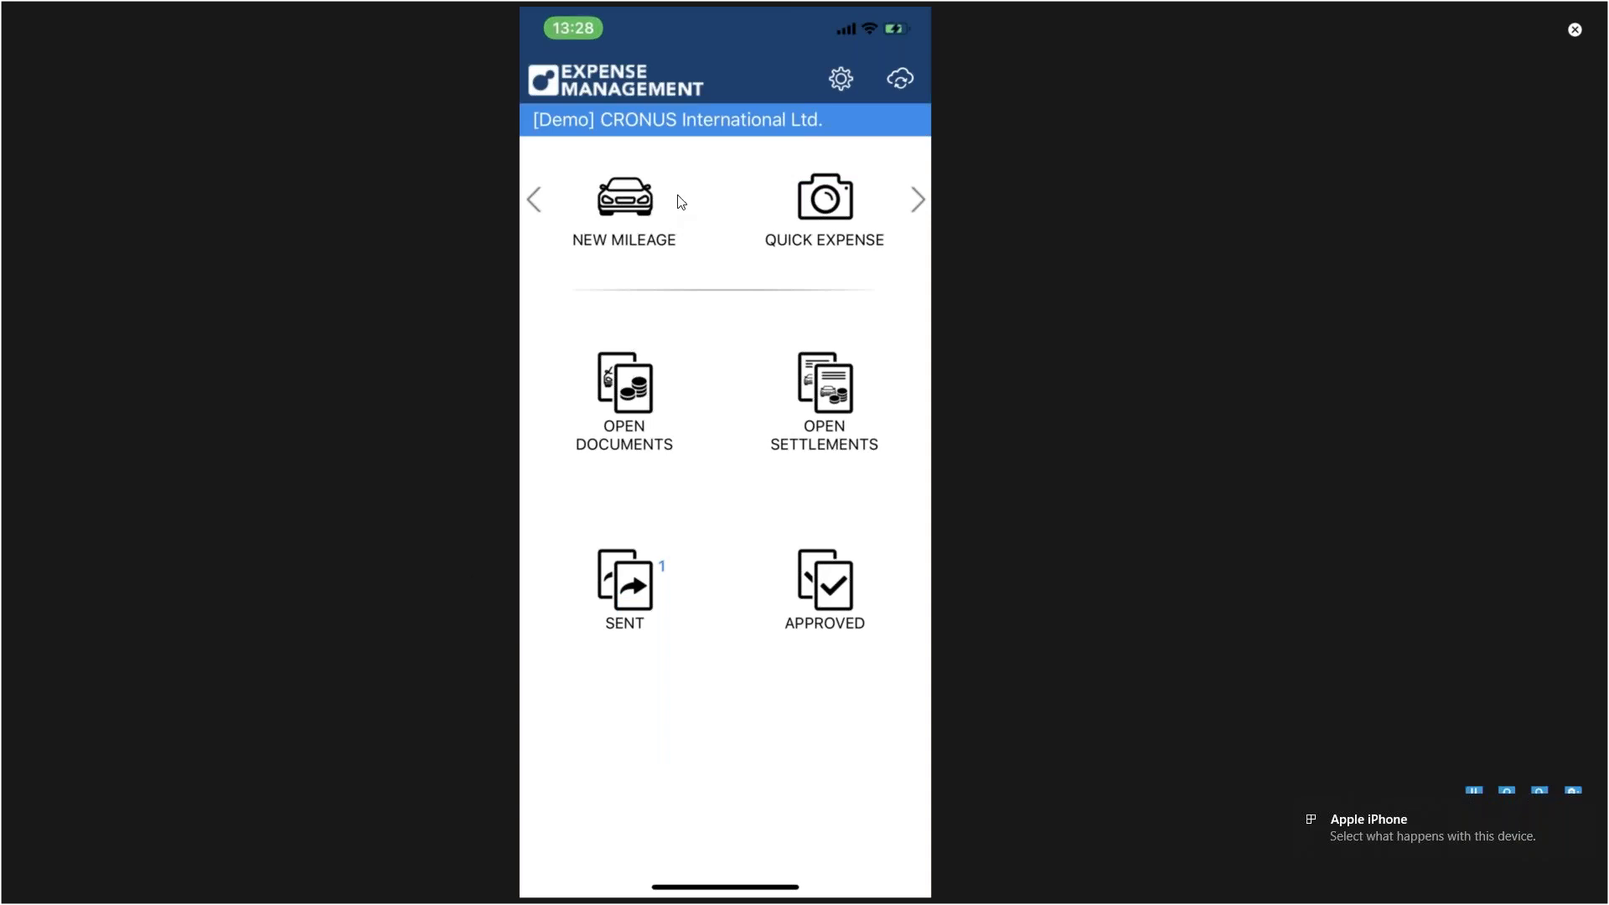
Step: Start a new mileage registration with the description 'Mobile demo'
left_click(630, 219)
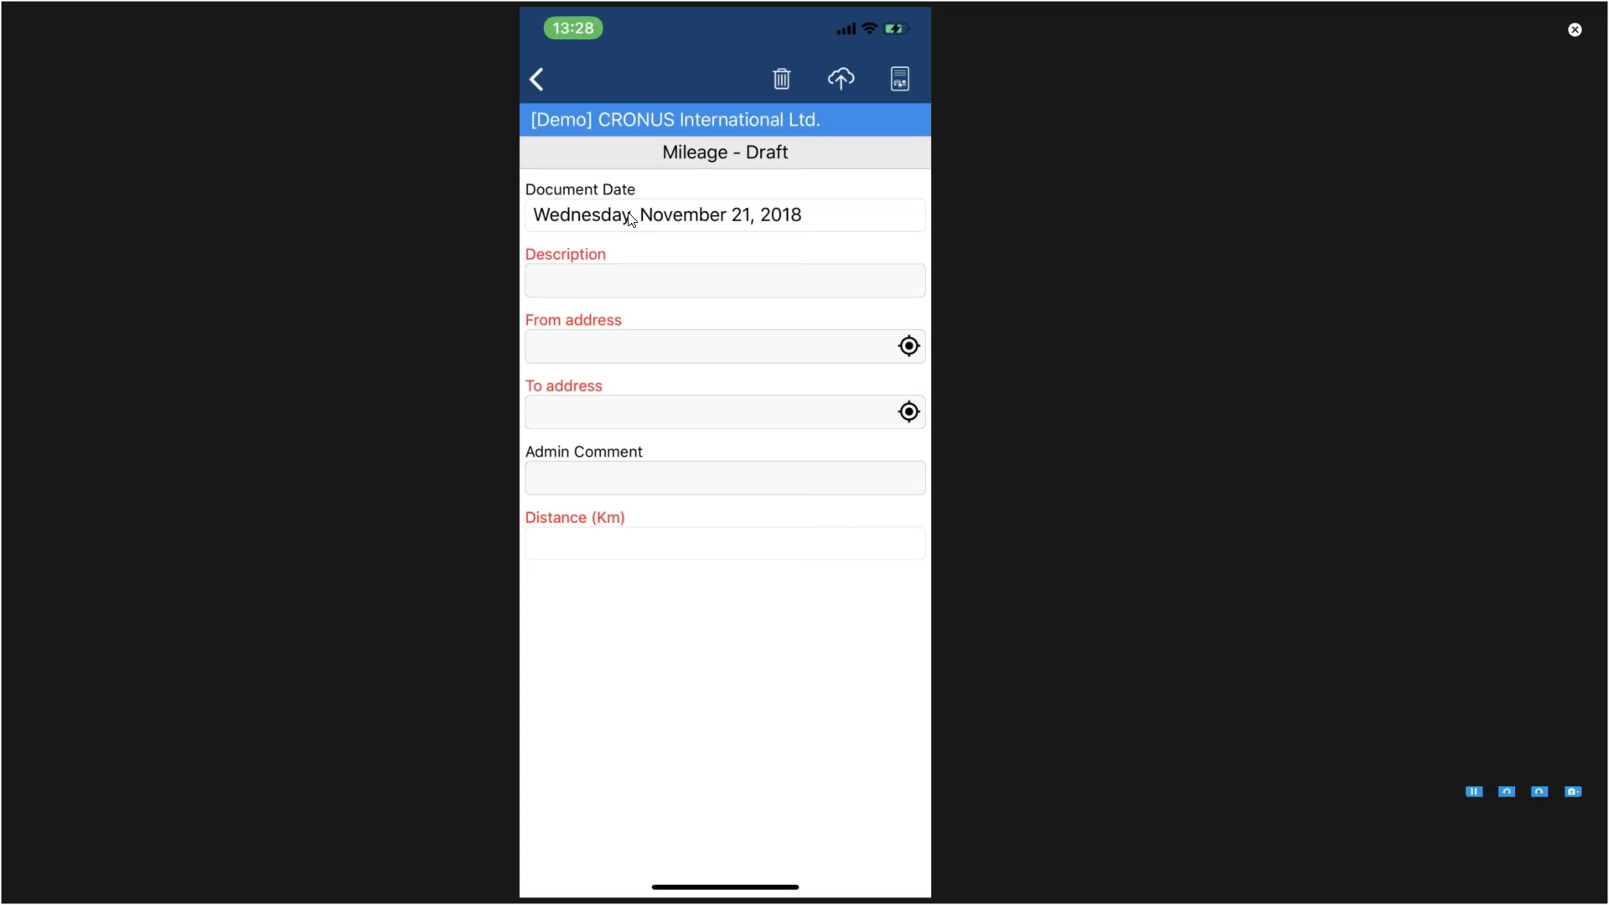
left_click(724, 280)
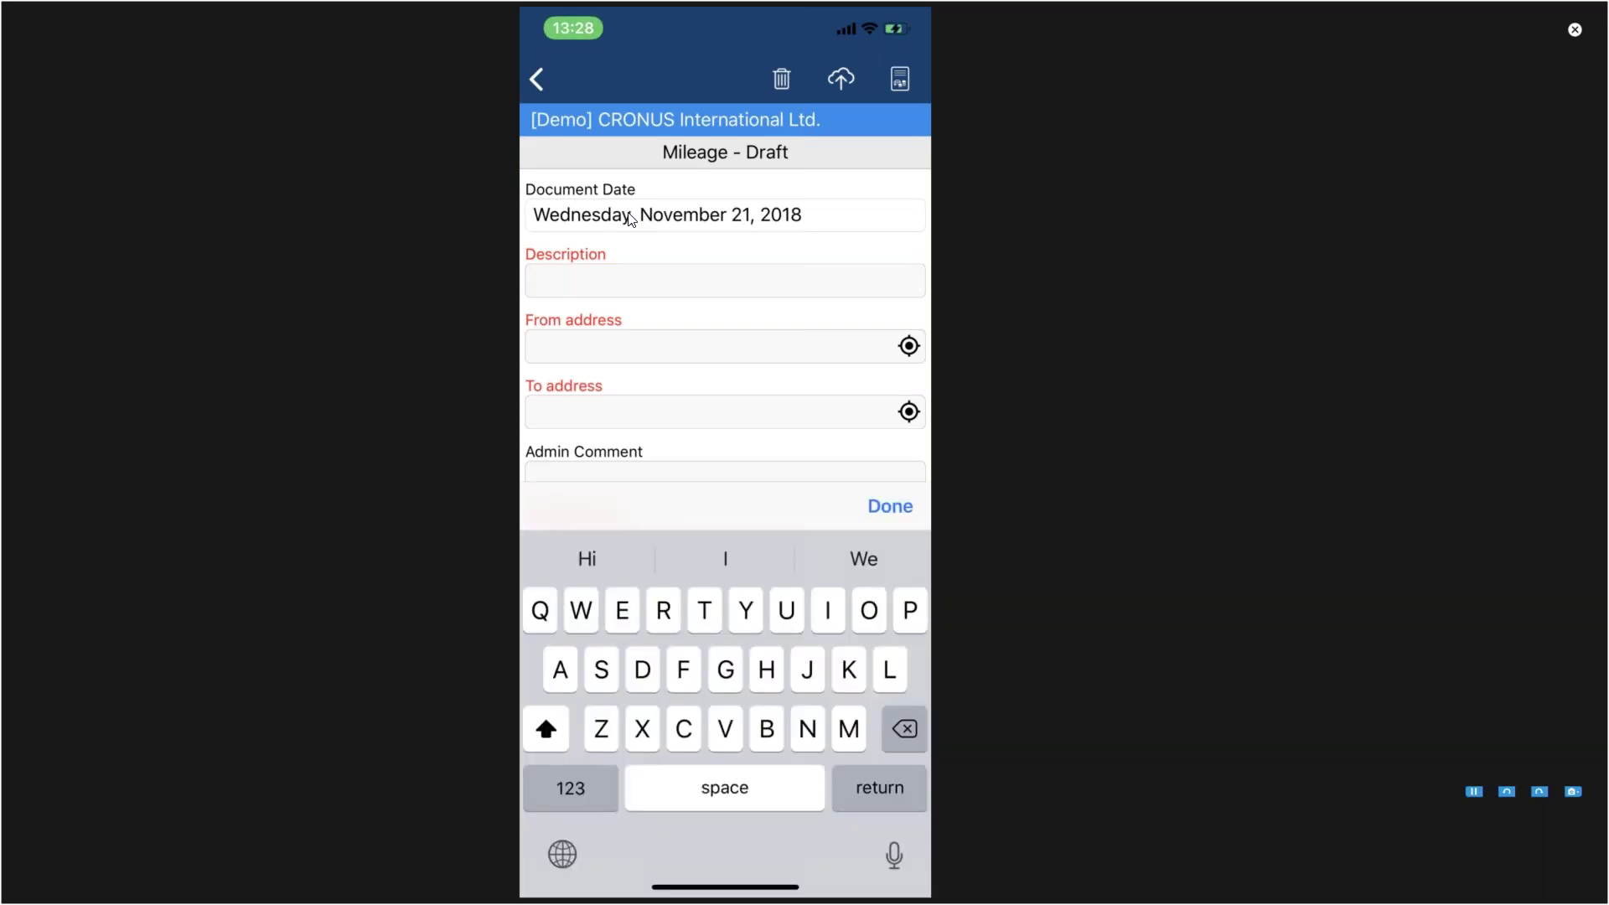
type("Mo")
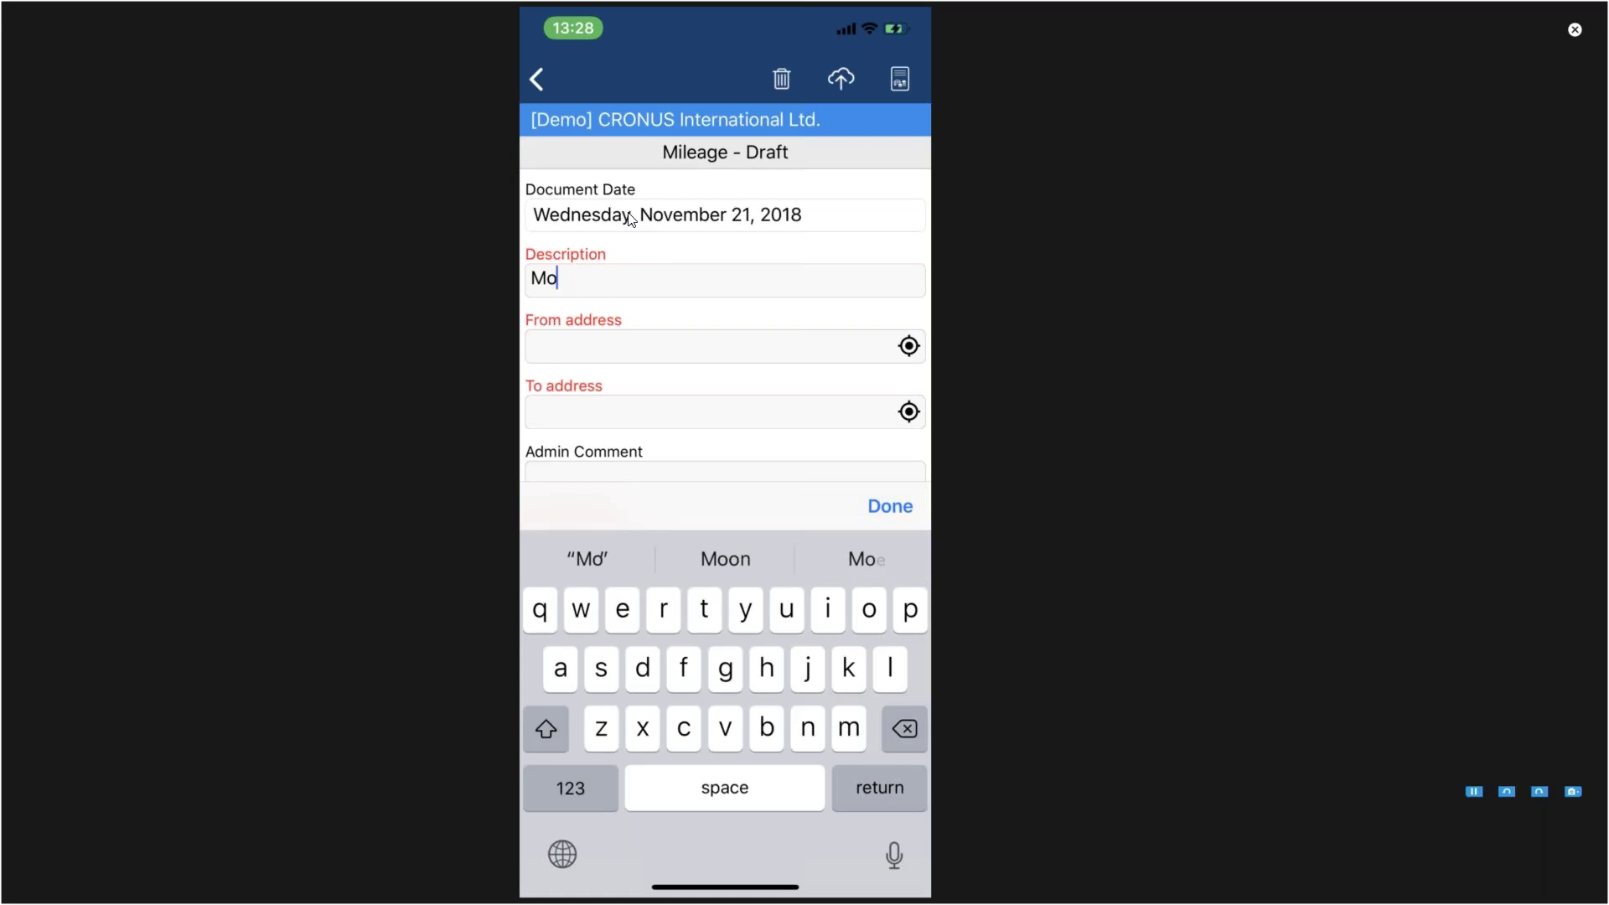
type("bile drmo")
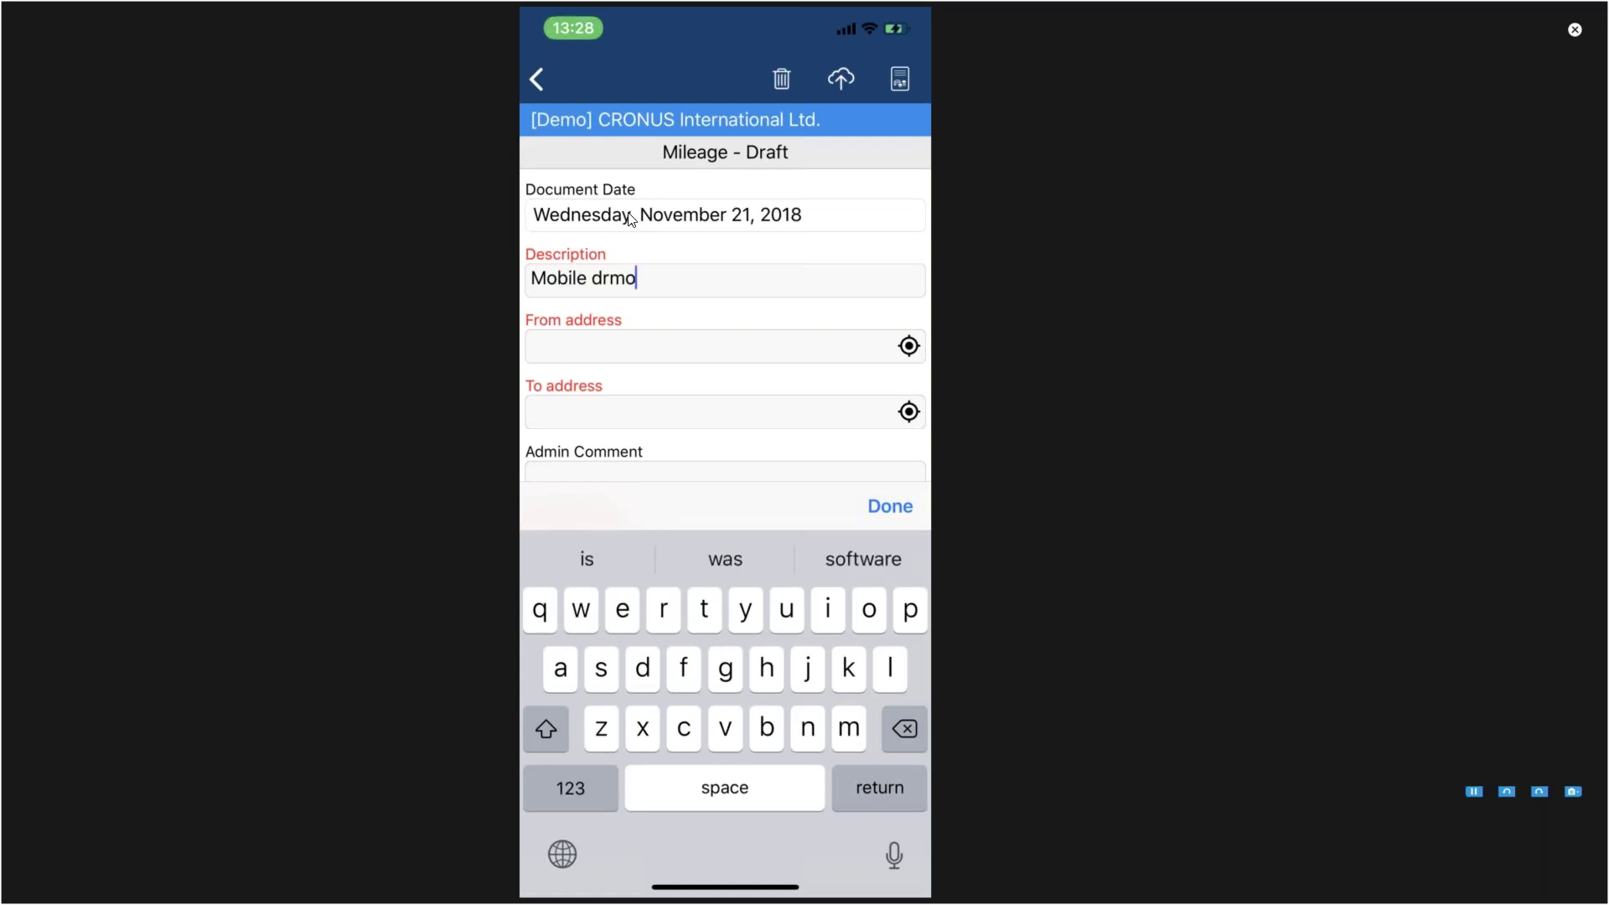
key("BackSpace")
key("BackSpace")
key("BackSpace")
type("emo")
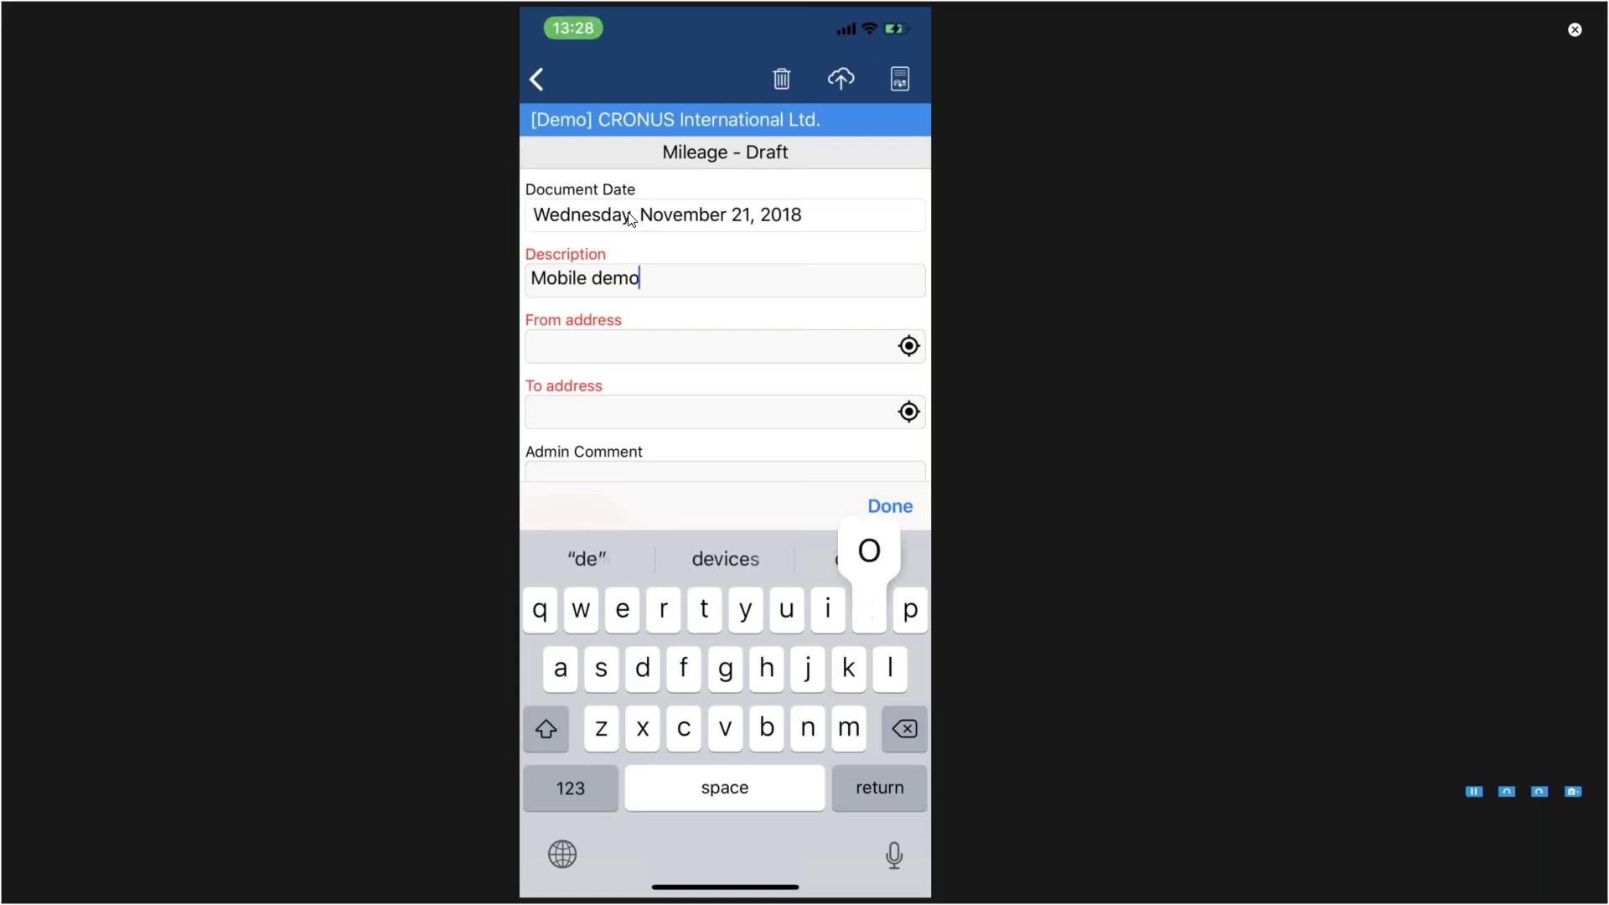
Step: Set the trip from the saved address to Antwerpen Kinepolis, giving 151 km
left_click(712, 346)
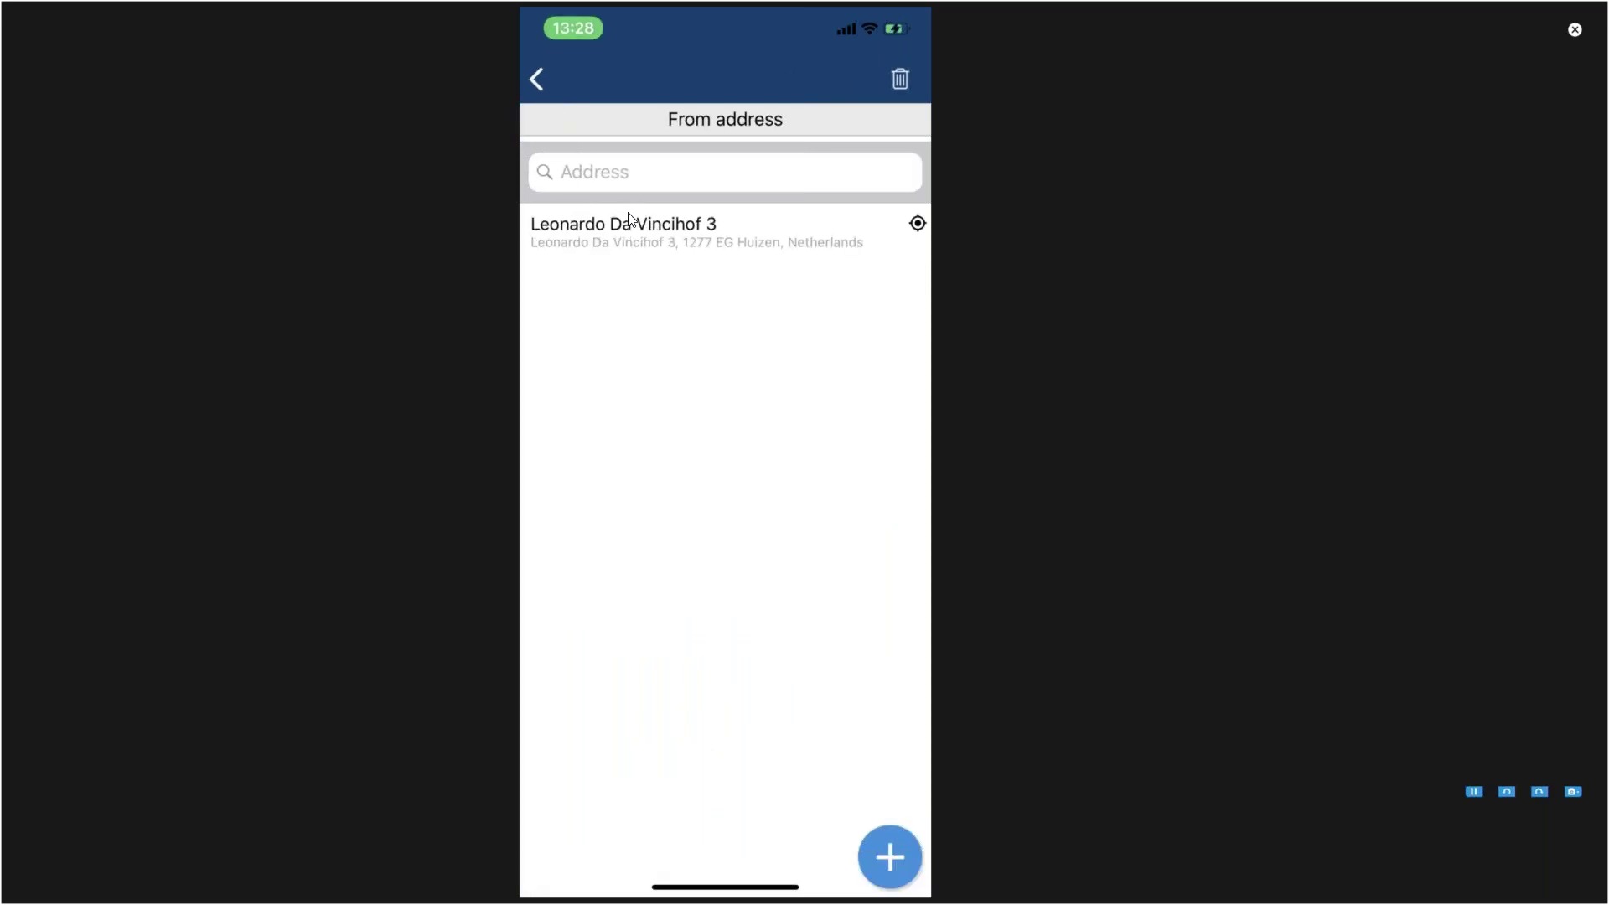
left_click(630, 222)
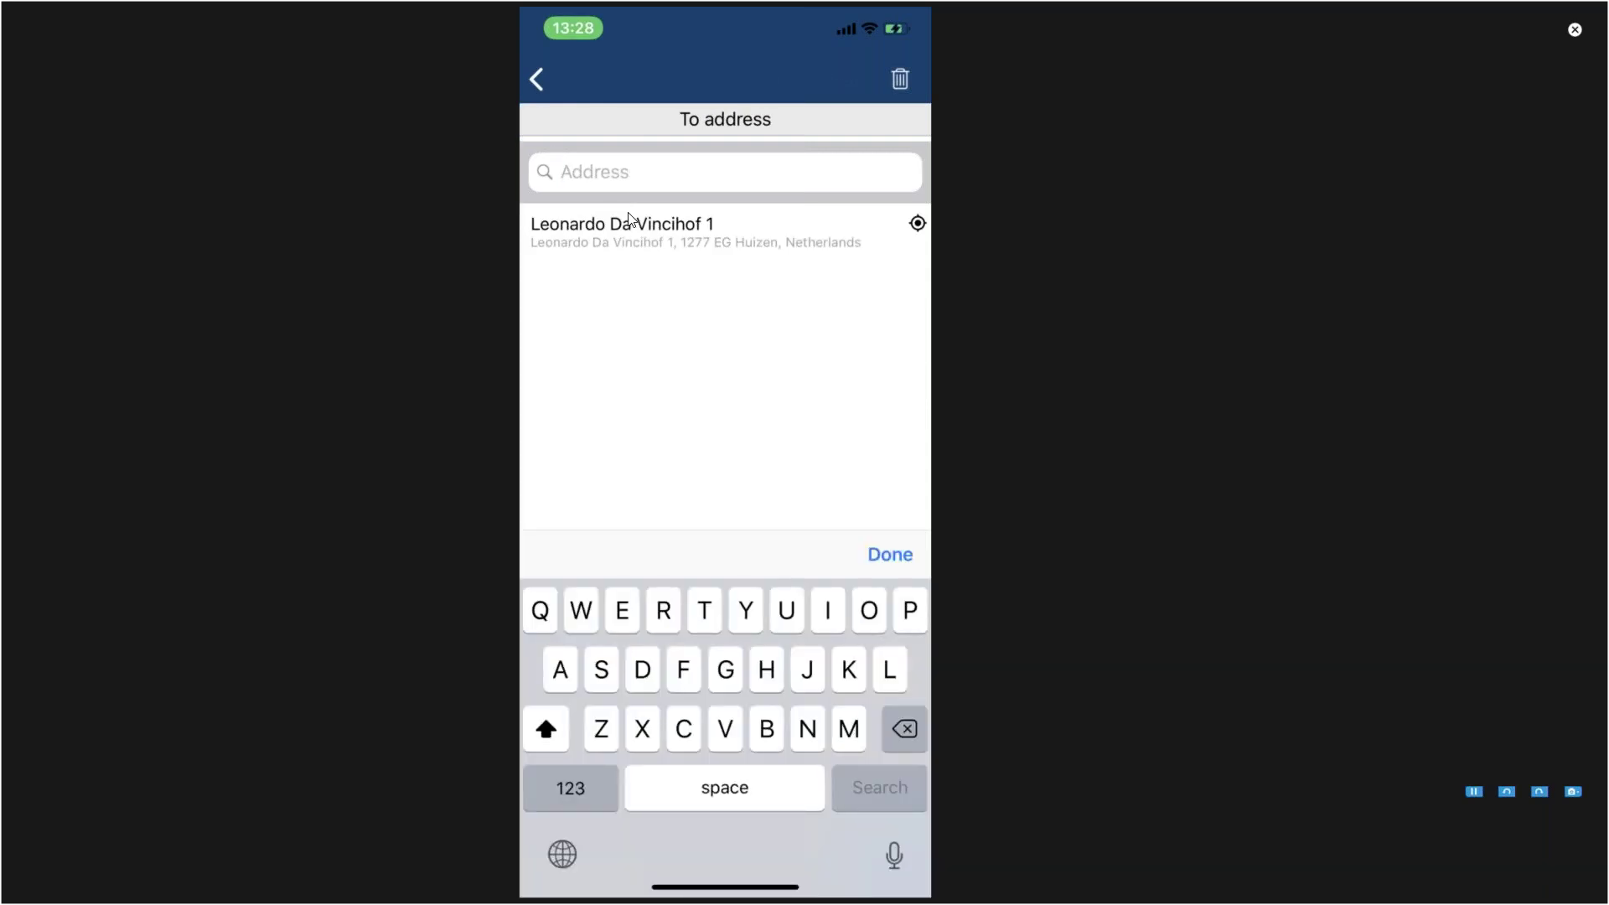
type("Kine")
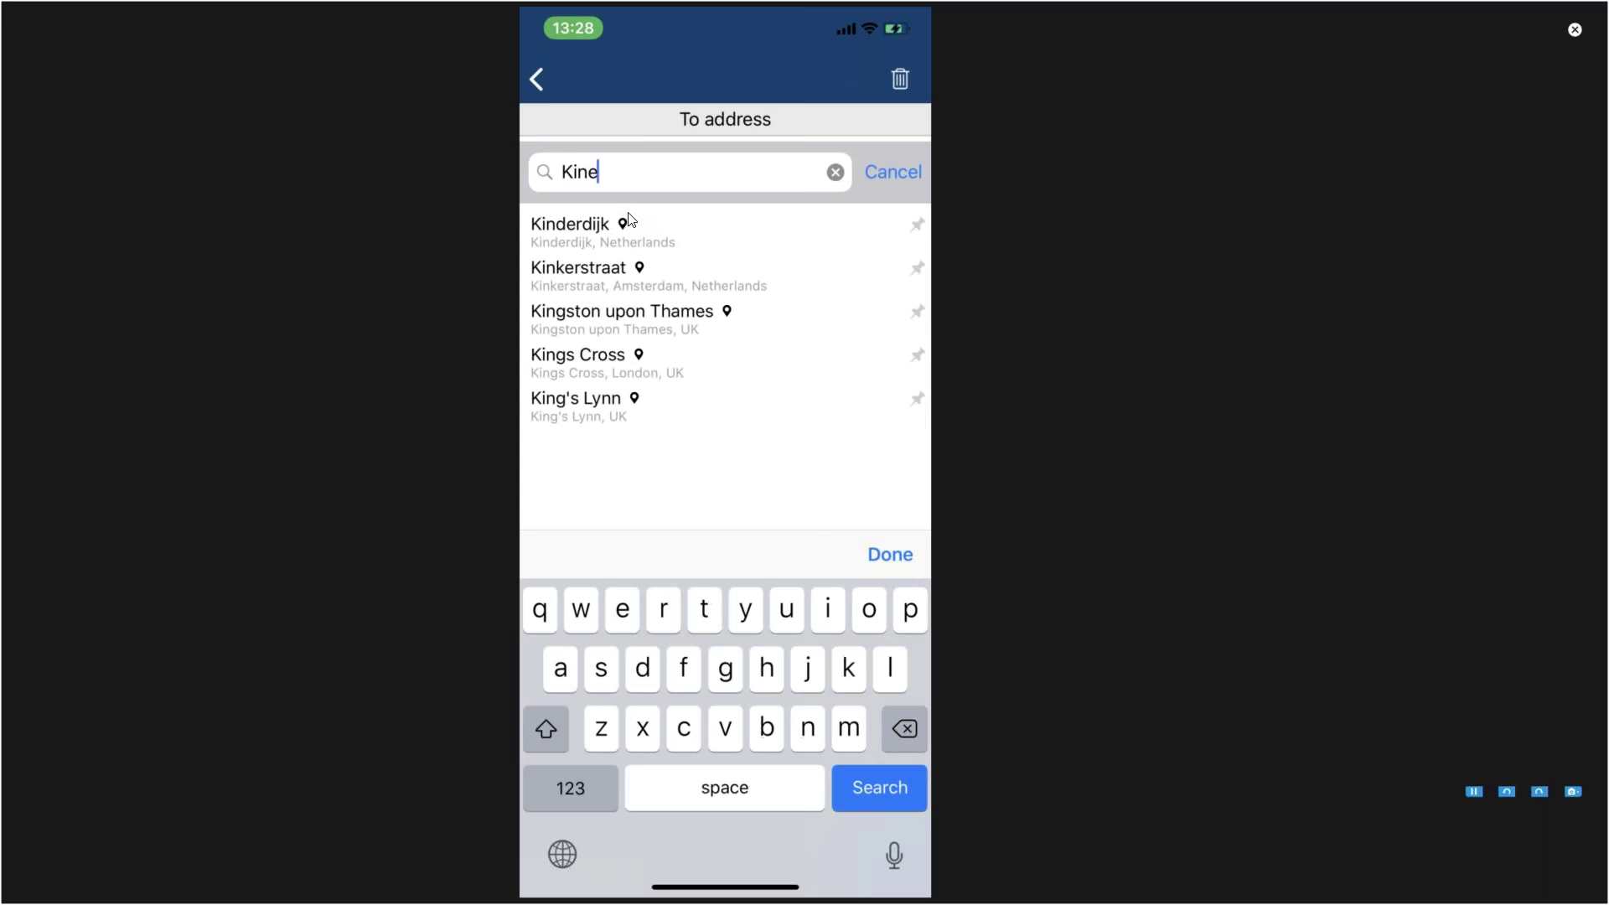
type("polis")
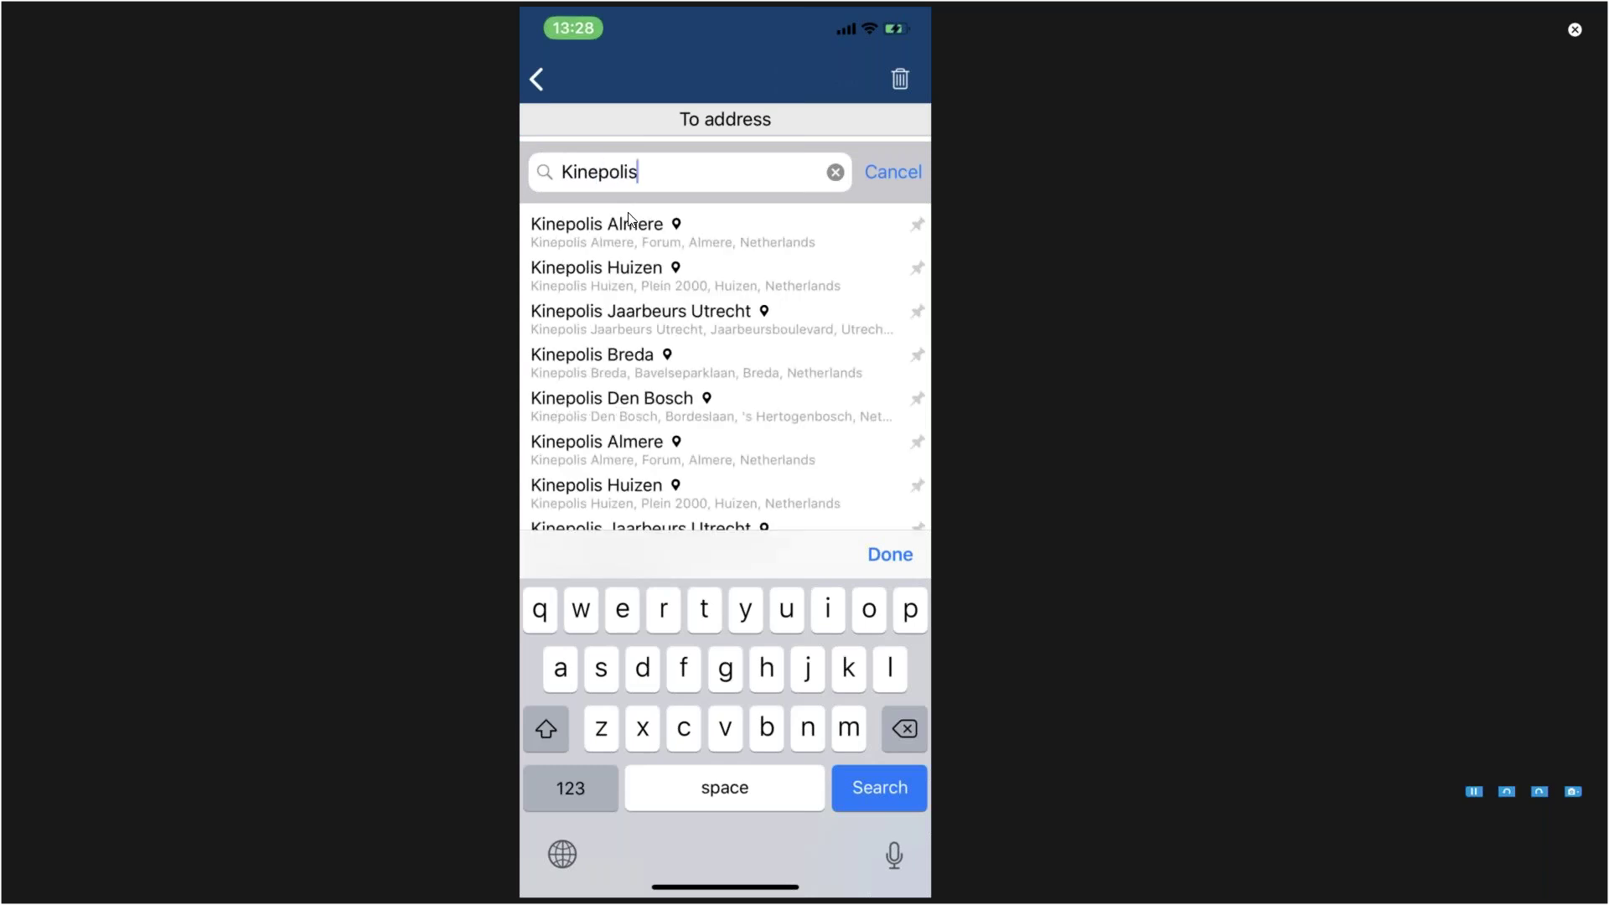
type(" an")
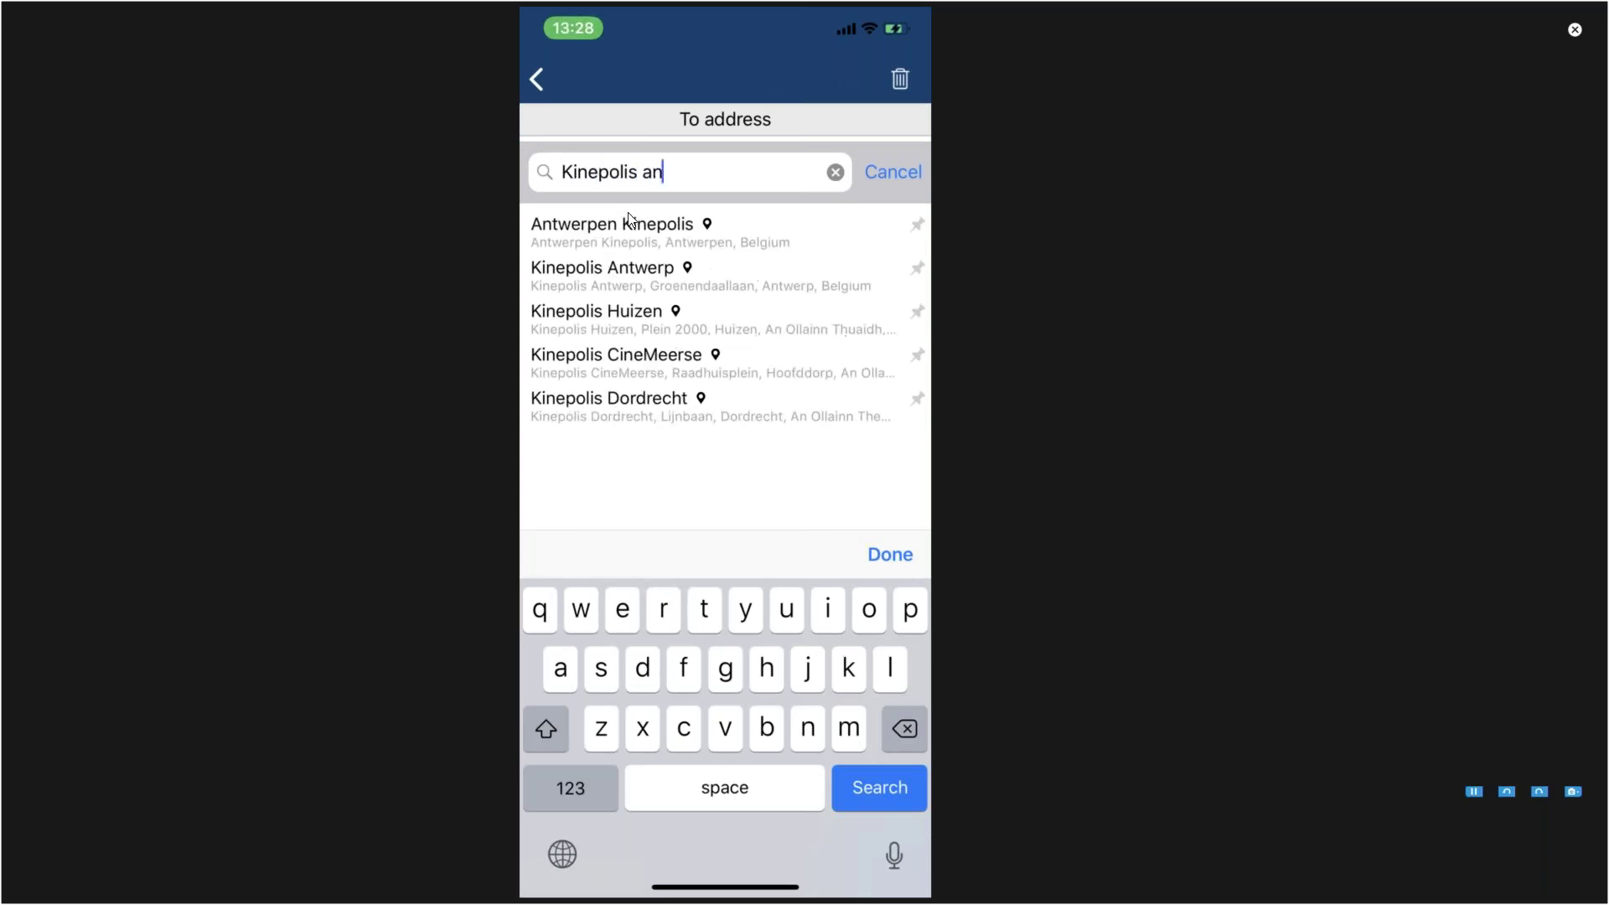
left_click(630, 225)
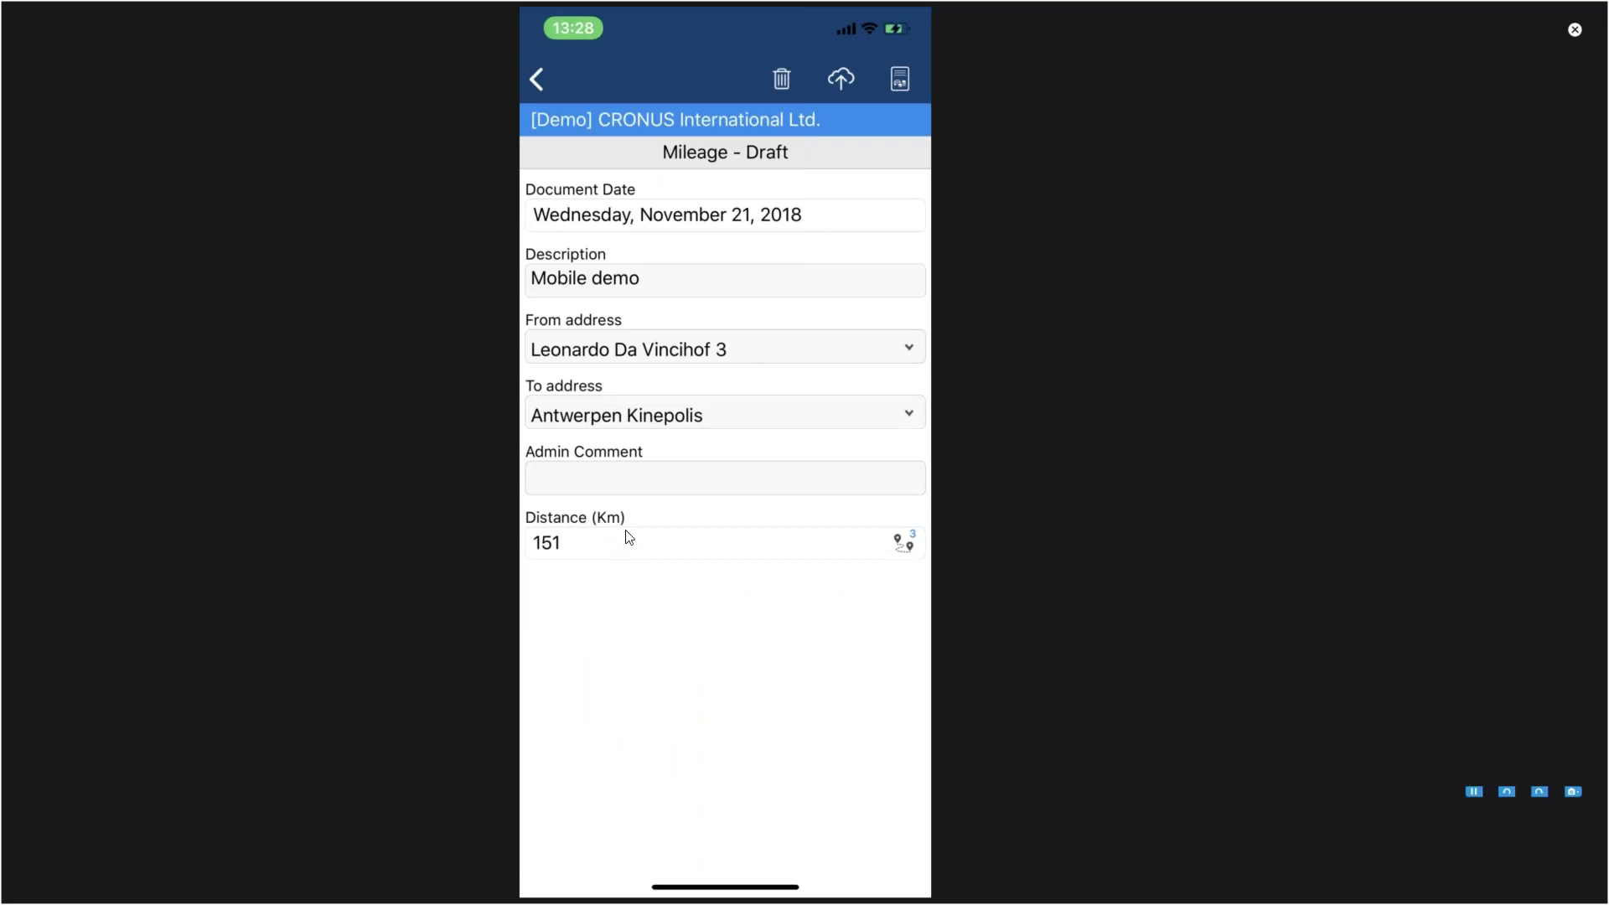
Step: Switch the mileage to Route 2/3, changing the distance from 151 to 187 km
left_click(901, 543)
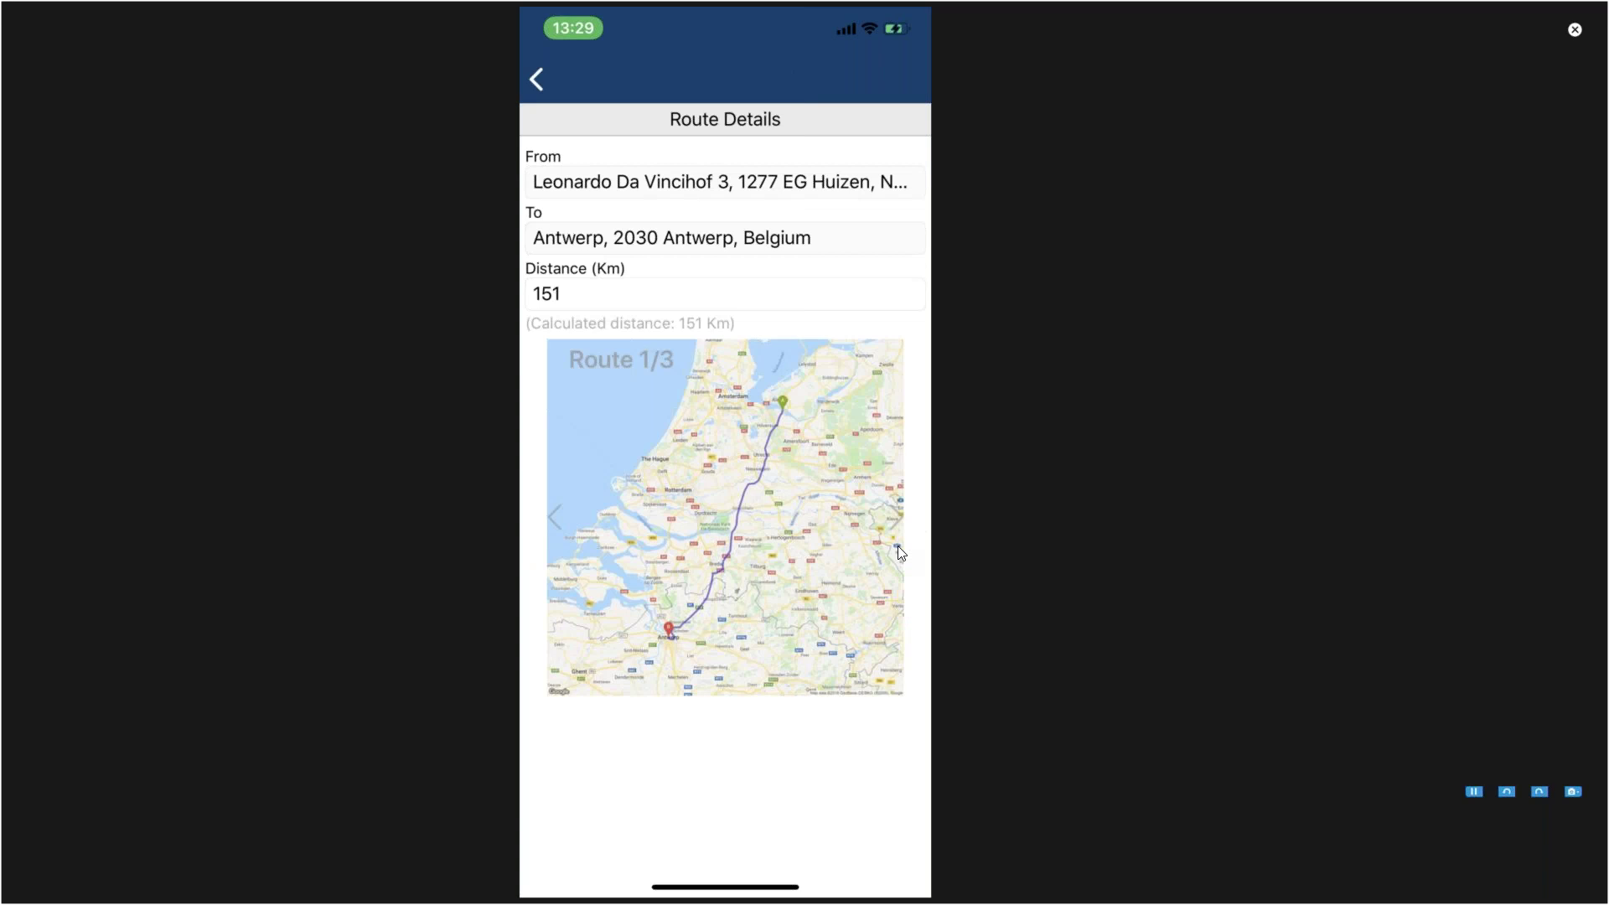
left_click(898, 549)
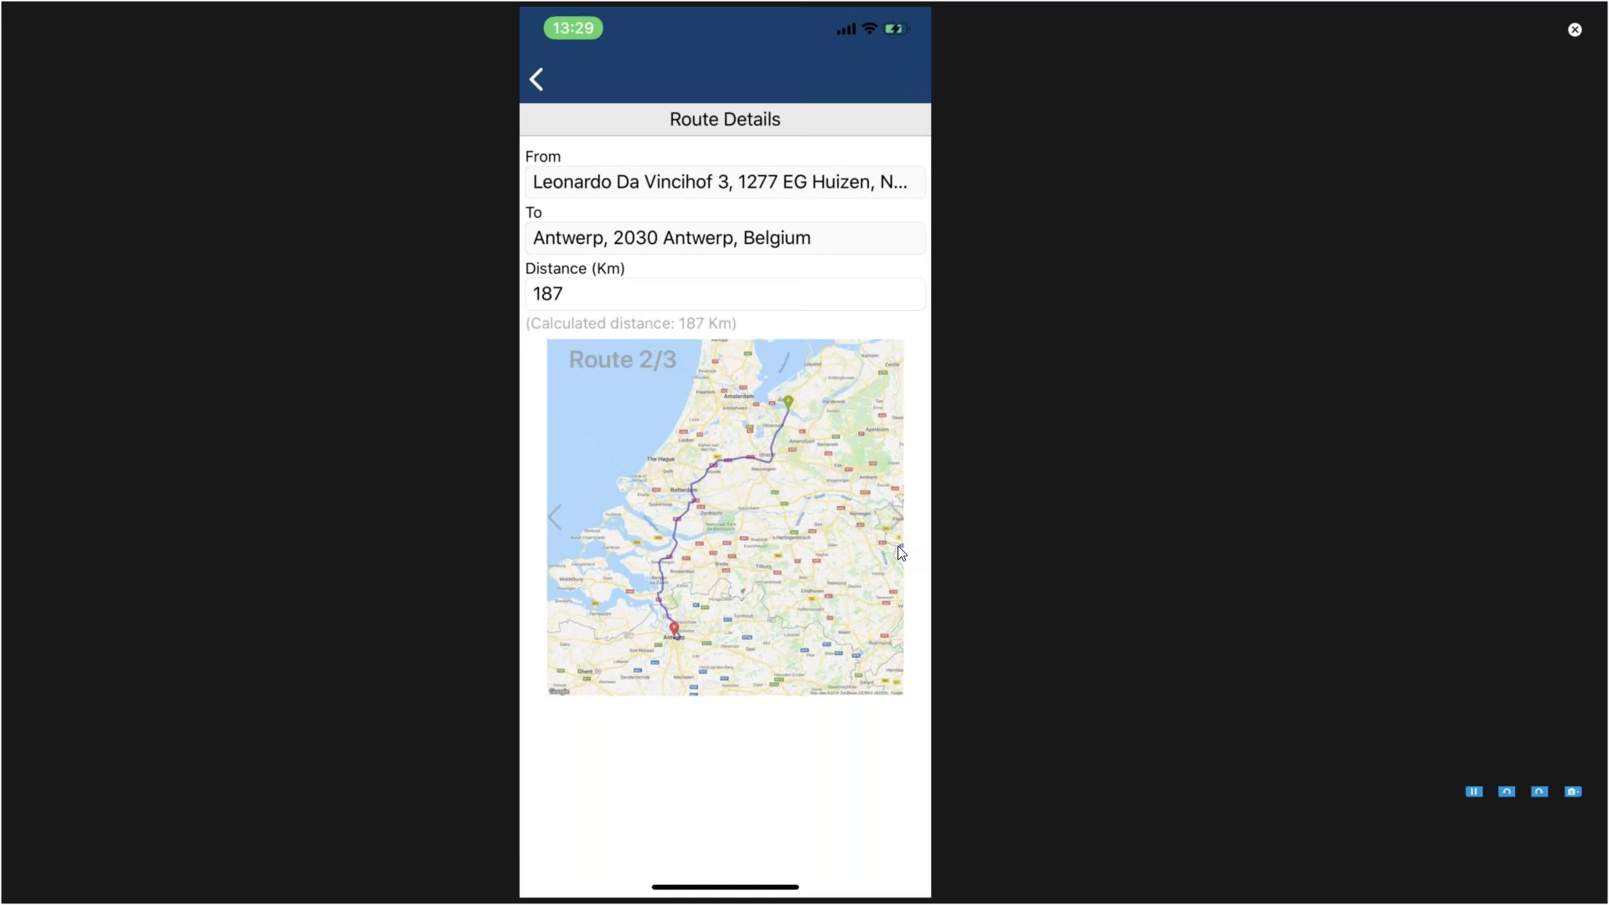
left_click(901, 552)
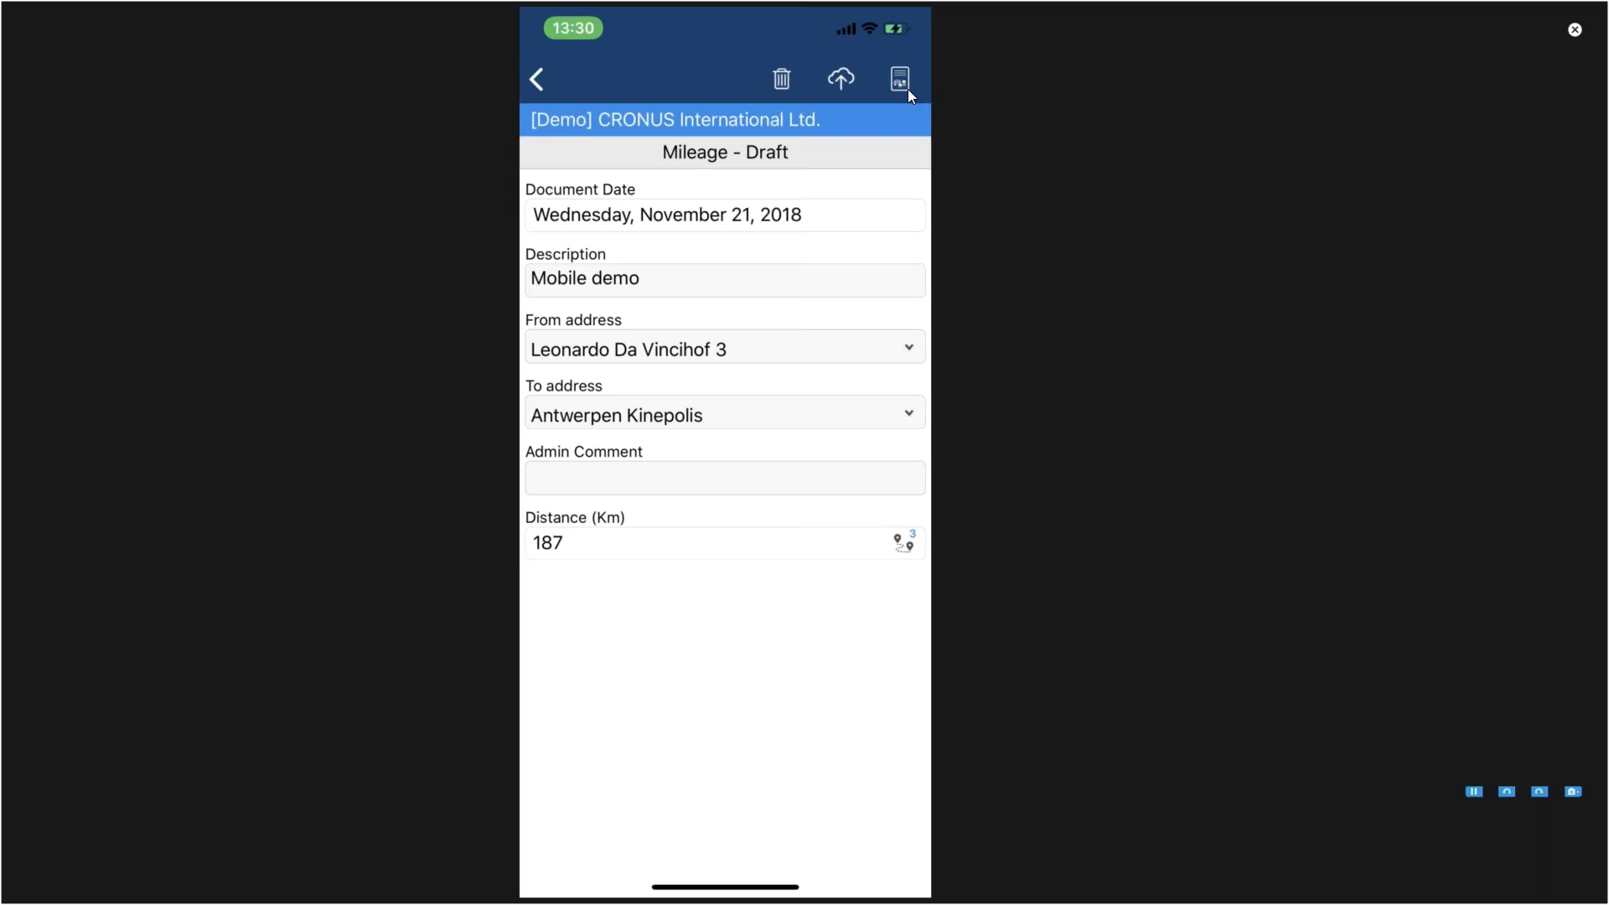
Step: Send the Mobile demo mileage using the send options
left_click(904, 85)
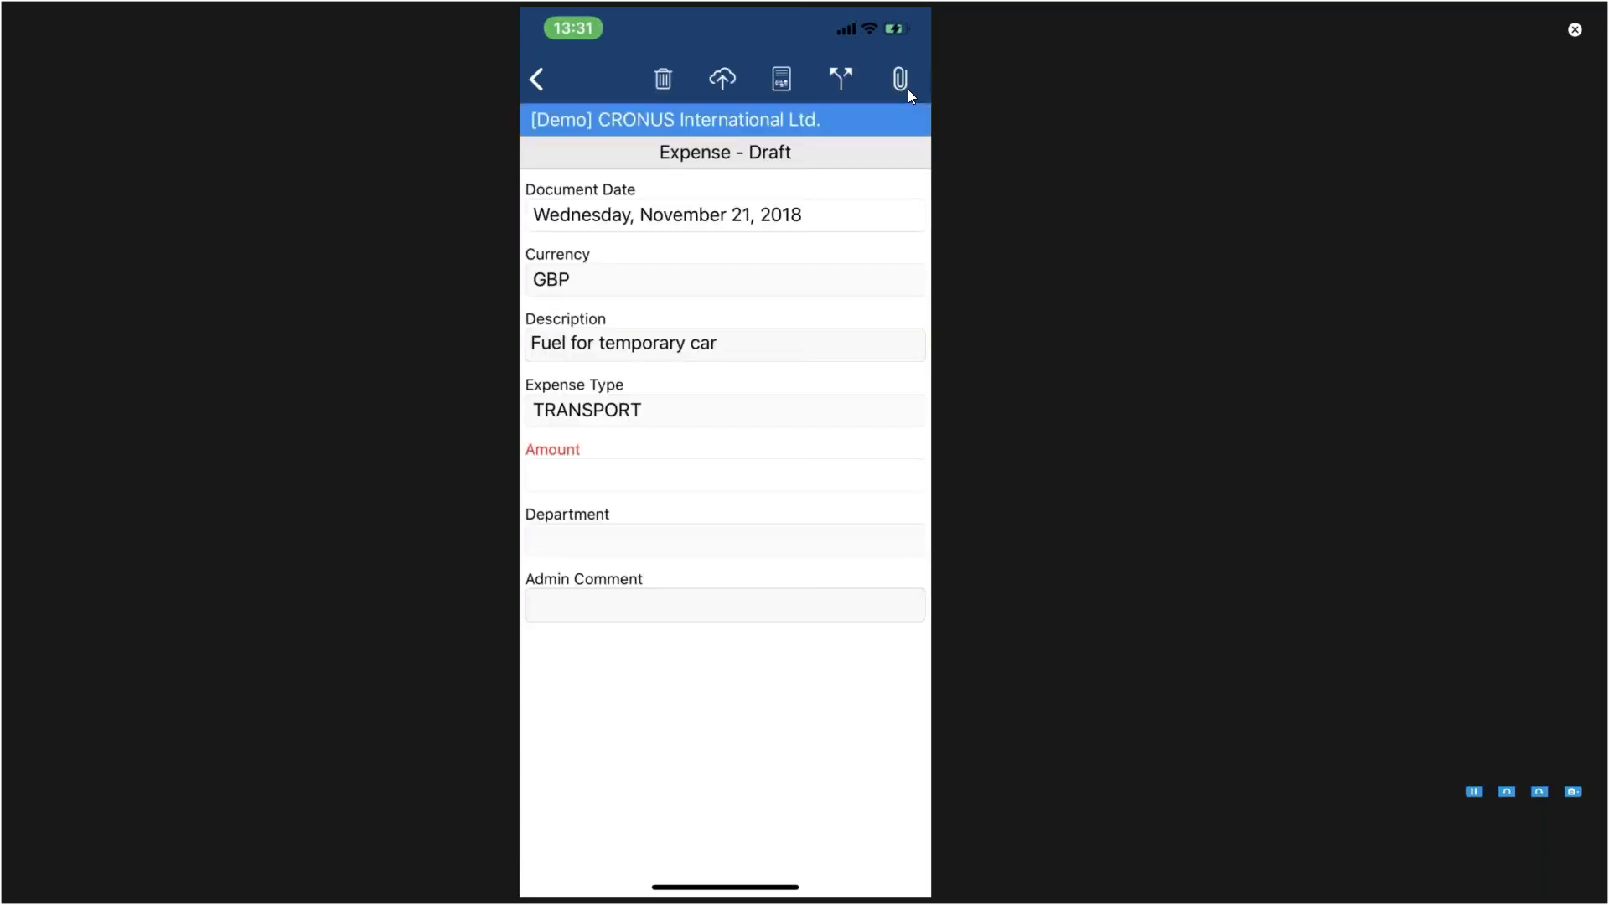
Step: Enter 45,20 as the fuel expense amount and upload the expense
type("45,")
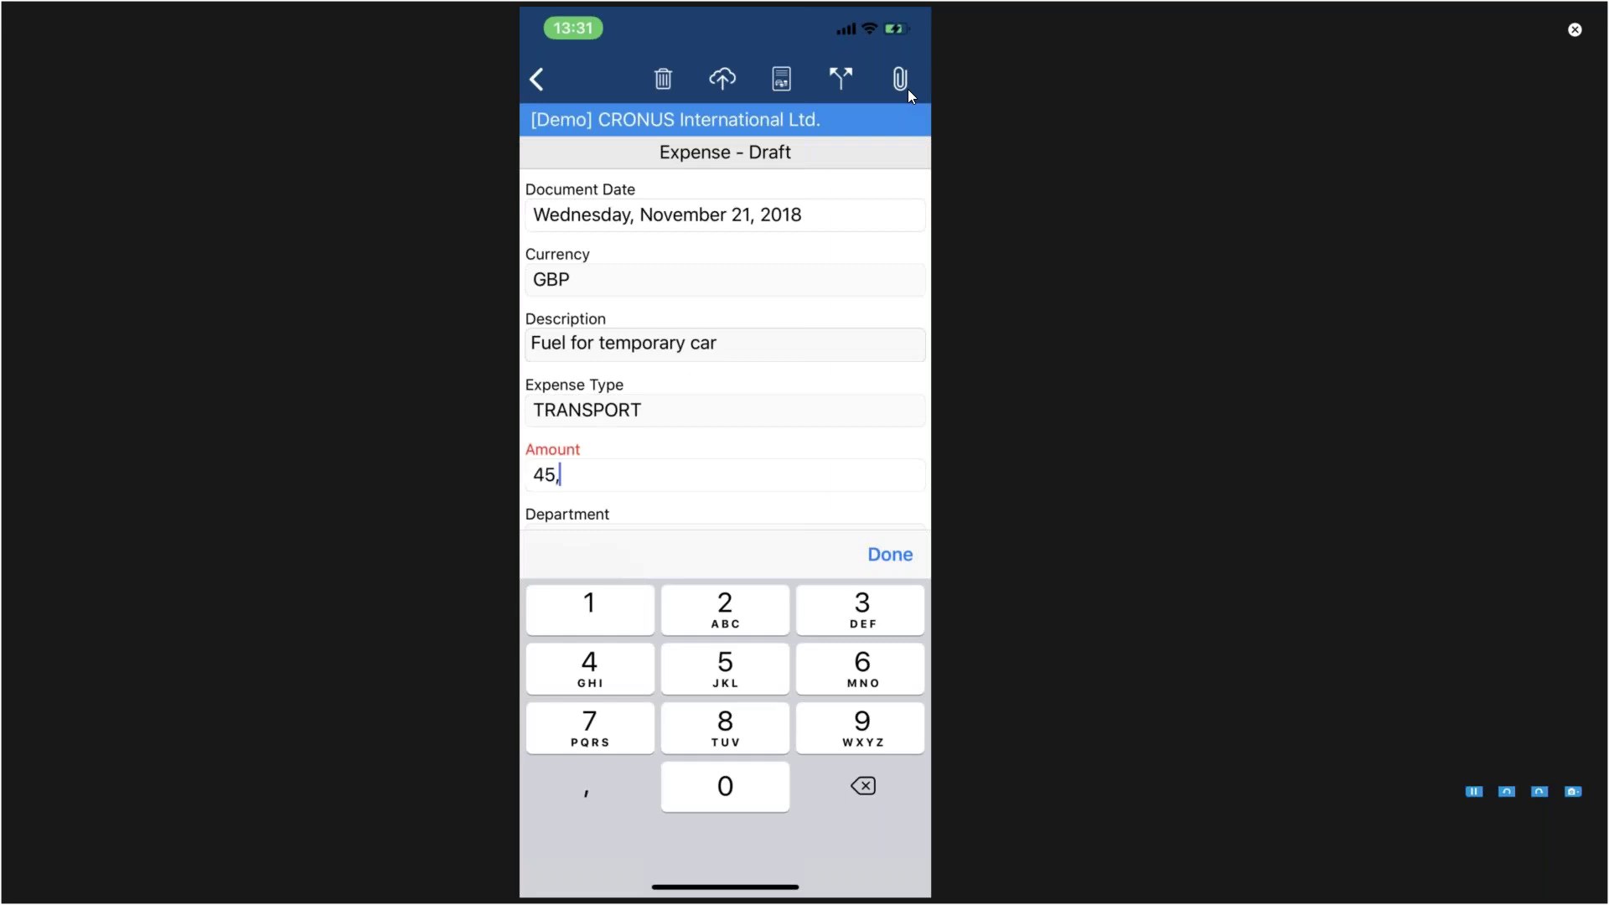
type("20")
key("Return")
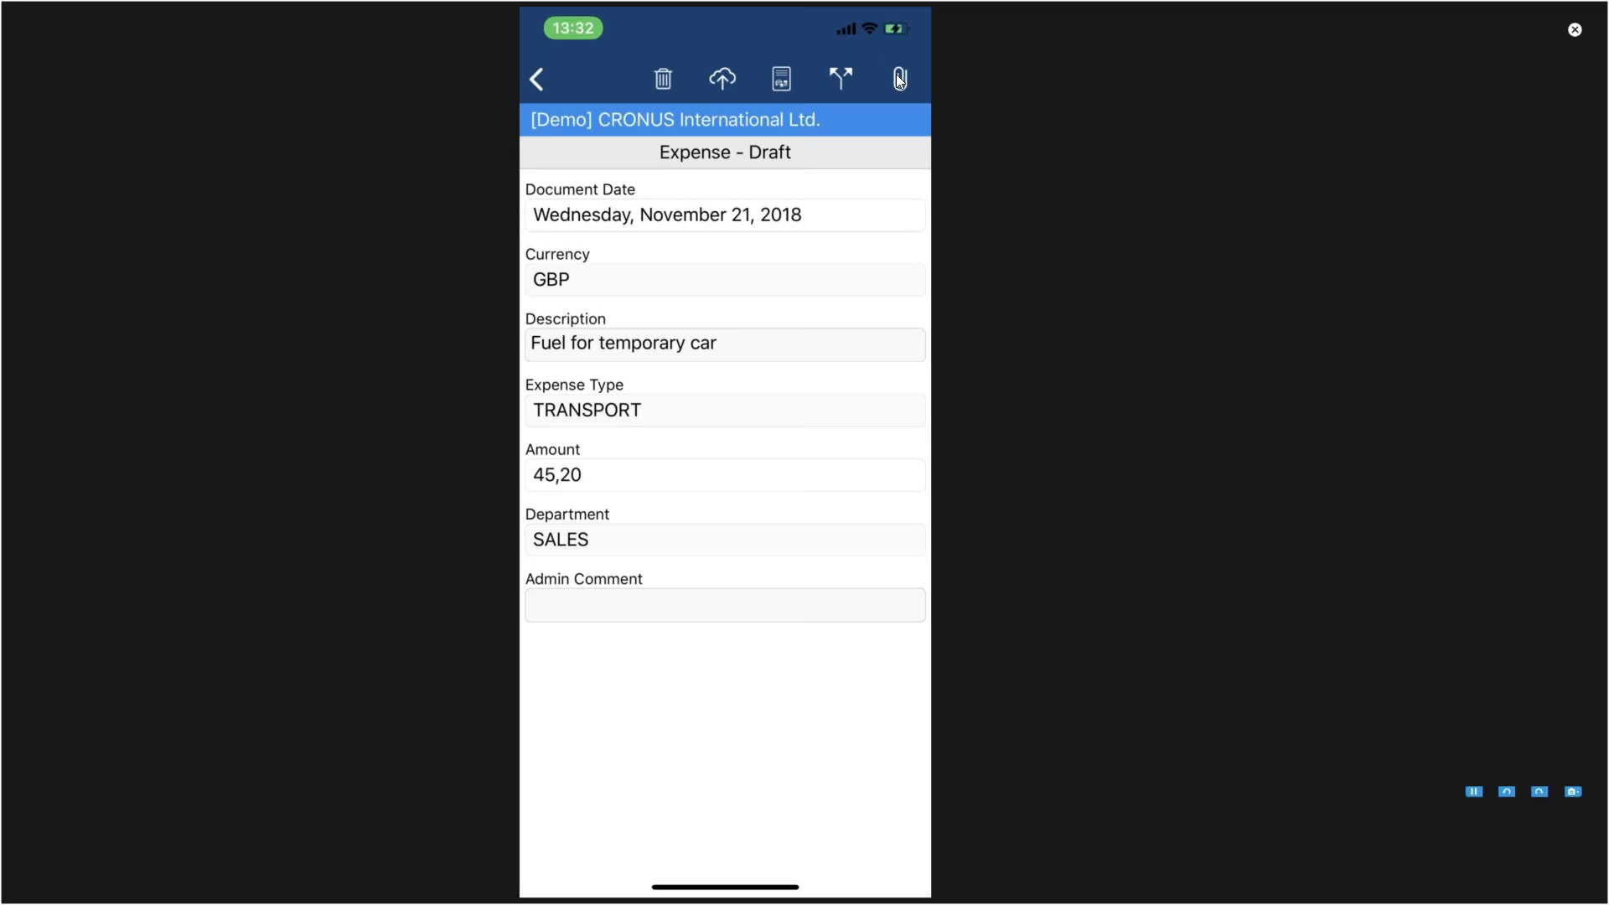
left_click(720, 76)
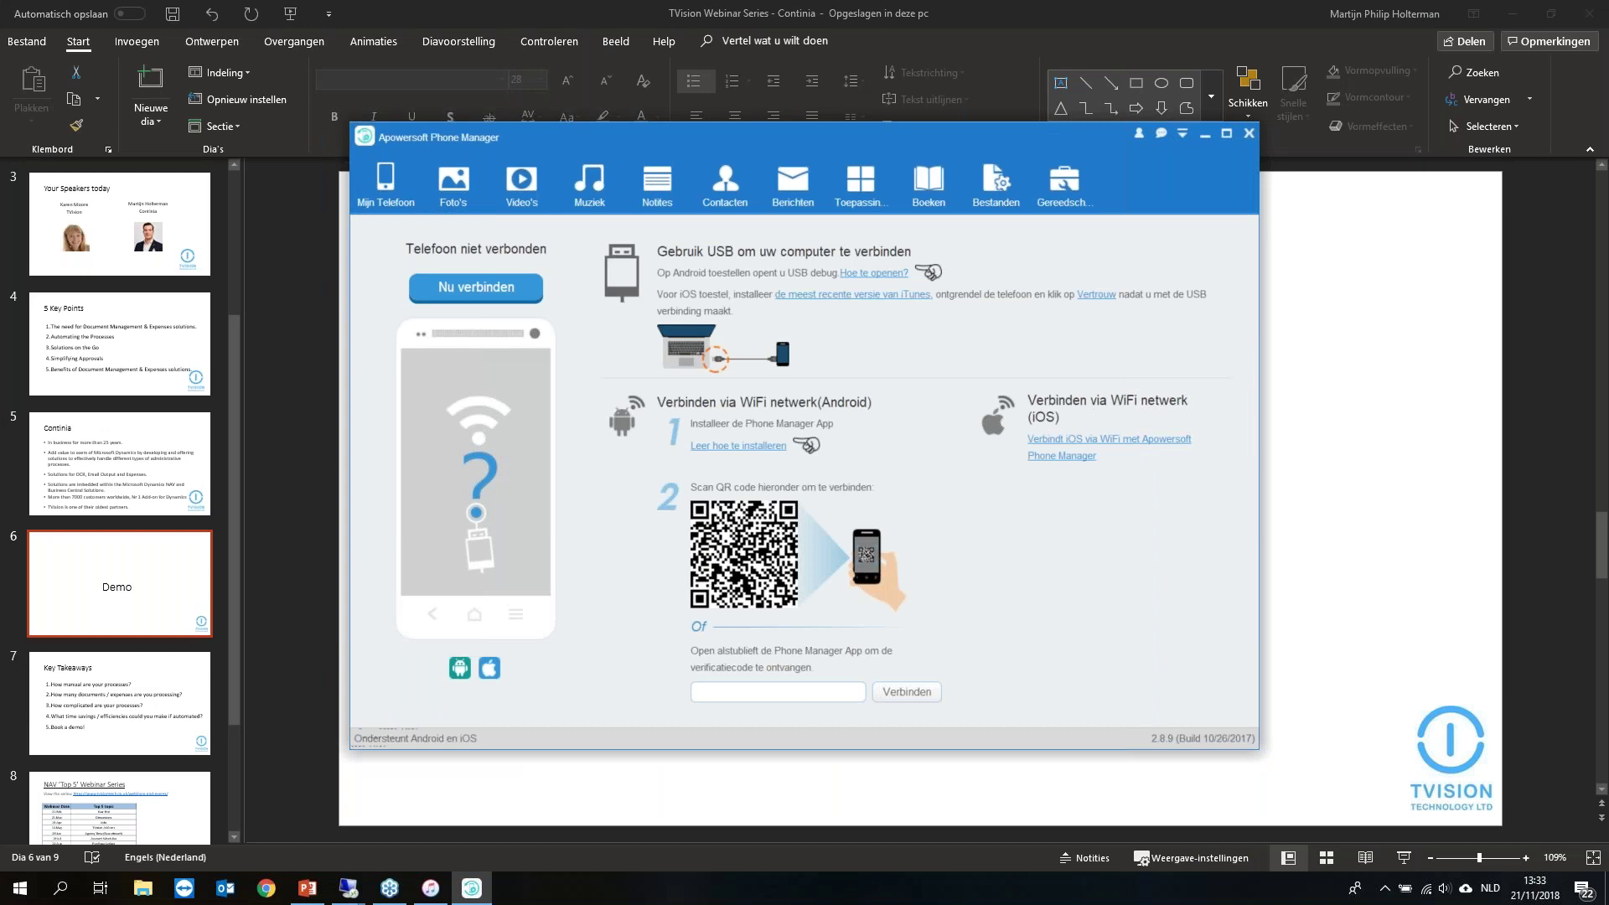
Step: In the NAV session, synchronize new expenses from Continia Online
mouse_move(341, 893)
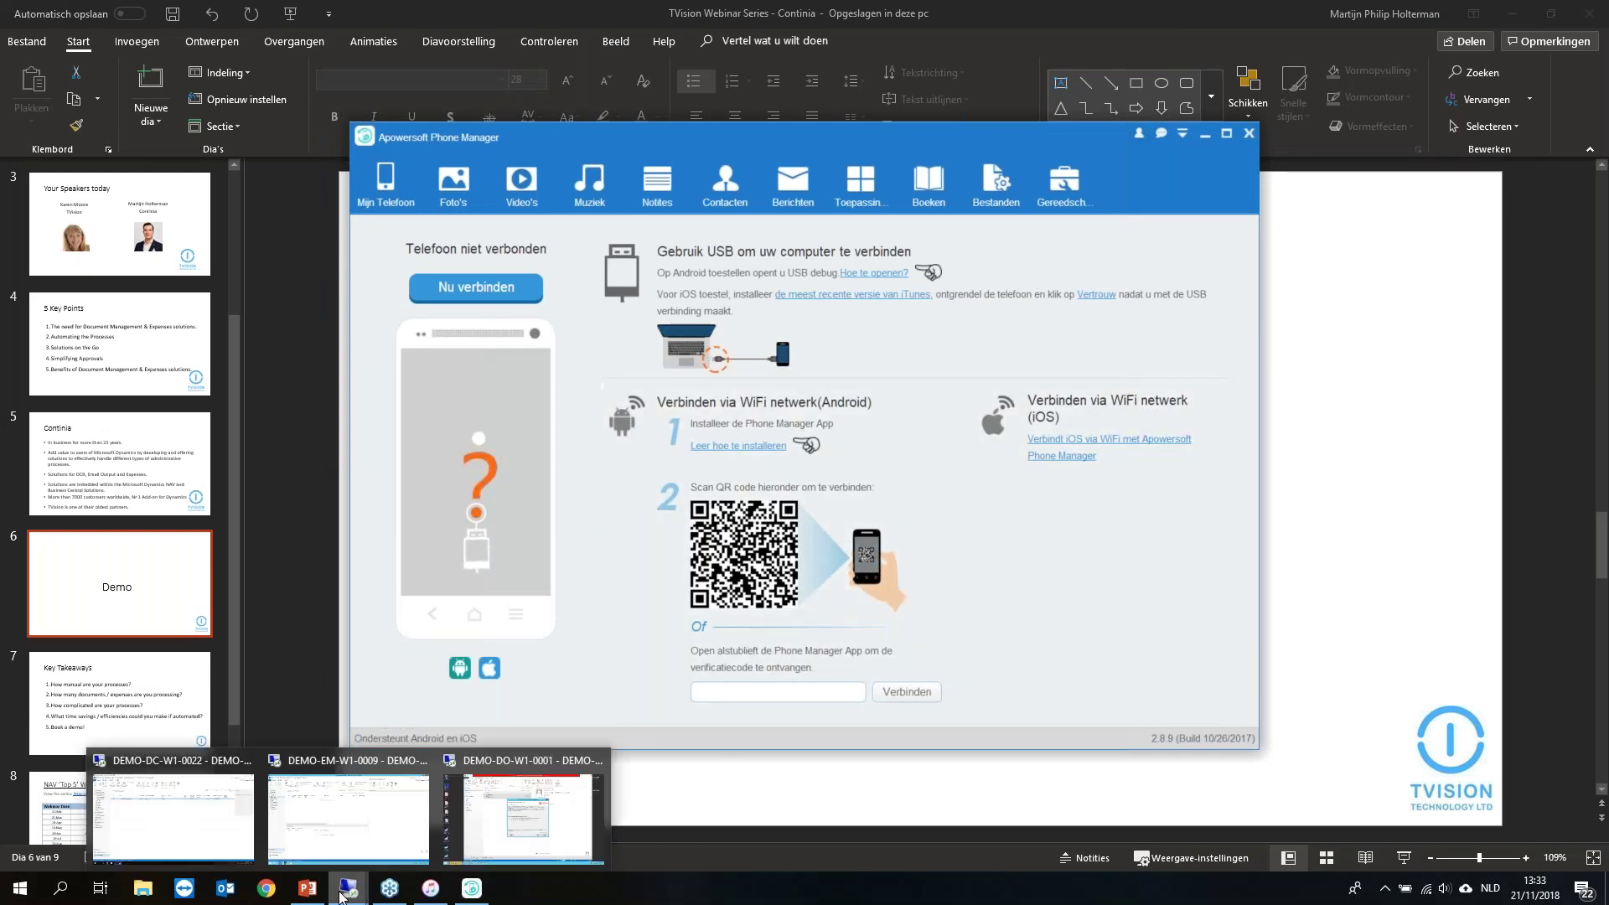
left_click(347, 817)
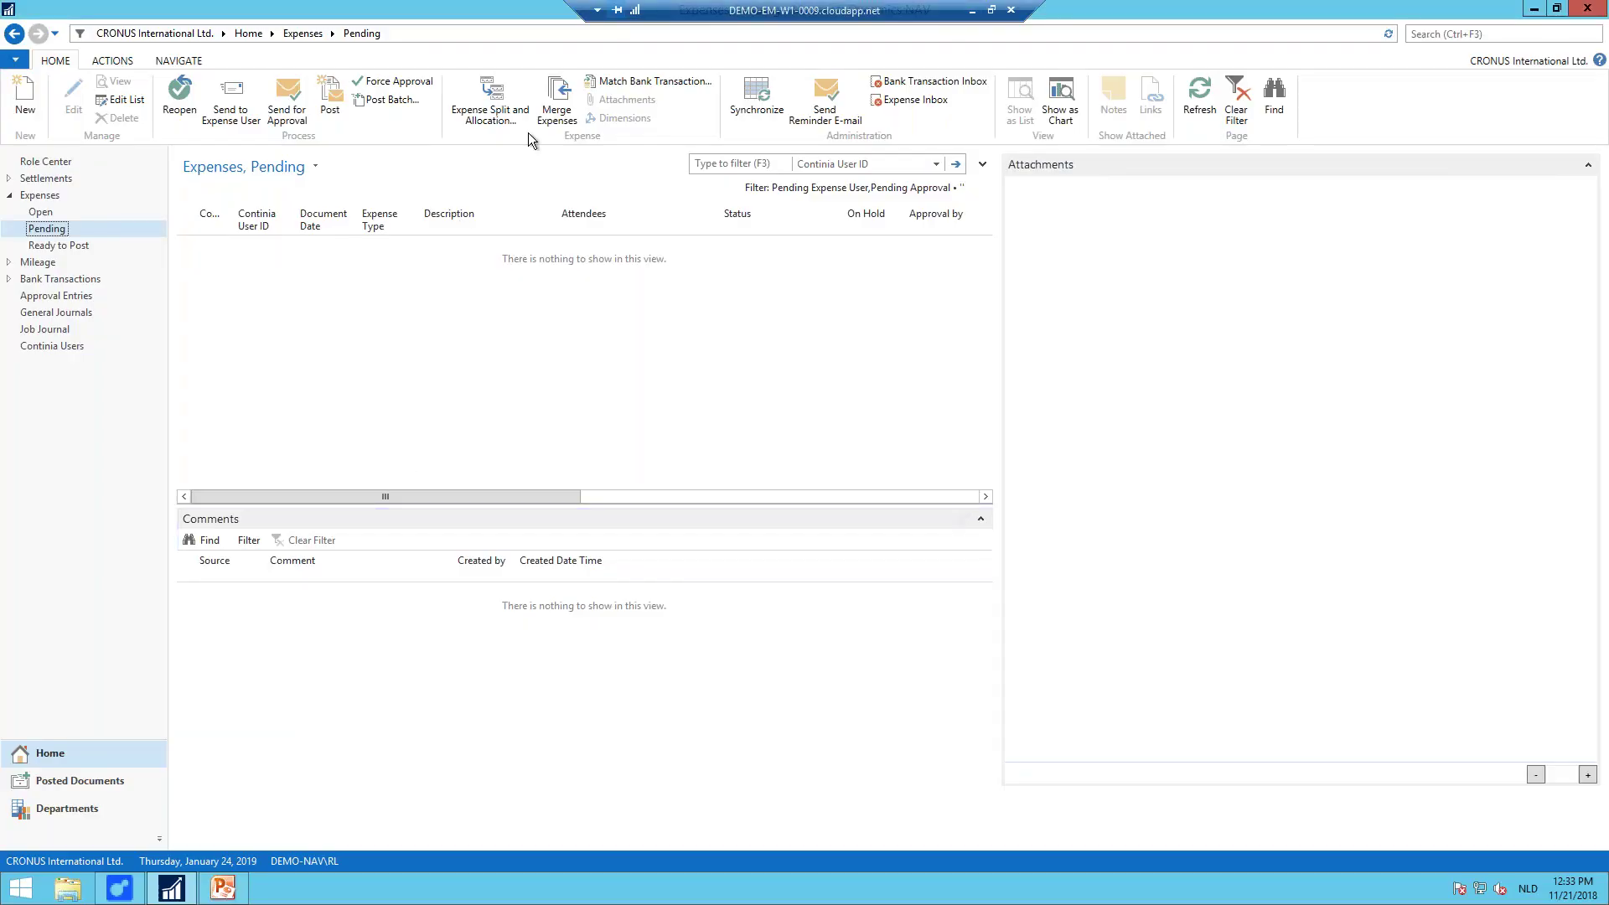
left_click(748, 112)
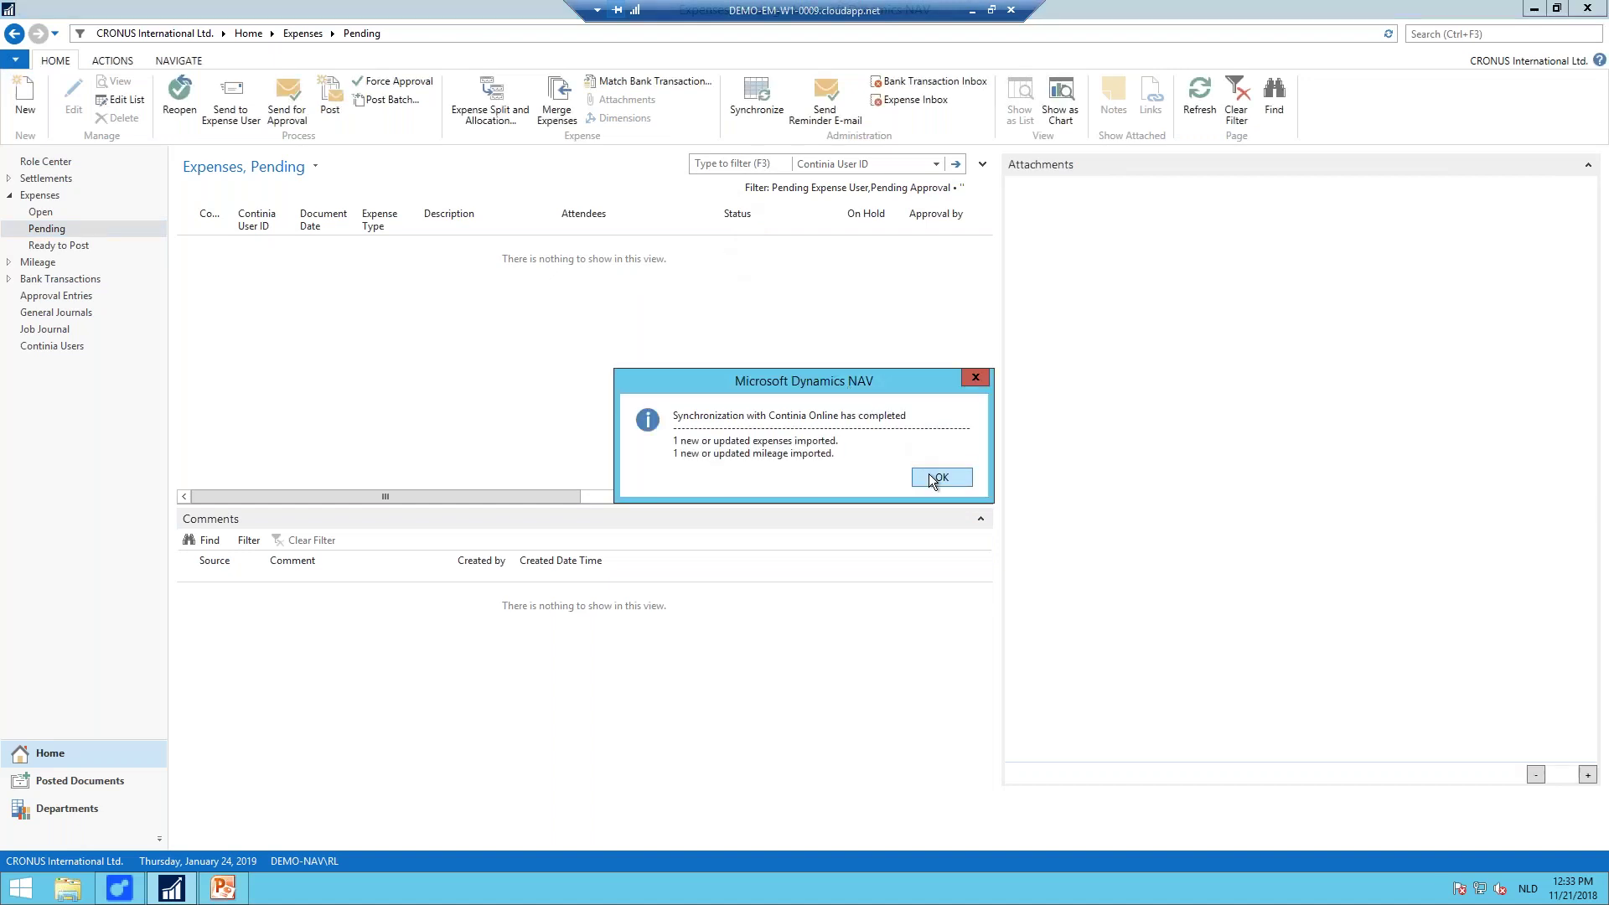
left_click(932, 478)
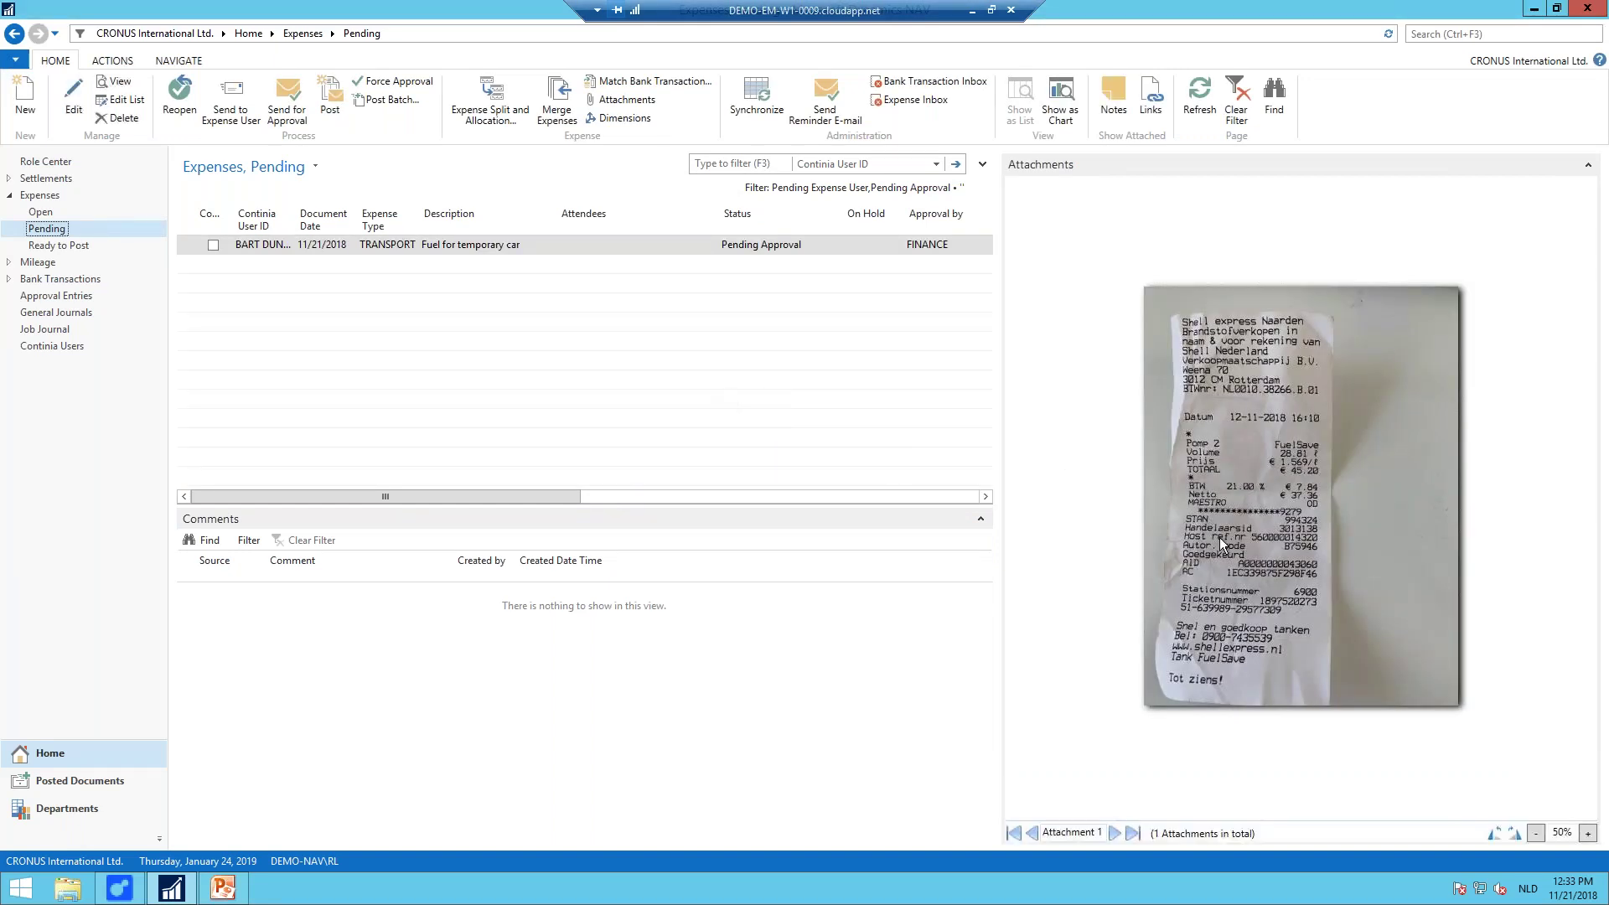
Step: Enlarge the receipt image, review the pending expense columns and show the Mileage list
left_click(1586, 834)
left_click(1586, 833)
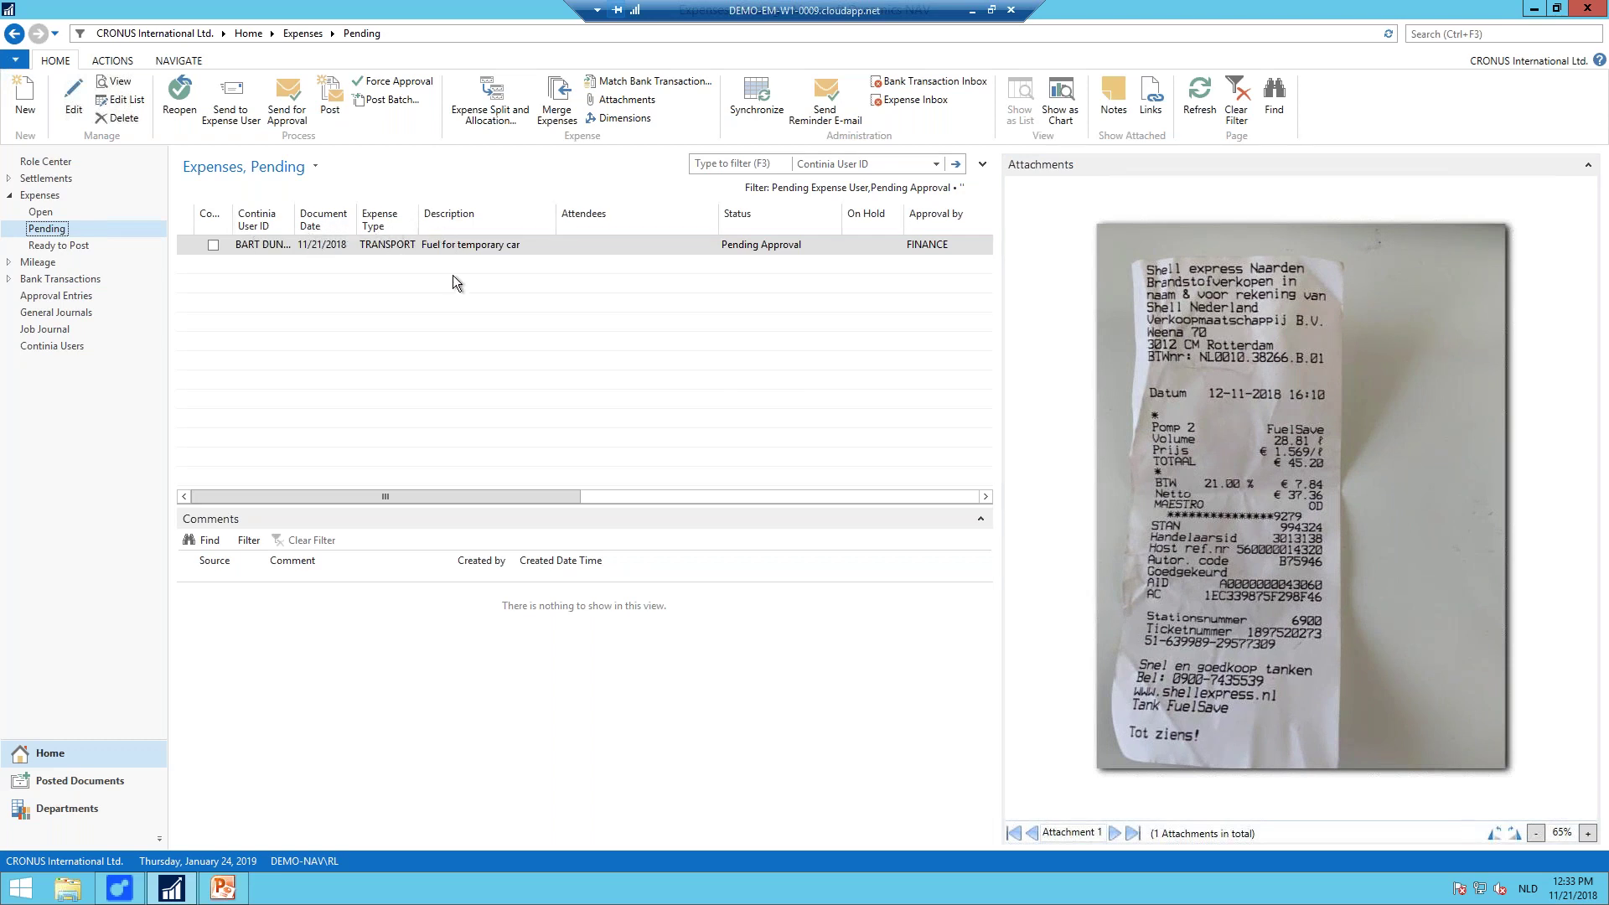
left_click_drag(563, 494, 742, 500)
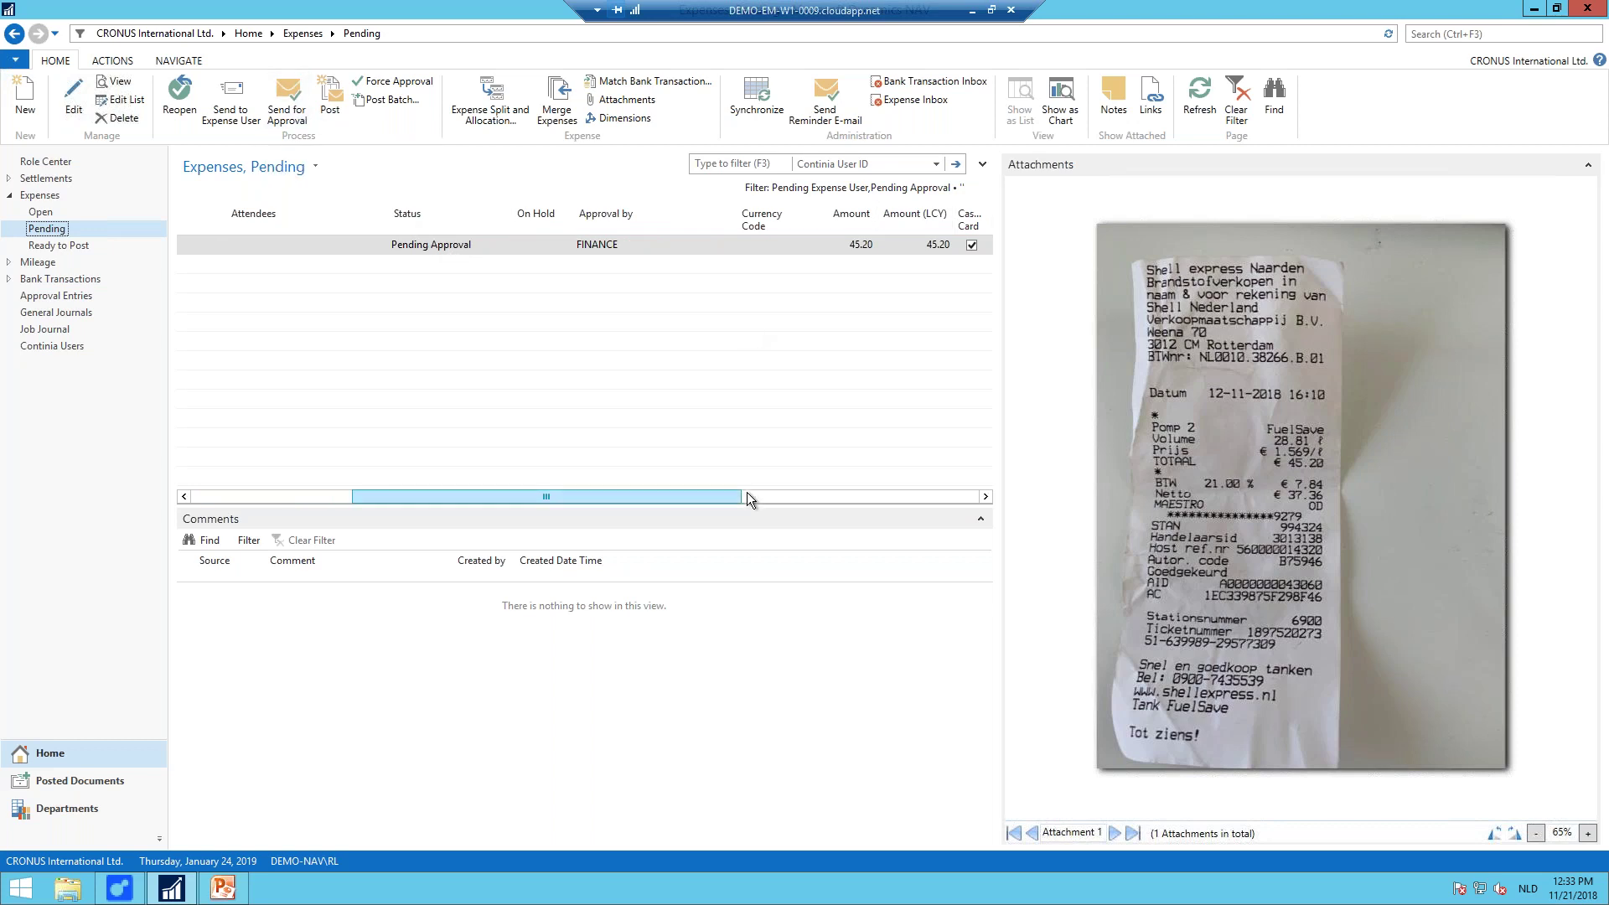
left_click(801, 496)
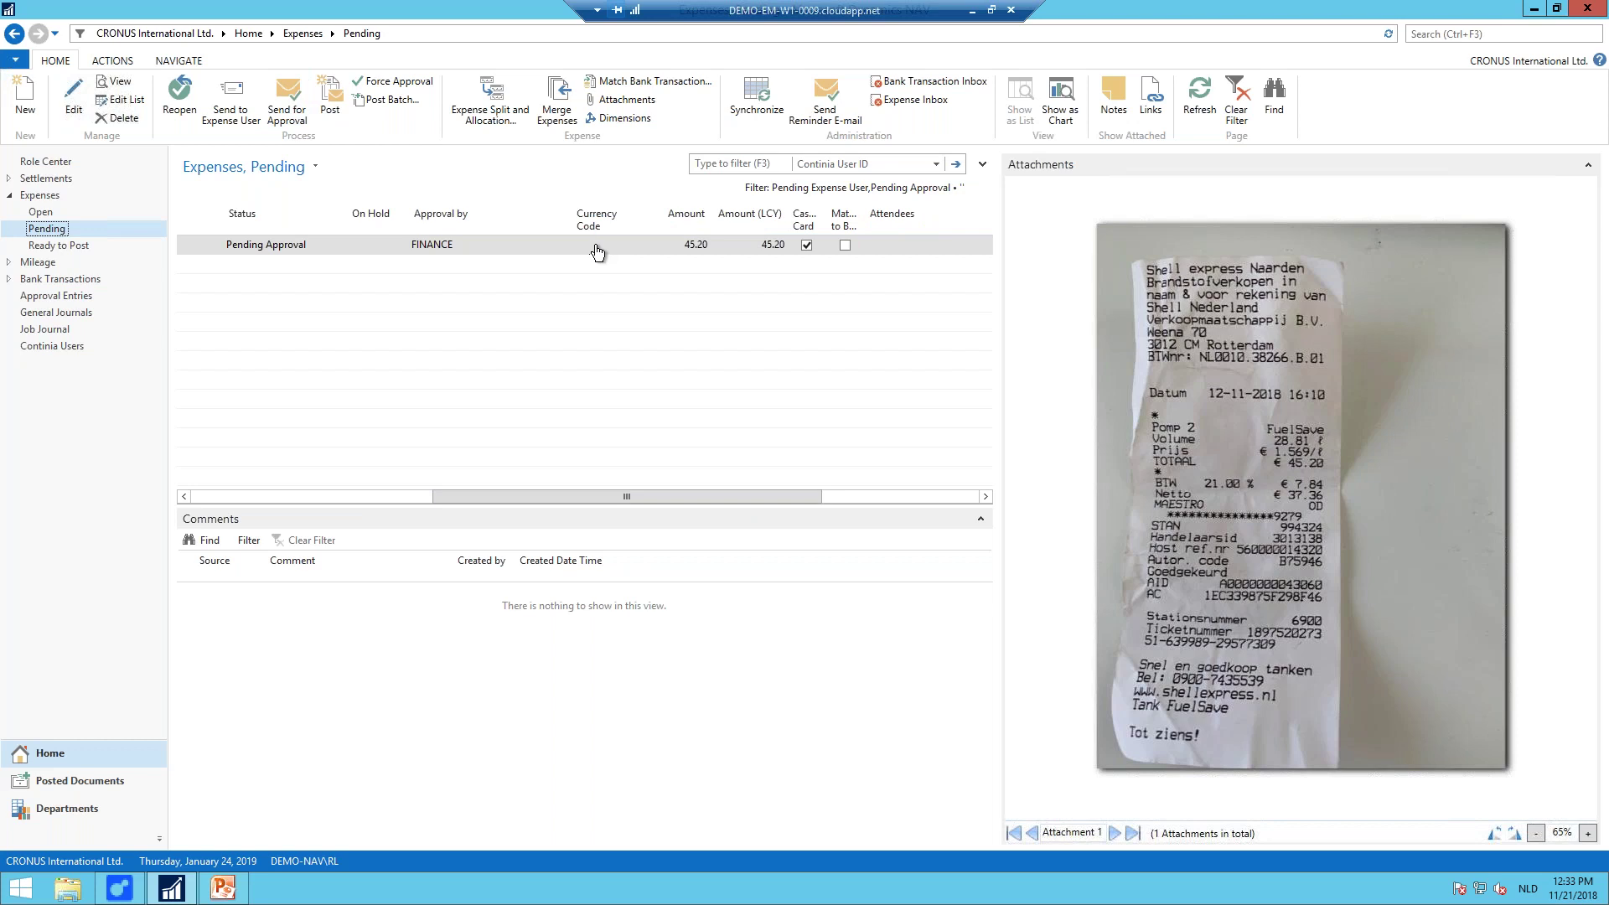
left_click(806, 245)
left_click_drag(813, 496, 950, 494)
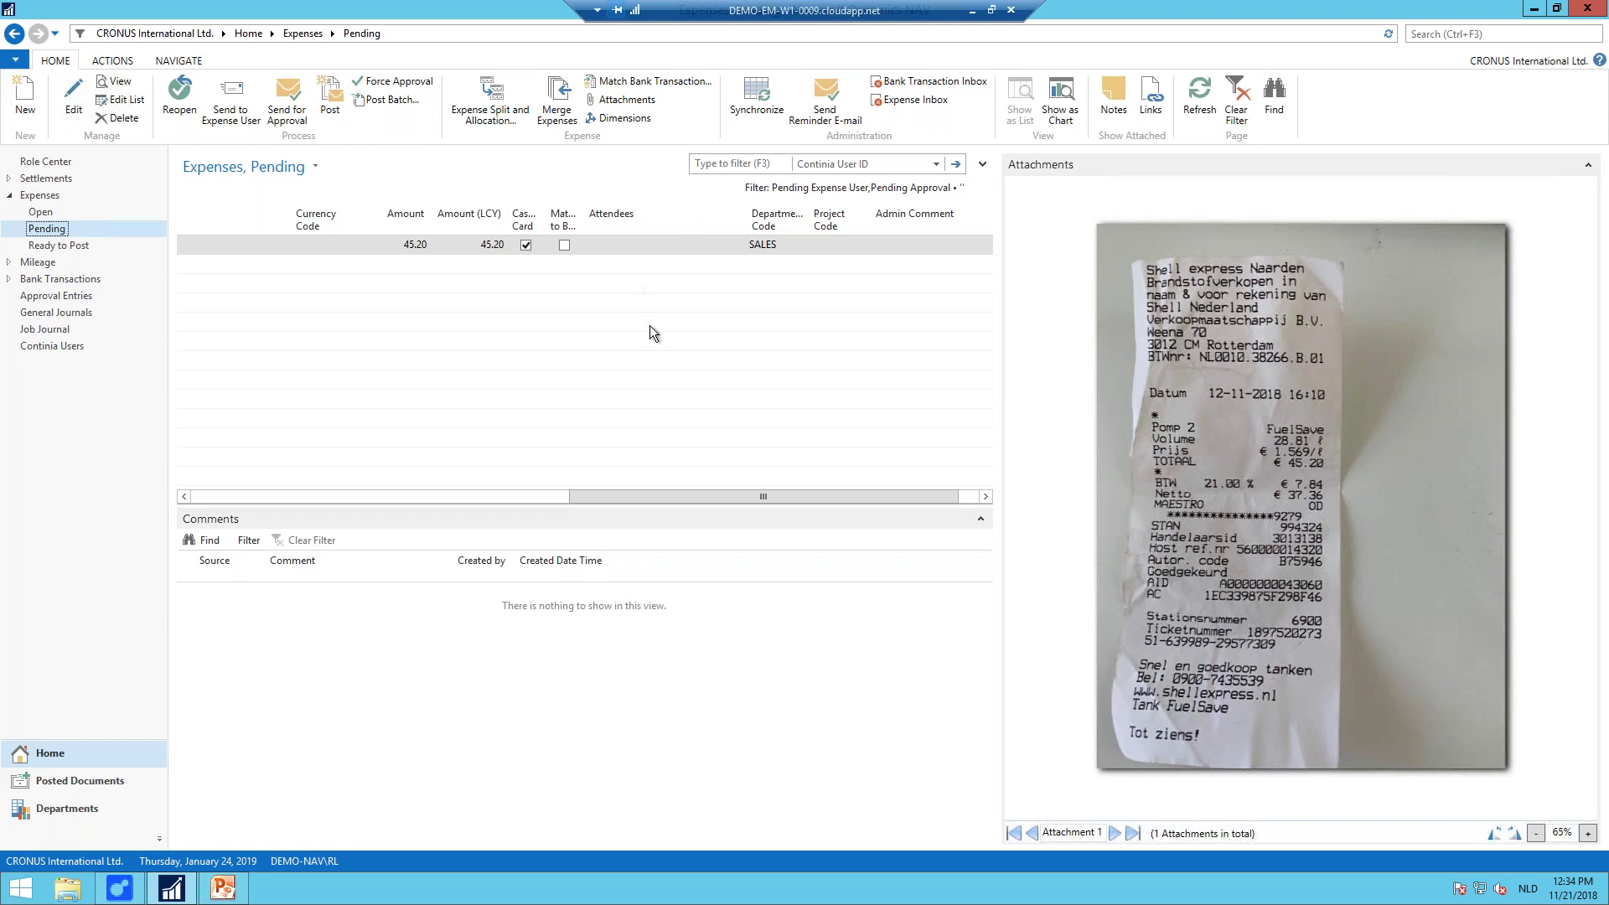
left_click_drag(741, 501, 414, 449)
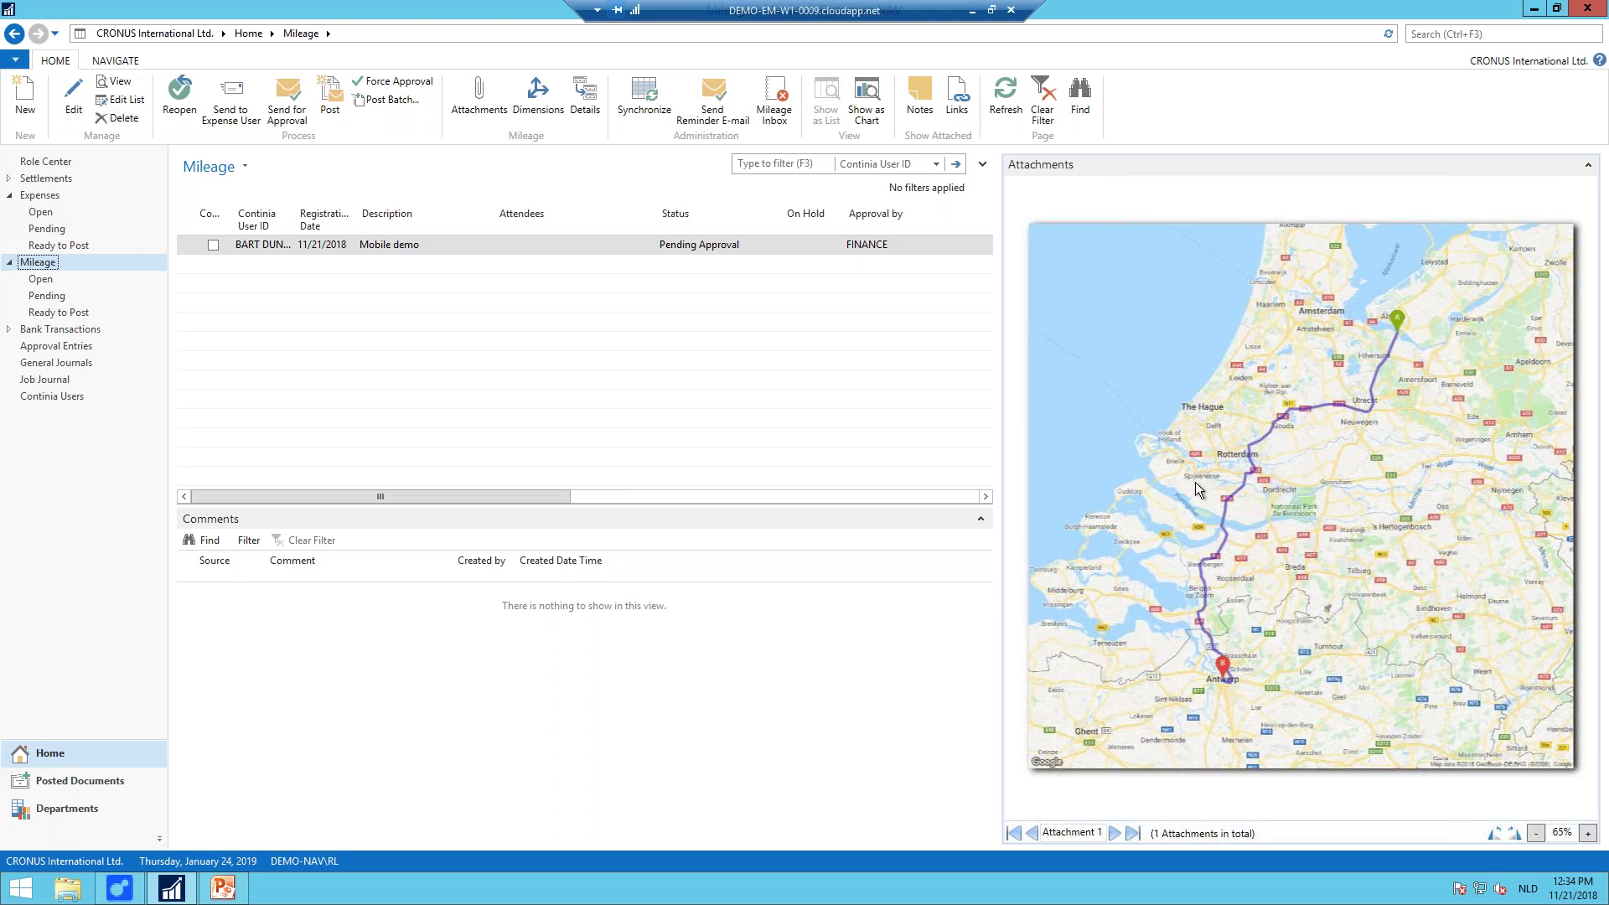
Step: Hide the NAV window to reveal the Continia Demo System launcher
key("alt+F4")
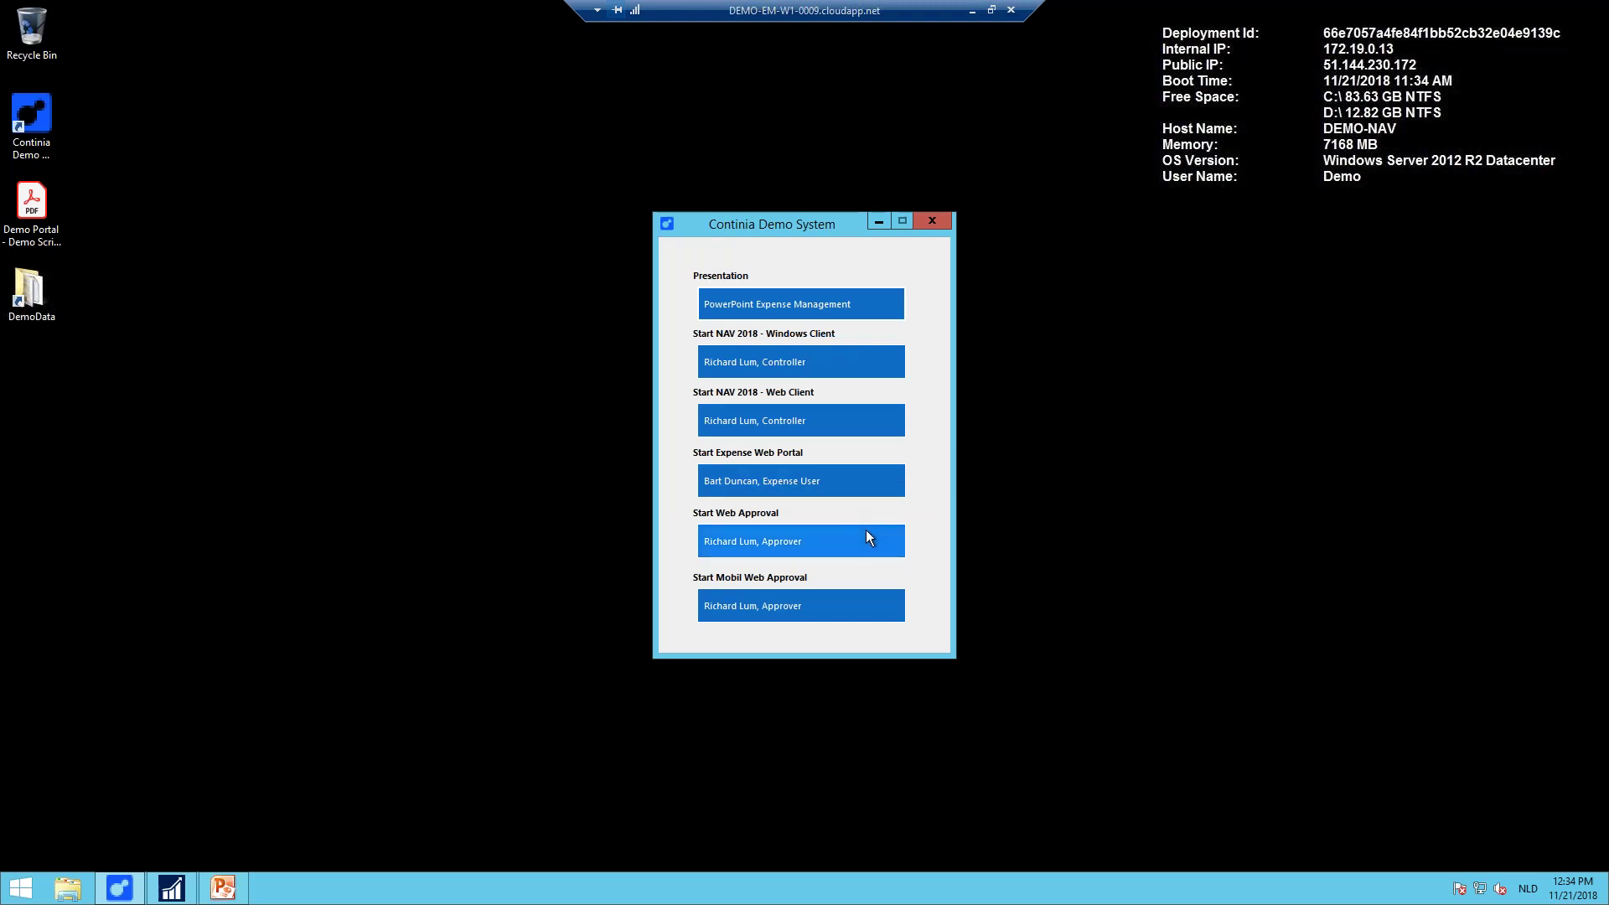
Step: Approve the Fuel for temporary car expense in Approval Entries
left_click(182, 885)
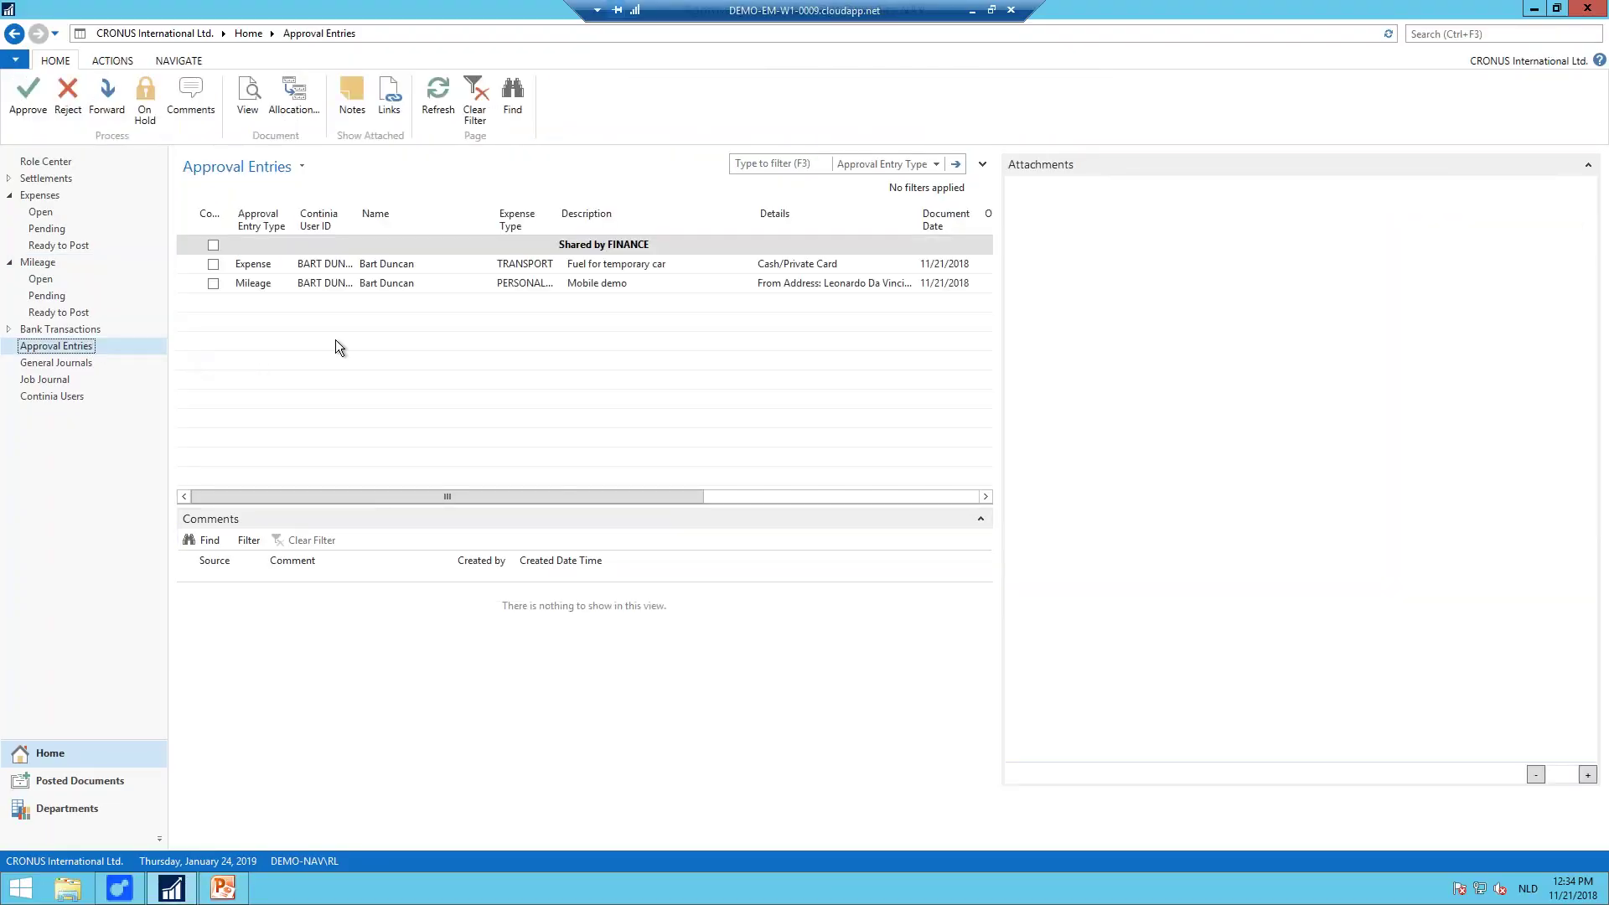
left_click(837, 264)
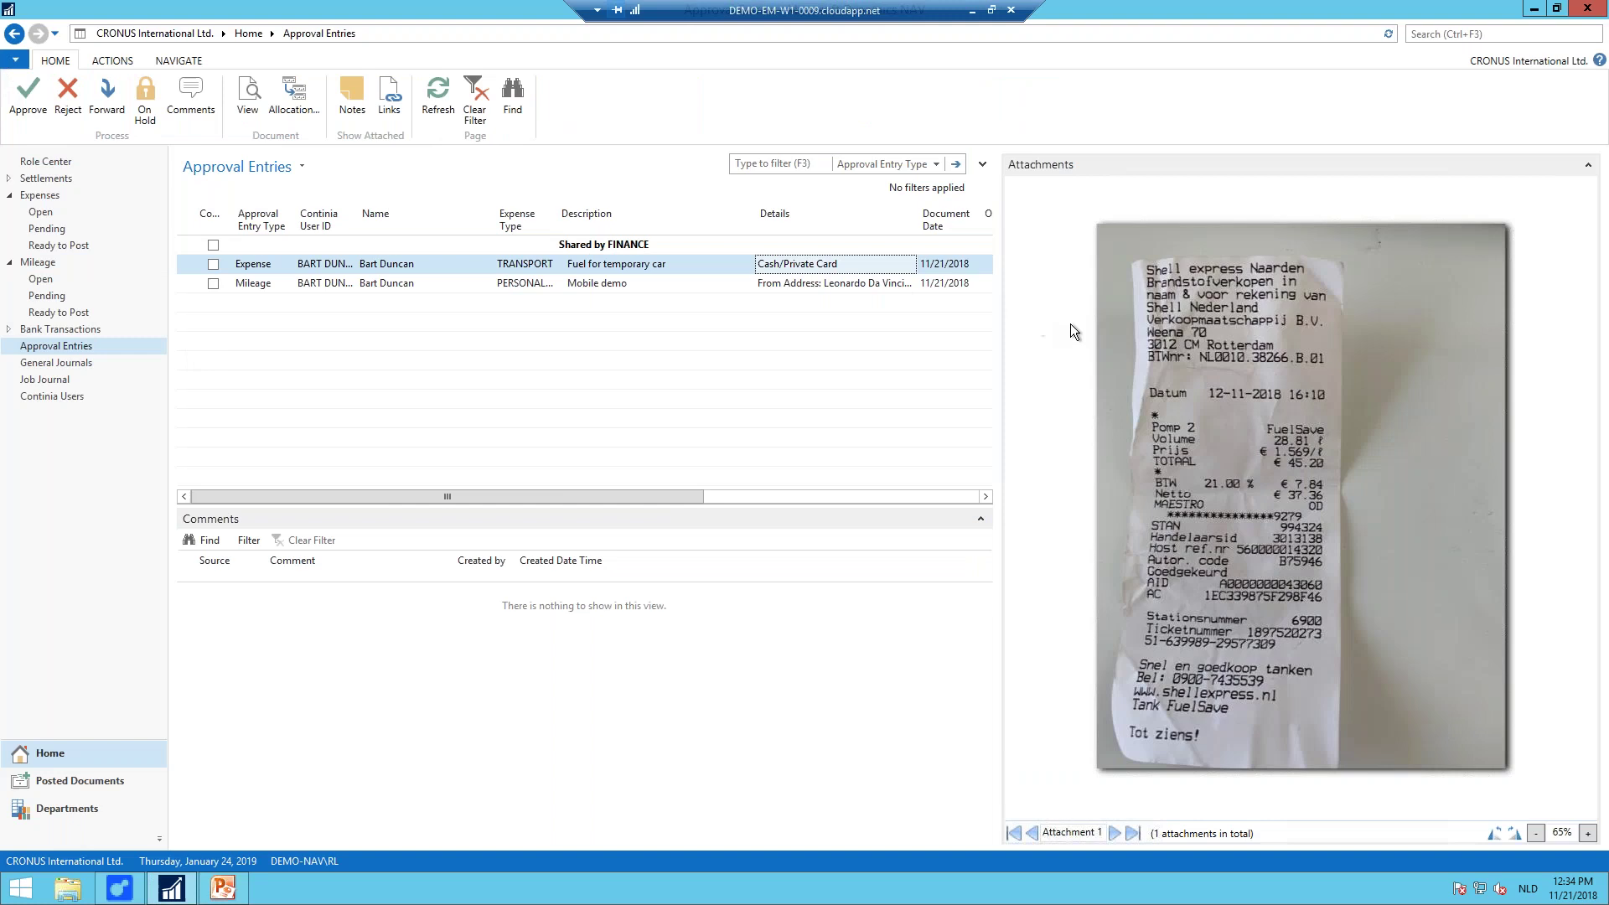
left_click_drag(630, 491, 414, 407)
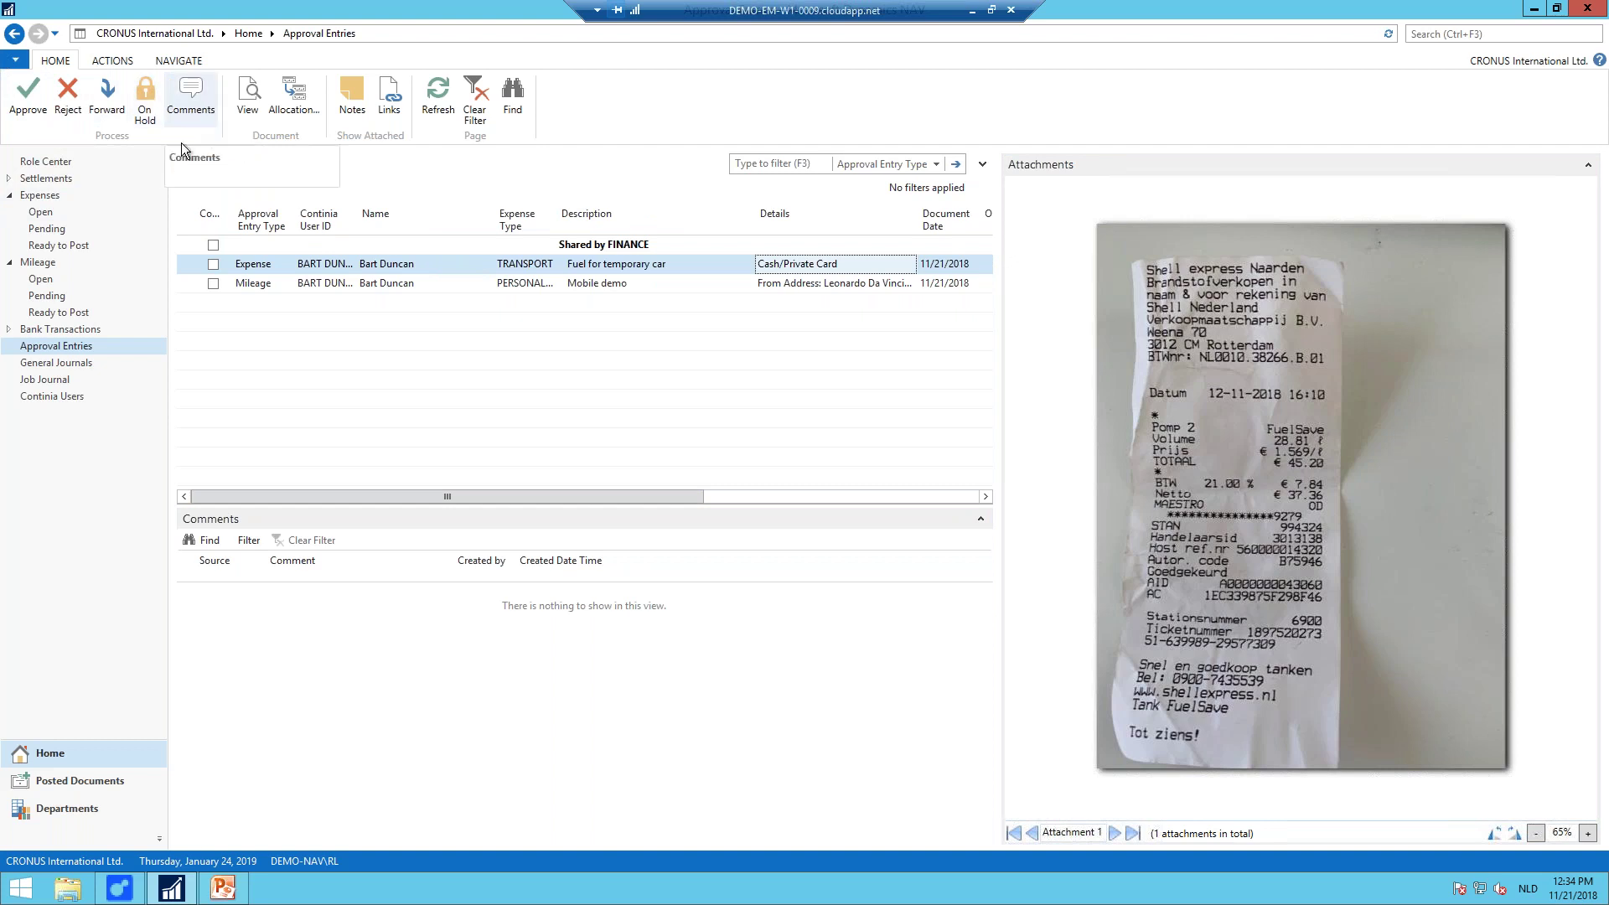
left_click(34, 113)
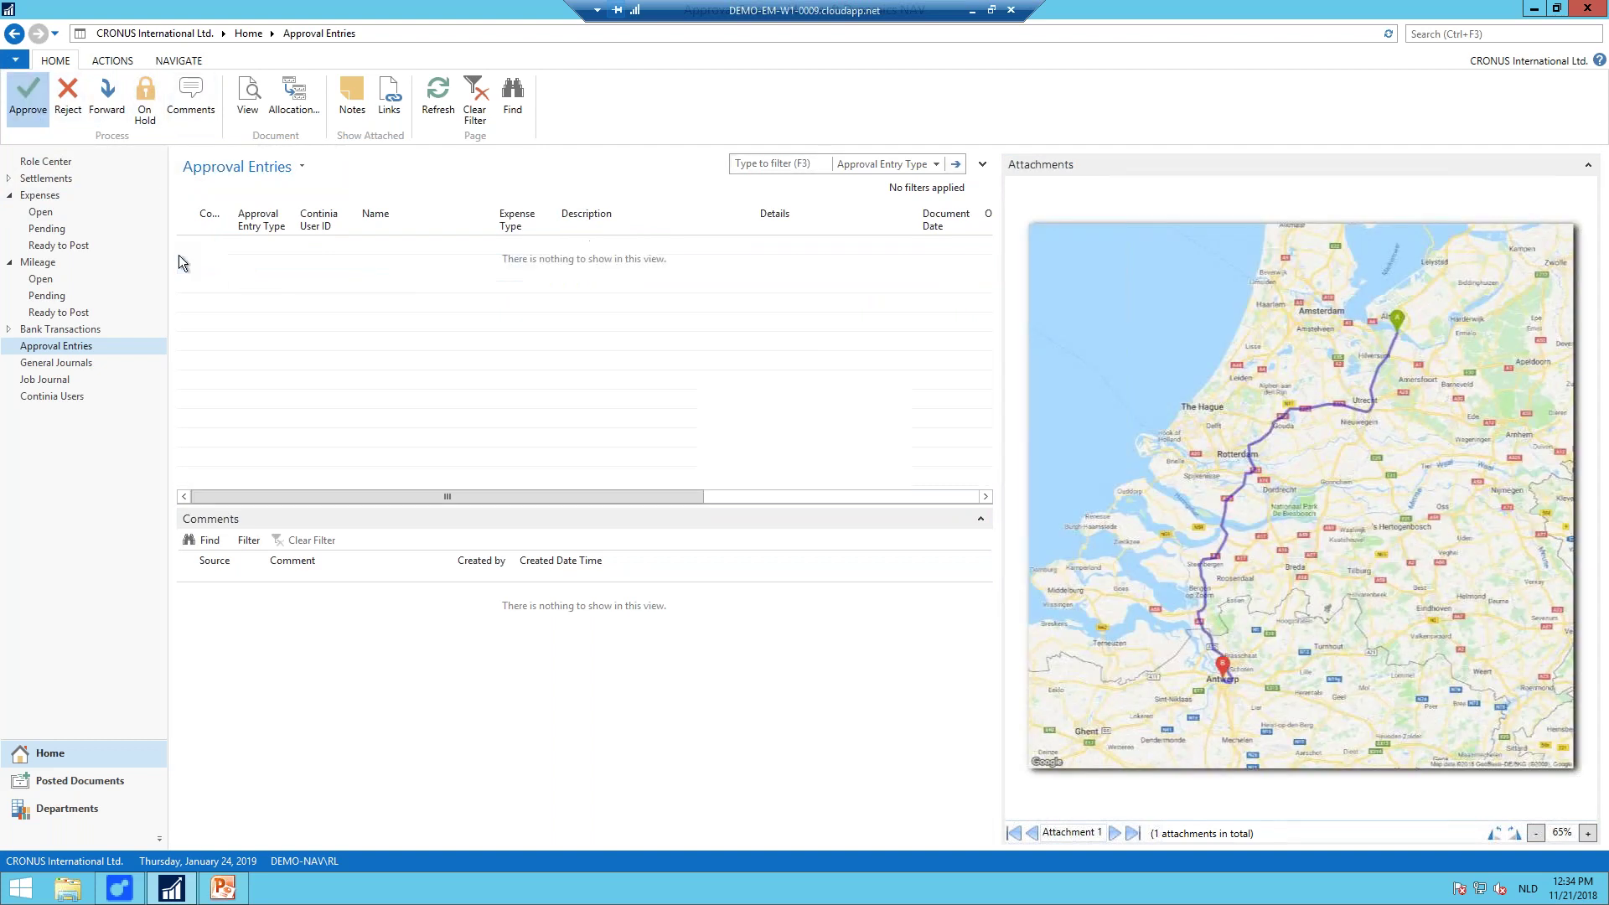
Step: Post the fuel expense and the Mobile demo mileage from their Ready to Post lists
left_click(58, 245)
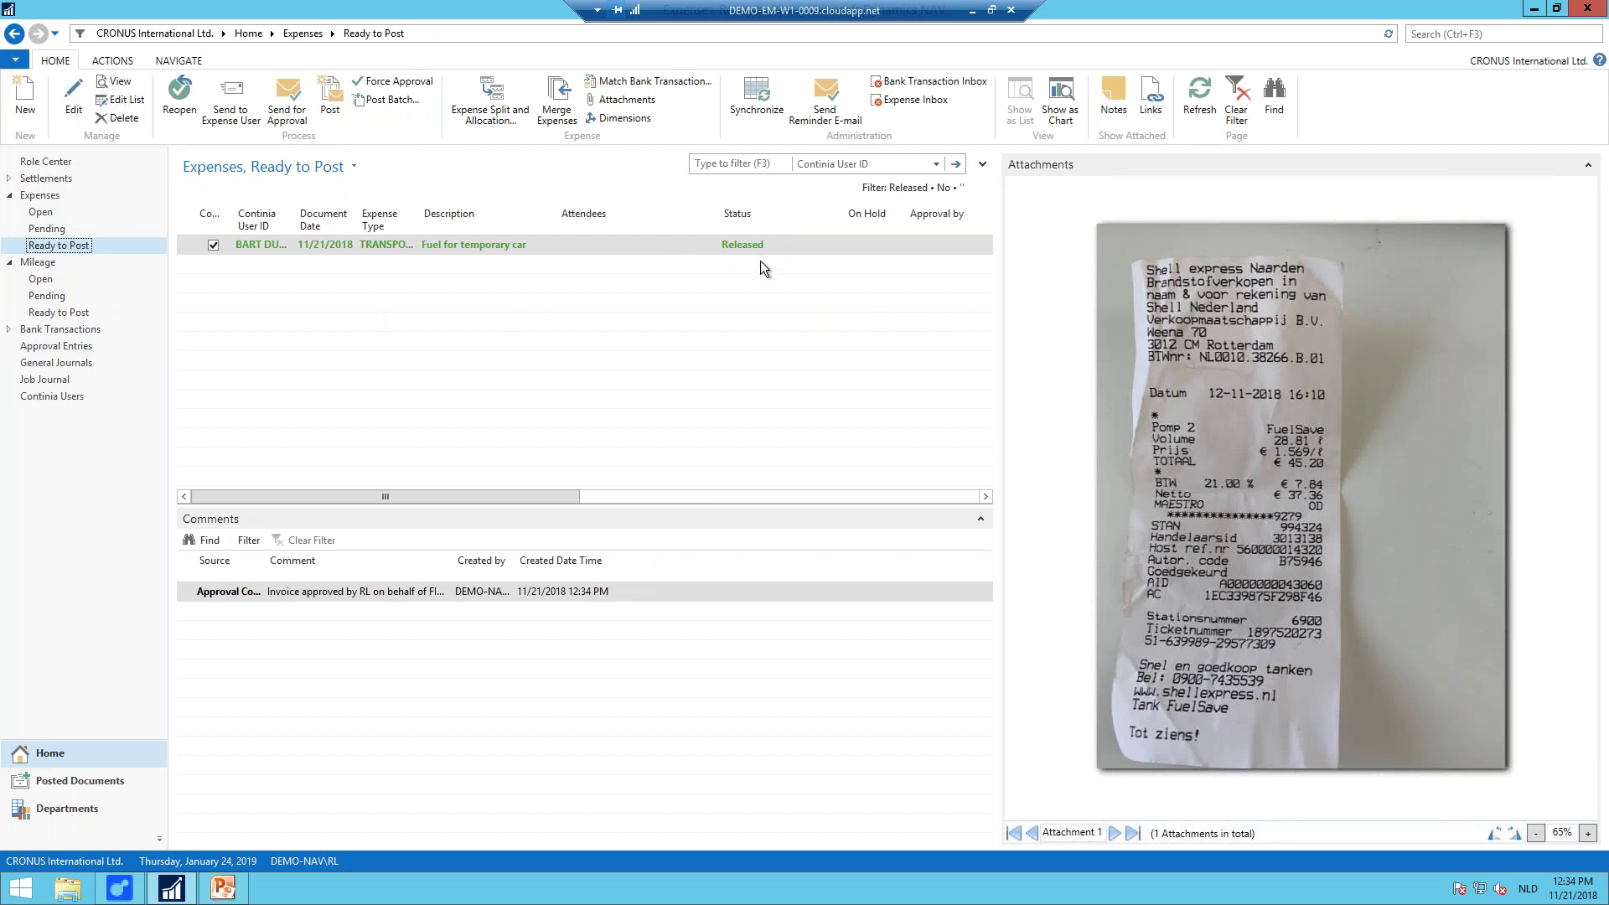
left_click(330, 106)
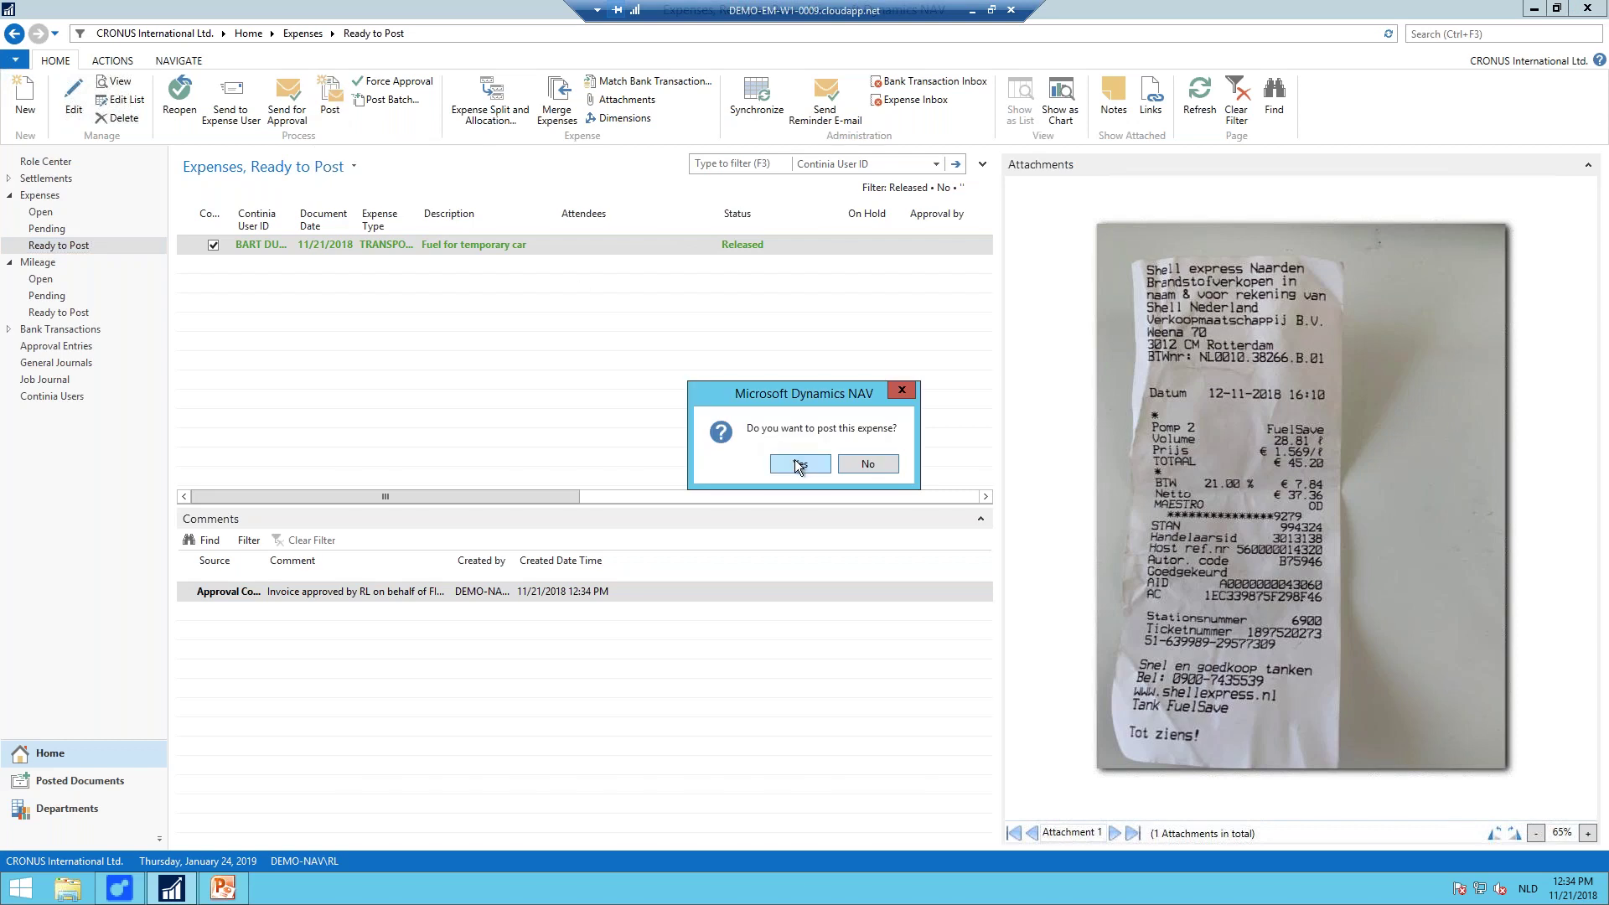
left_click(798, 465)
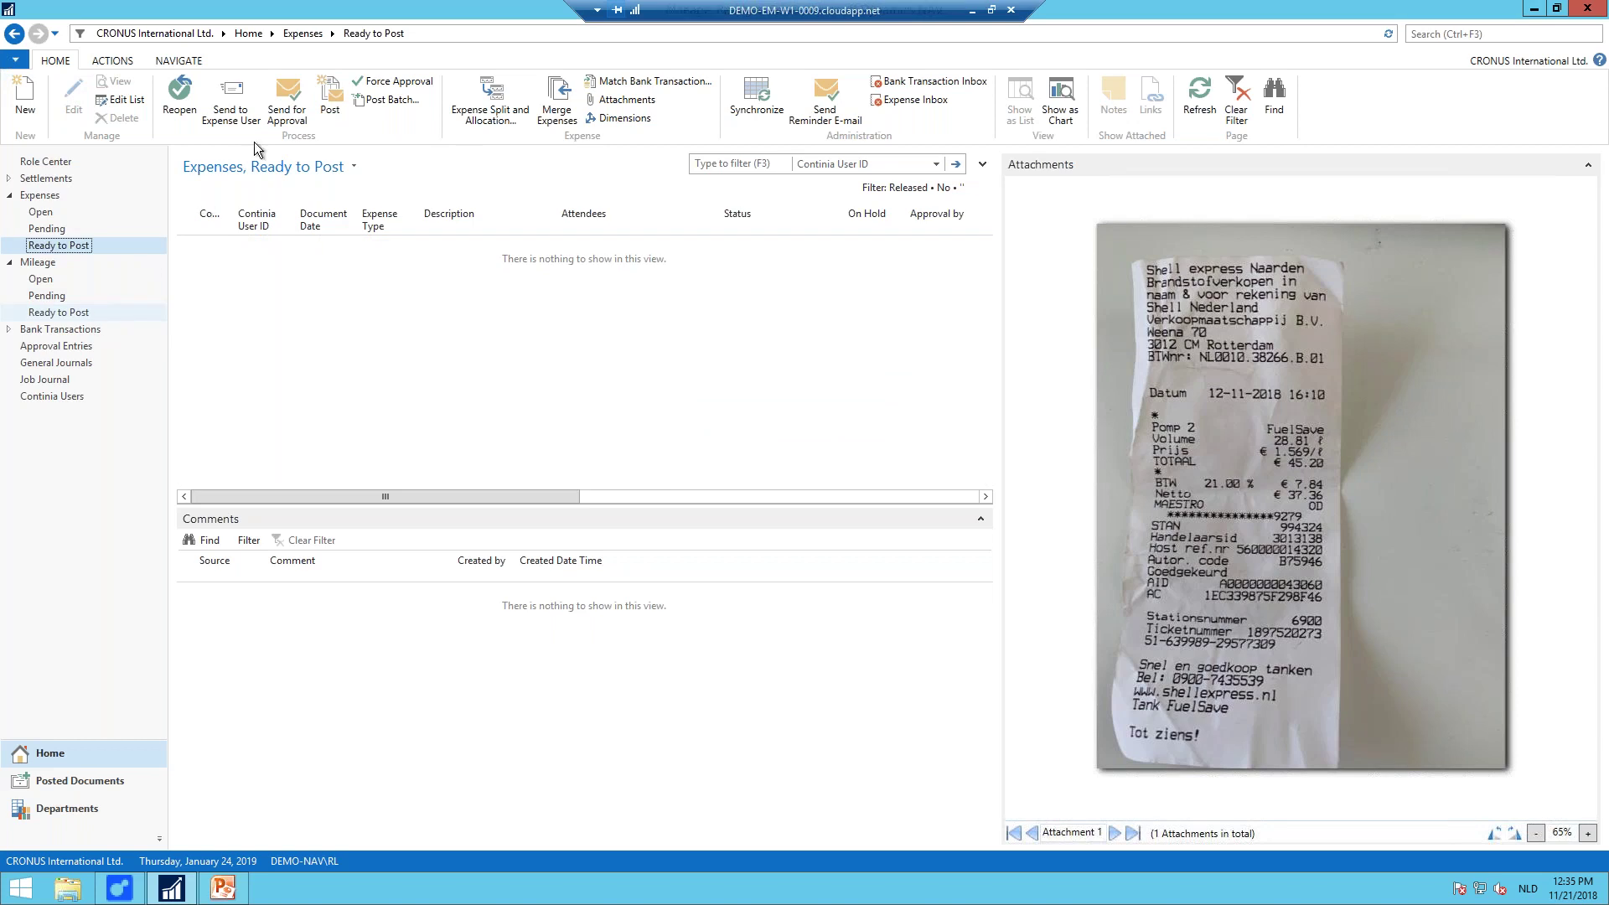
left_click(330, 105)
left_click(797, 471)
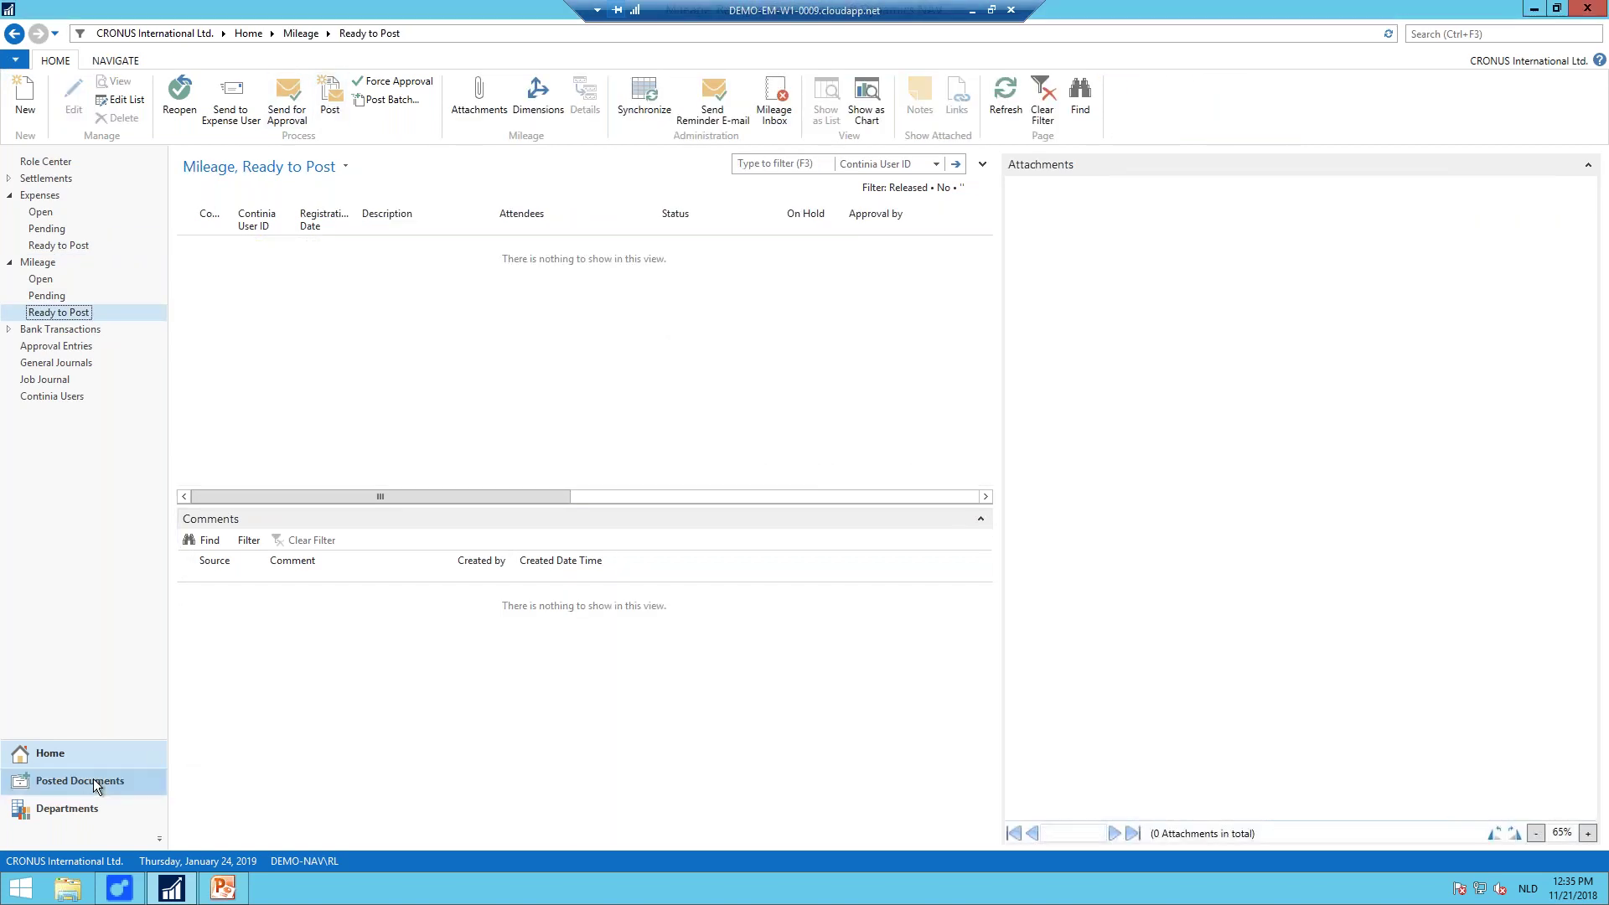
Step: Confirm the fuel expense under Posted Expenses, then minimise the remote desktop session
left_click(93, 778)
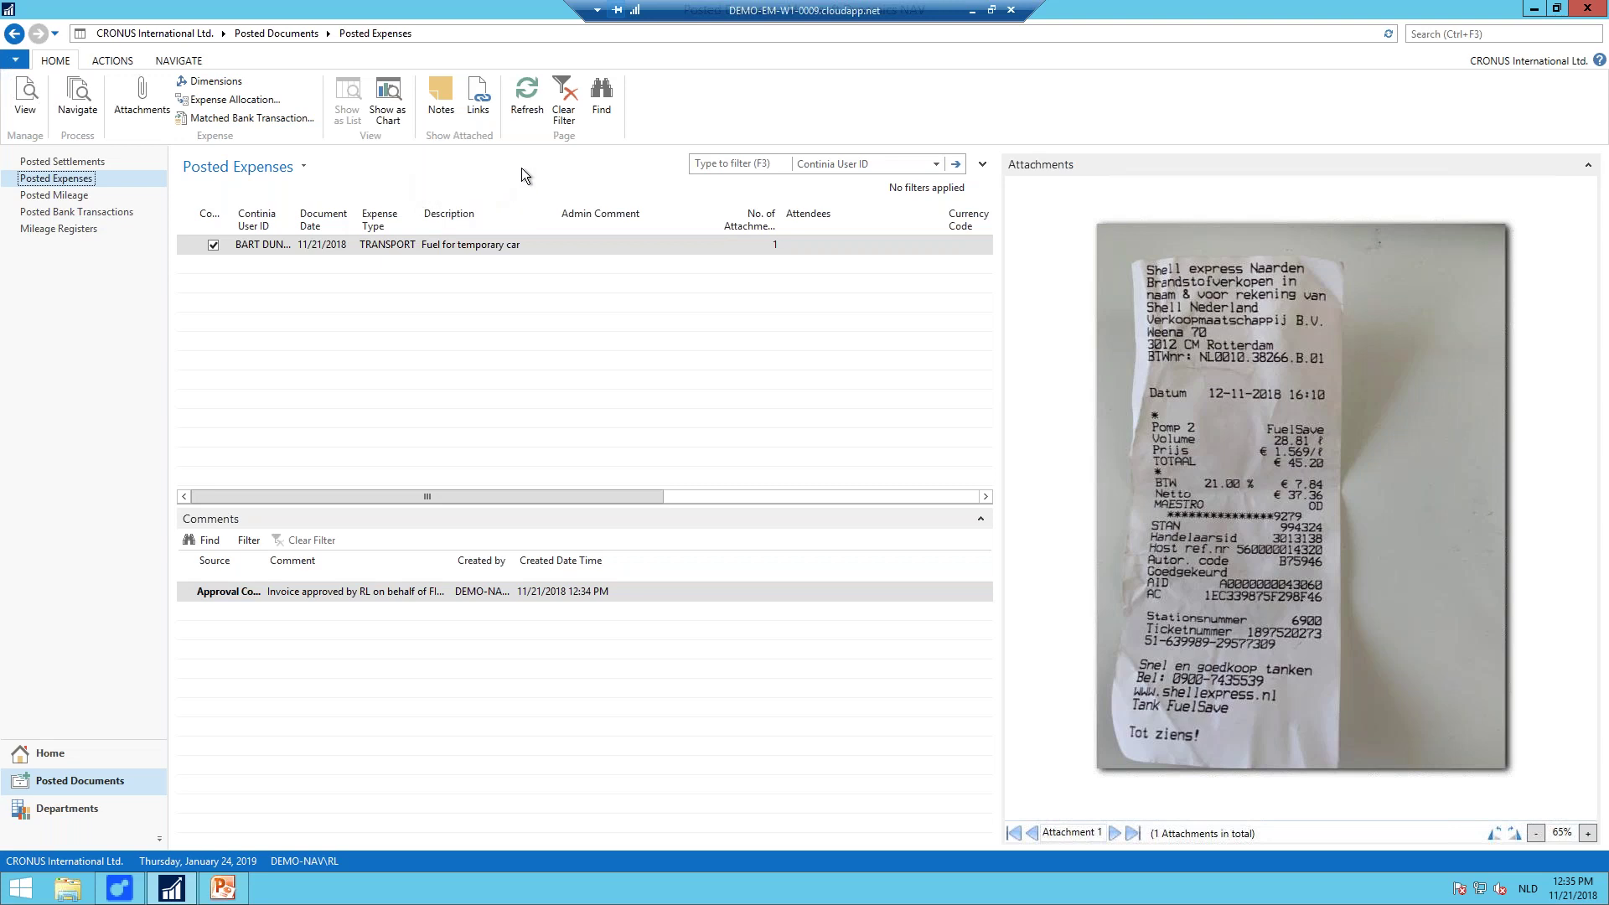
left_click(970, 14)
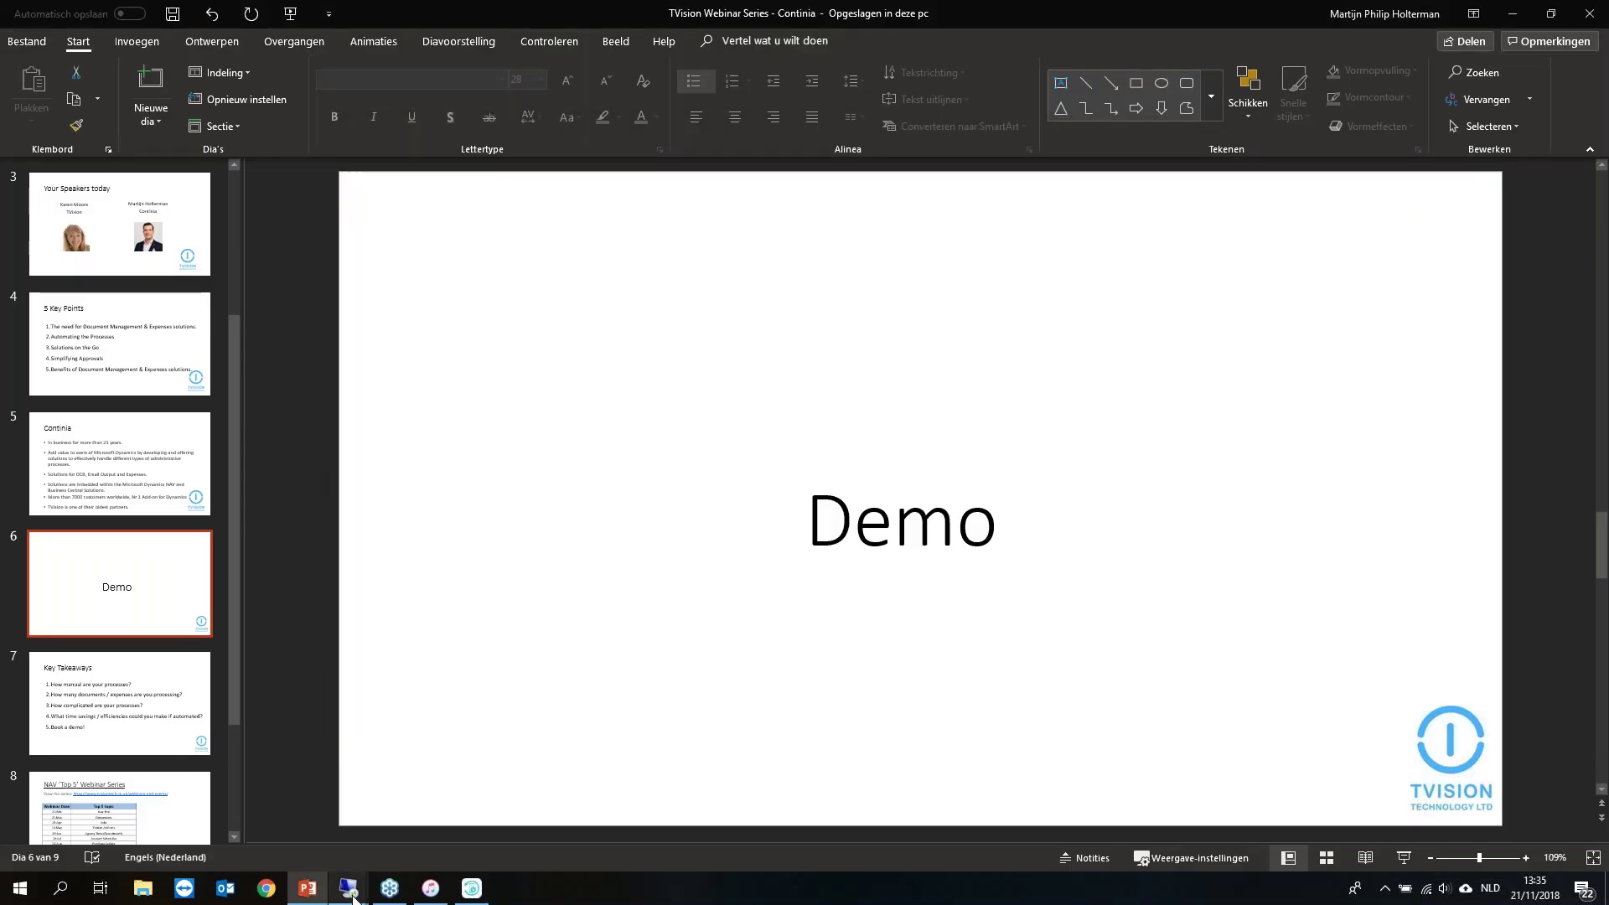
Step: Switch to the Document Output demo session, dismiss Outlook's activation wizard, and maximise the NAV window
mouse_move(351, 893)
left_click(526, 828)
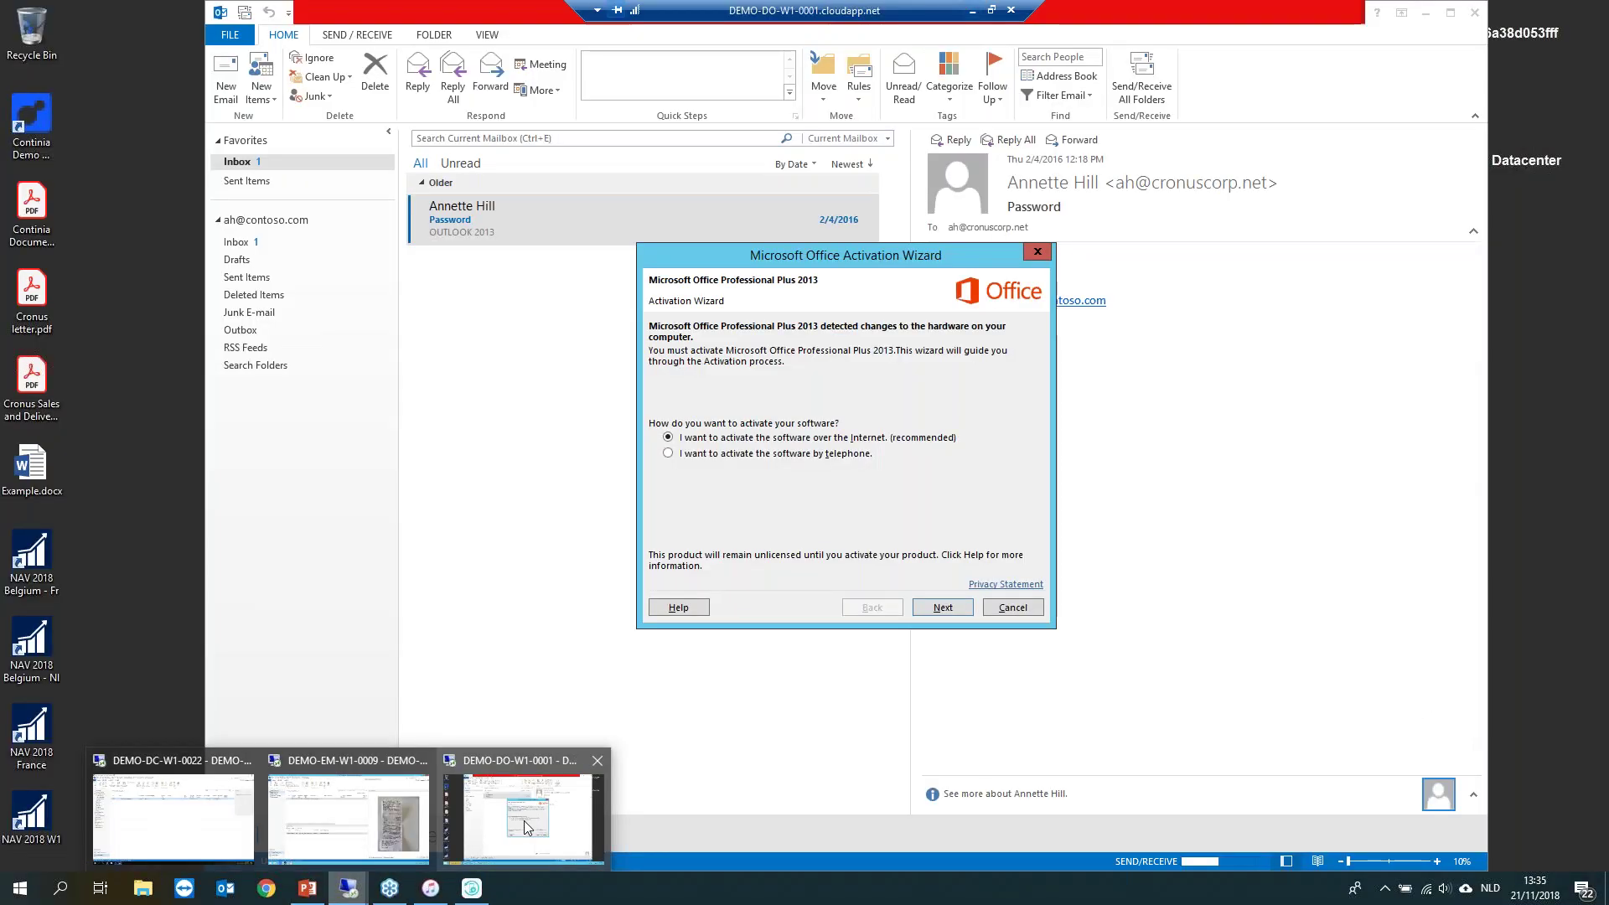
left_click(997, 605)
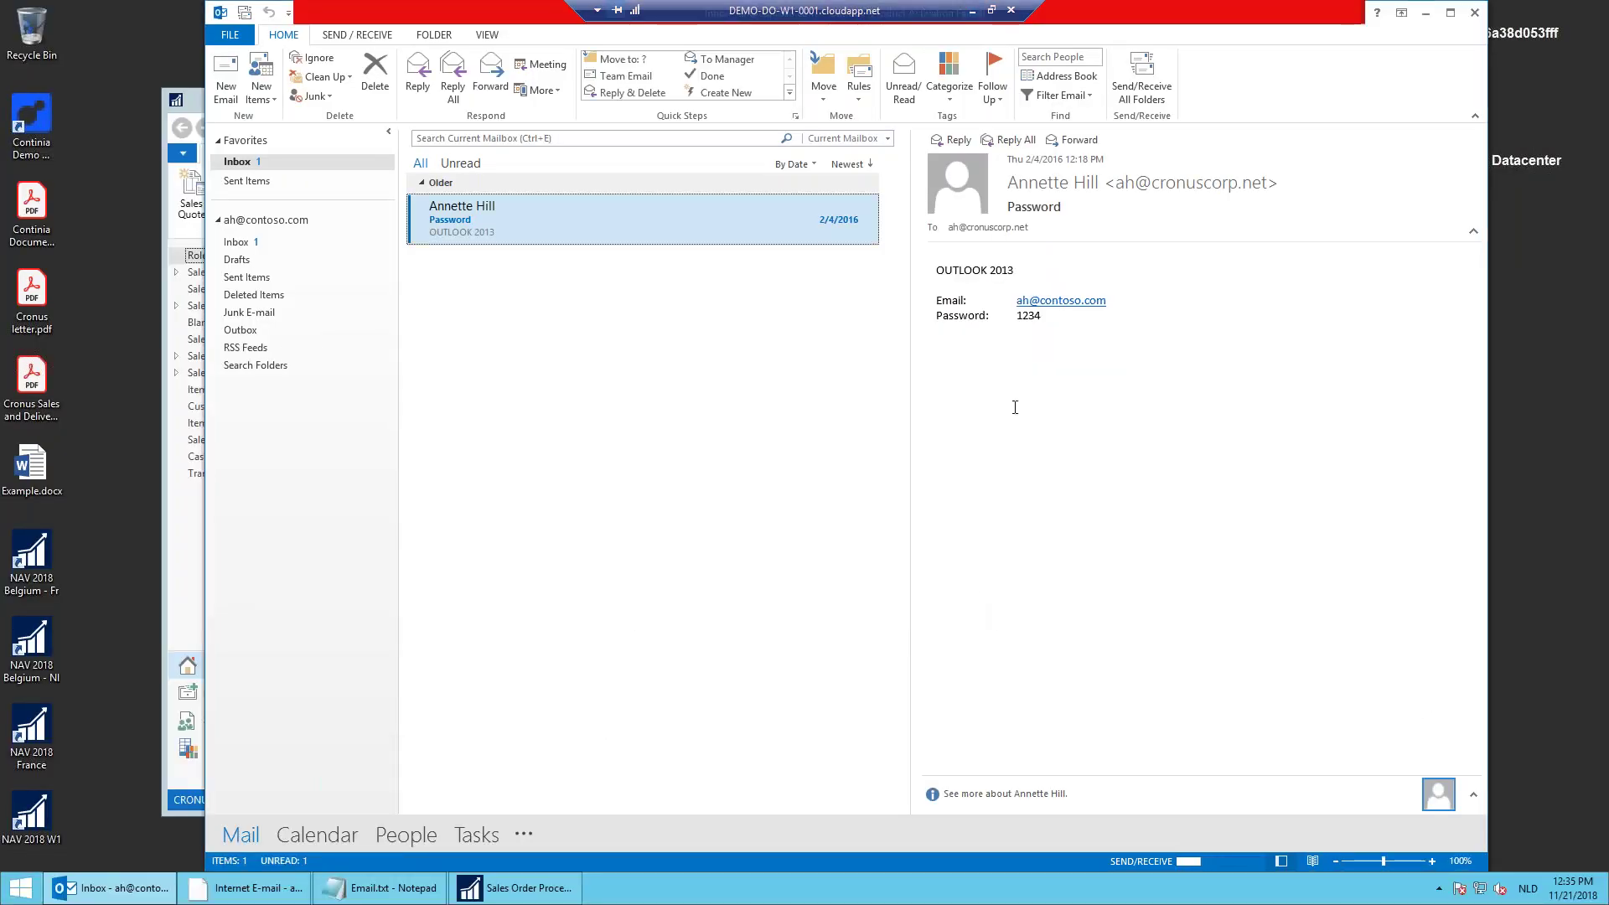
left_click(1425, 13)
left_click(1407, 97)
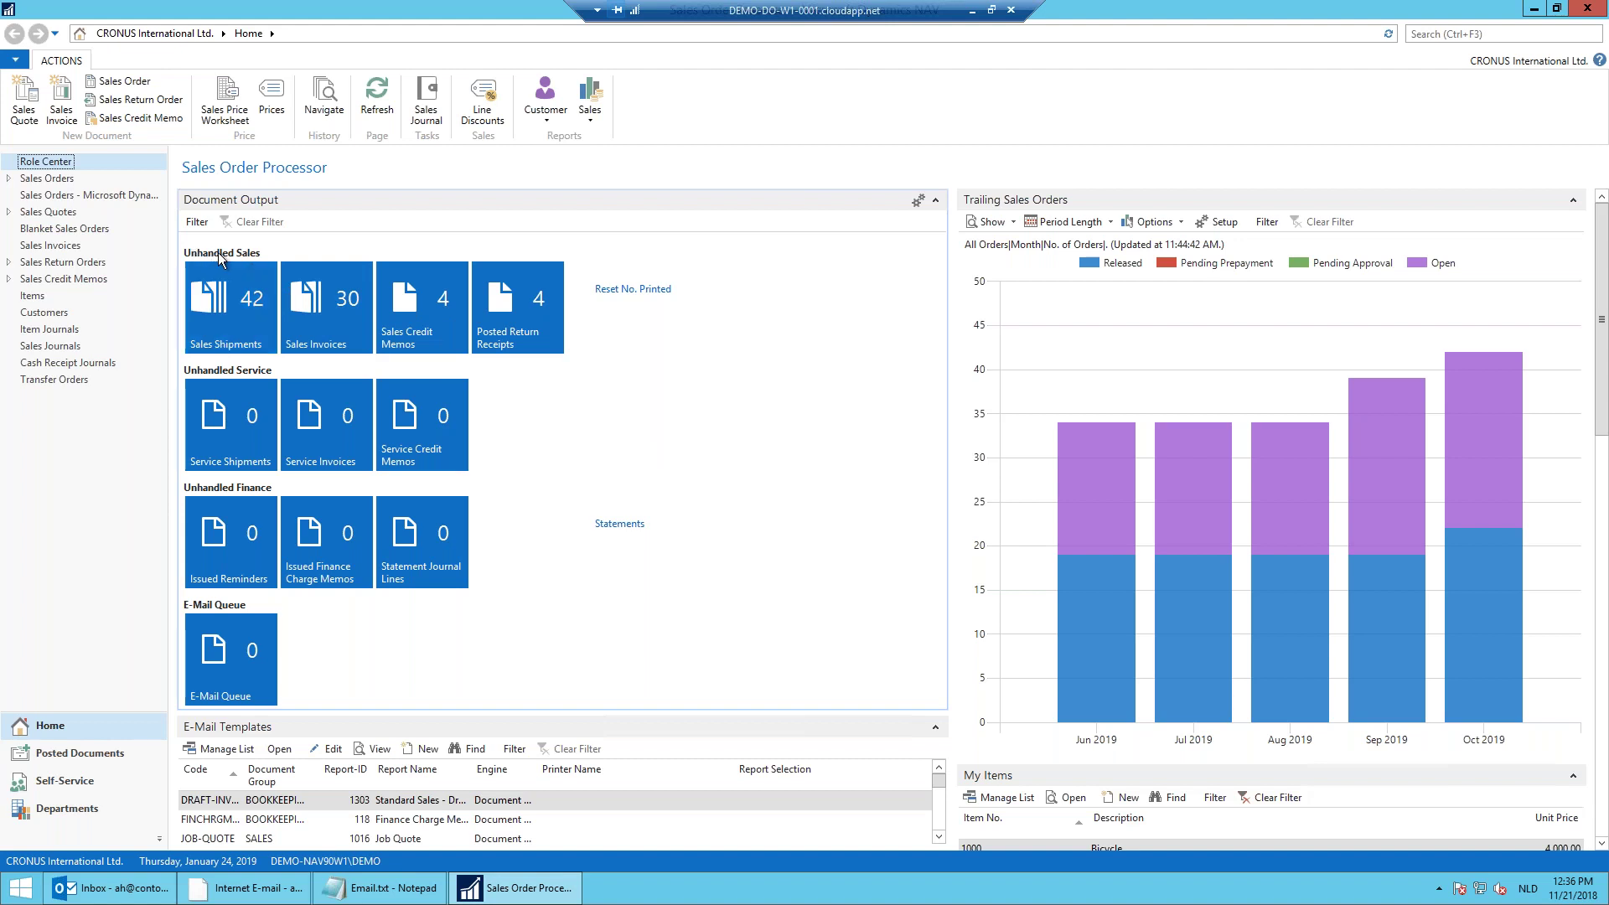
Step: Open the Unhandled Posted Sales Invoices list full-screen and e-mail invoice 103001 through Outlook
left_click(315, 292)
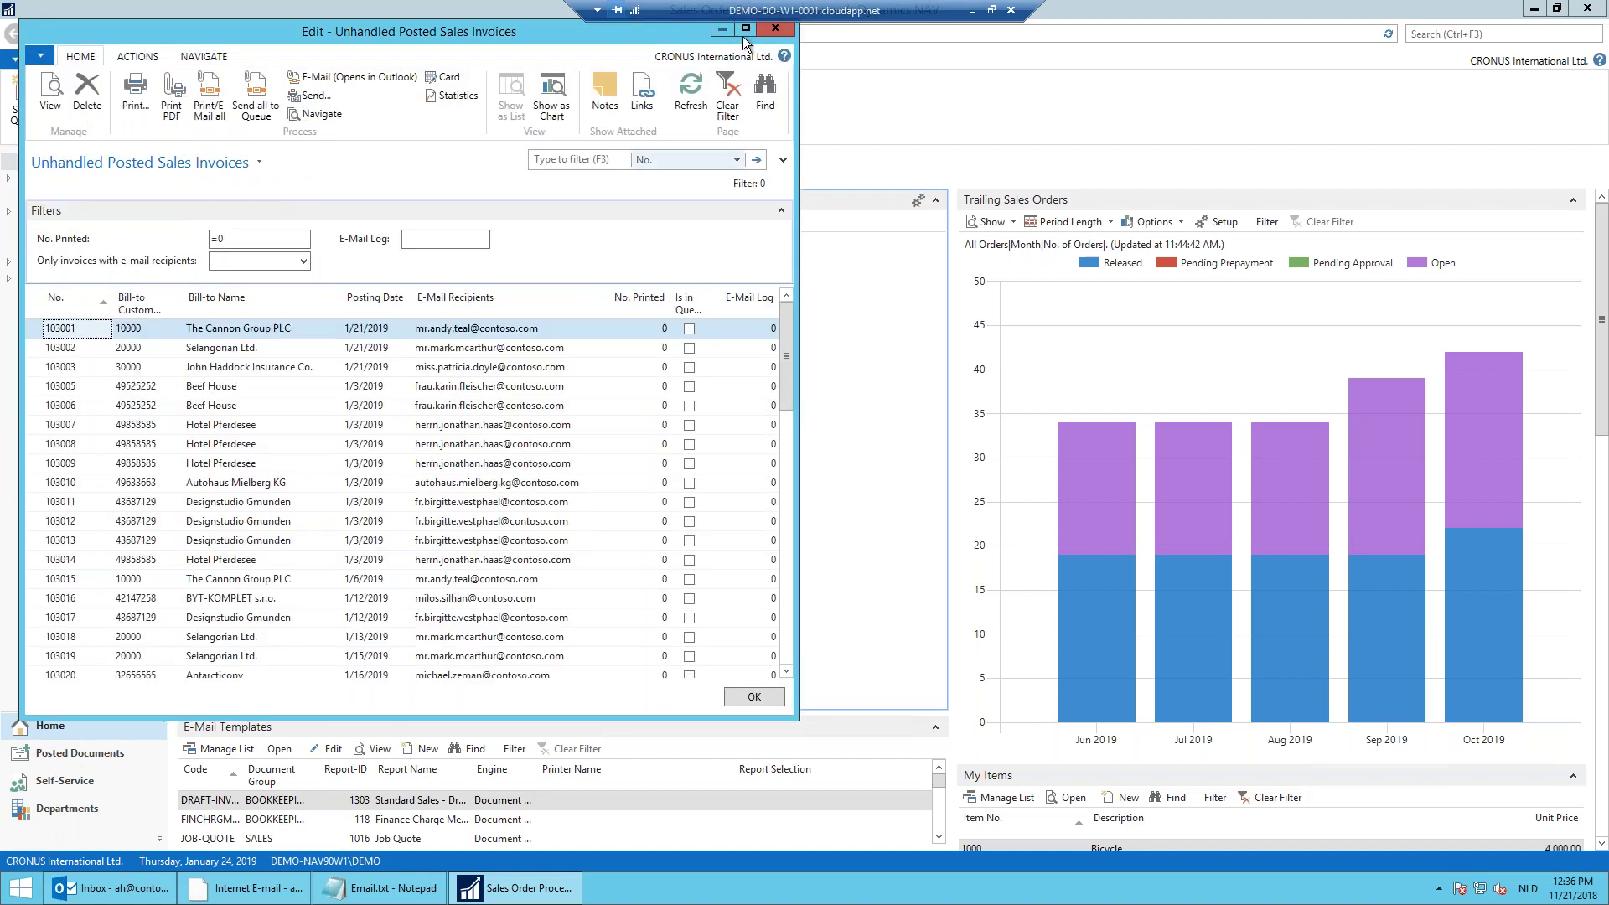
left_click(744, 30)
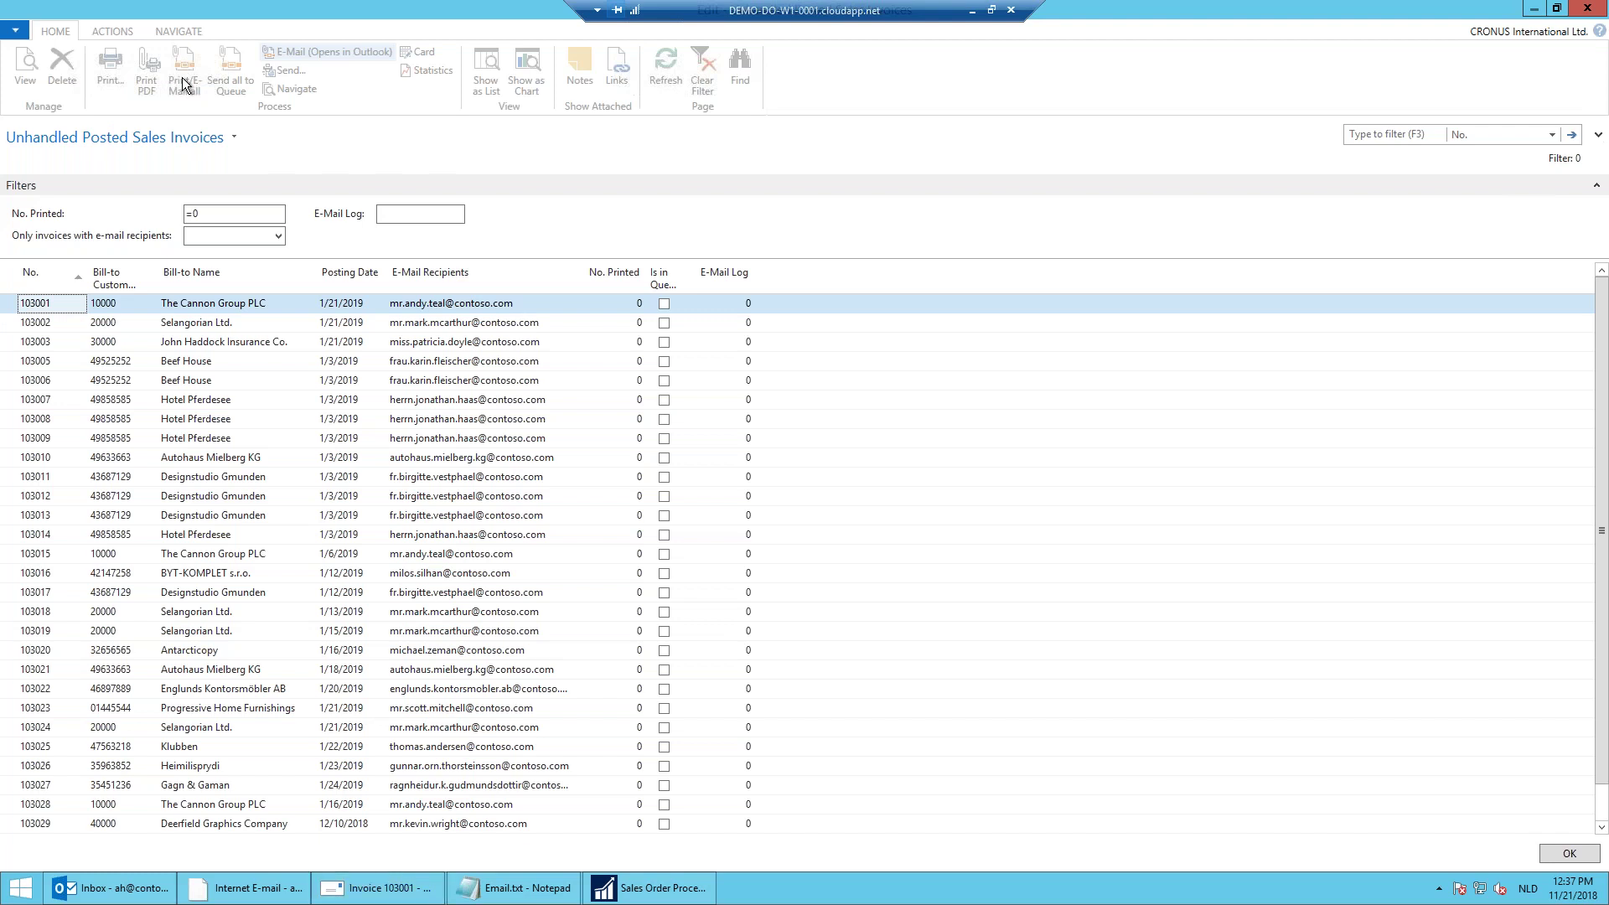
Step: Check Invoice 103001.pdf, send that e-mail, and e-mail all remaining unhandled invoices
mouse_move(400, 890)
left_click(411, 890)
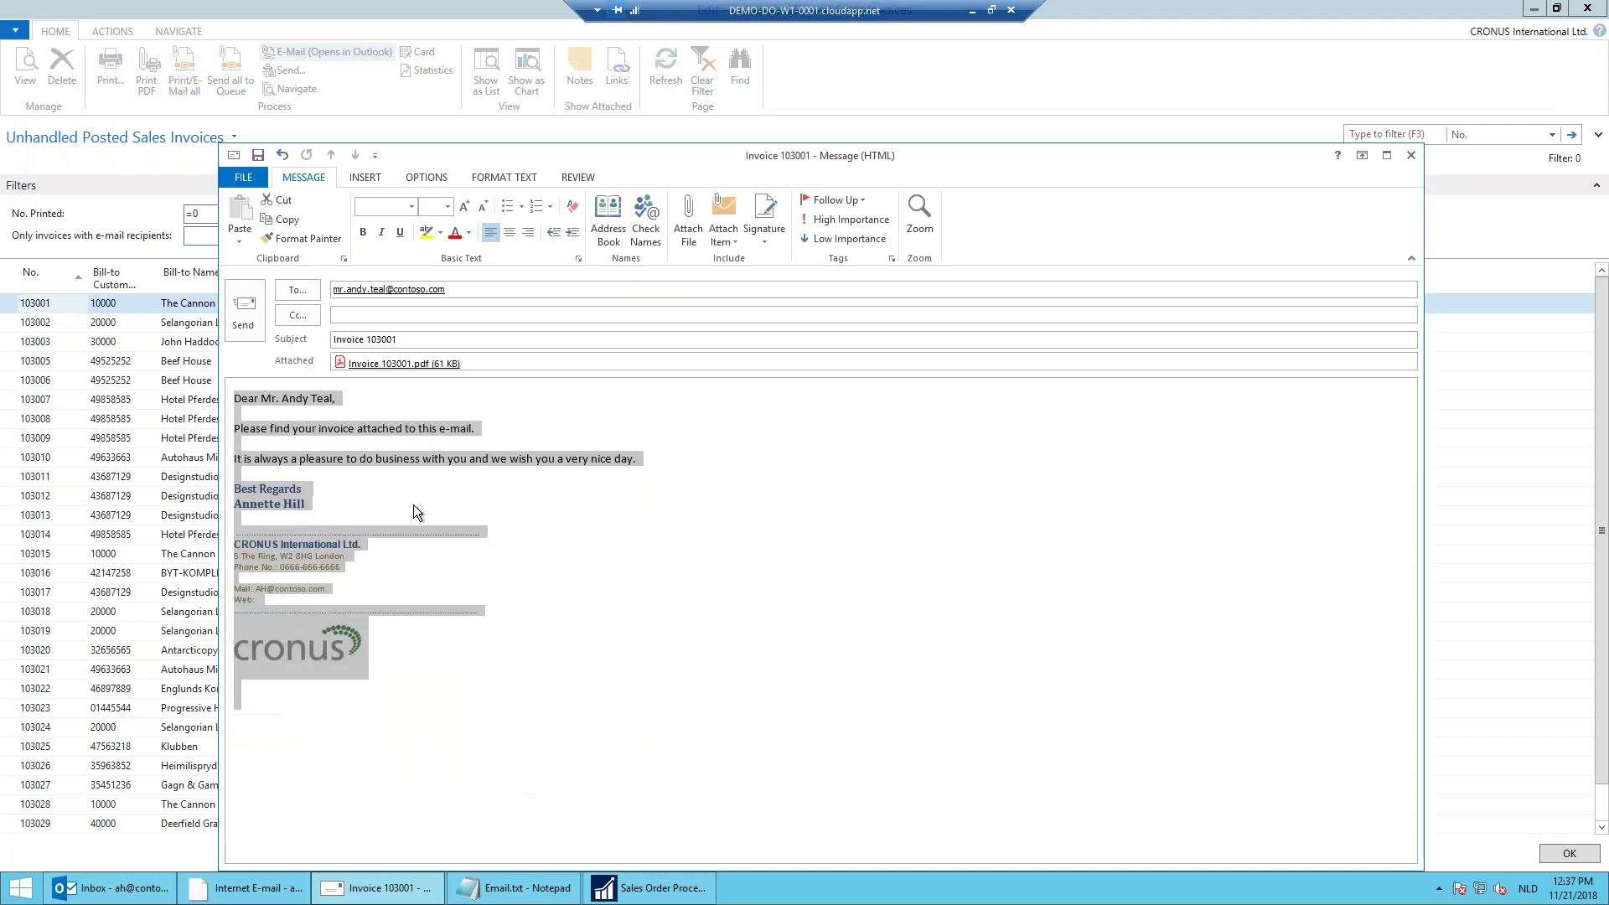
left_click(429, 484)
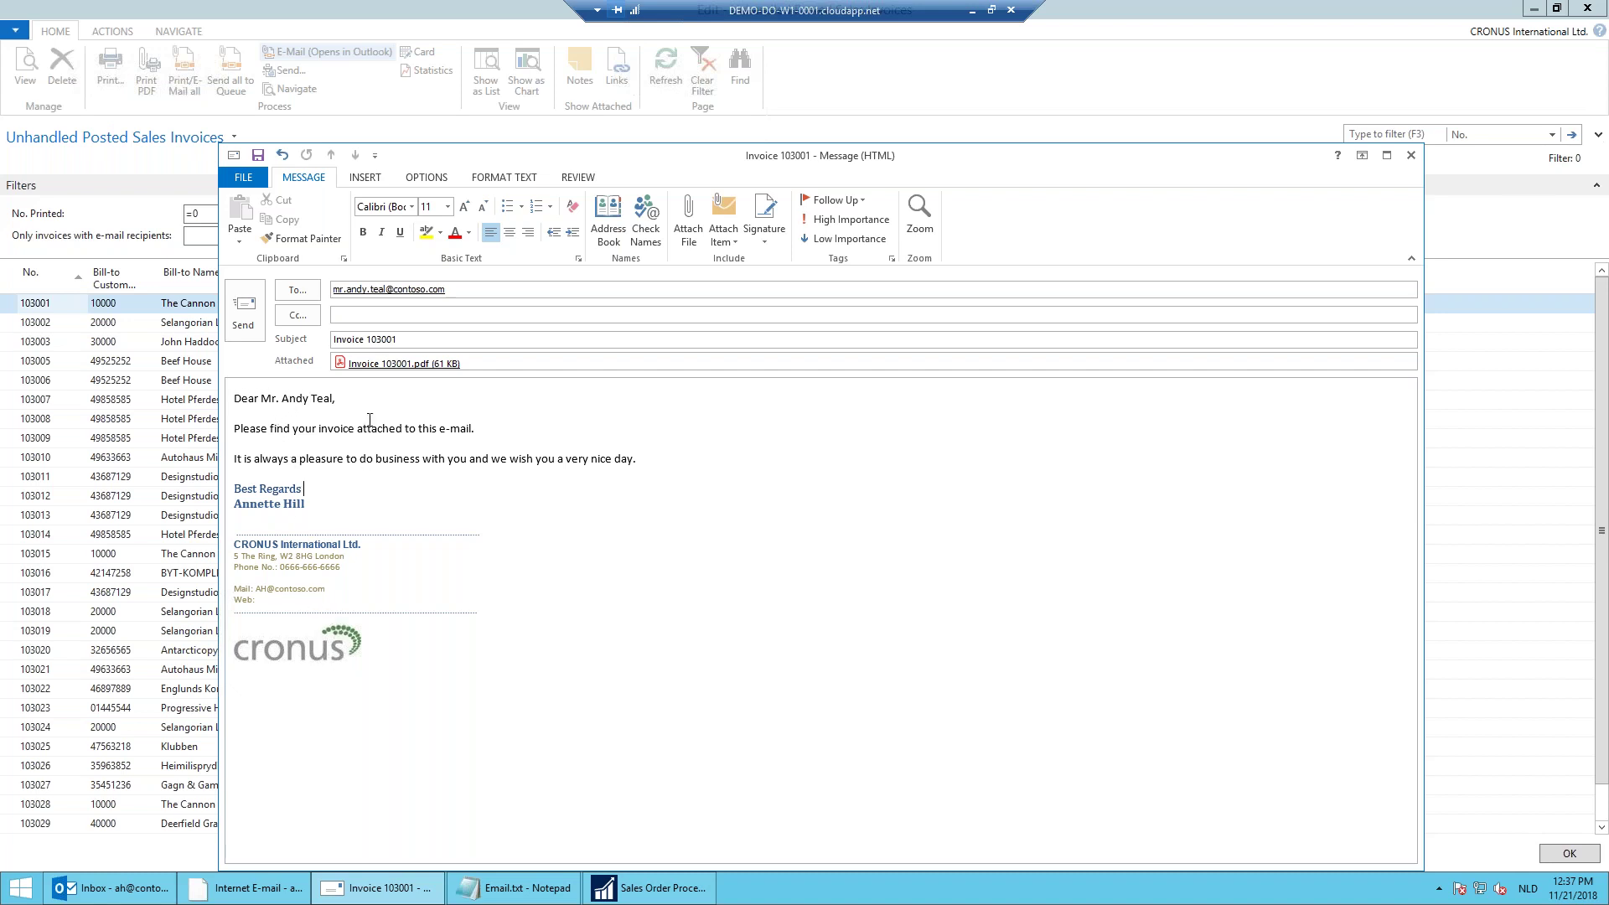
left_click(381, 363)
double_click(408, 367)
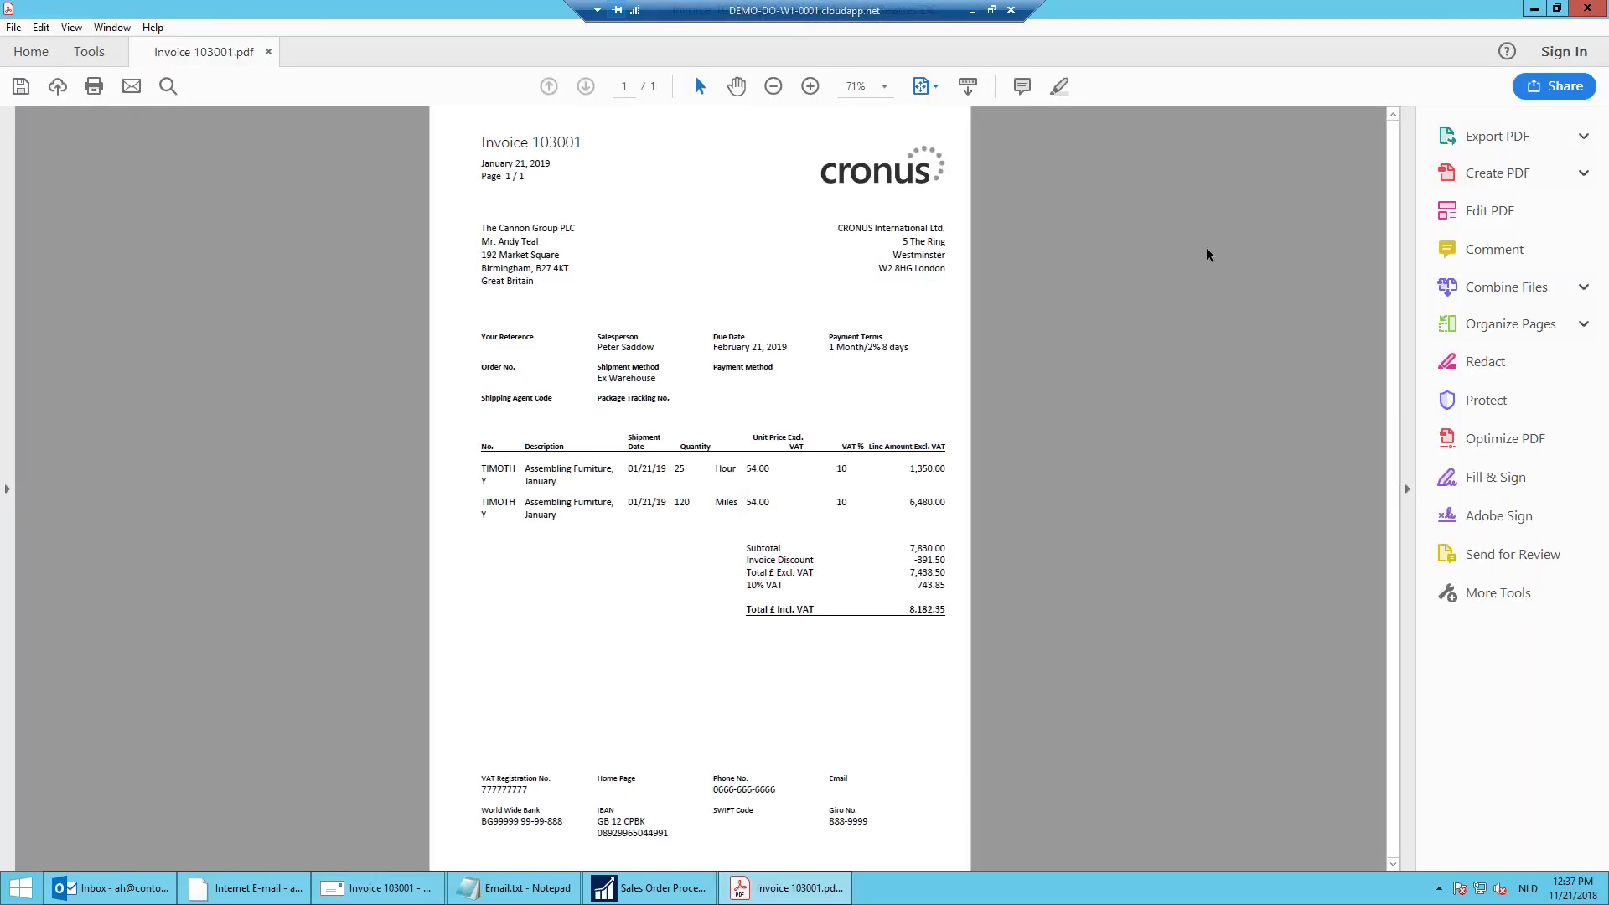
left_click(1586, 8)
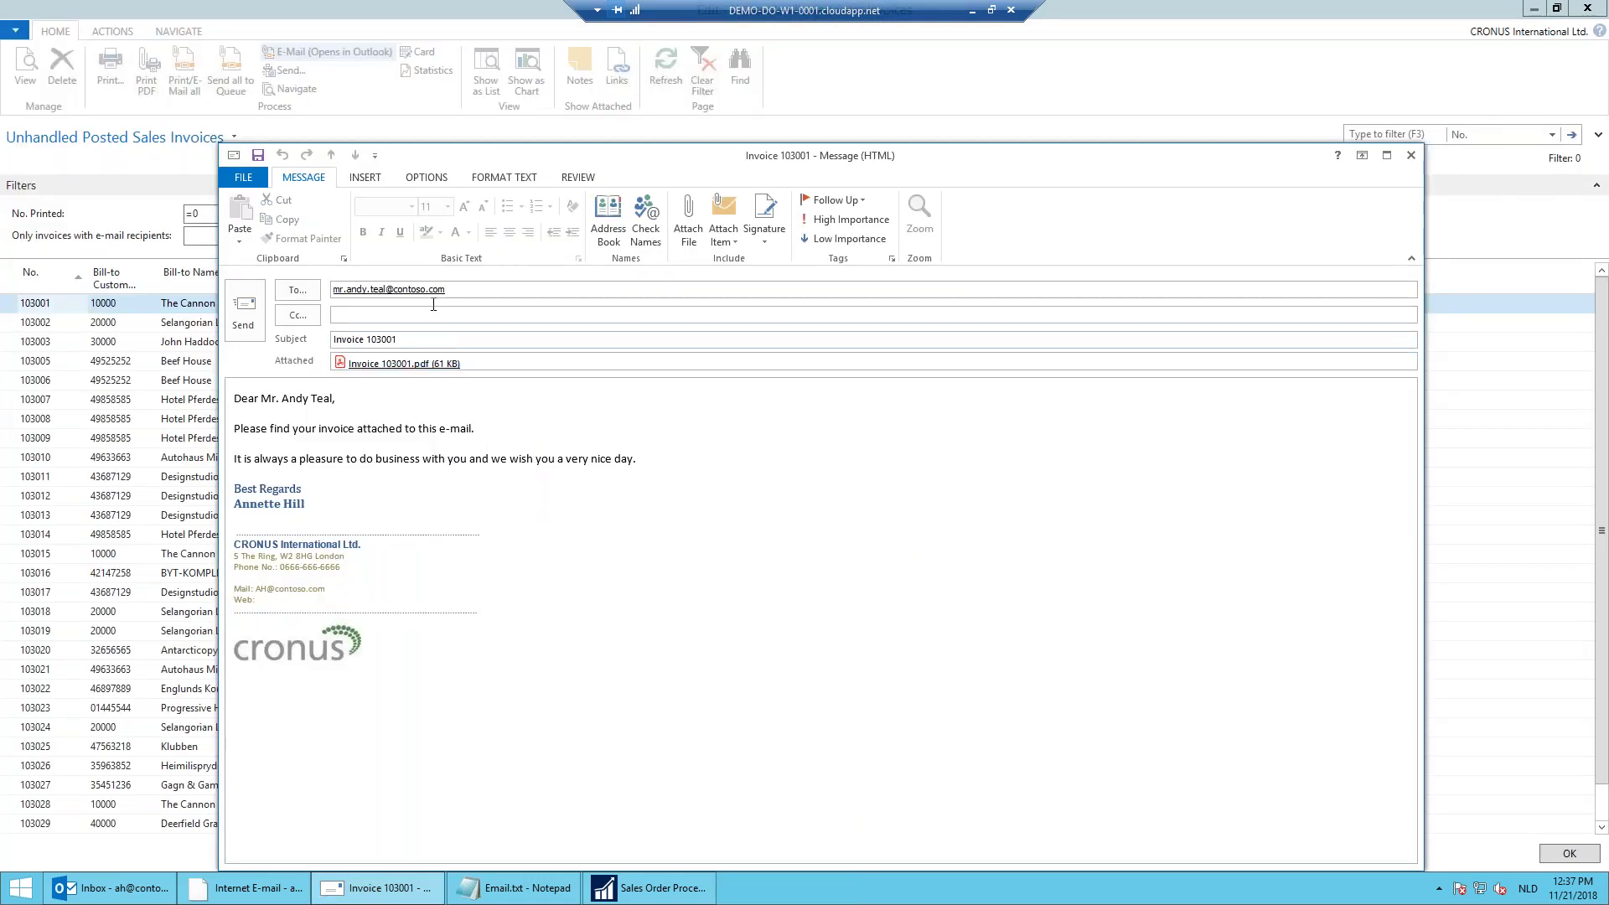
left_click(248, 325)
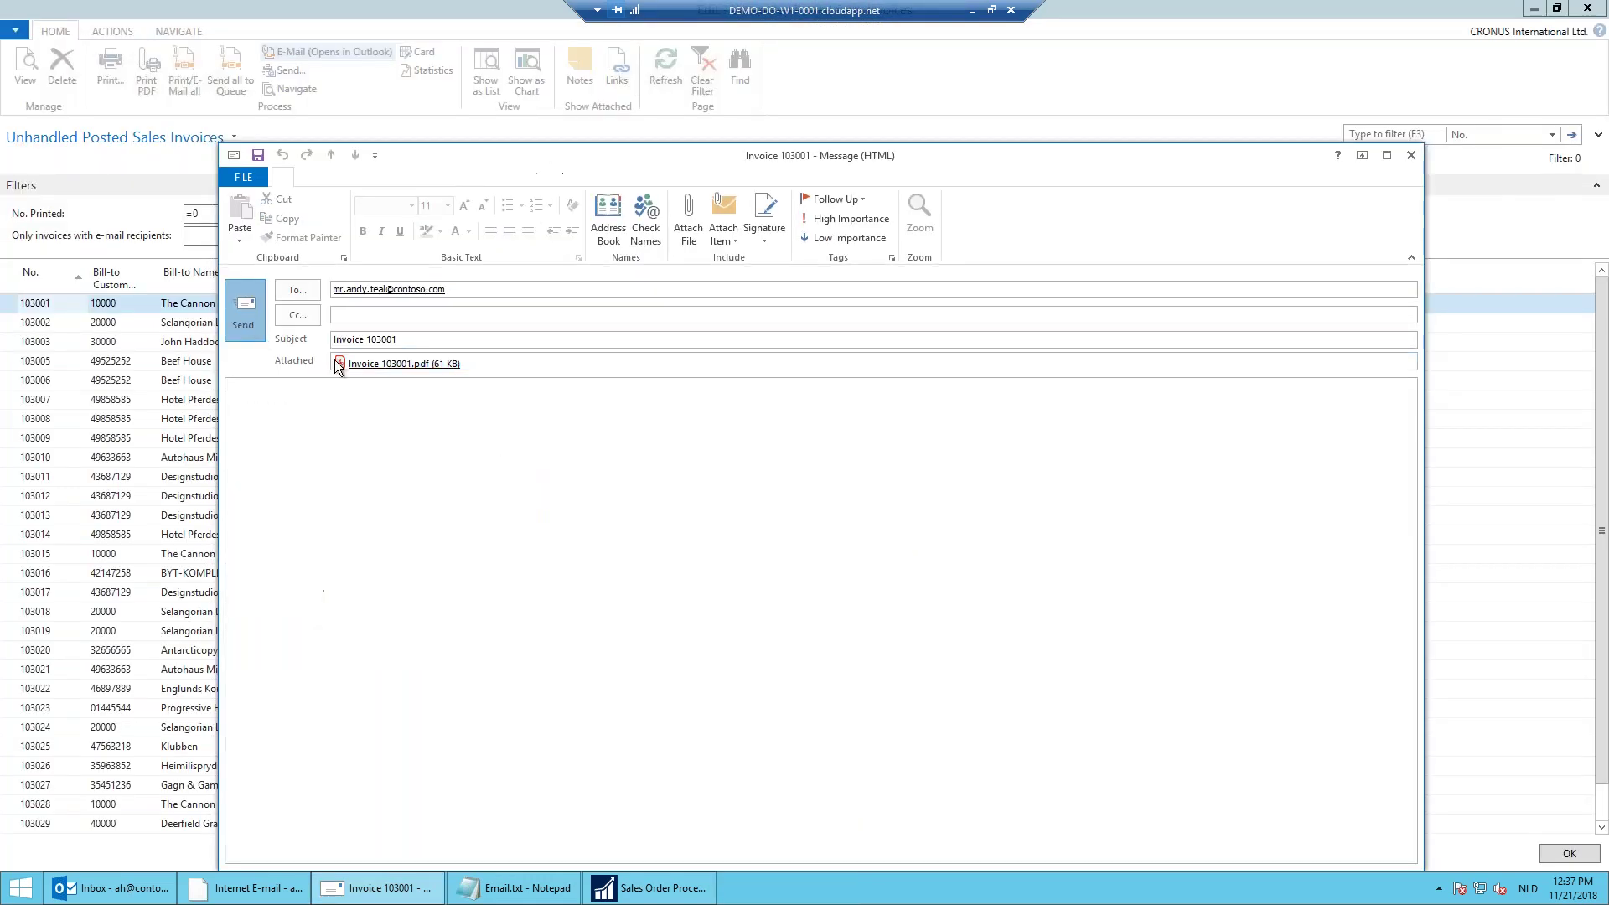
left_click(182, 84)
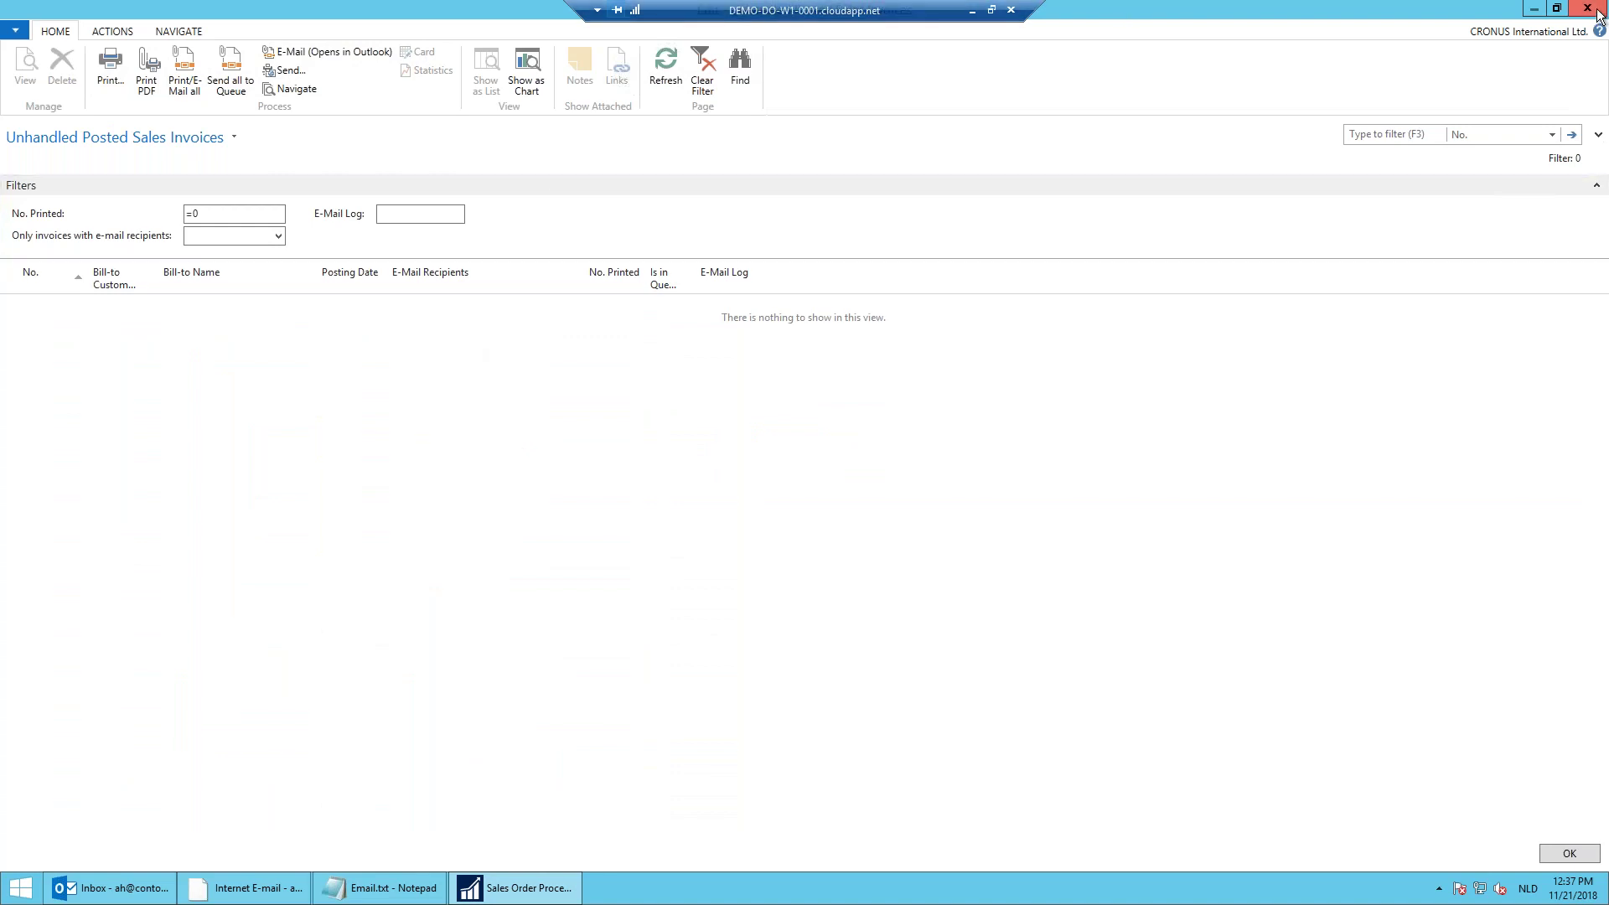
Step: Open Spotsmeyer's Furnishings' customer card and its E-Mail Recipients list
left_click(1568, 853)
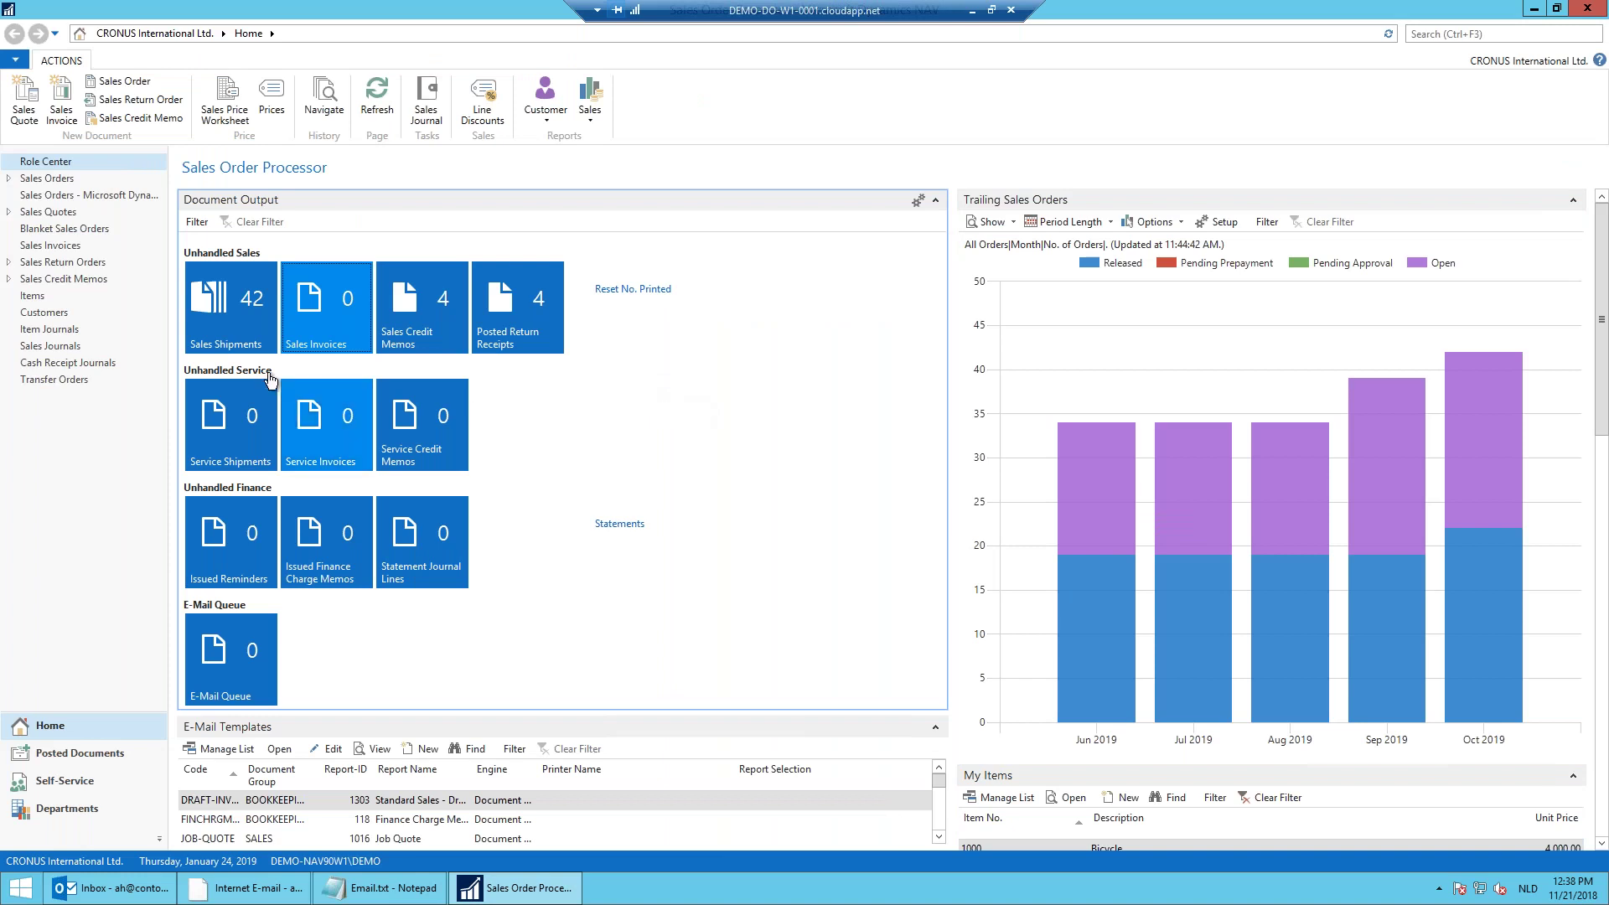
left_click(117, 313)
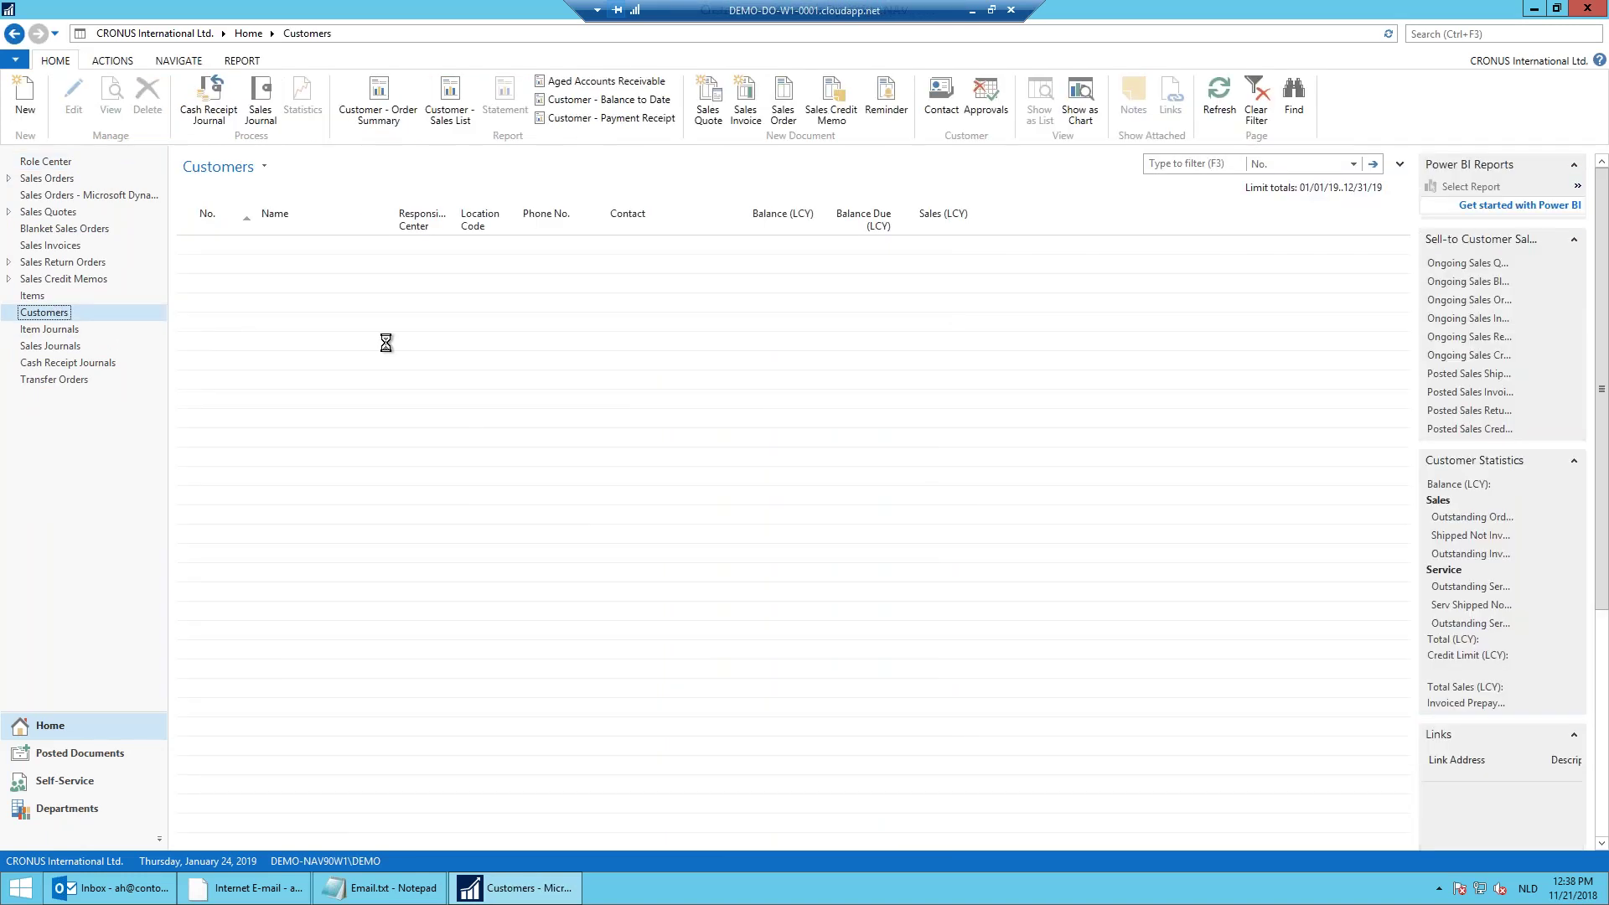
left_click(369, 251)
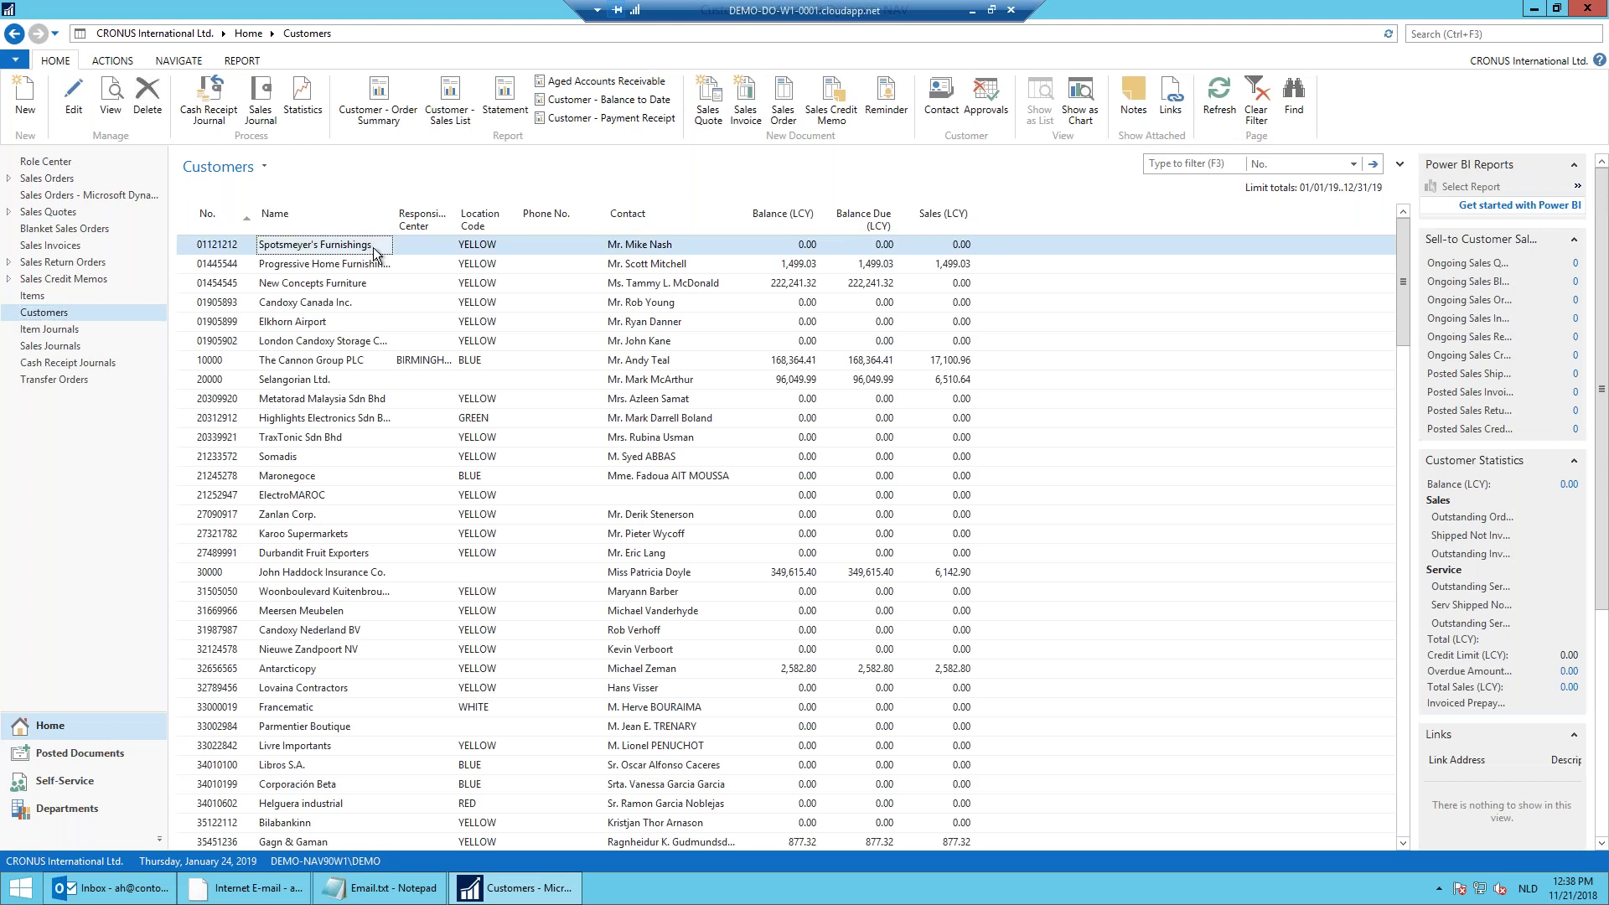
double_click(376, 252)
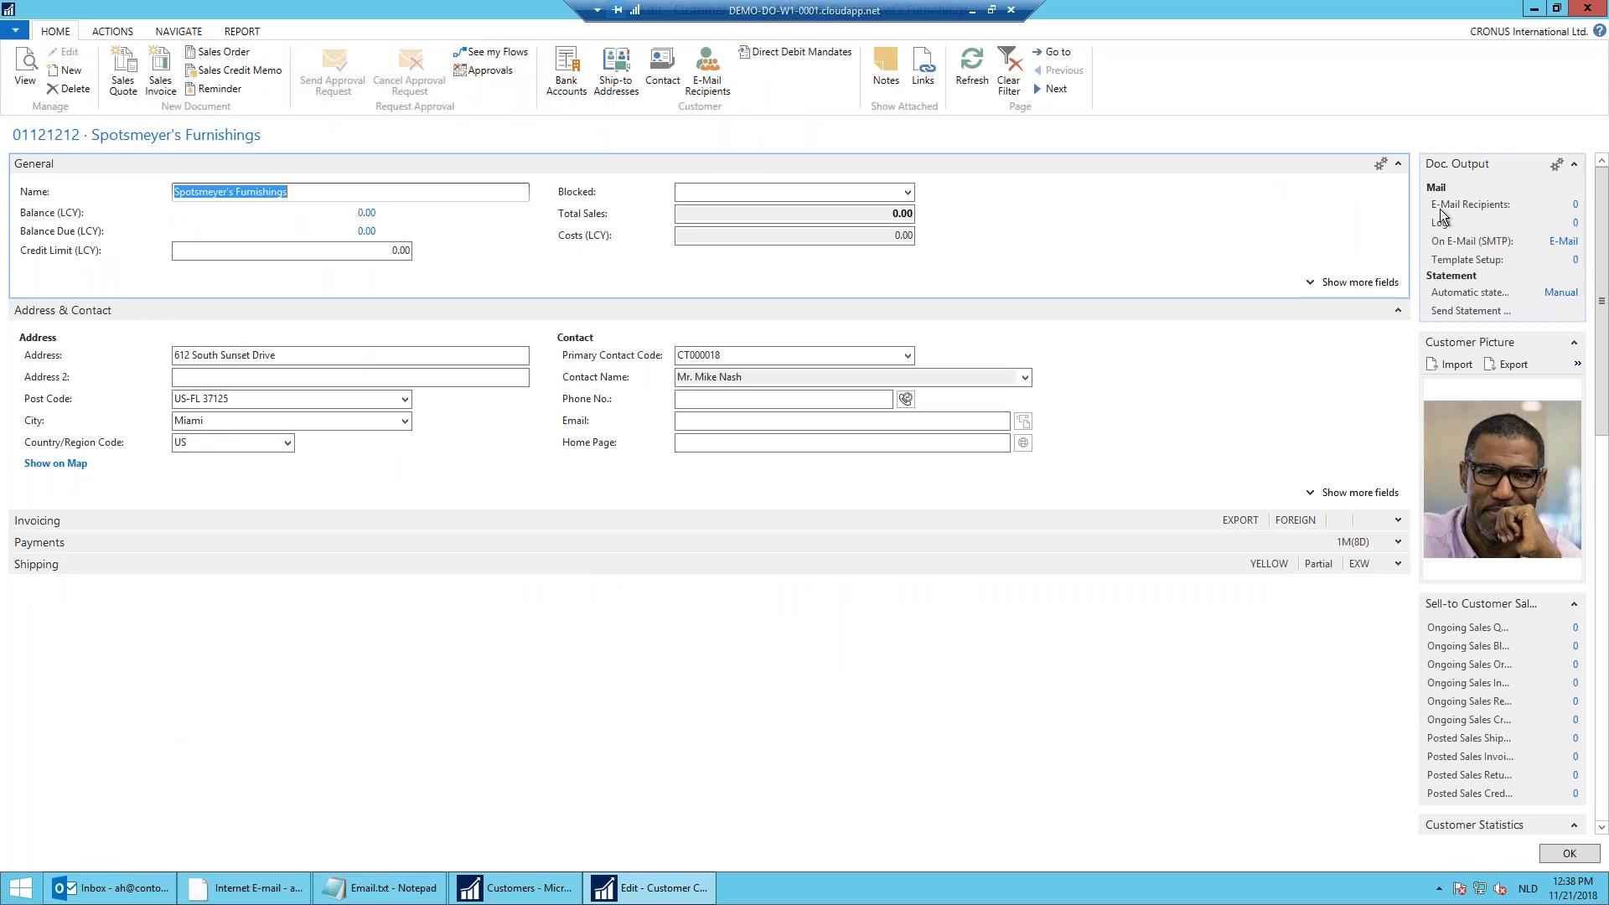
left_click(1575, 208)
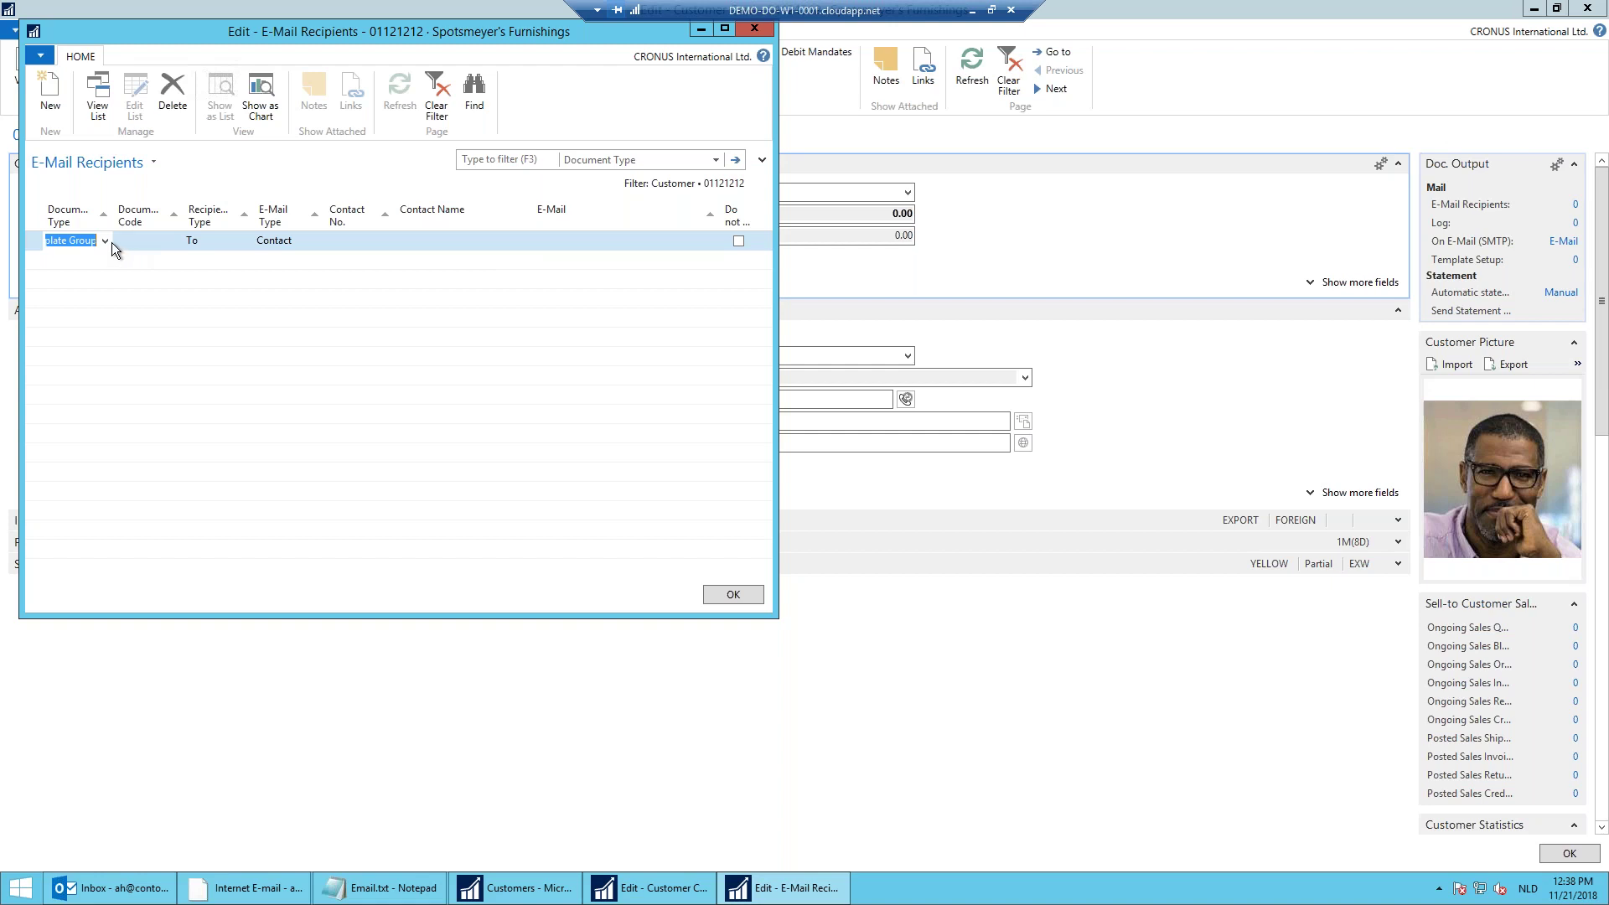
Step: Add an E-Mail Template recipient for PURCHORDER with type E-Mail Address and a fixed address
left_click(106, 242)
left_click(82, 285)
left_click(144, 244)
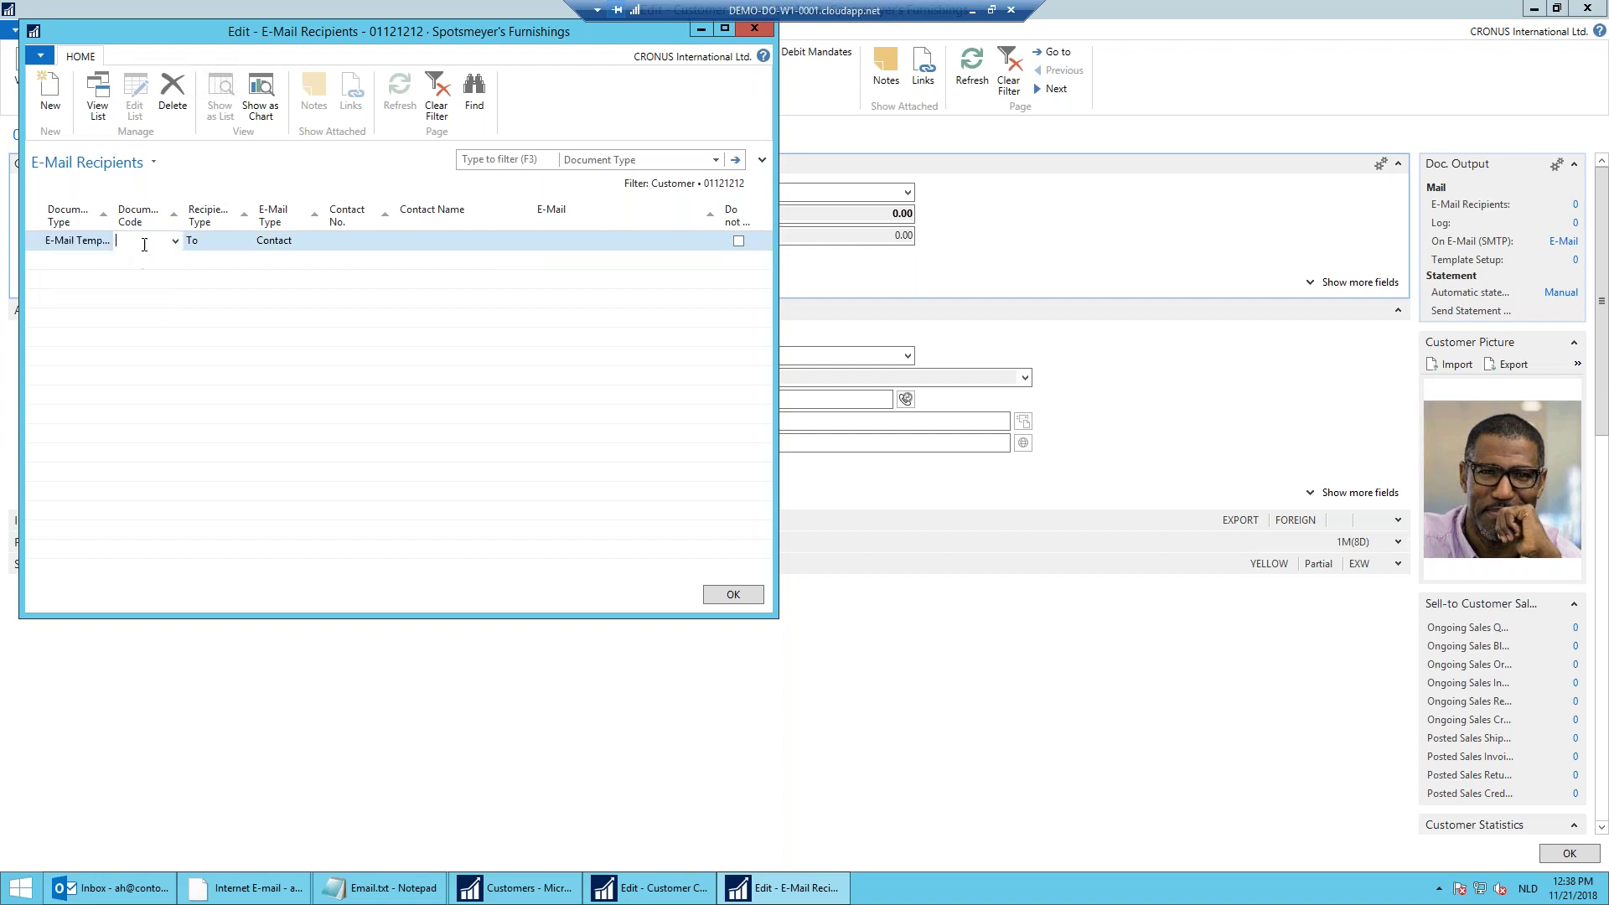
left_click(175, 241)
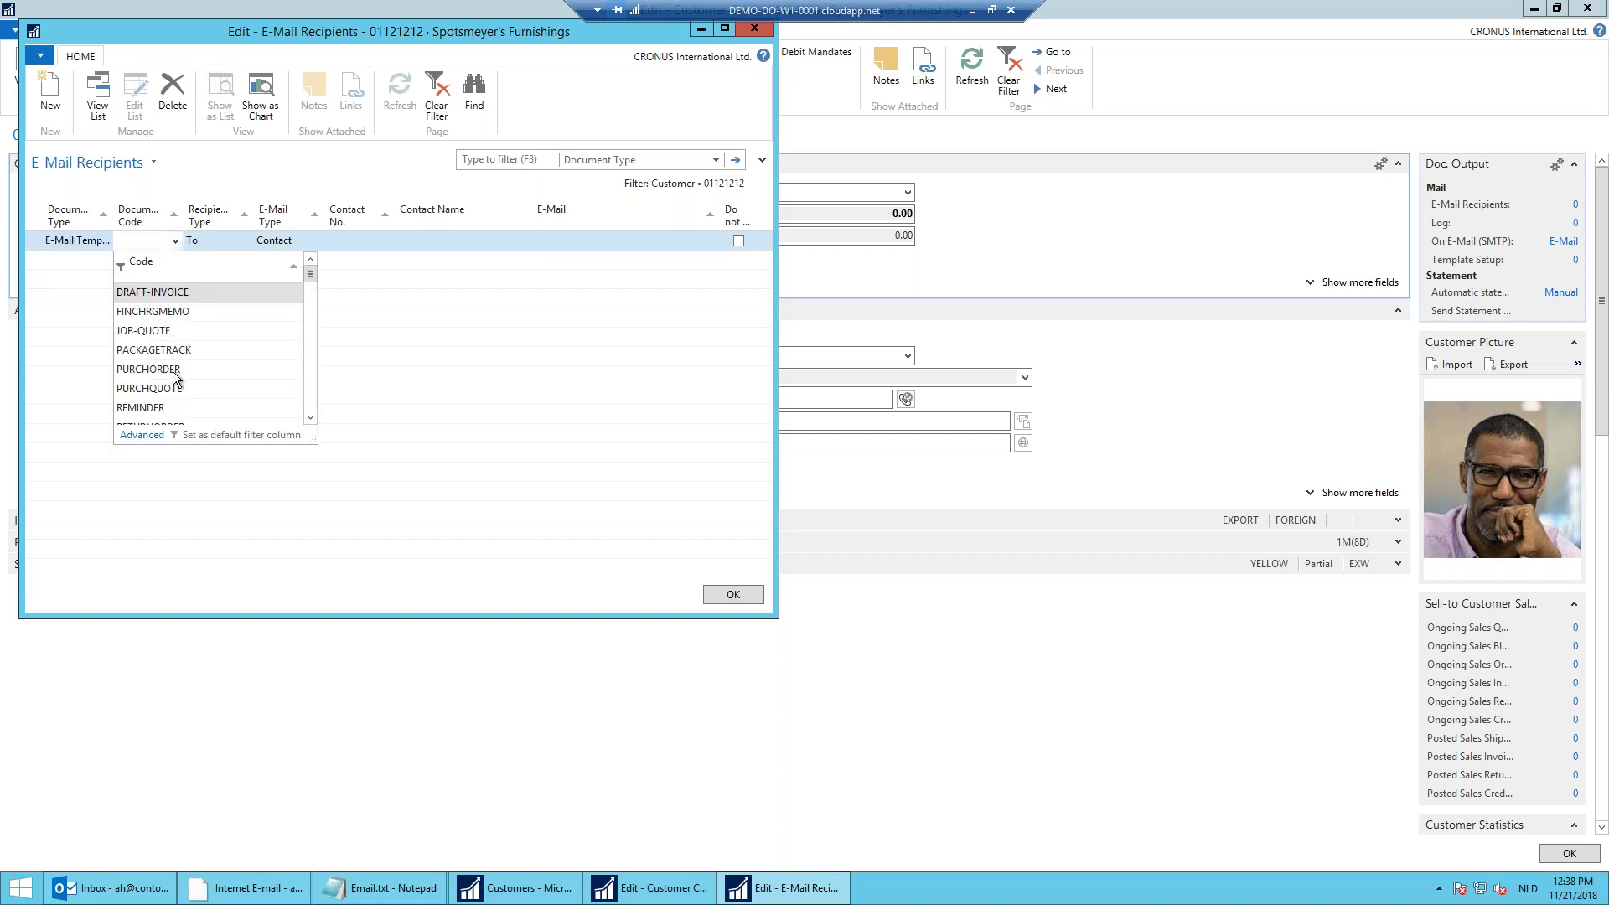
left_click(173, 369)
left_click(310, 245)
left_click(292, 279)
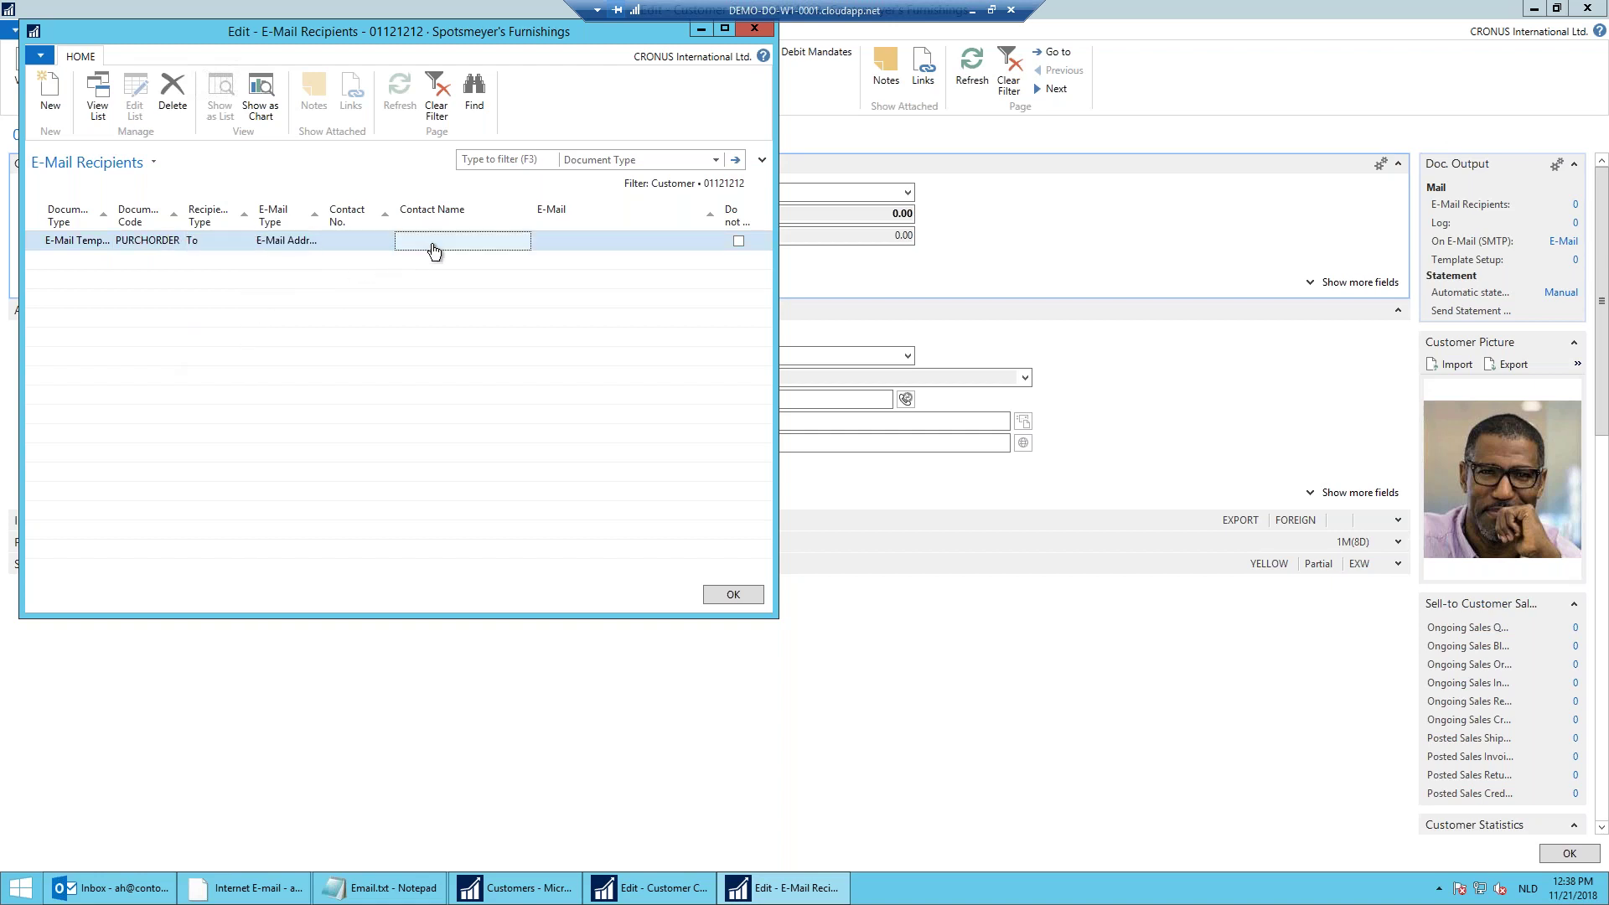
left_click(545, 251)
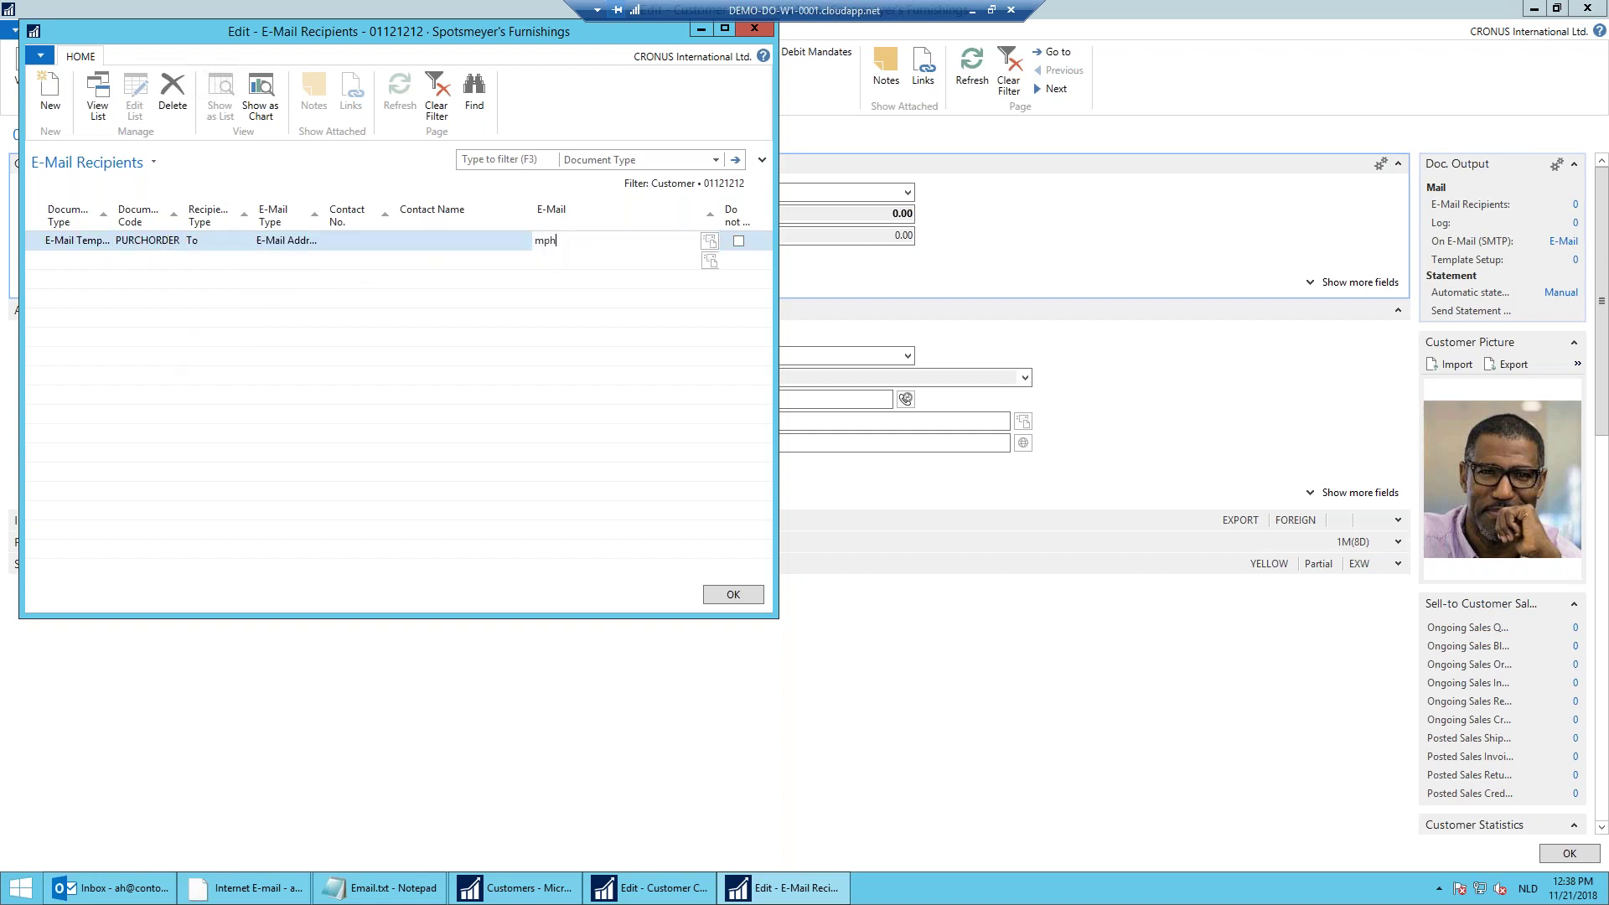
key("Tab")
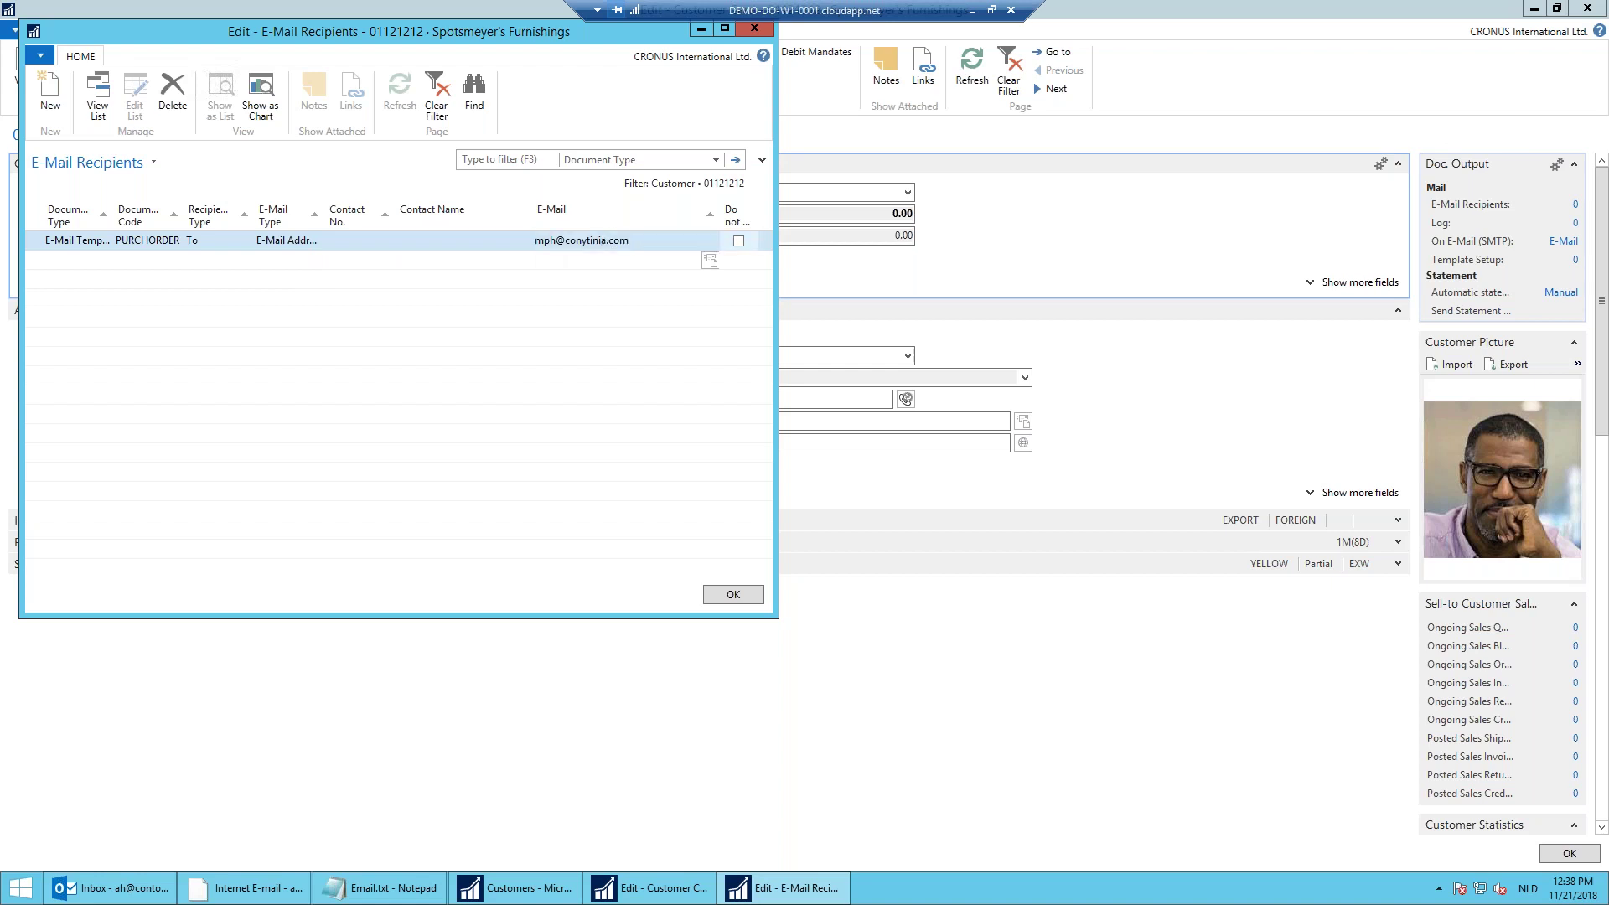
Step: Add a SALESINVOICE E-Mail Template recipient with the customer contact's e-mail address, then close the list
left_click(106, 267)
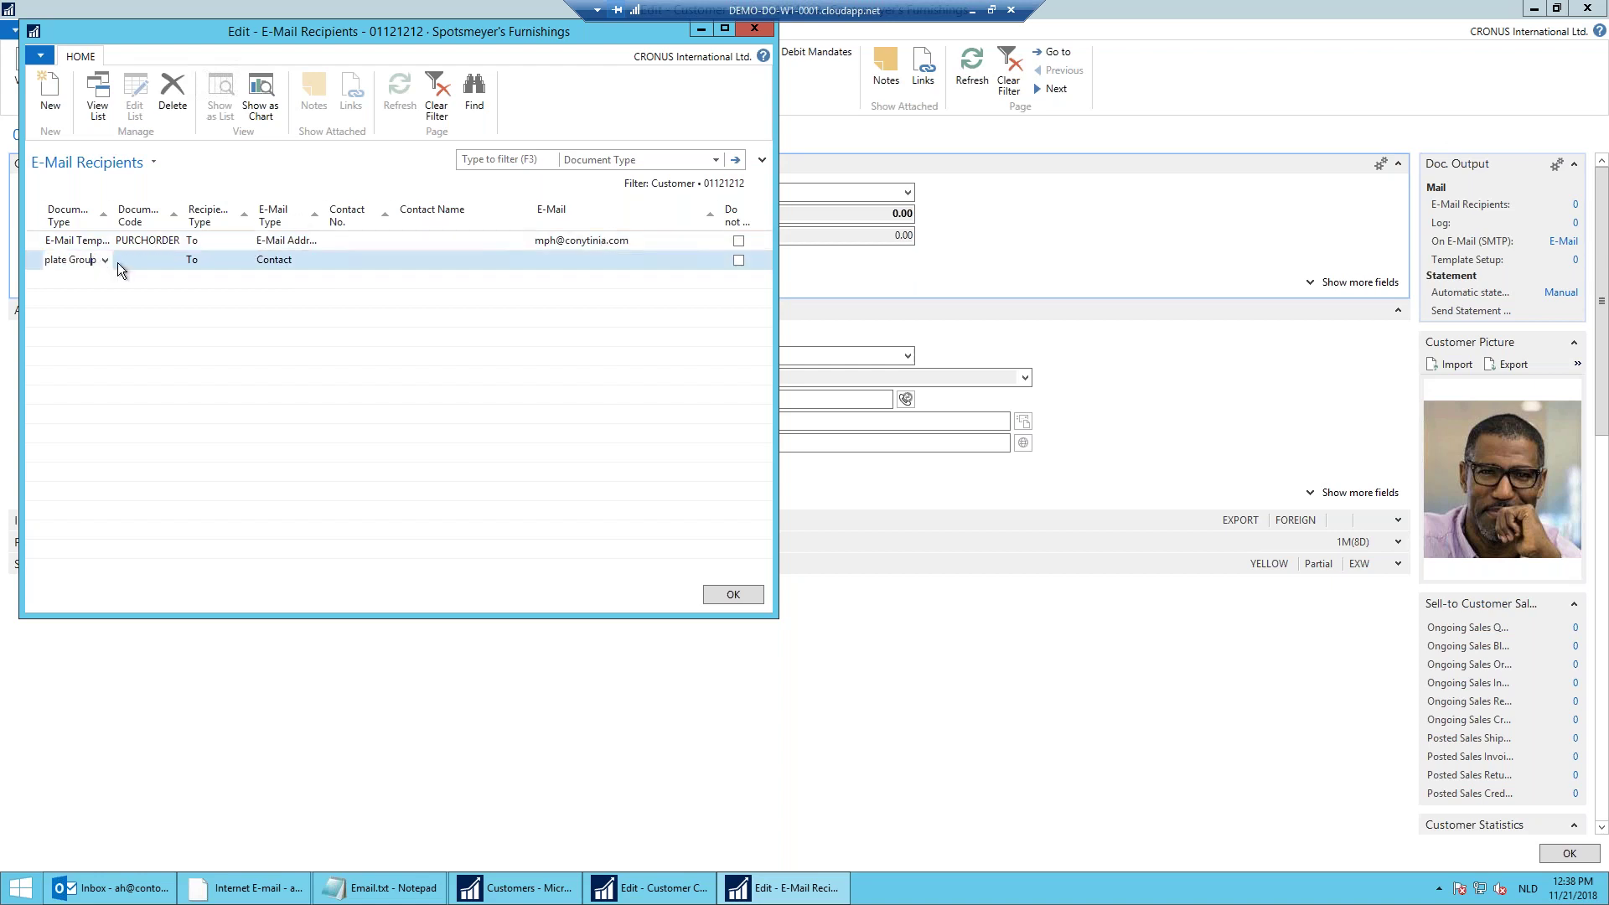
left_click(105, 260)
left_click(98, 301)
left_click(176, 263)
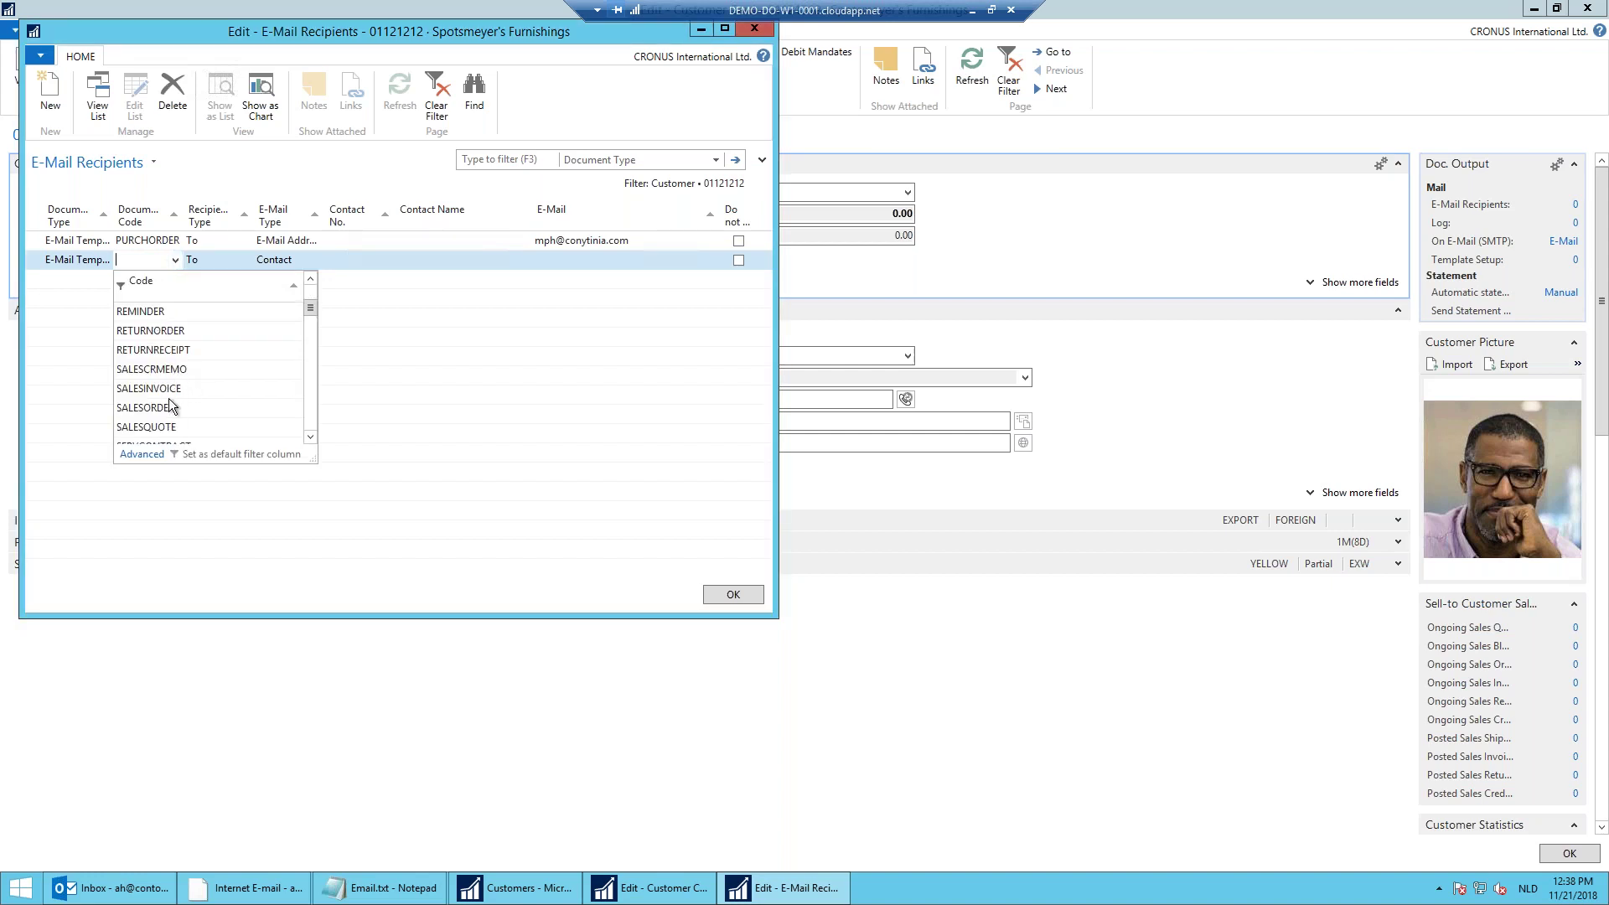
left_click(170, 390)
key("Tab")
type("e")
key("Tab")
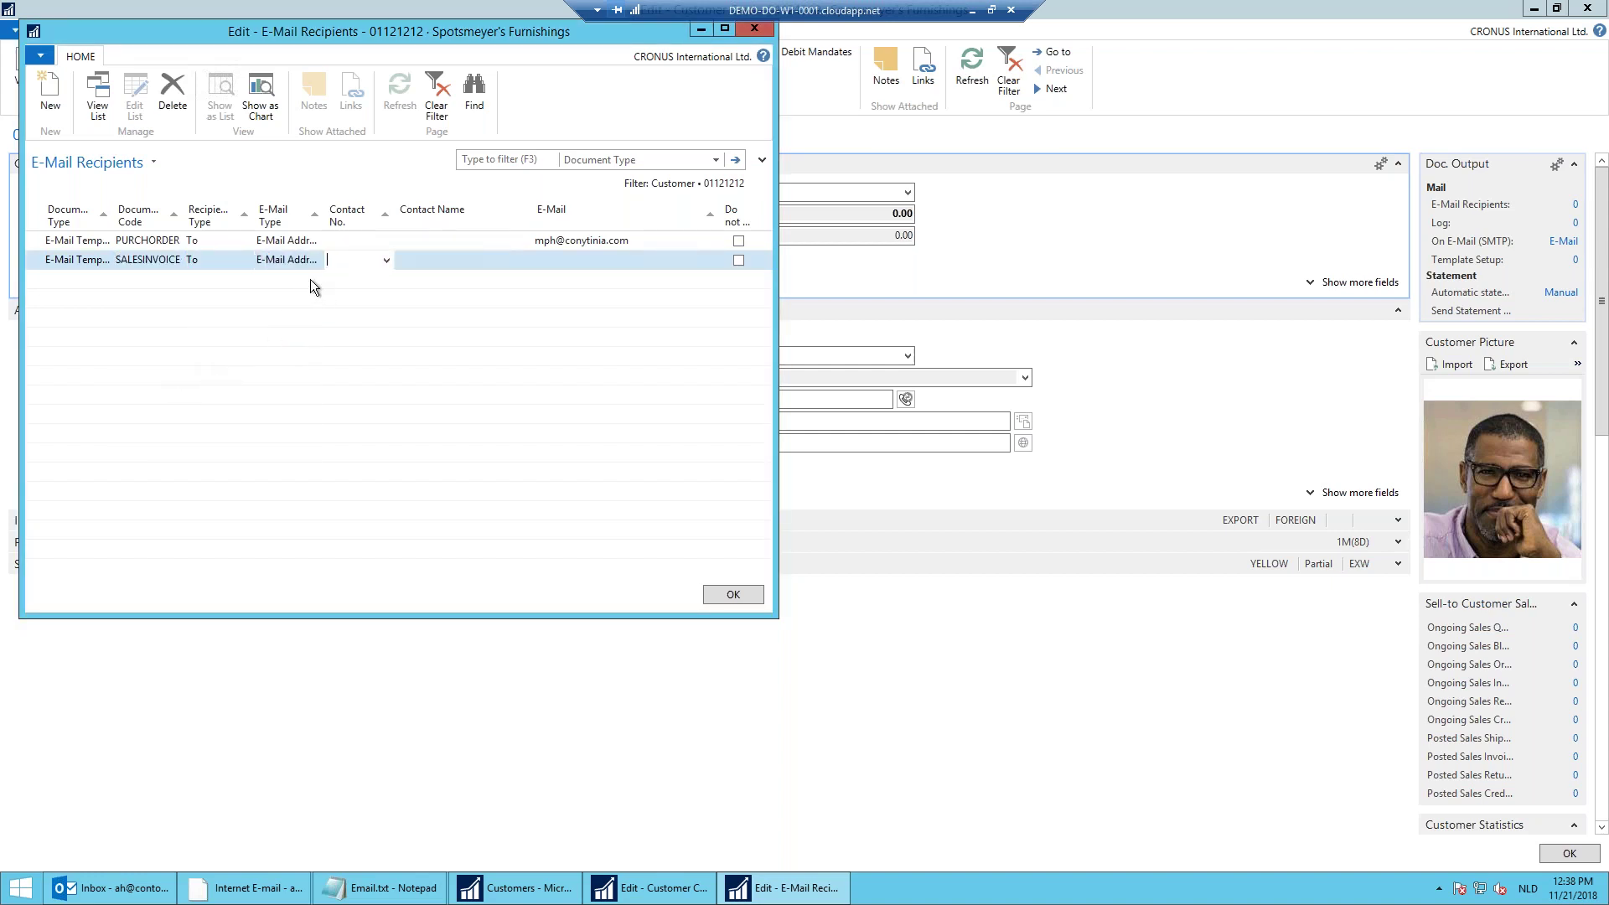
left_click(538, 267)
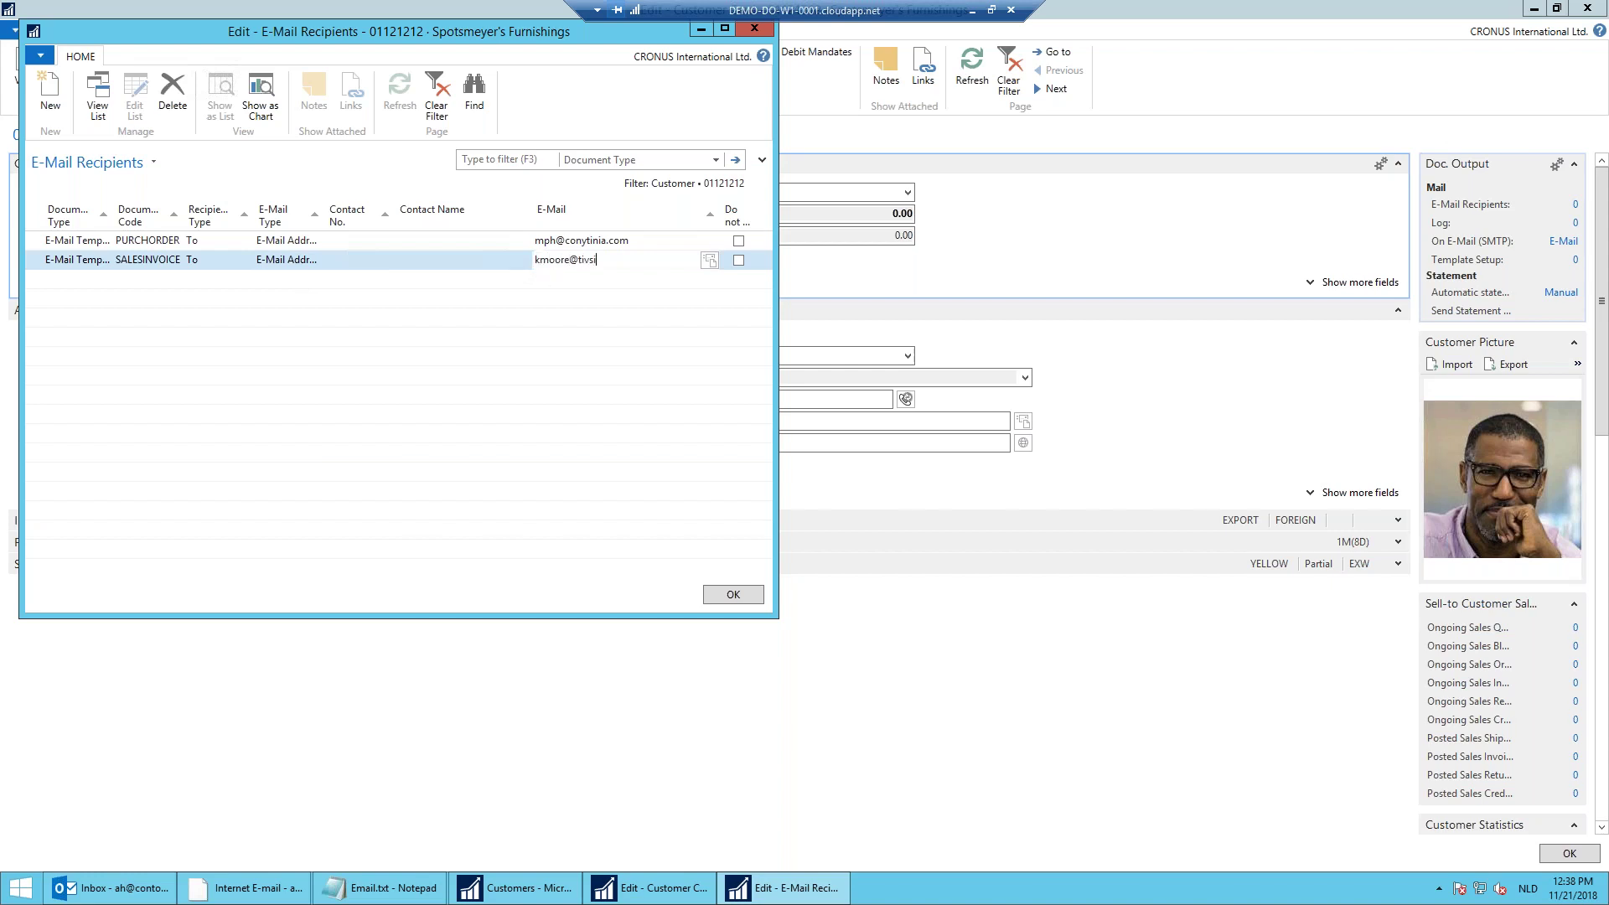
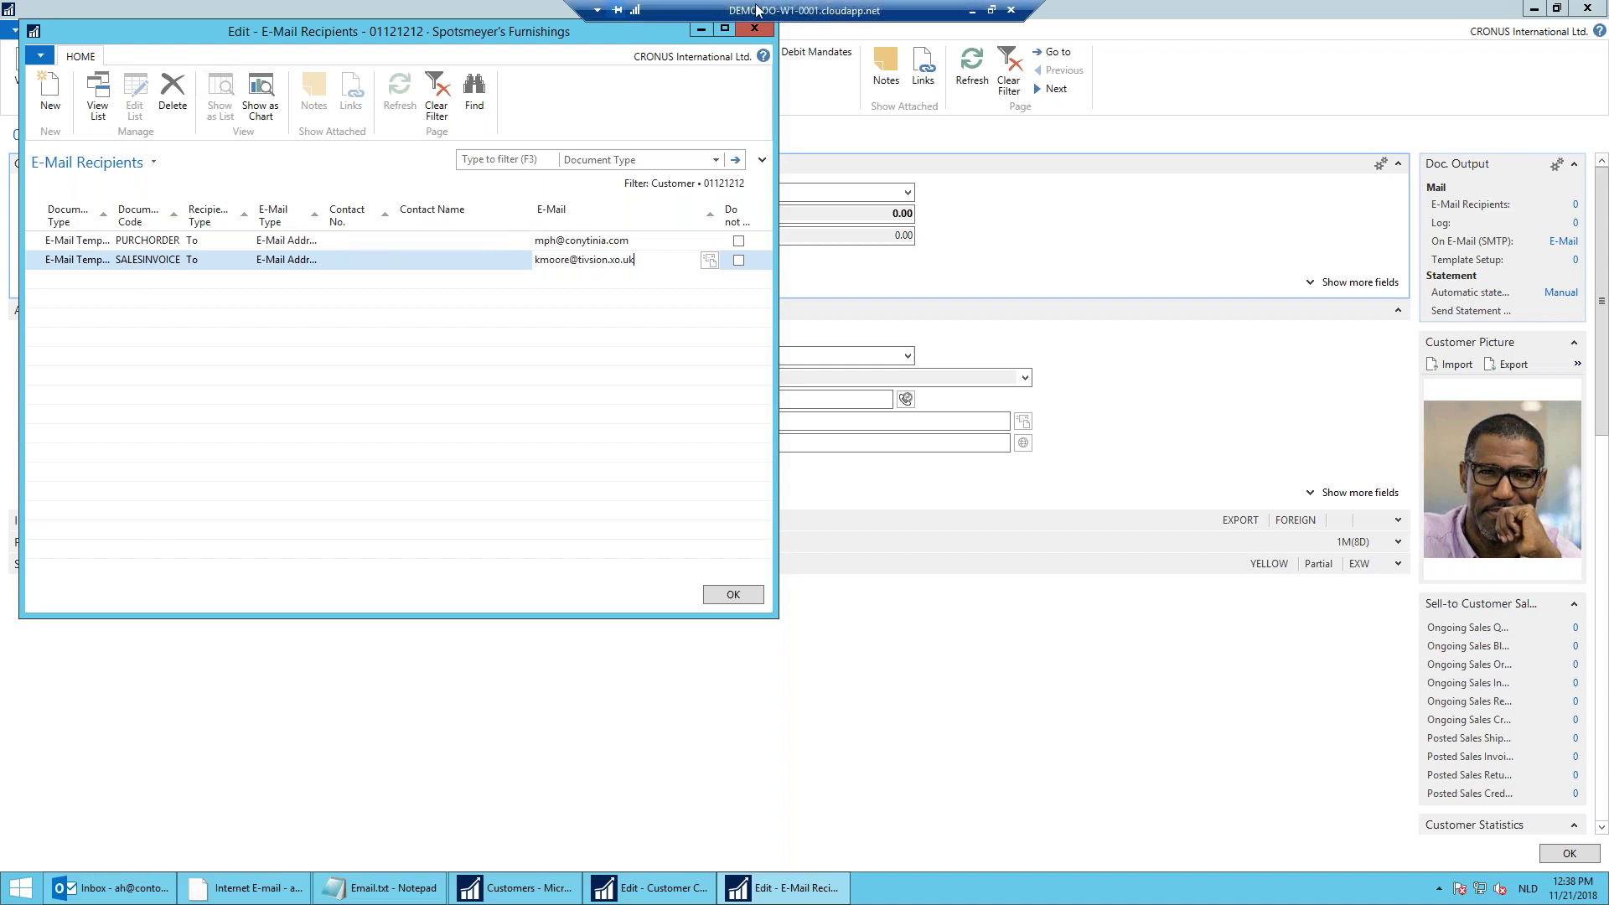
left_click(756, 32)
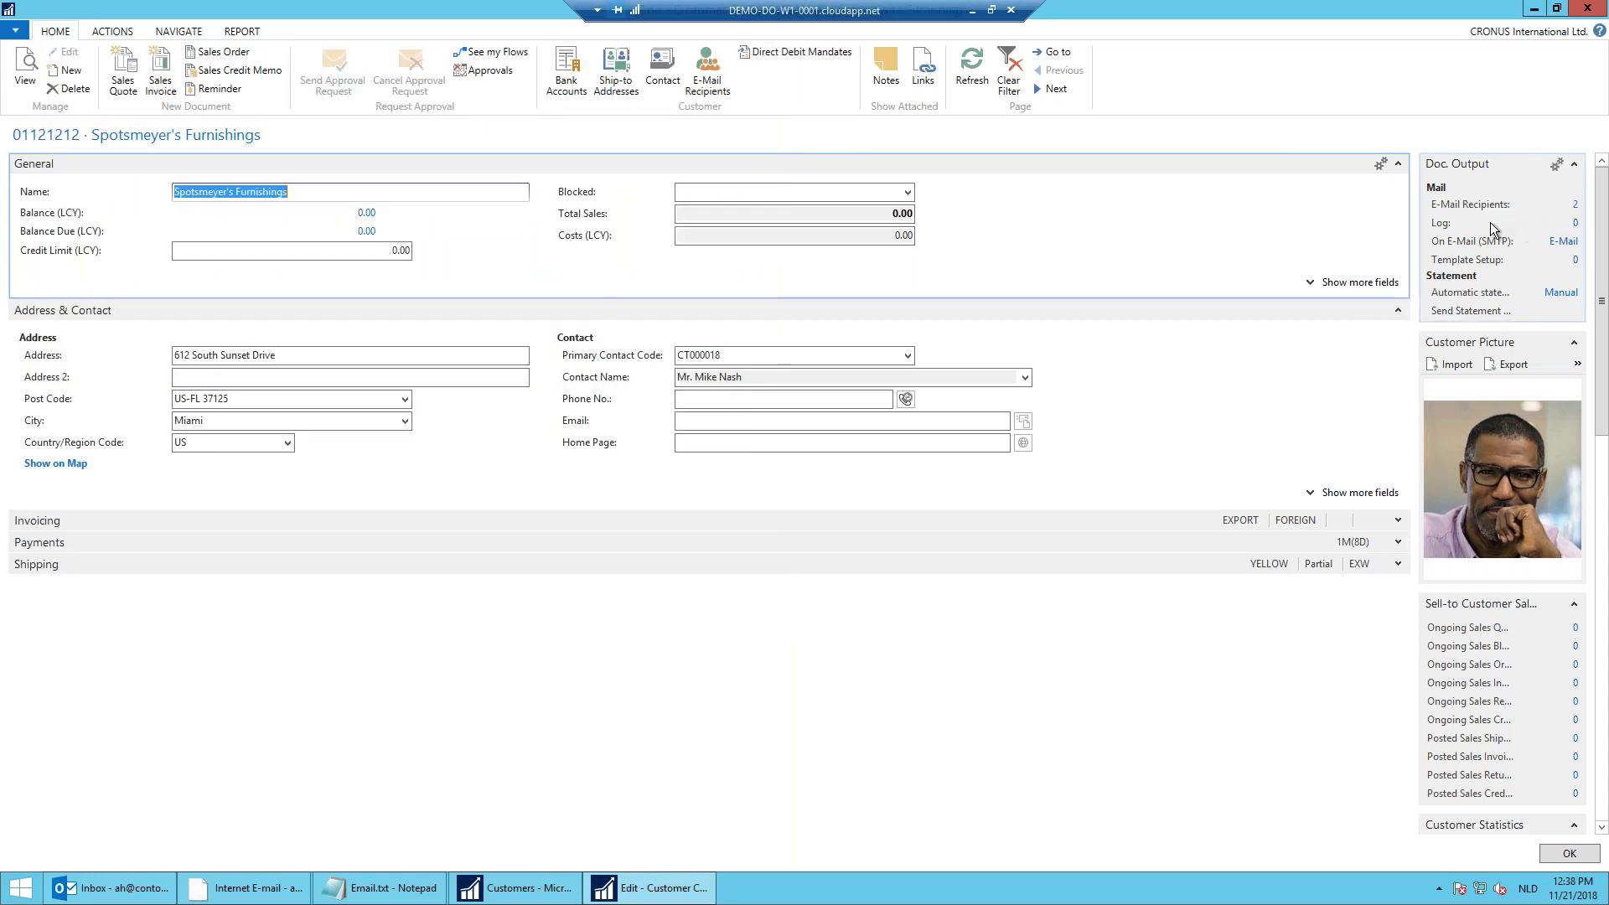
left_click(1556, 245)
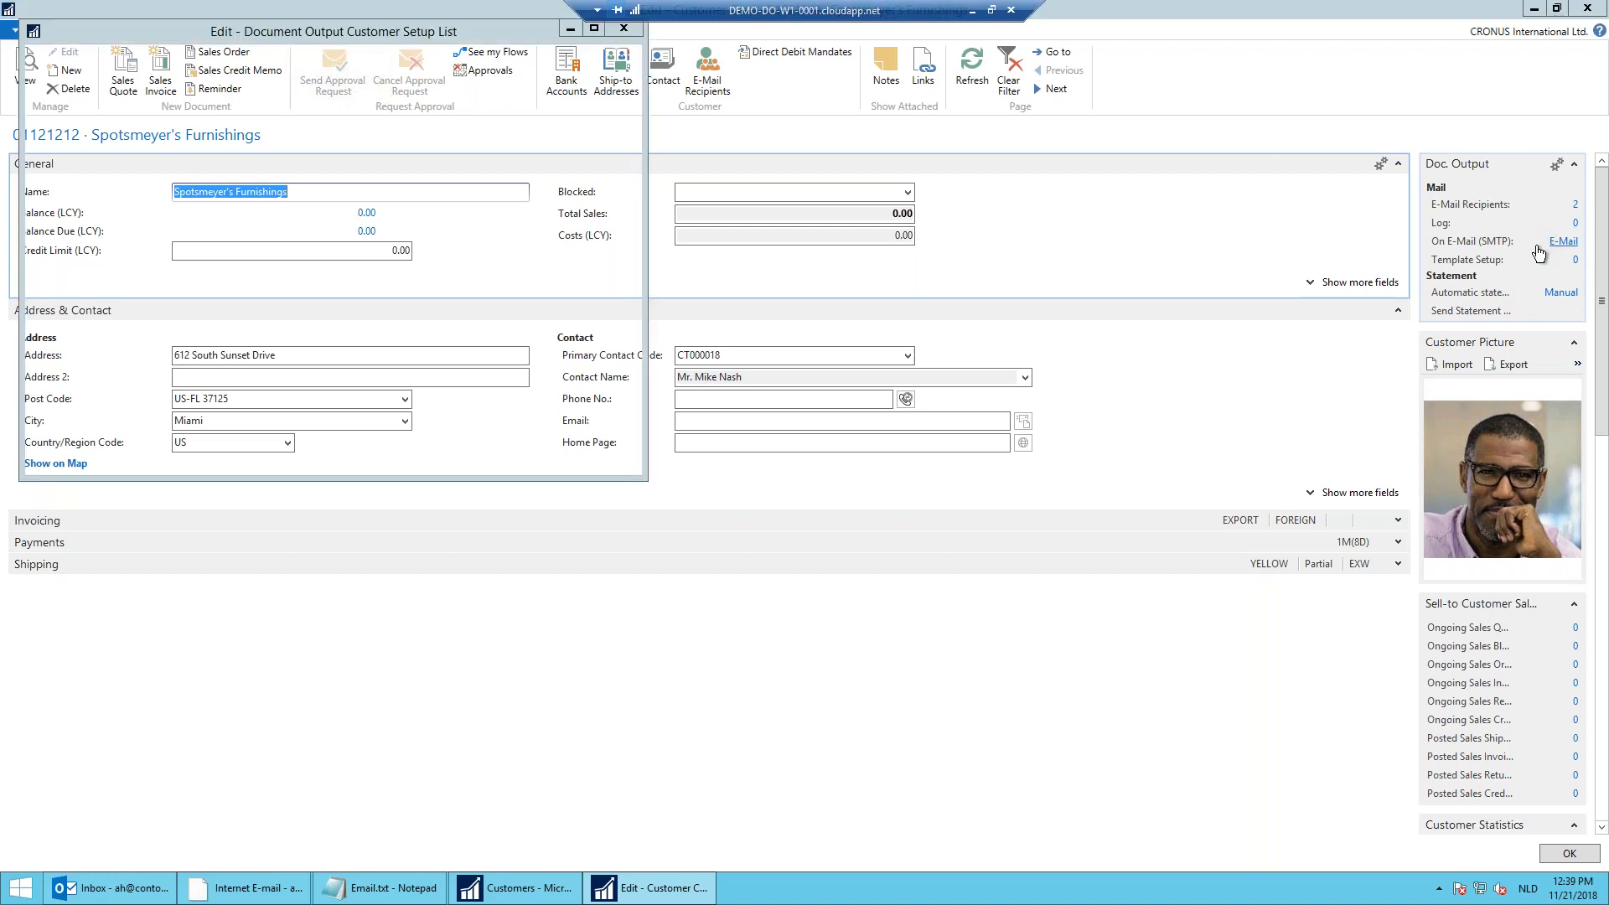
left_click(617, 260)
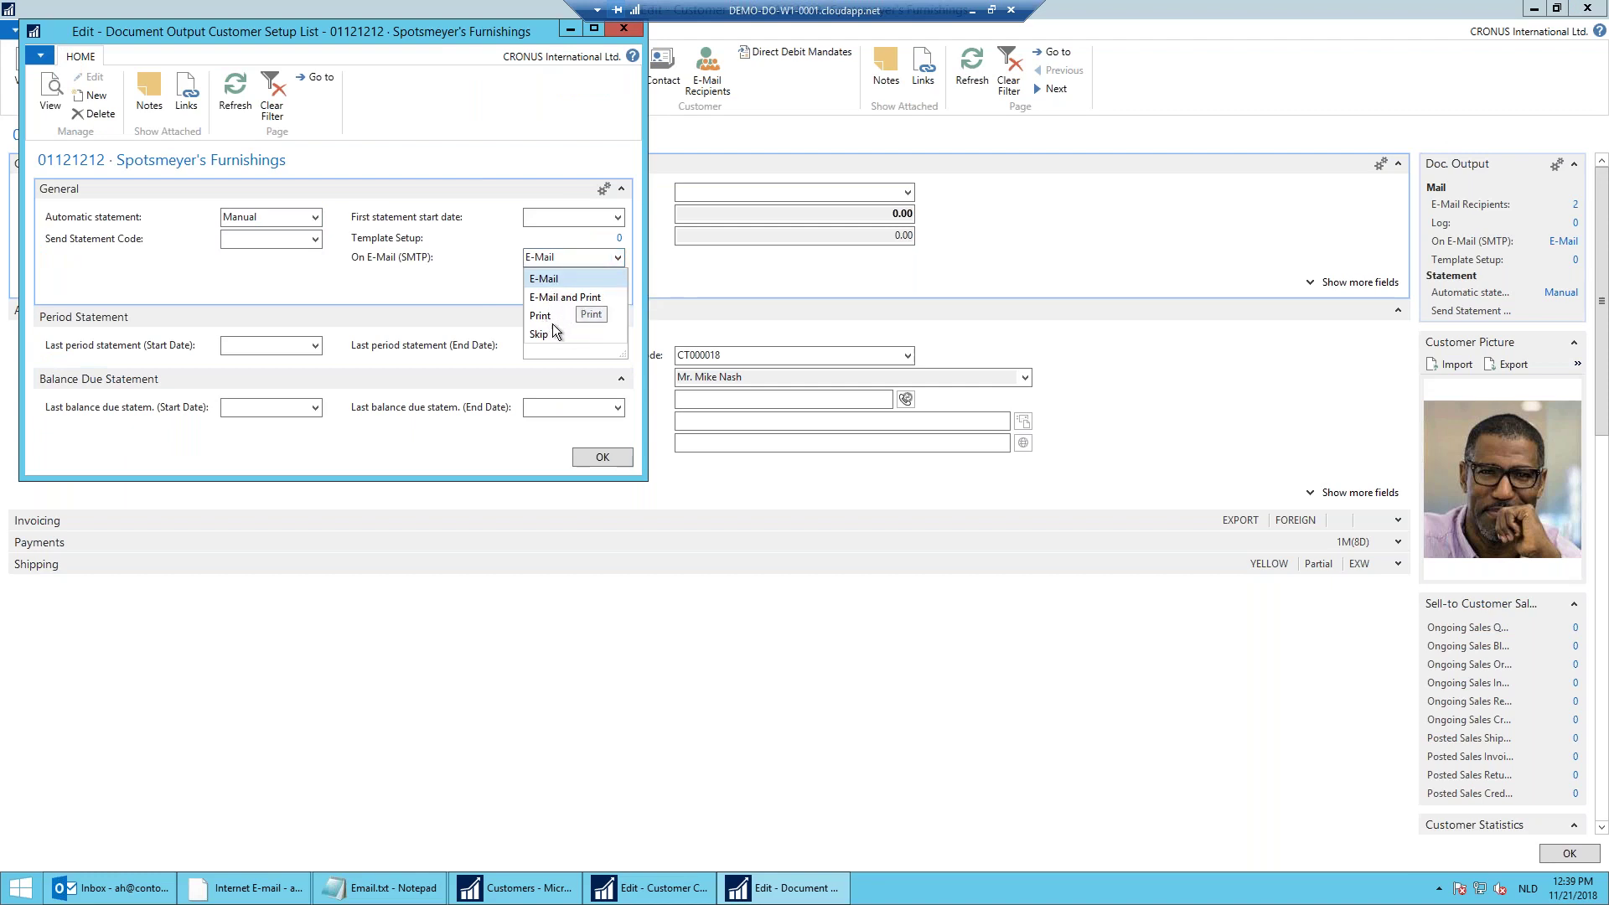
left_click(615, 463)
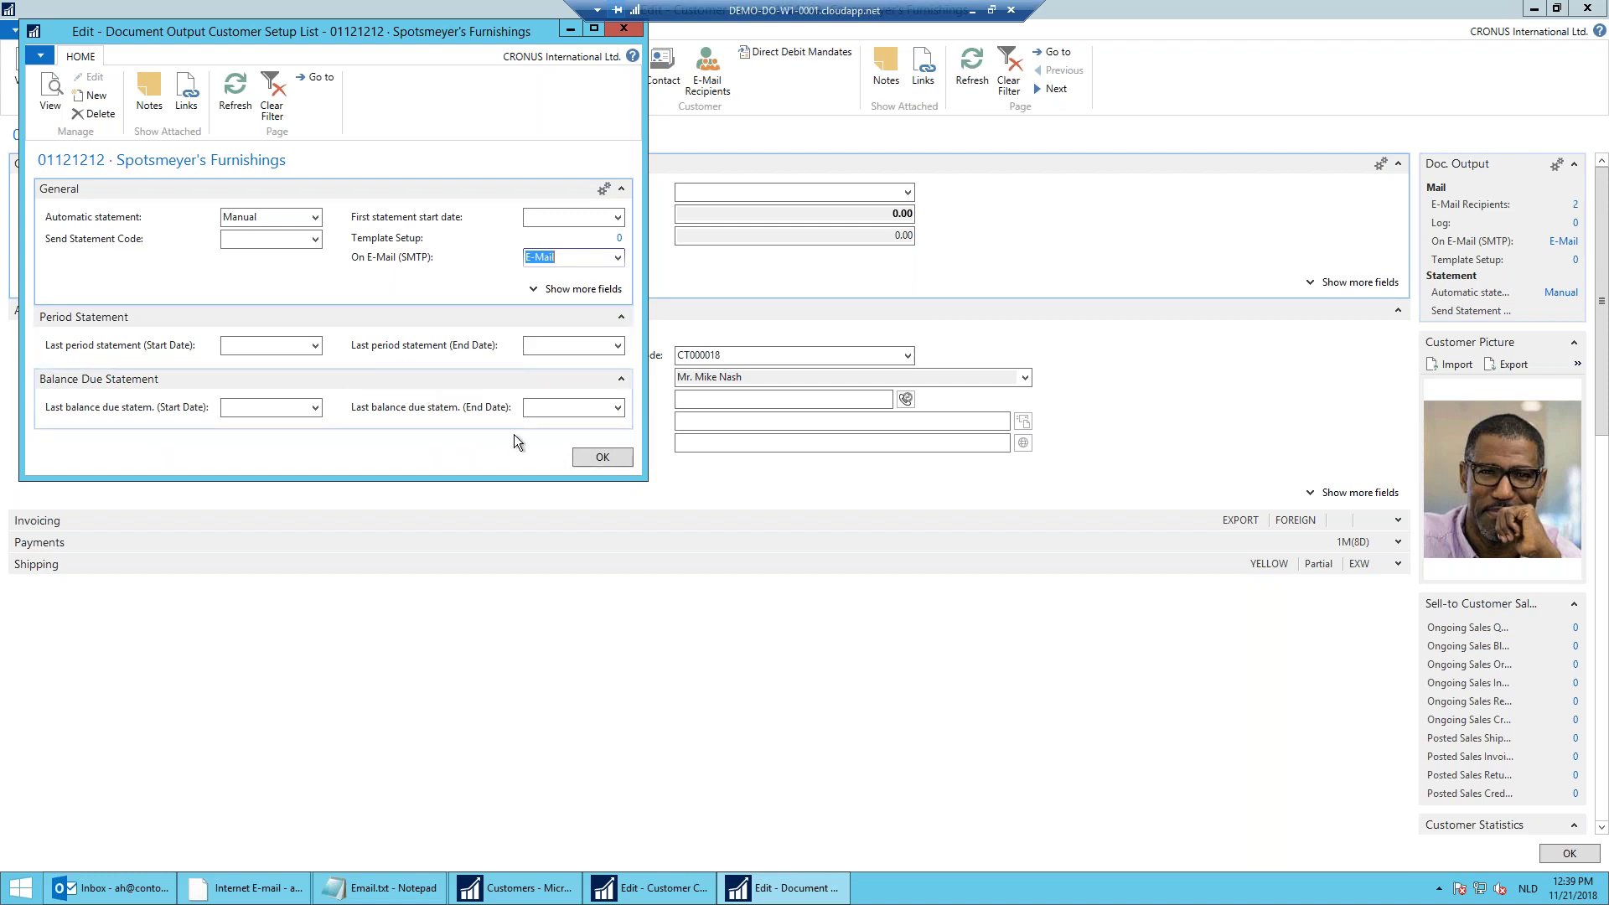
left_click(626, 464)
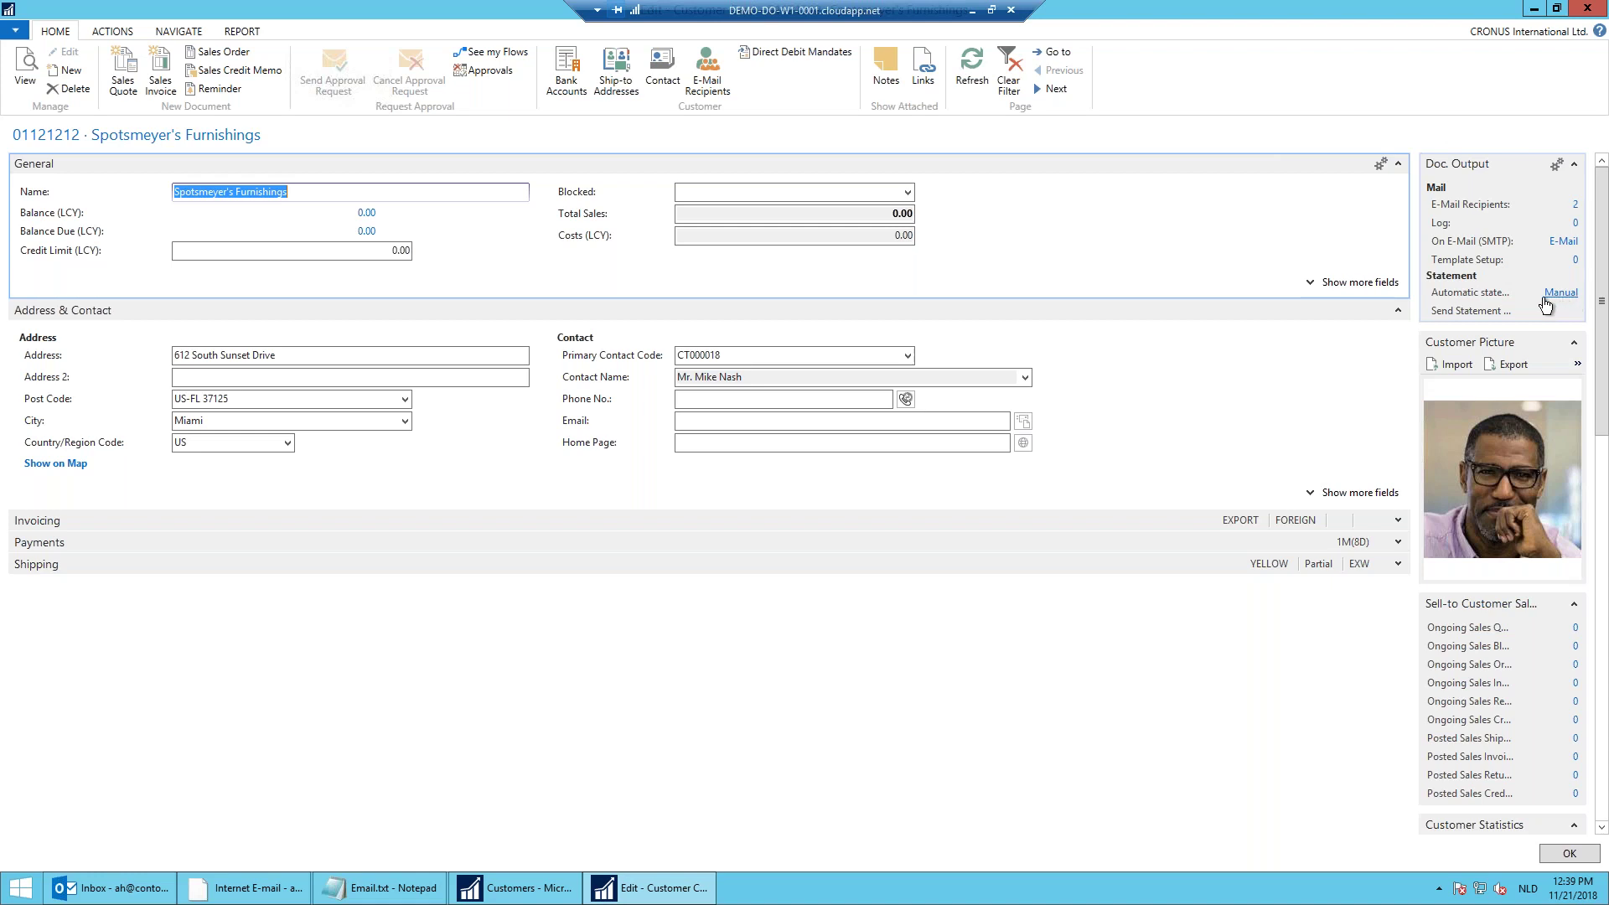
left_click(1592, 17)
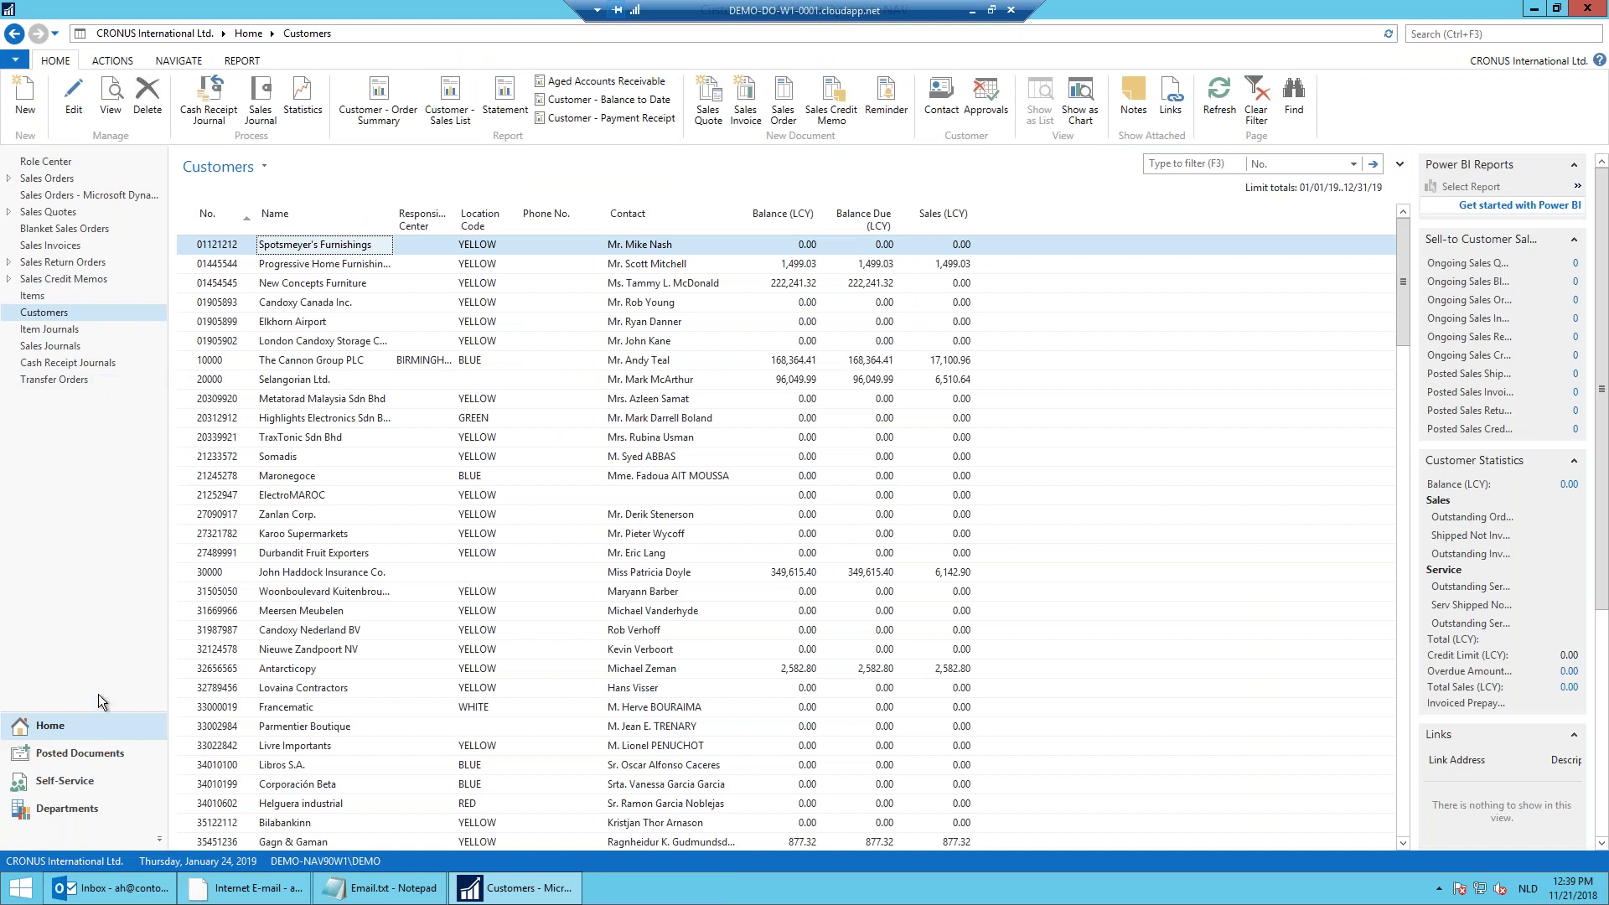
Step: Open Document Output's e-mail templates list, widen the Code column, and open the SALESINVOICE template
left_click(67, 808)
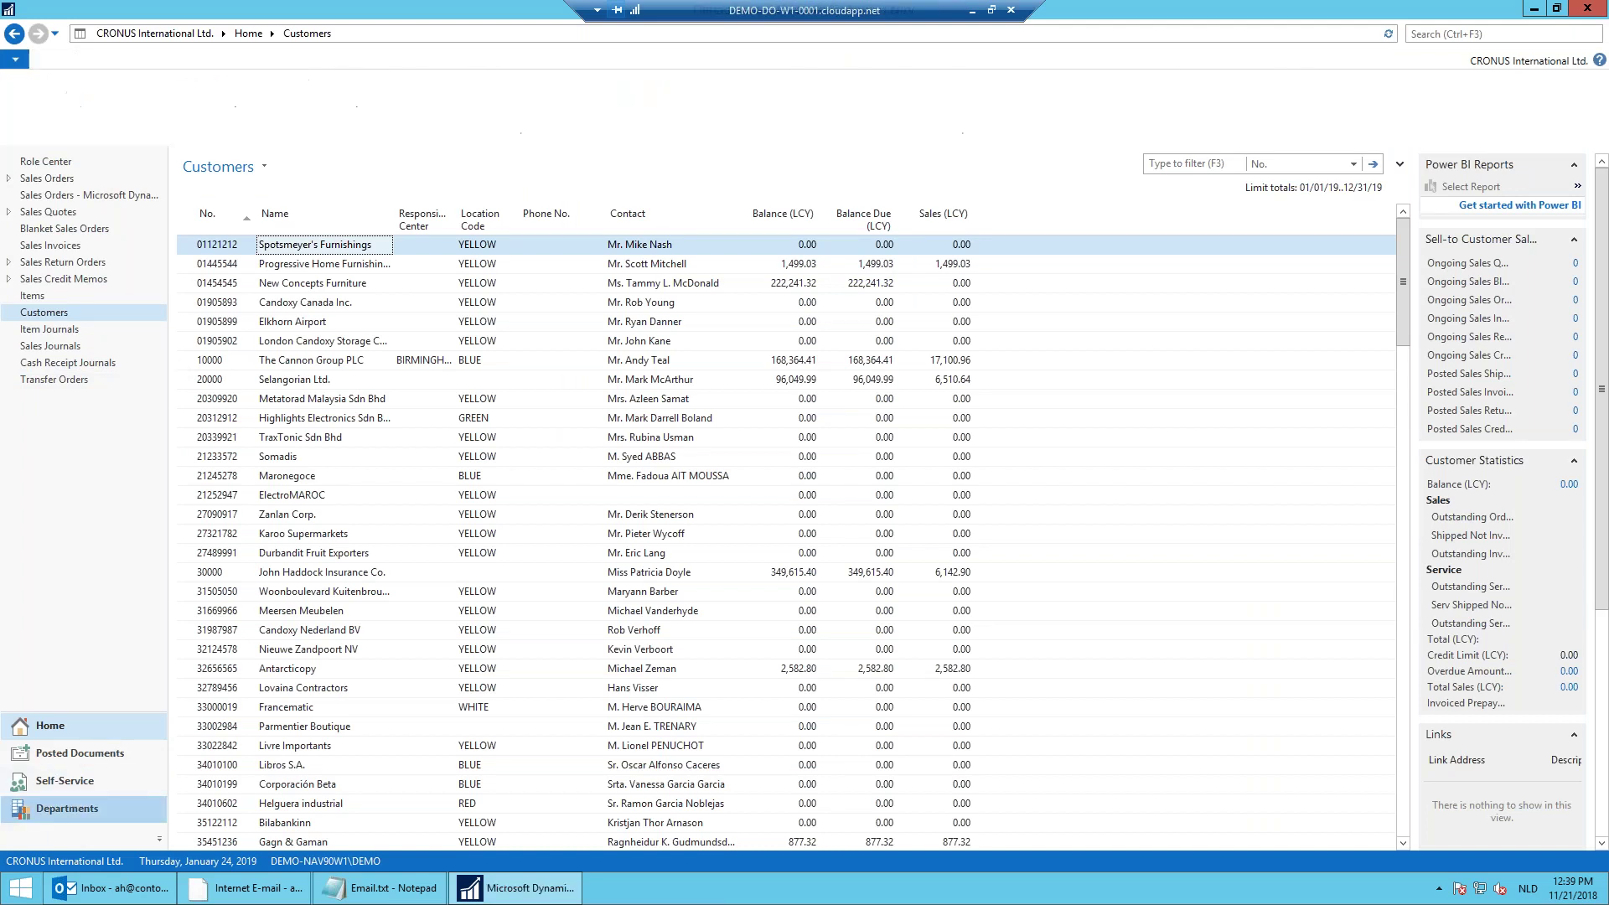
left_click(681, 445)
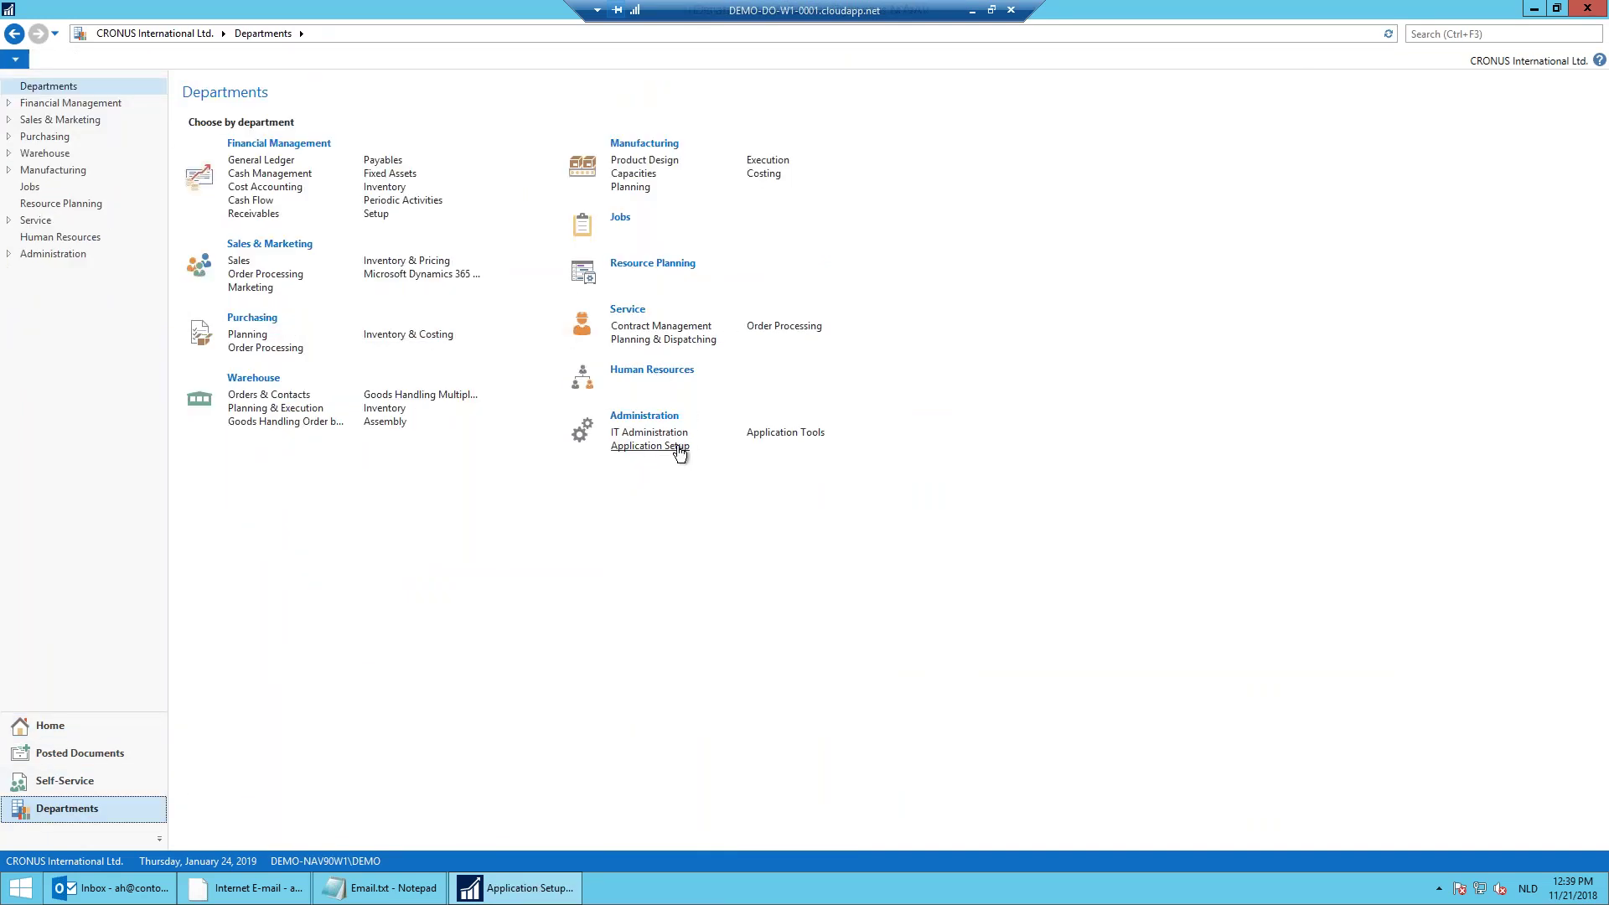
left_click(297, 155)
left_click(223, 144)
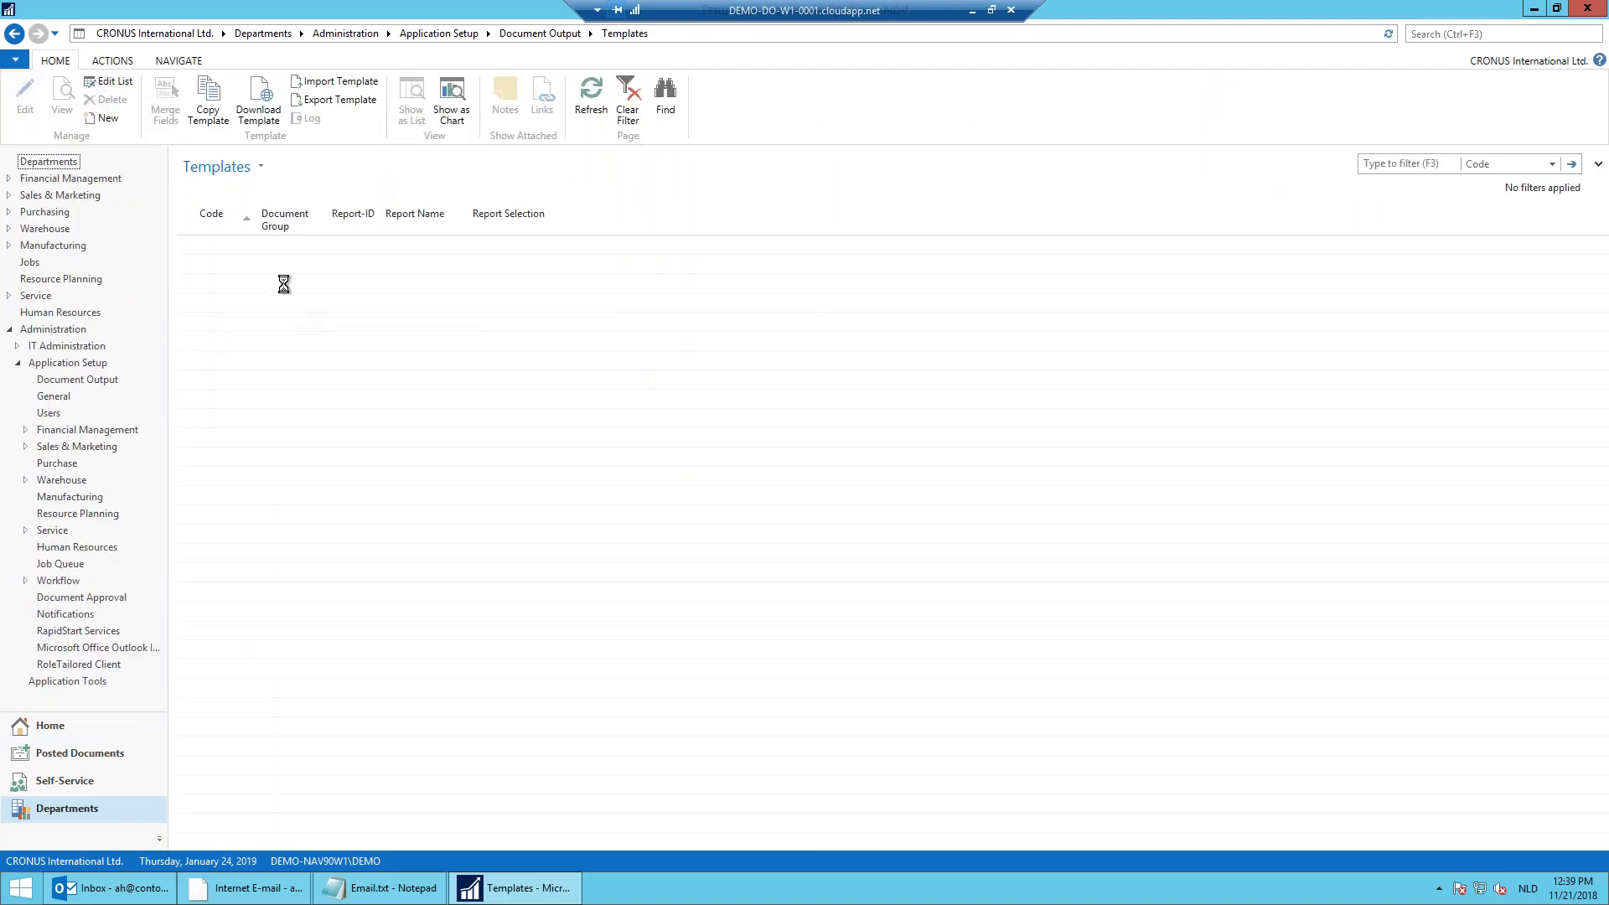
left_click_drag(255, 224, 315, 227)
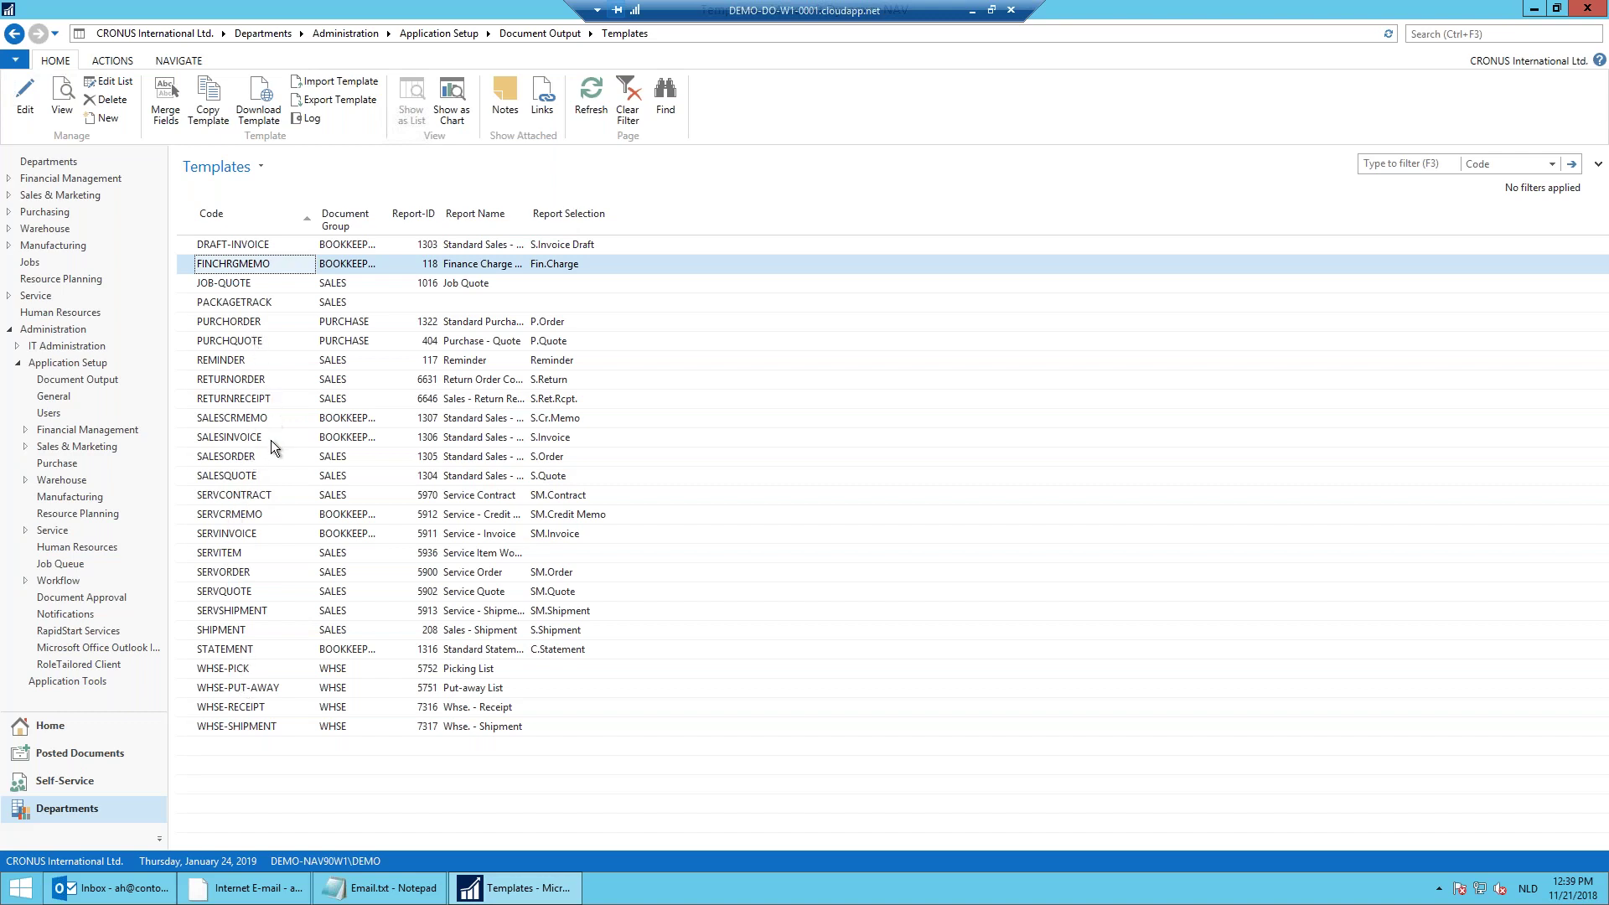
left_click(254, 437)
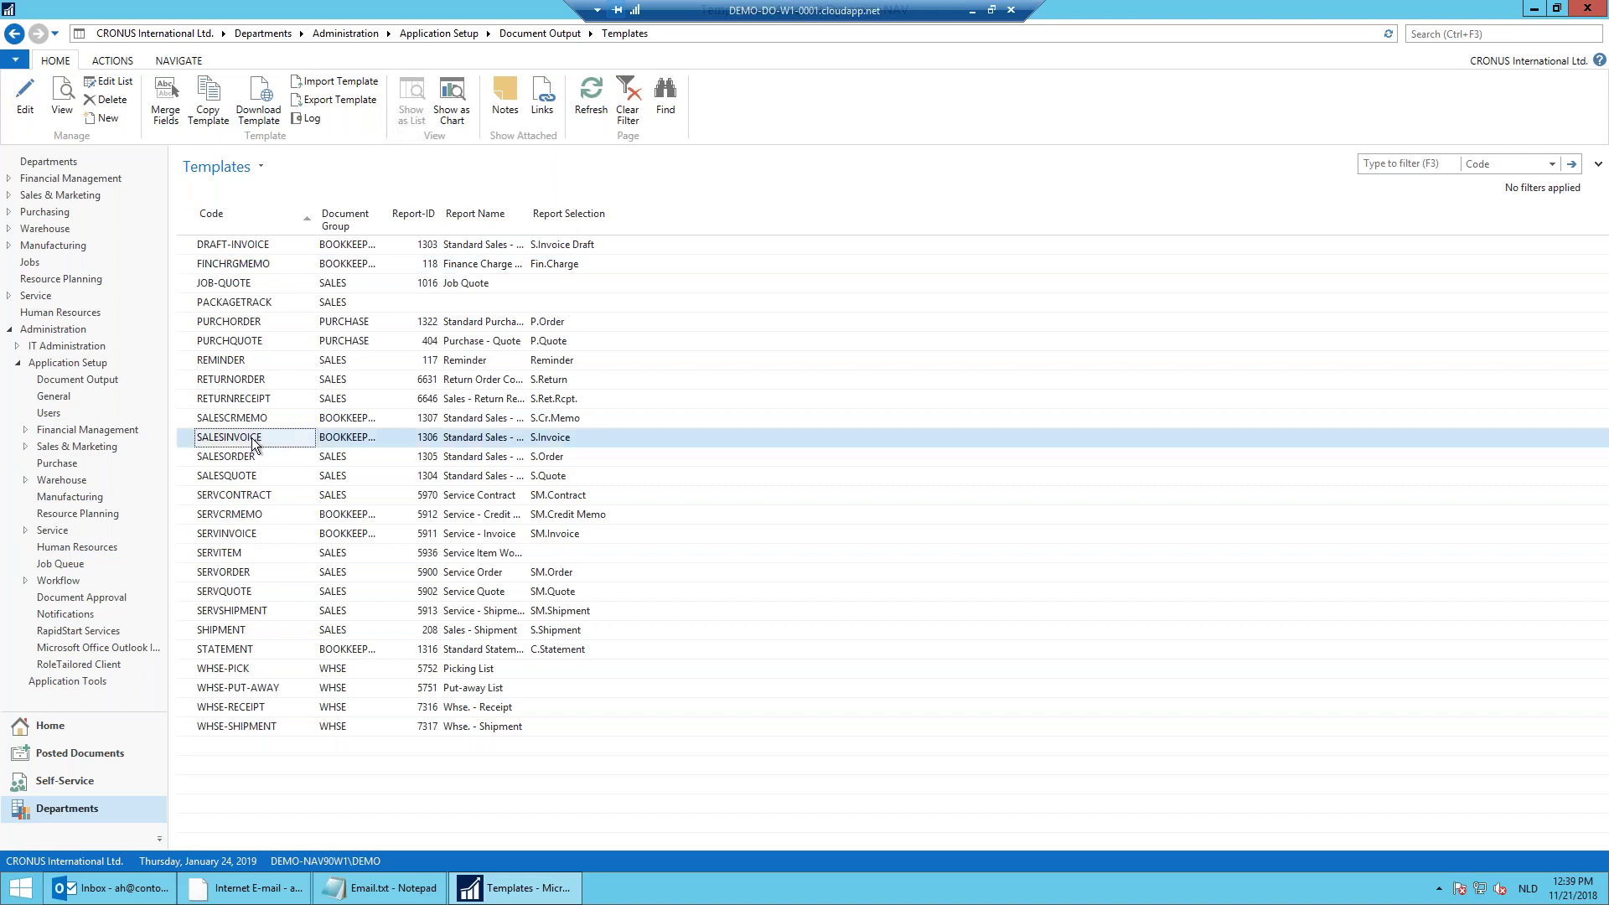
double_click(254, 439)
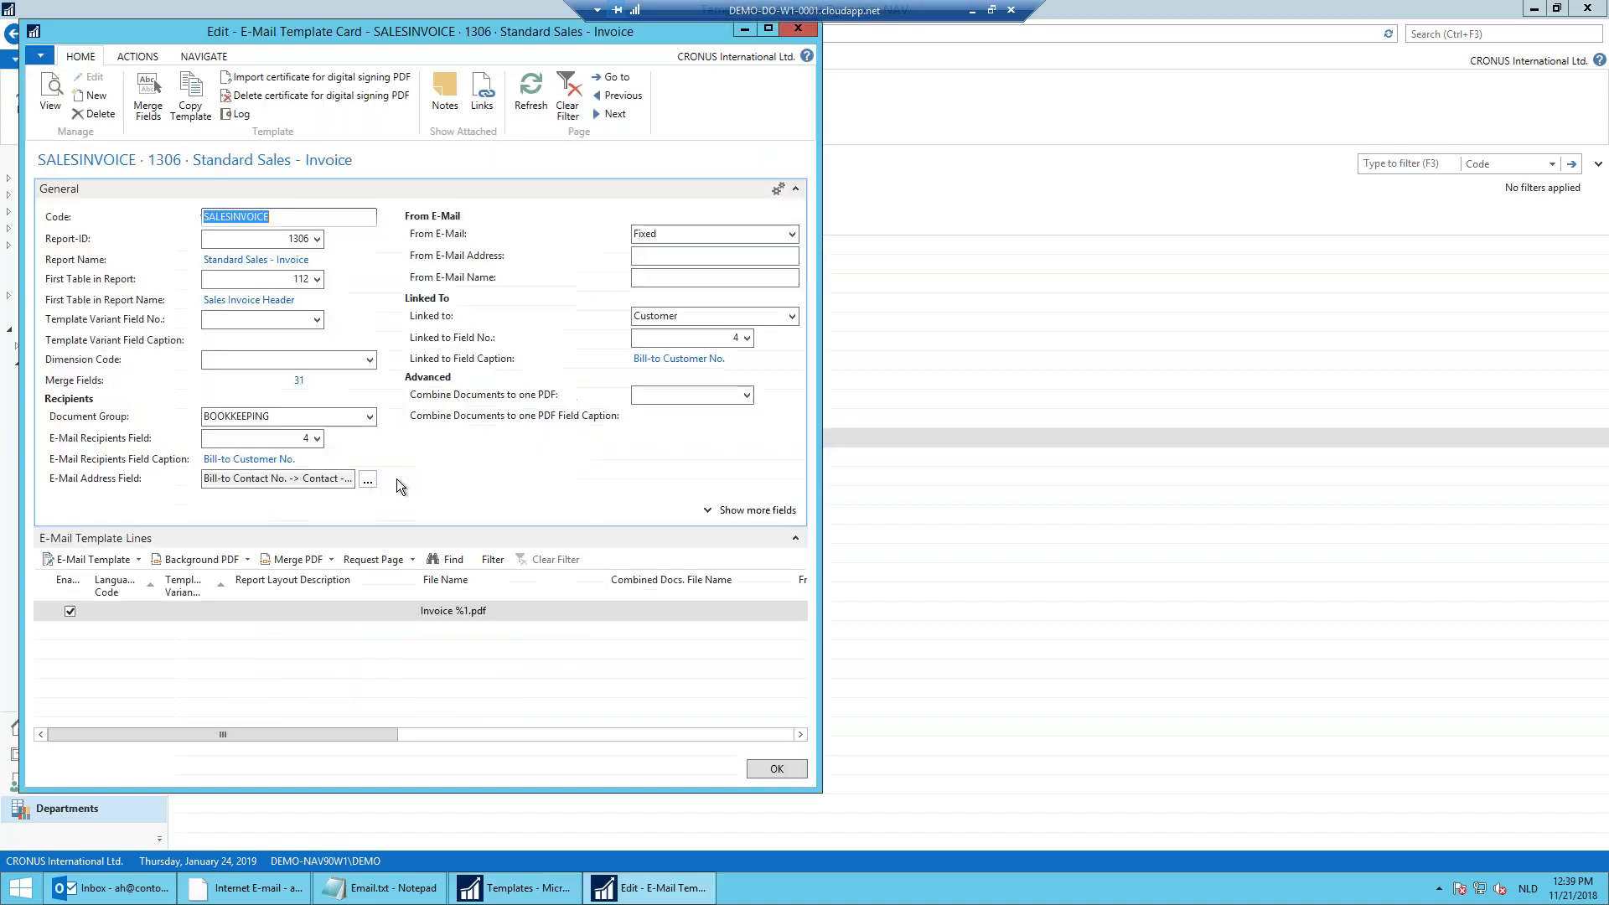
Step: Maximise the SALESINVOICE card, review the Cc and From fields, and show the line's E-Mail Template actions
left_click(766, 32)
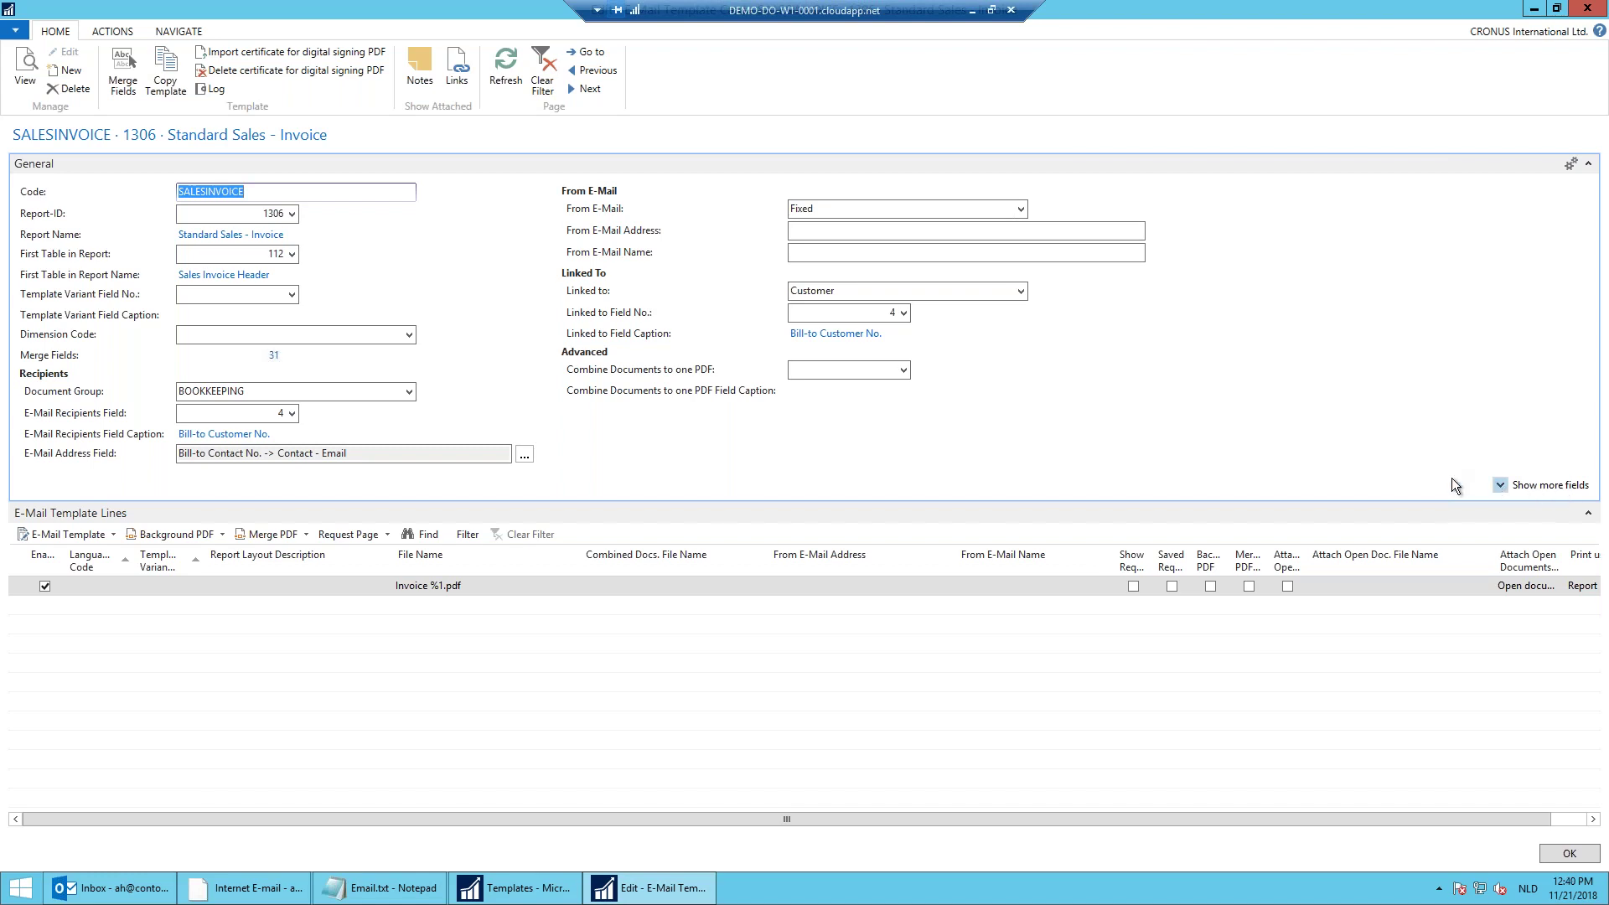
left_click(1499, 485)
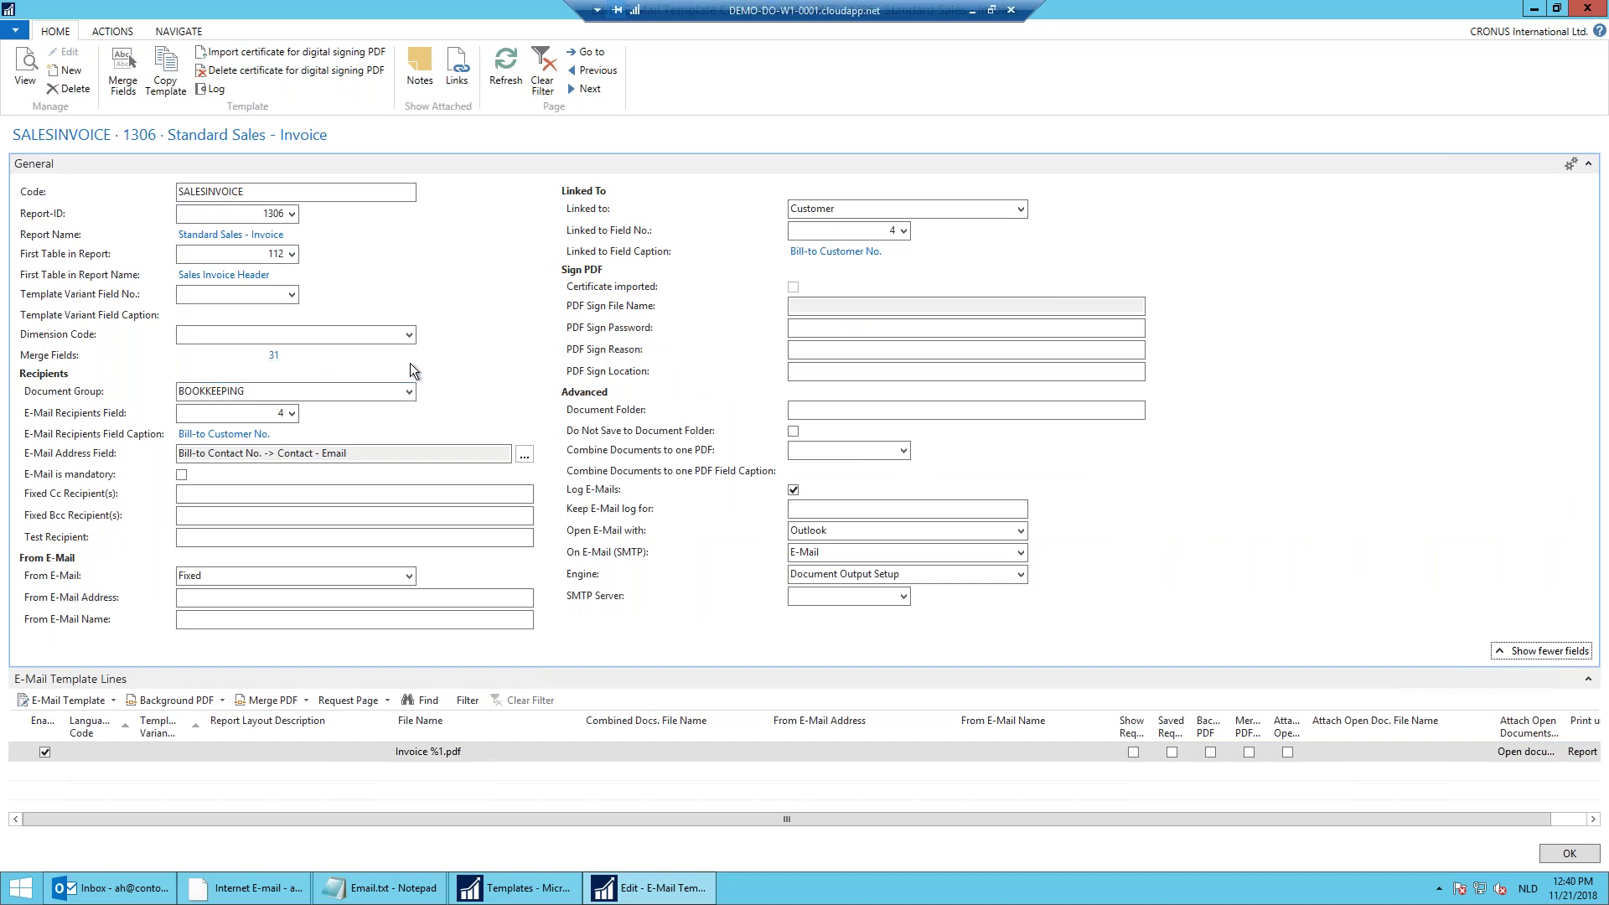
left_click(276, 490)
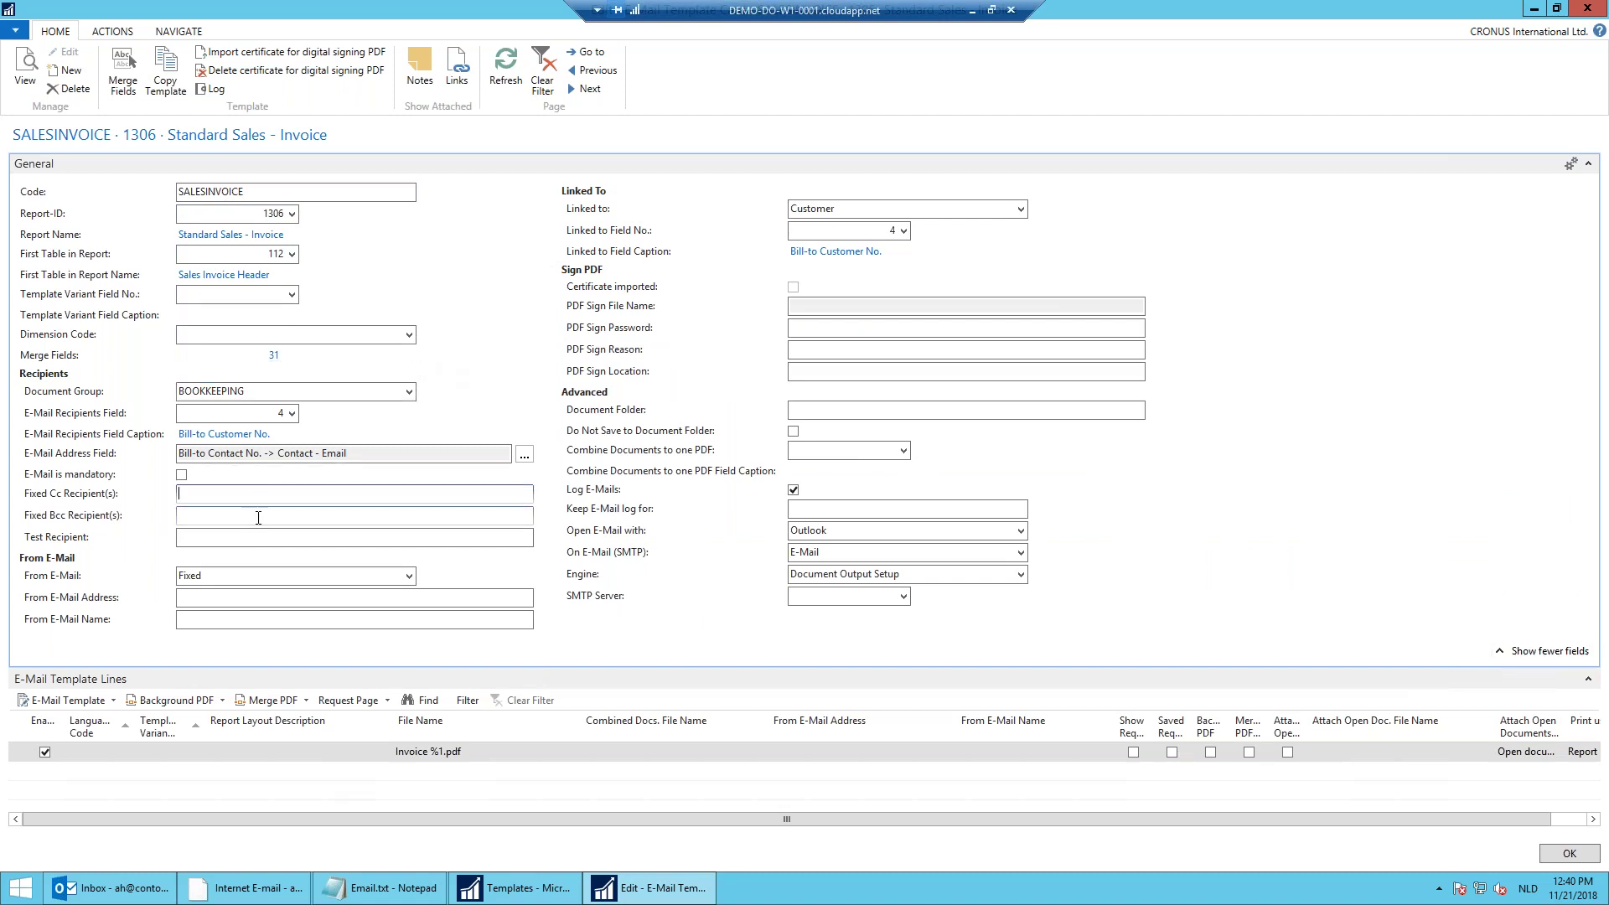
left_click(270, 597)
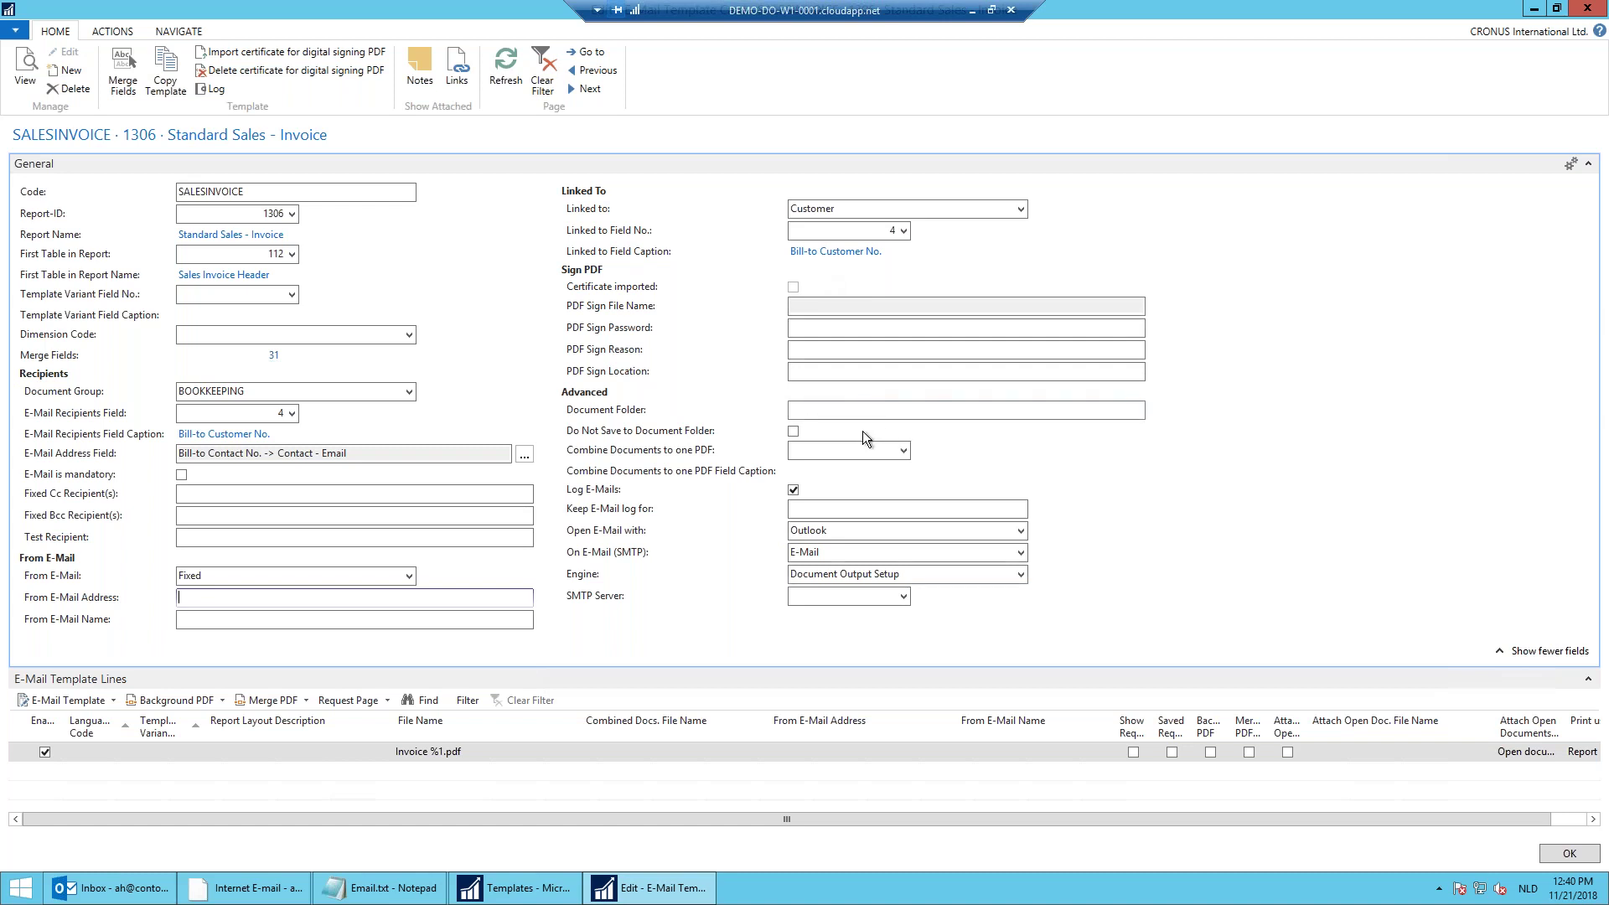
left_click(1588, 163)
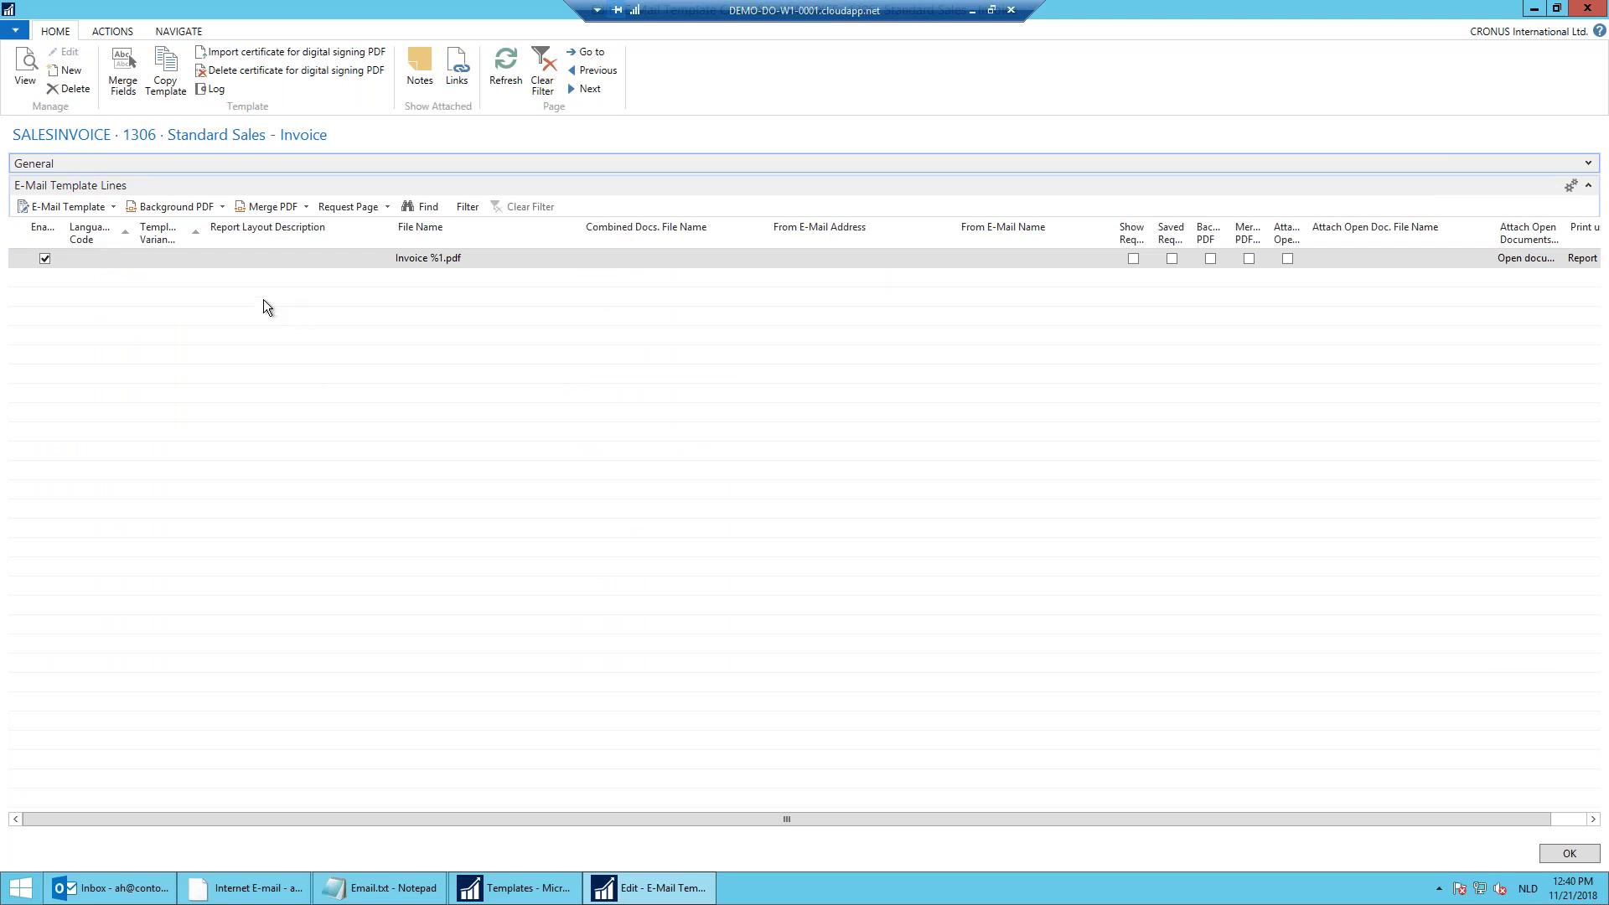
left_click(84, 207)
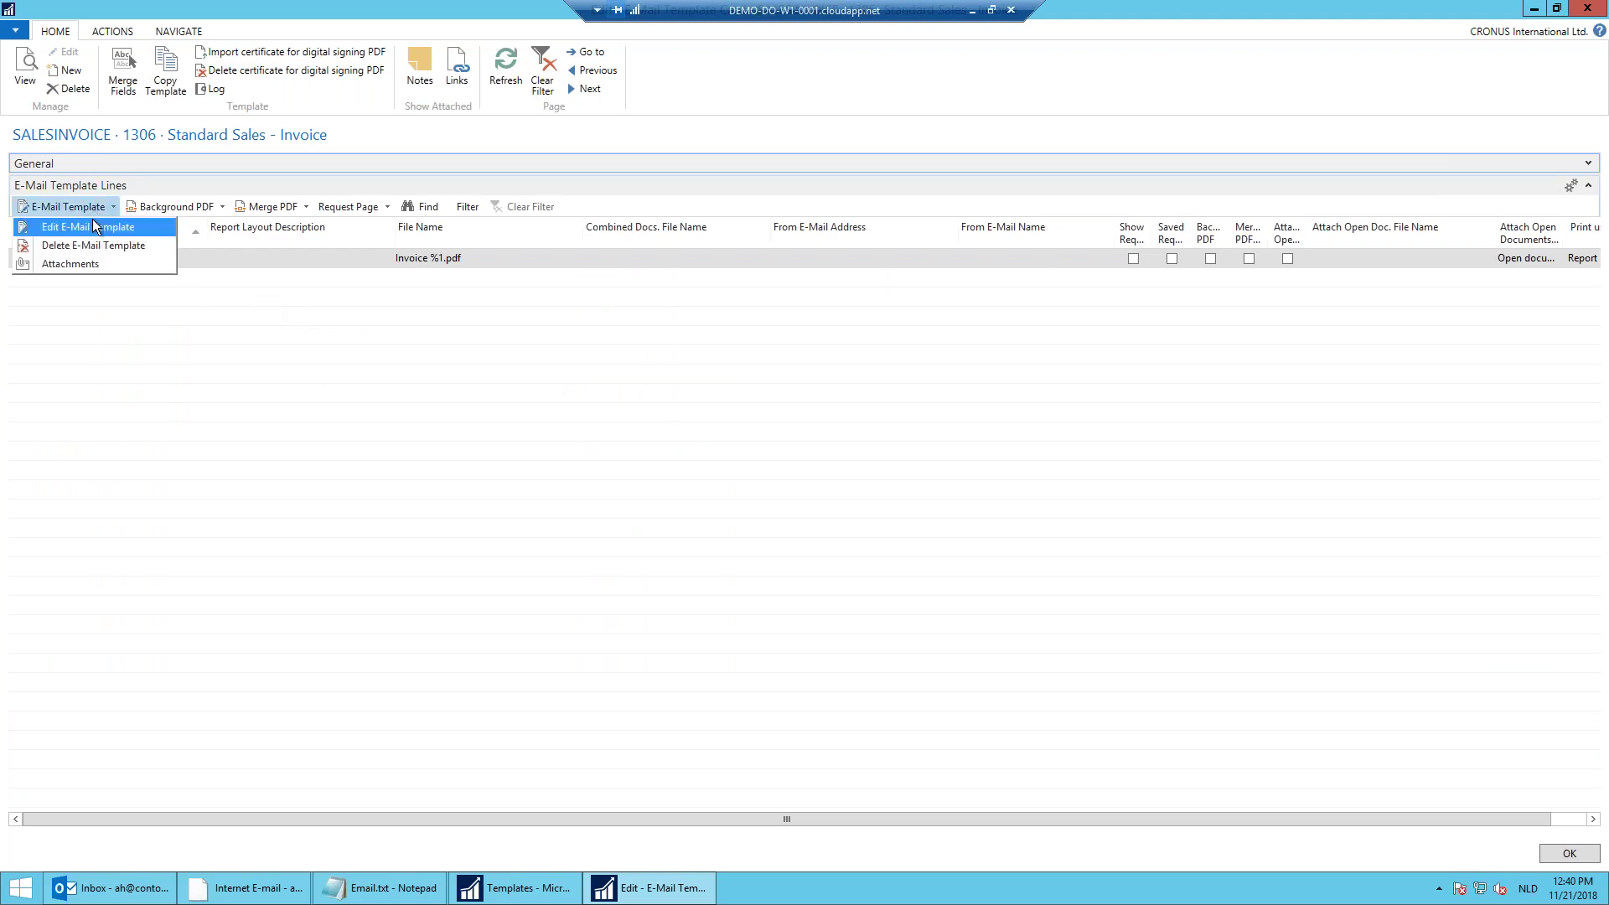
Step: Open the template in Outlook and make the body read 'invoice with number %1'
left_click(93, 222)
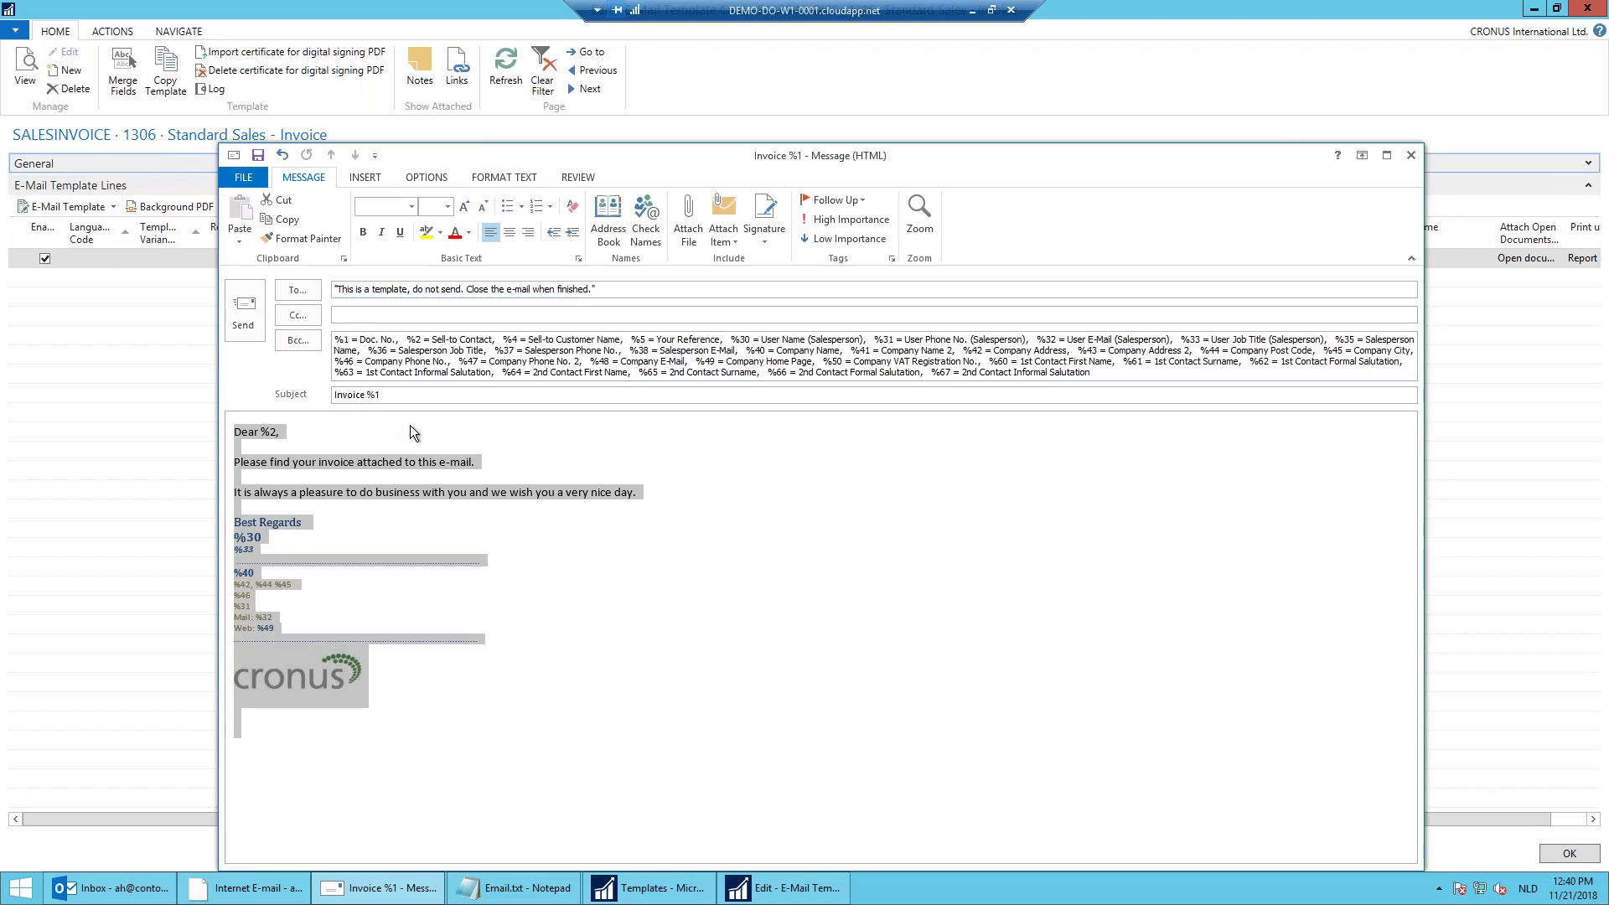
left_click(320, 441)
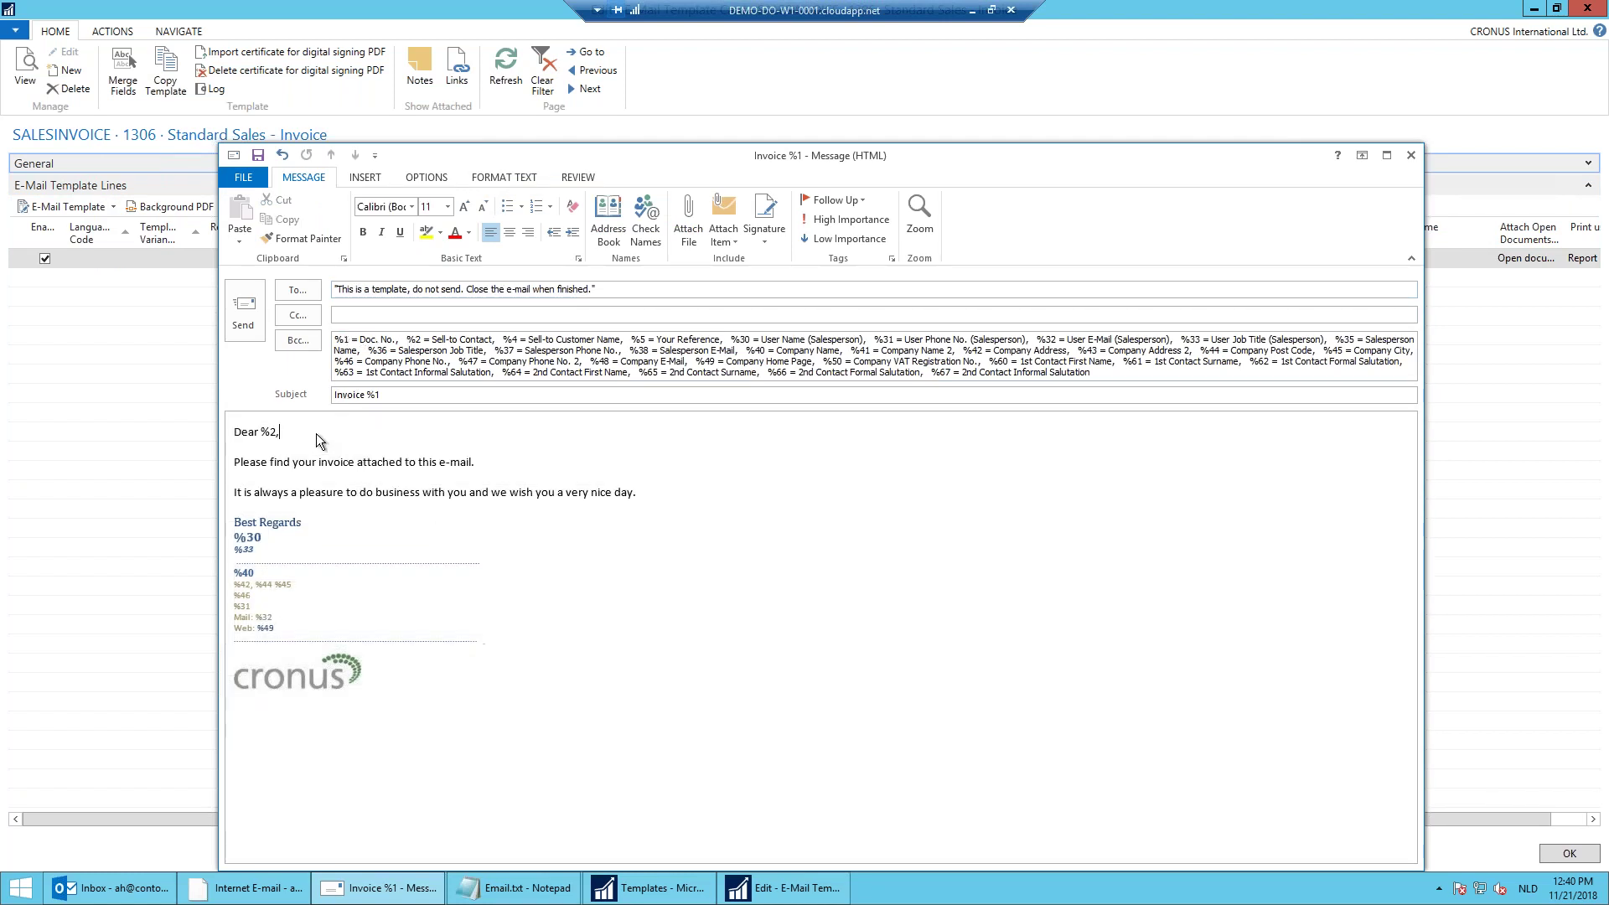
left_click_drag(260, 432, 280, 432)
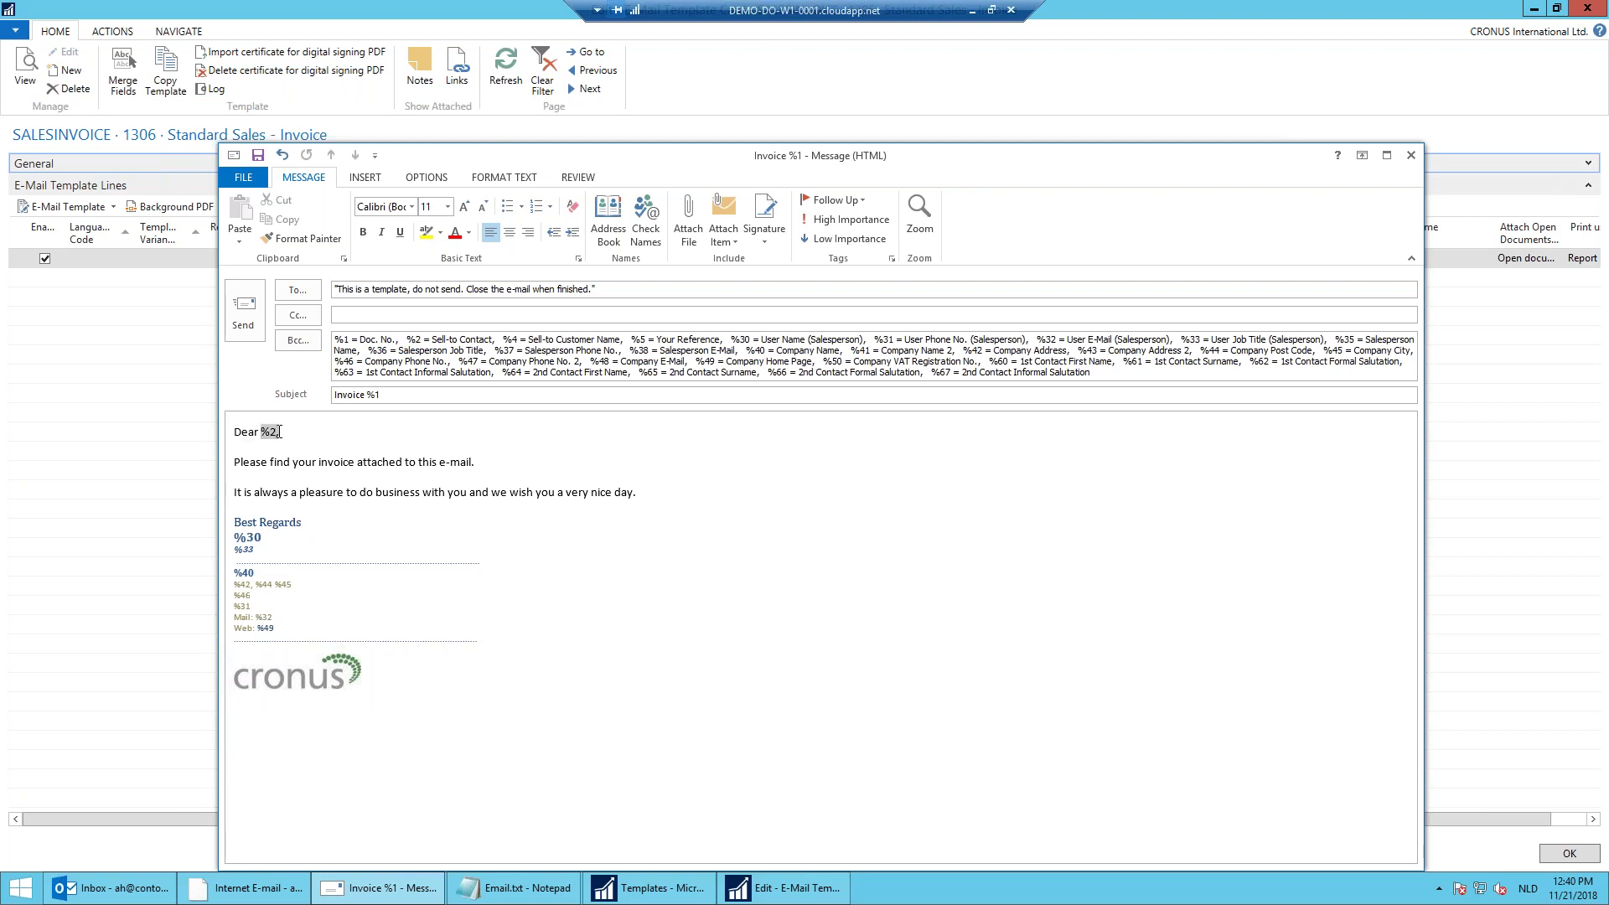
left_click(409, 341)
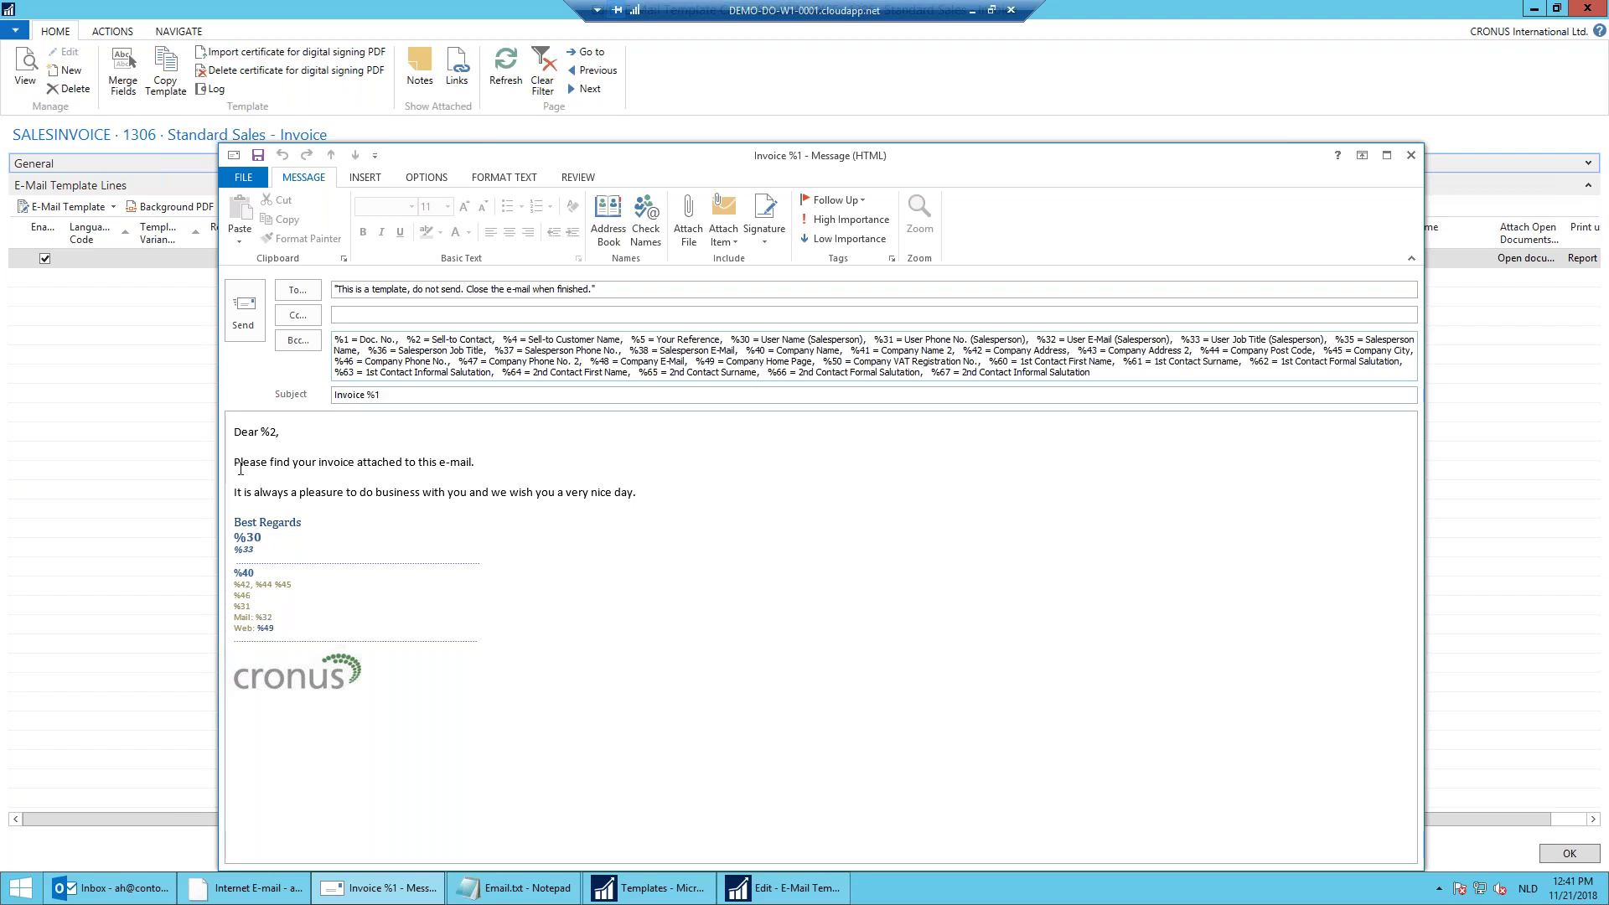
left_click(354, 464)
type("with number ")
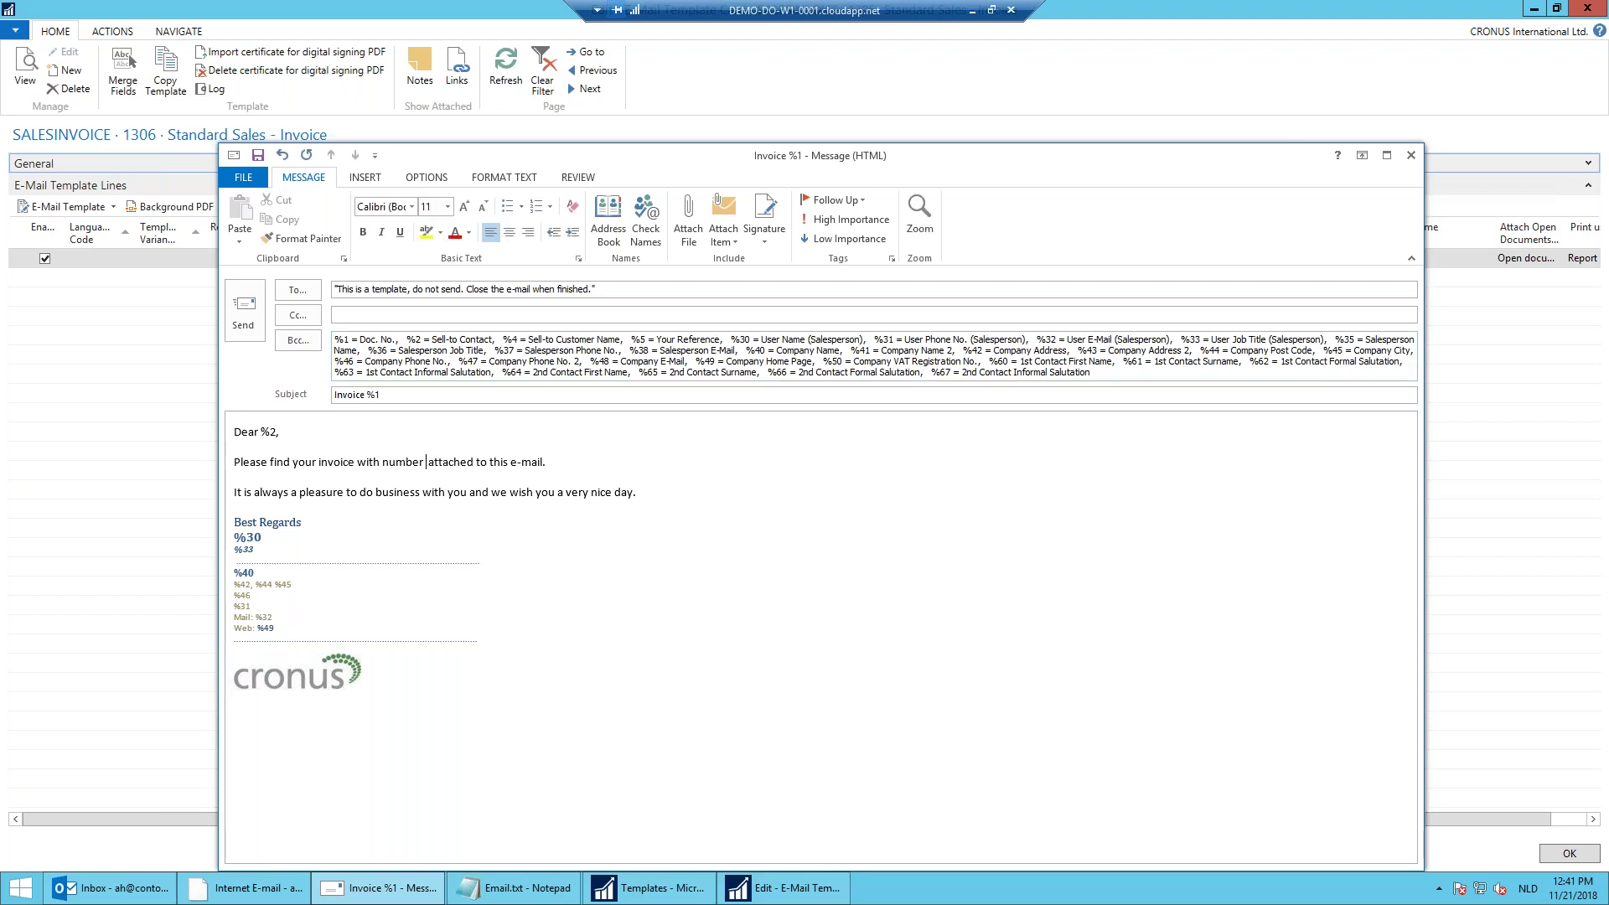
type("%1")
Step: Add a new line 'We wish you a merry Christmas.' after the nice day sentence
left_click(661, 493)
key("Return")
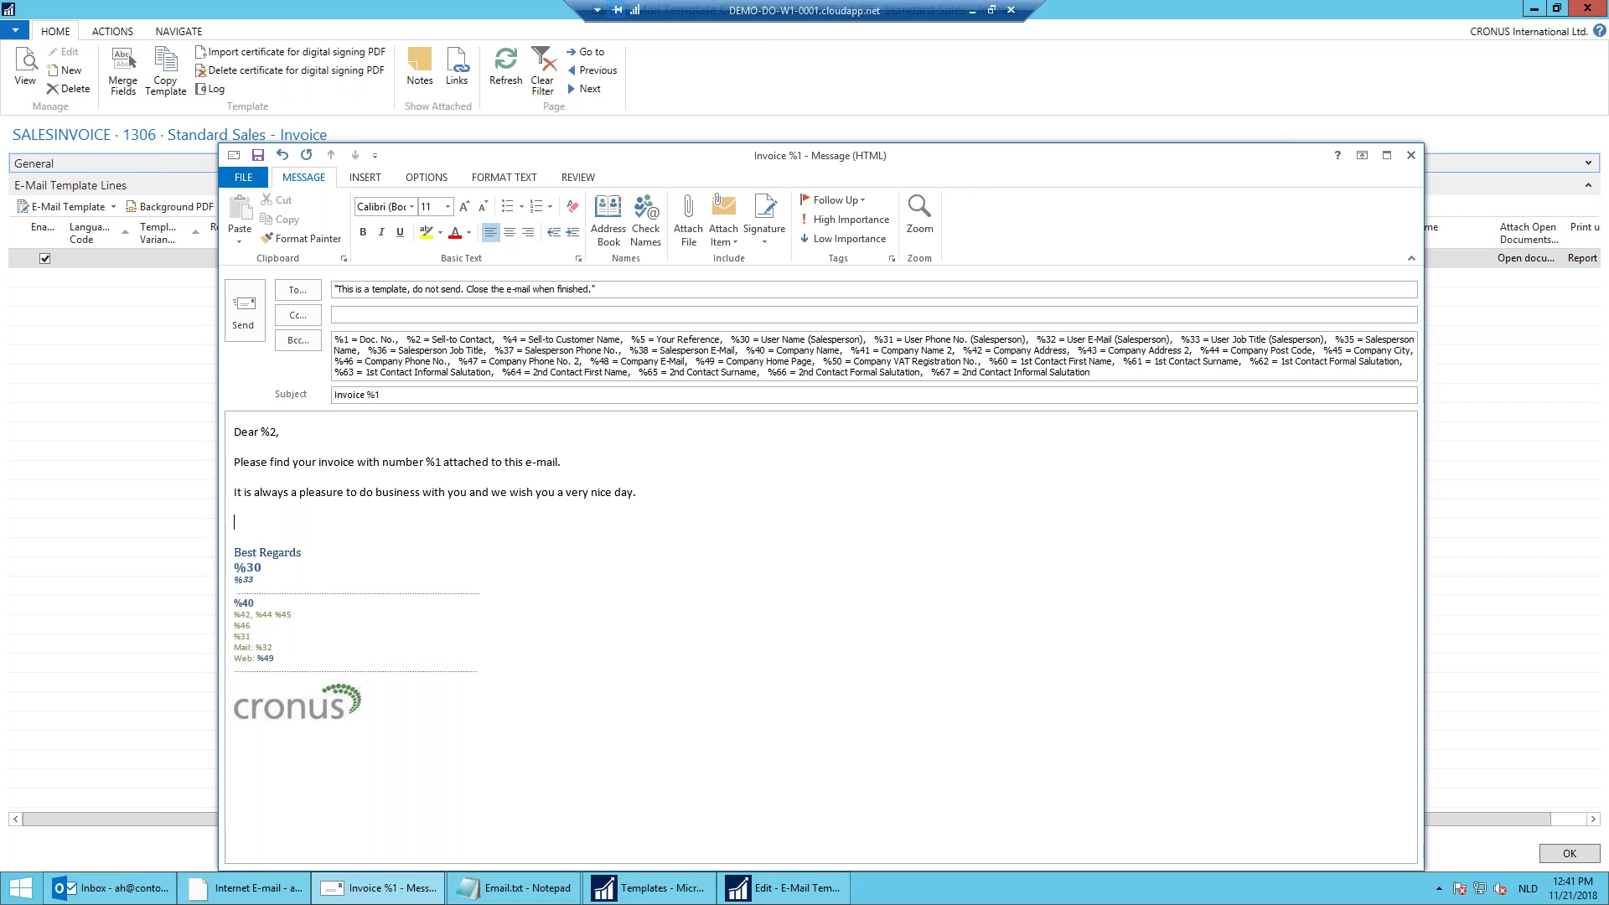
type("We wish you a me")
type("ry chir")
key("BackSpace")
key("BackSpace")
type("ristmas.")
Step: Change the subject to 'Invoice %1 from Tvision'
left_click(419, 395)
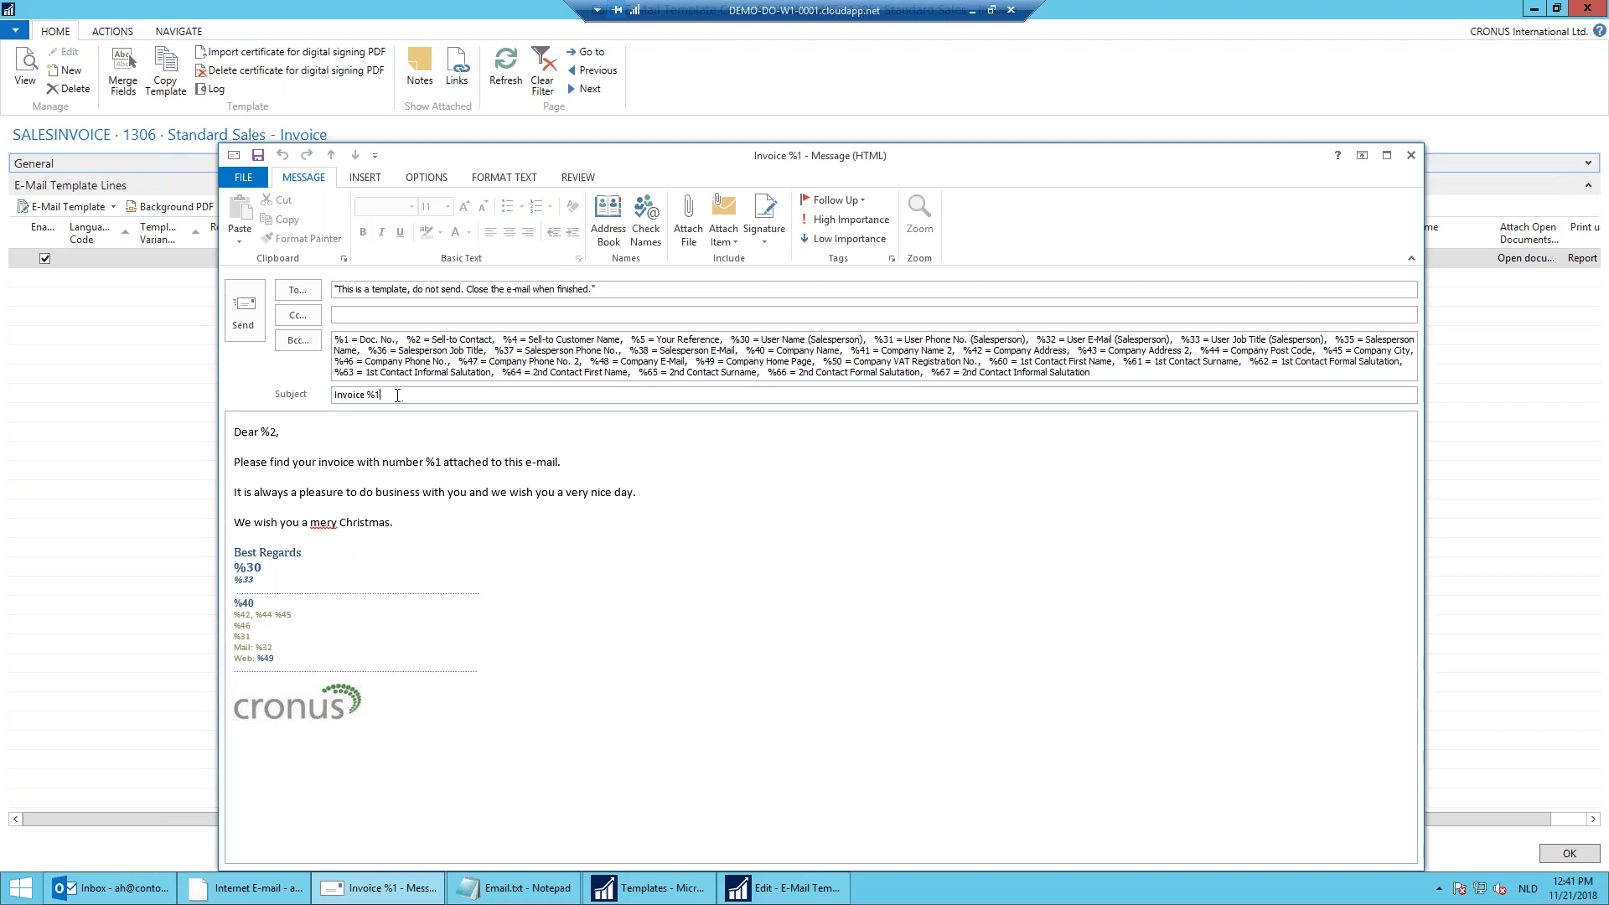
type("from Tvision")
key("Tab")
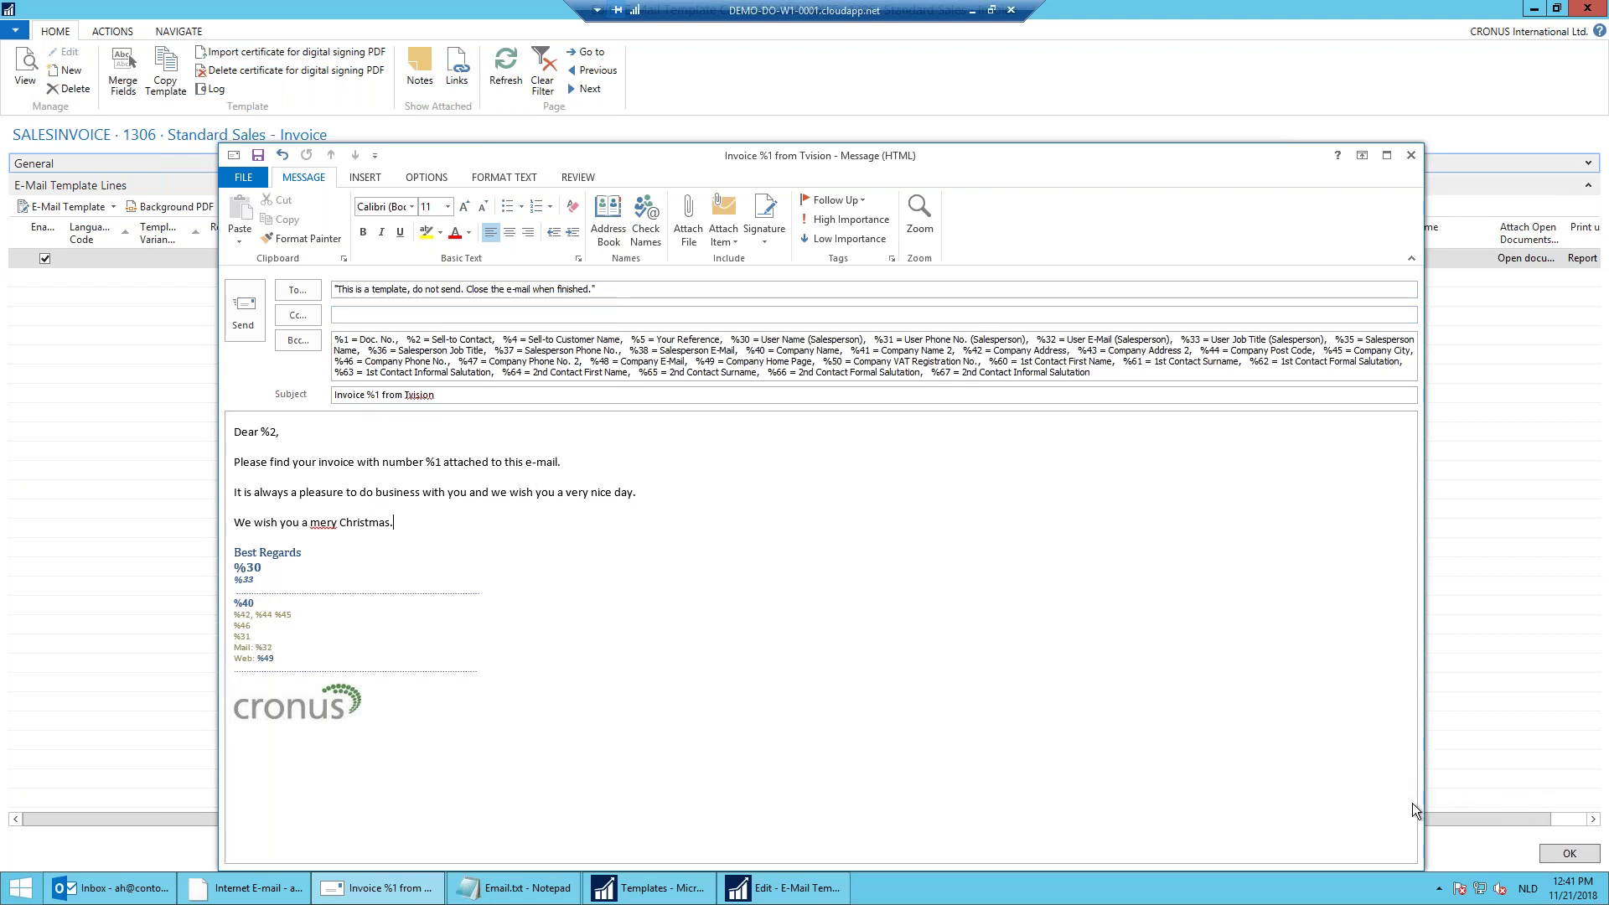
left_click(1438, 890)
left_click(1439, 890)
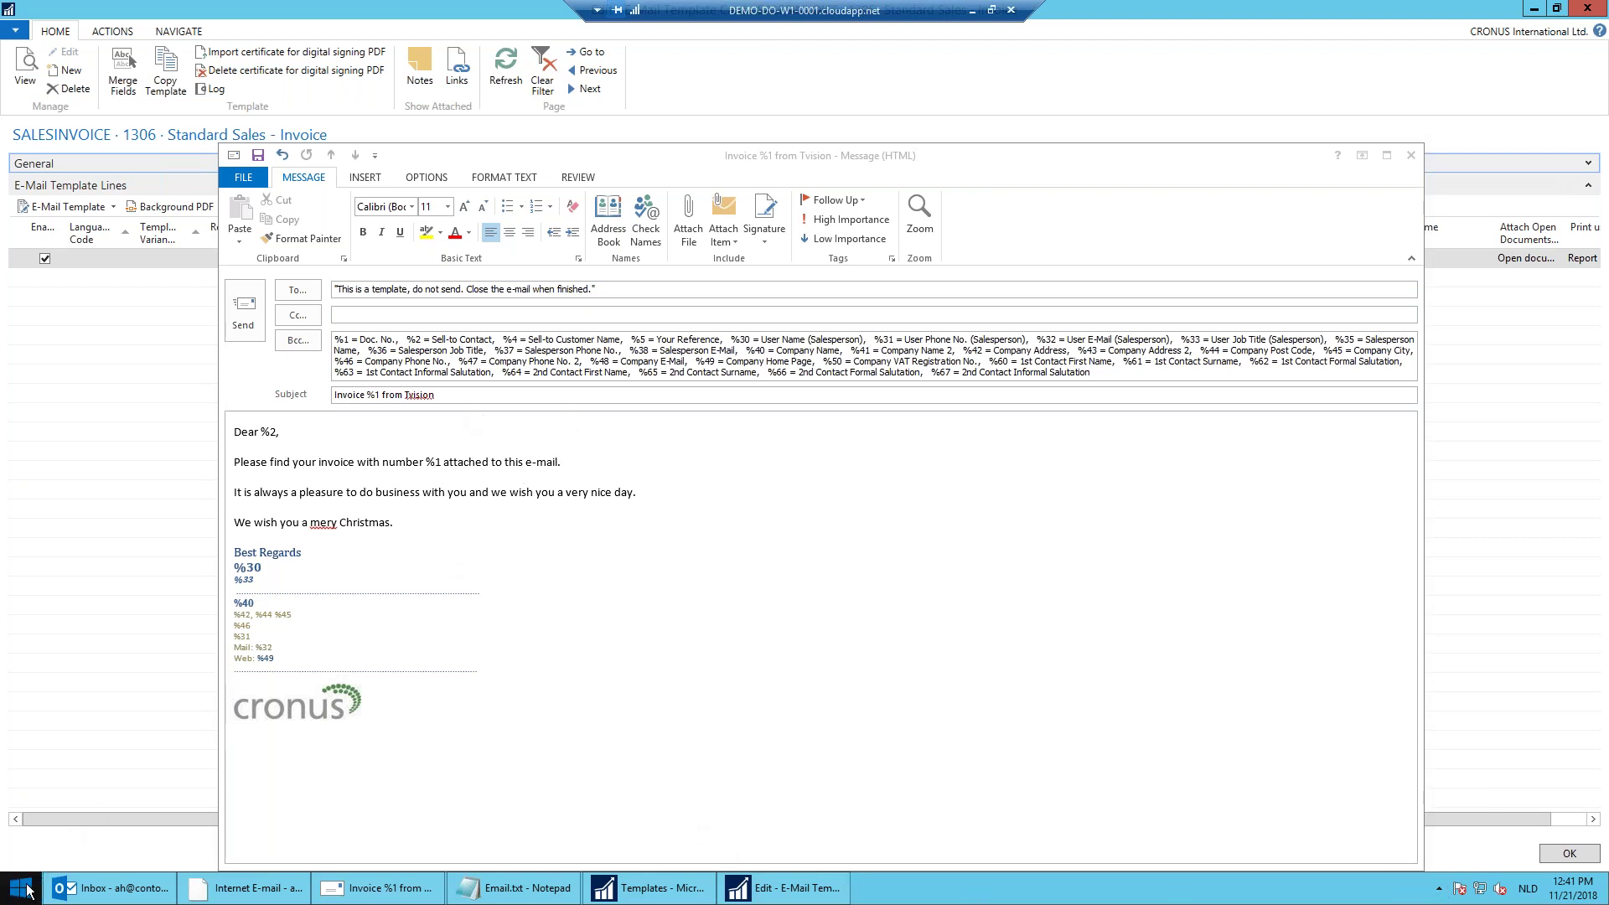
Step: Attach Cronus Sales and Delivery terms.pdf from the Desktop, then close and save the template message
key("super+e")
left_click(377, 273)
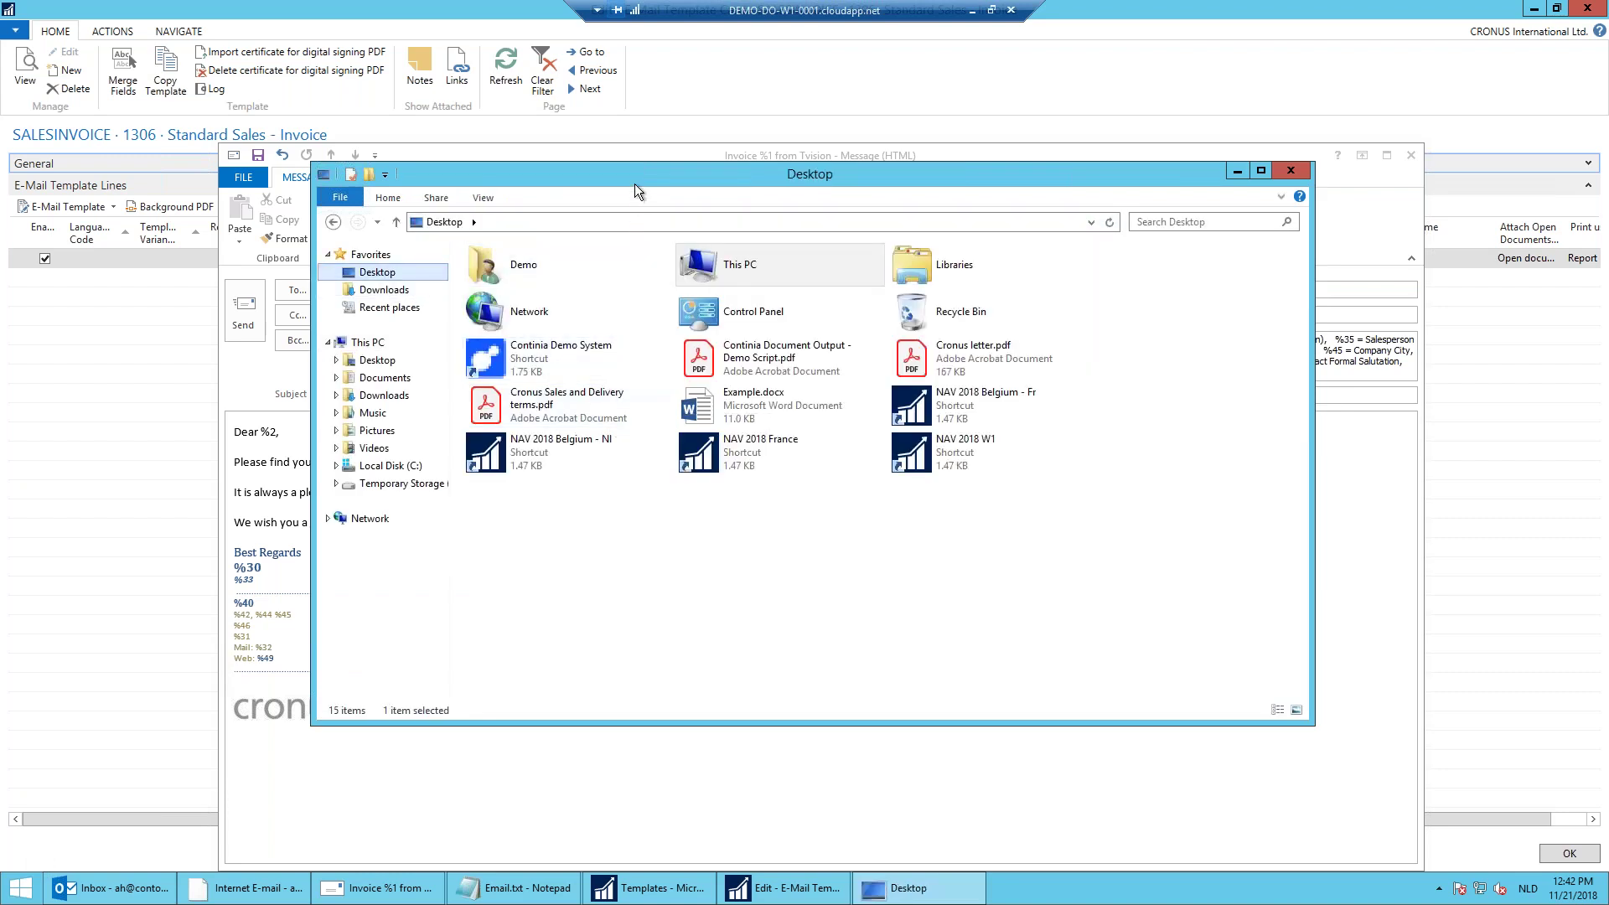
left_click_drag(636, 176, 953, 153)
left_click_drag(872, 385, 481, 448)
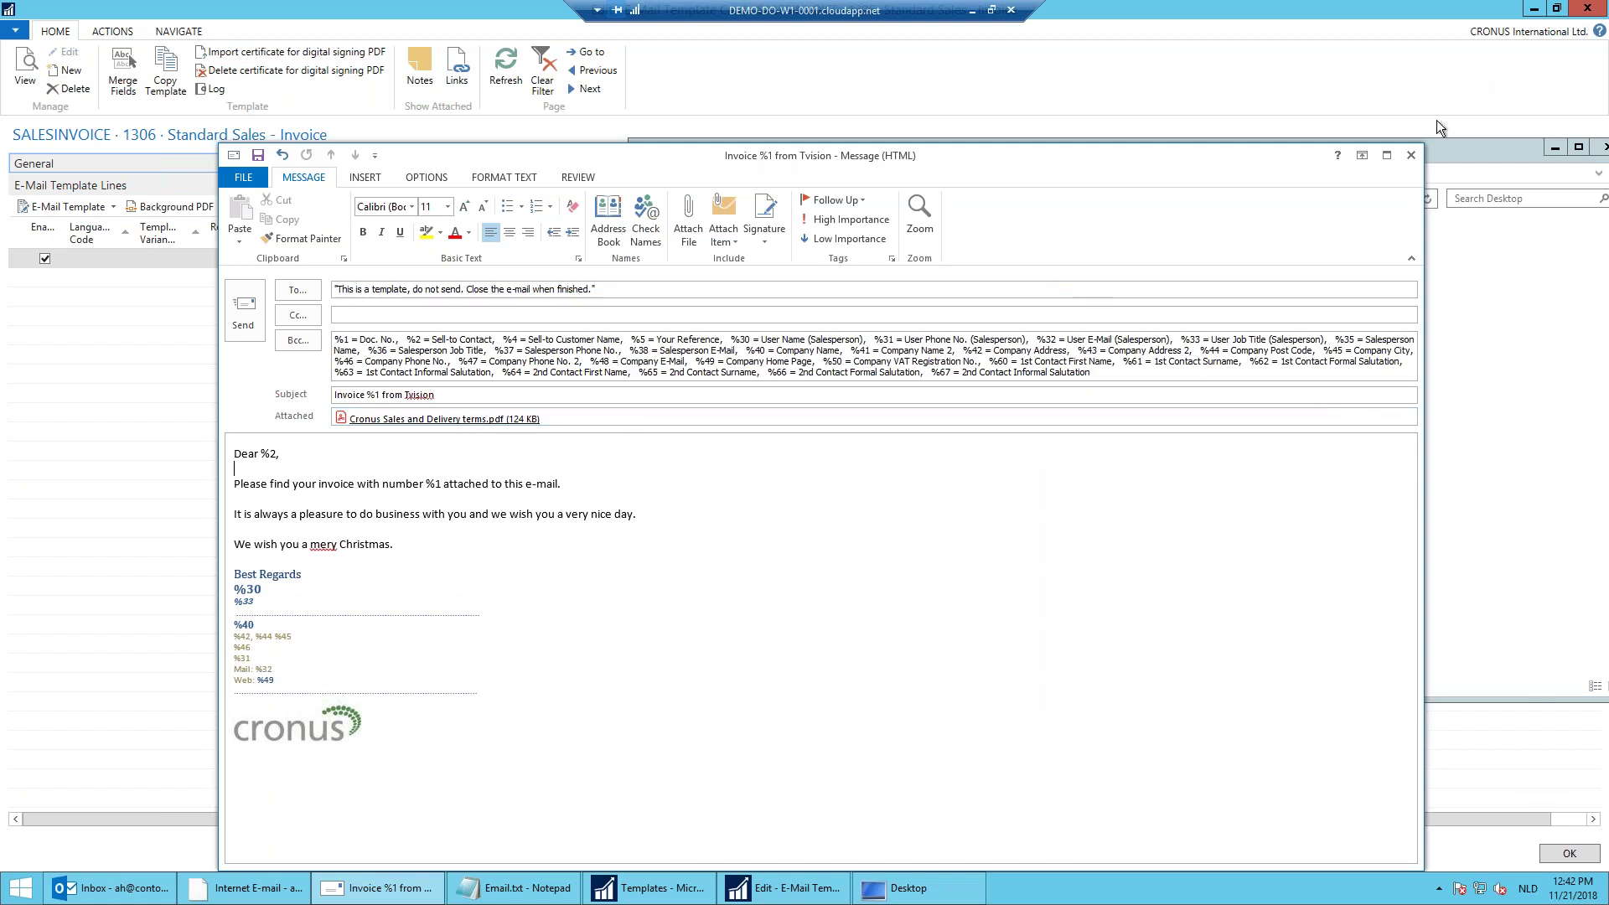
left_click(1411, 155)
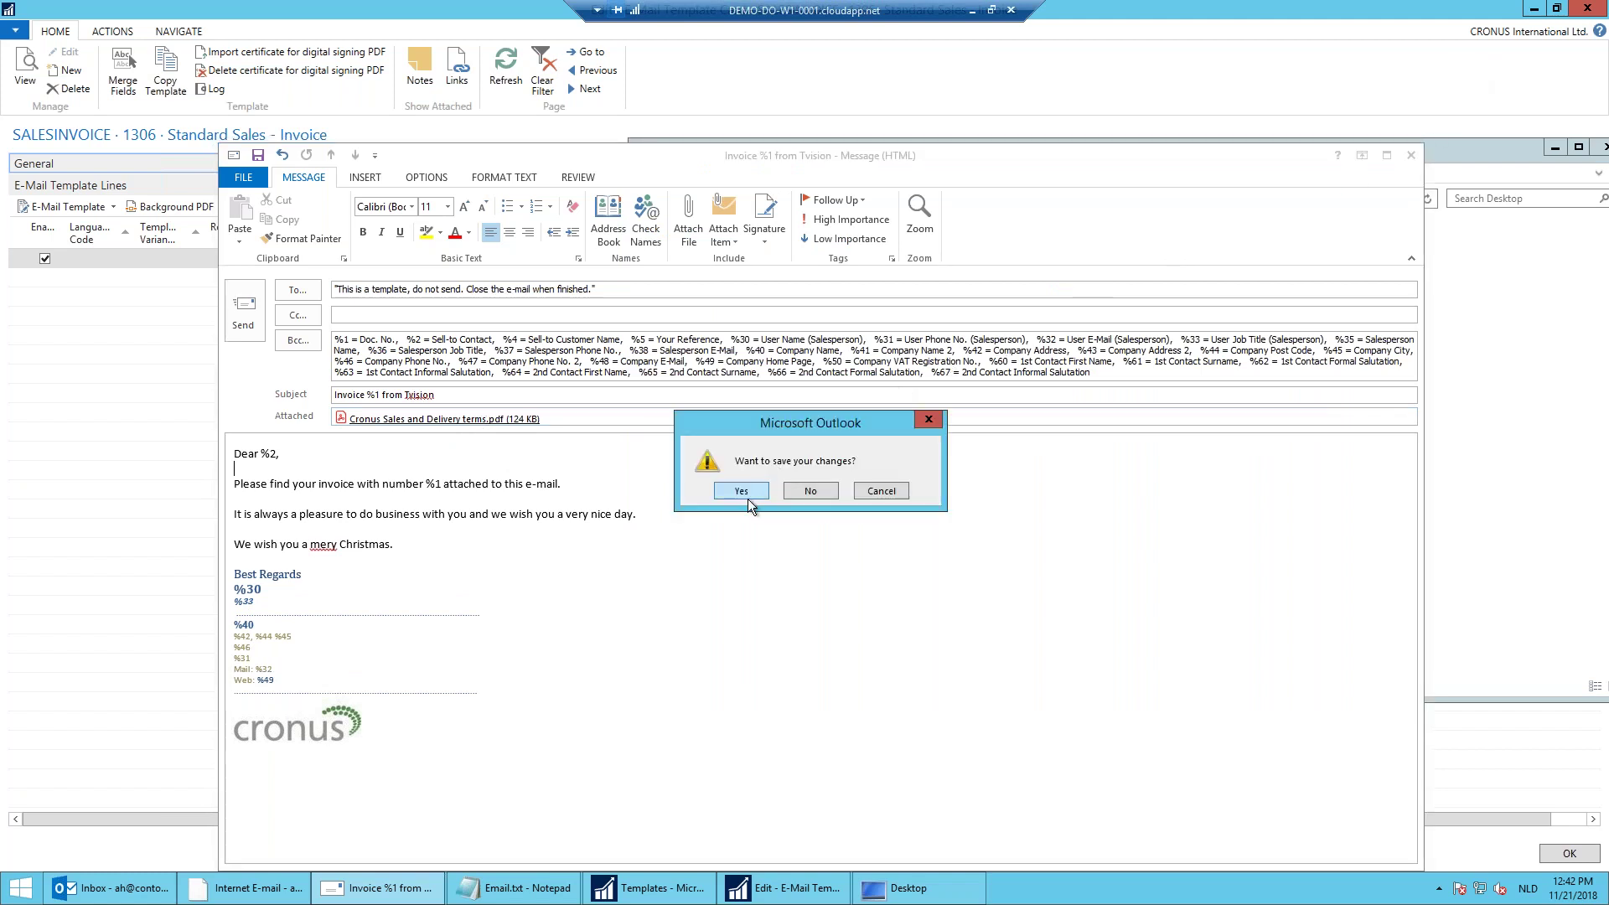
left_click(747, 498)
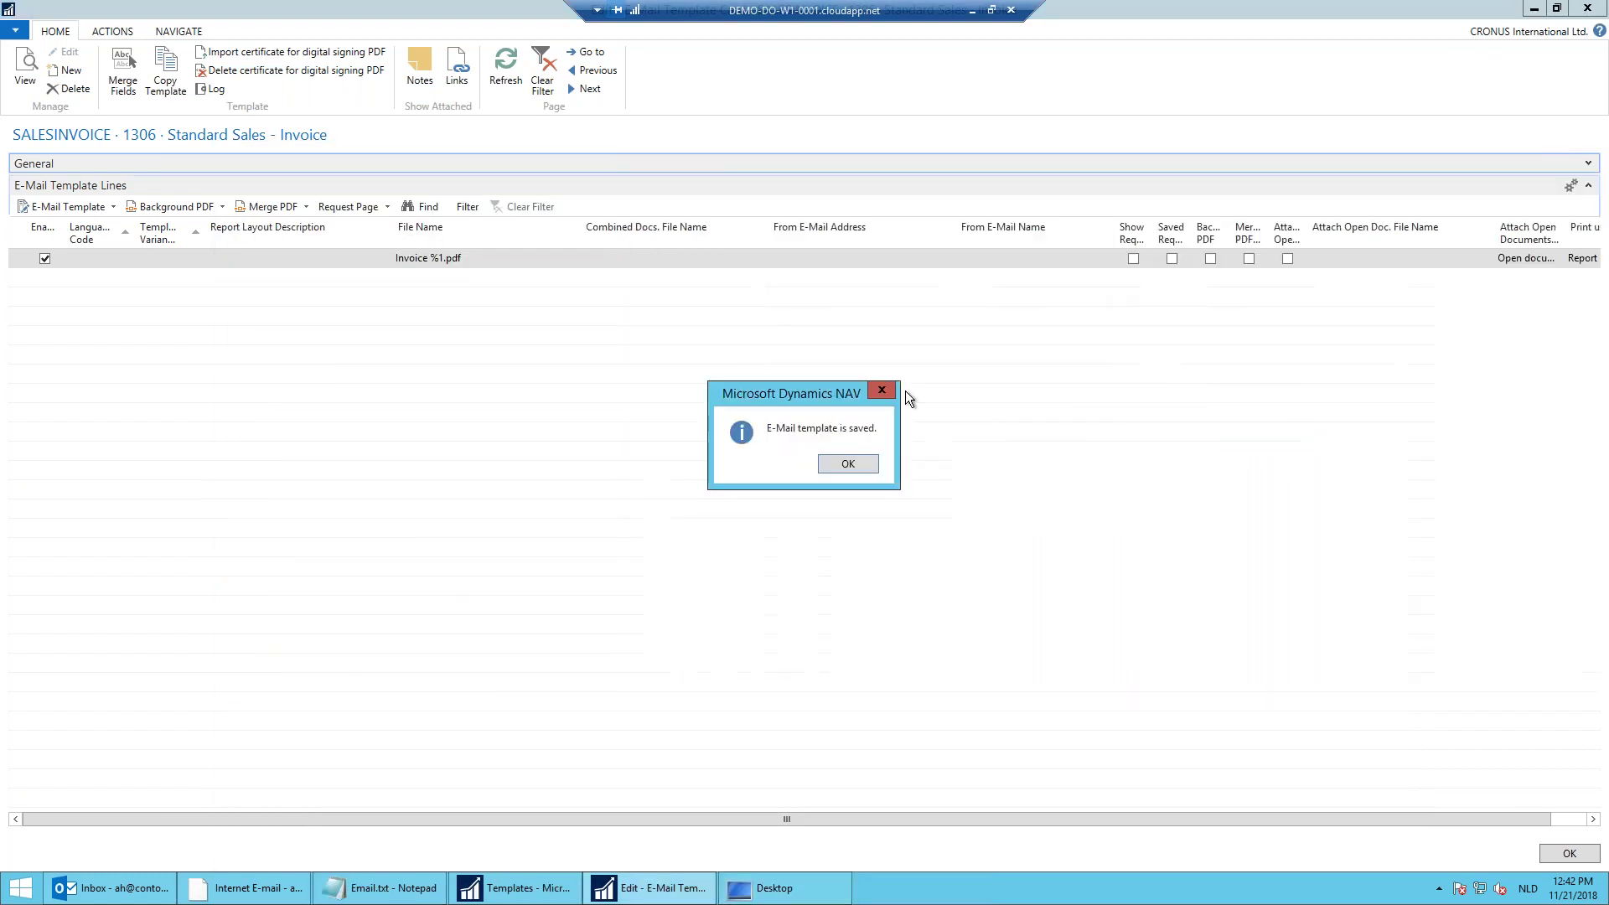
left_click(849, 464)
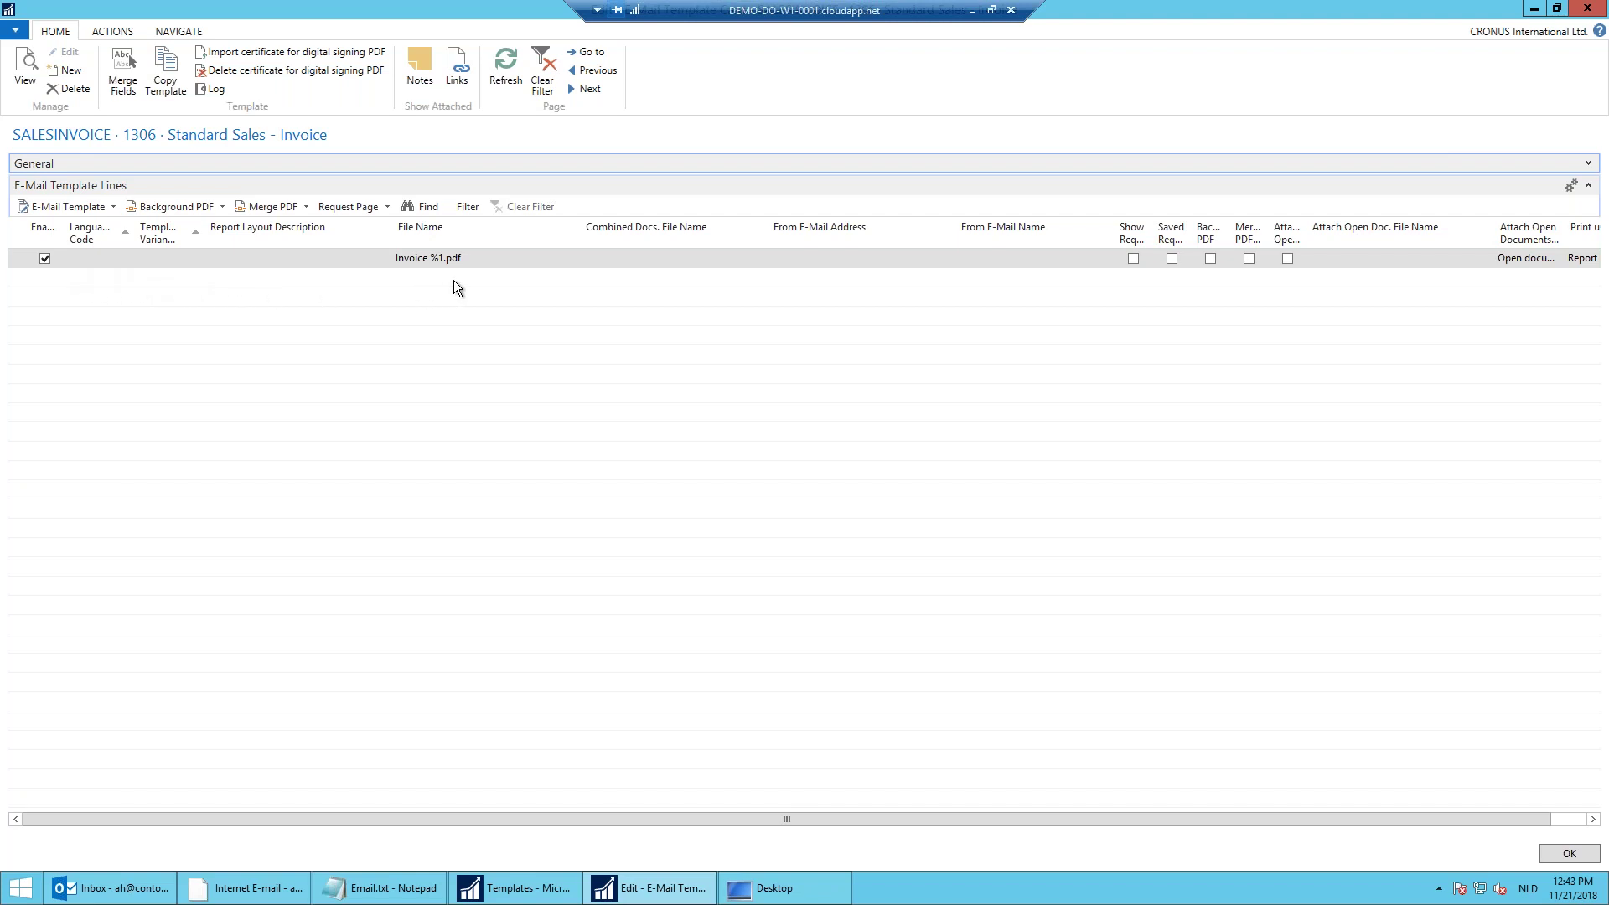
Step: Close the template page and reopen the Unhandled Posted Sales Invoices list from Home
left_click(1558, 849)
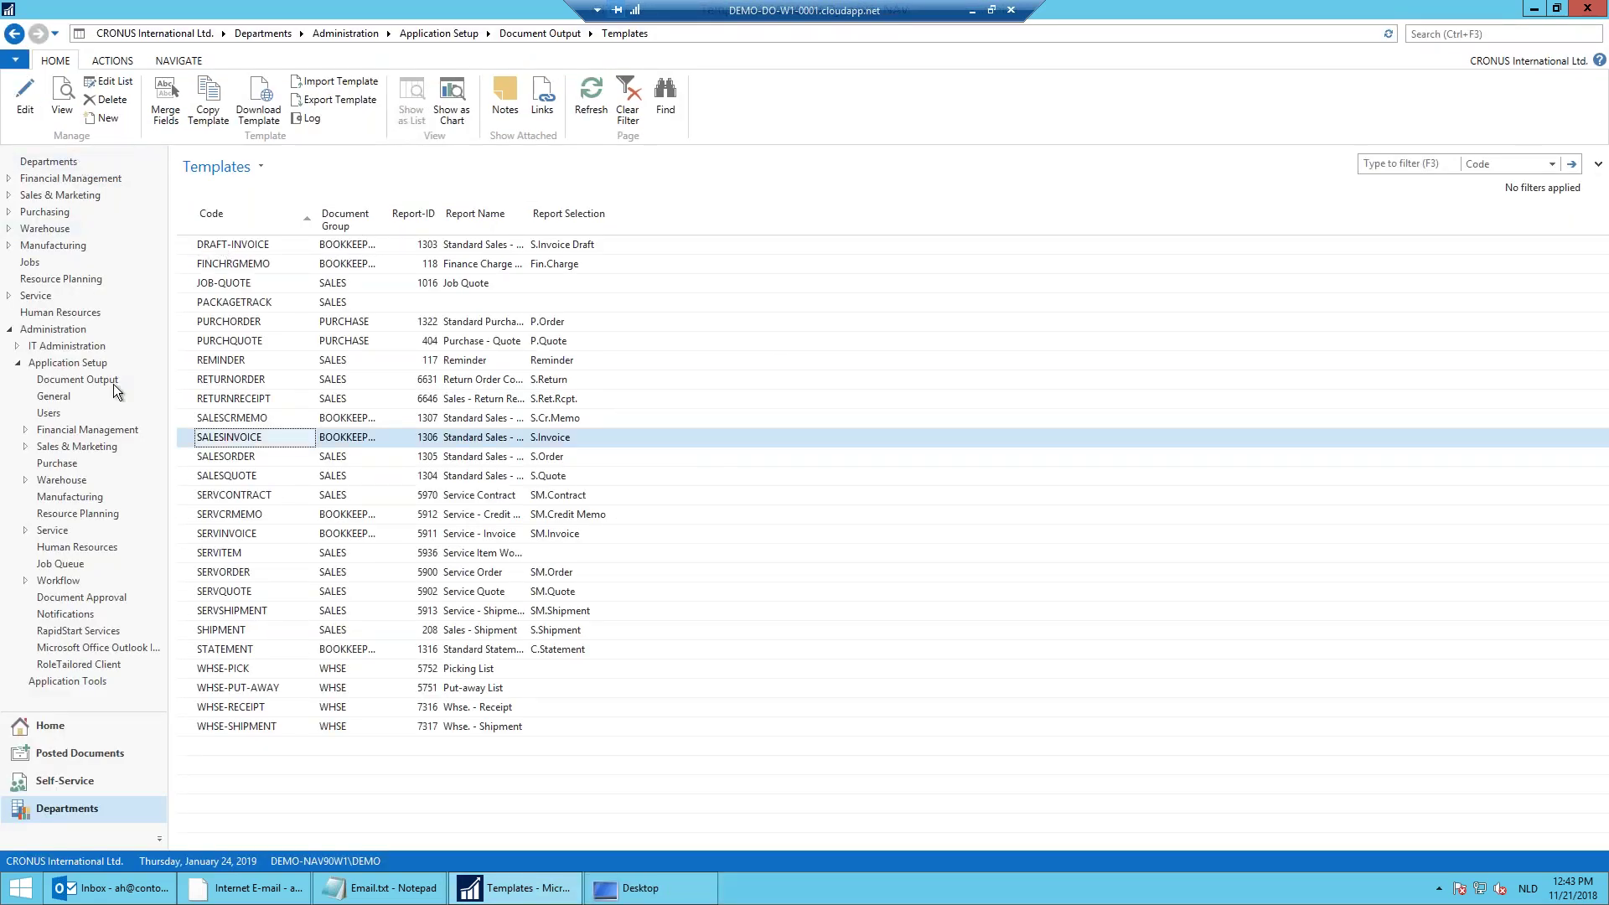
left_click(180, 651)
left_click(116, 725)
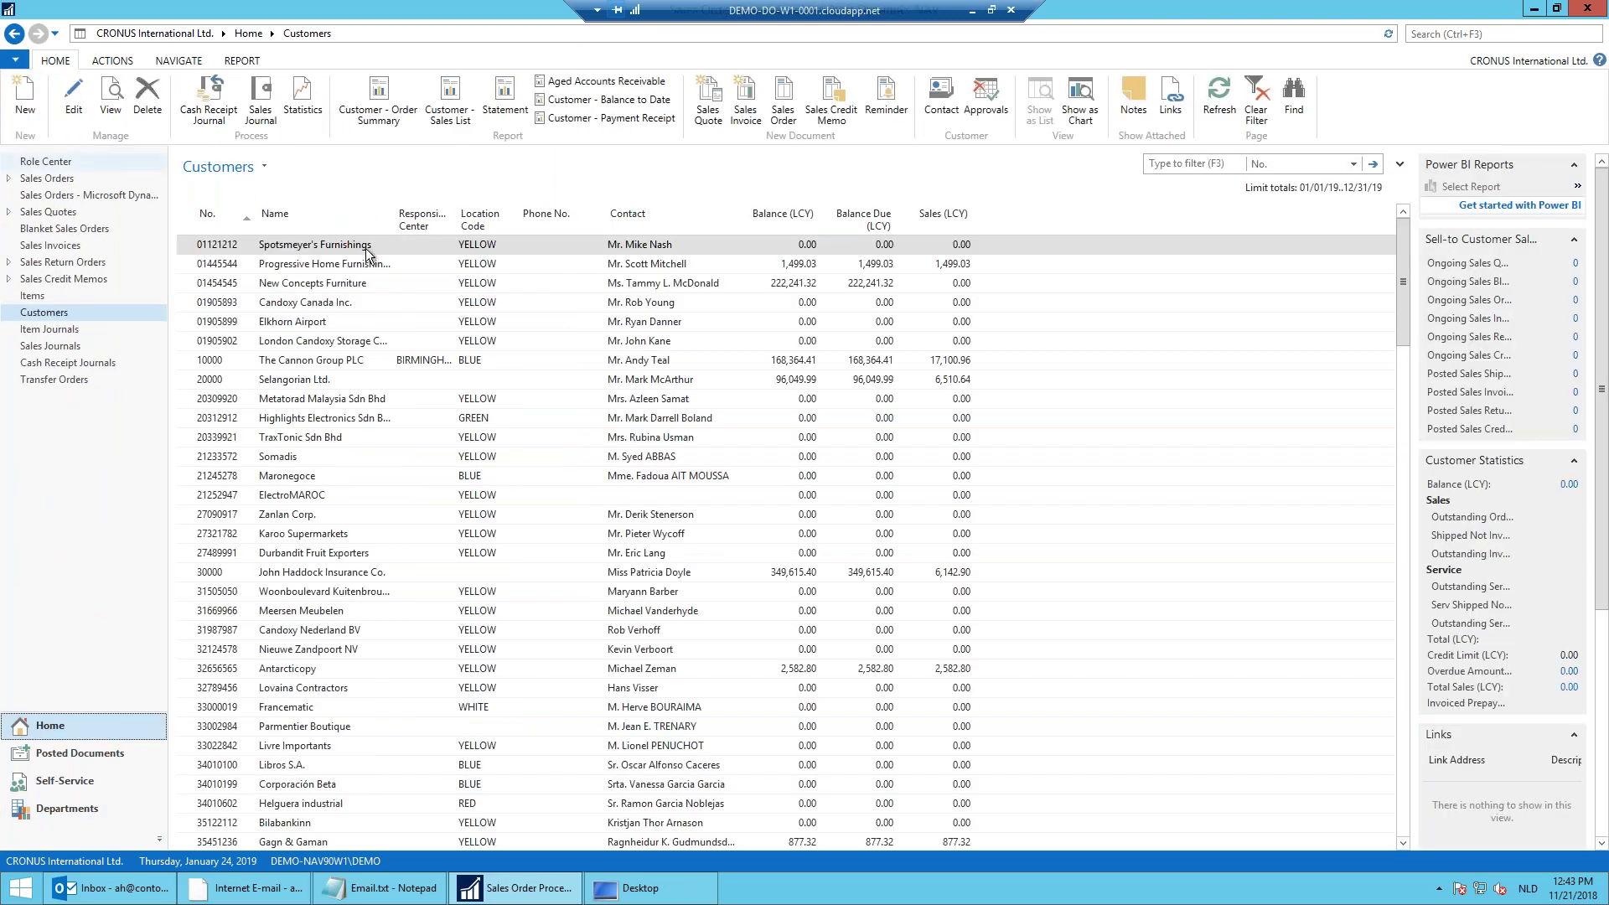
left_click(334, 294)
Step: Filter No. Printed to =1 and generate the Outlook e-mail for invoice 103001
key("BackSpace")
type("1")
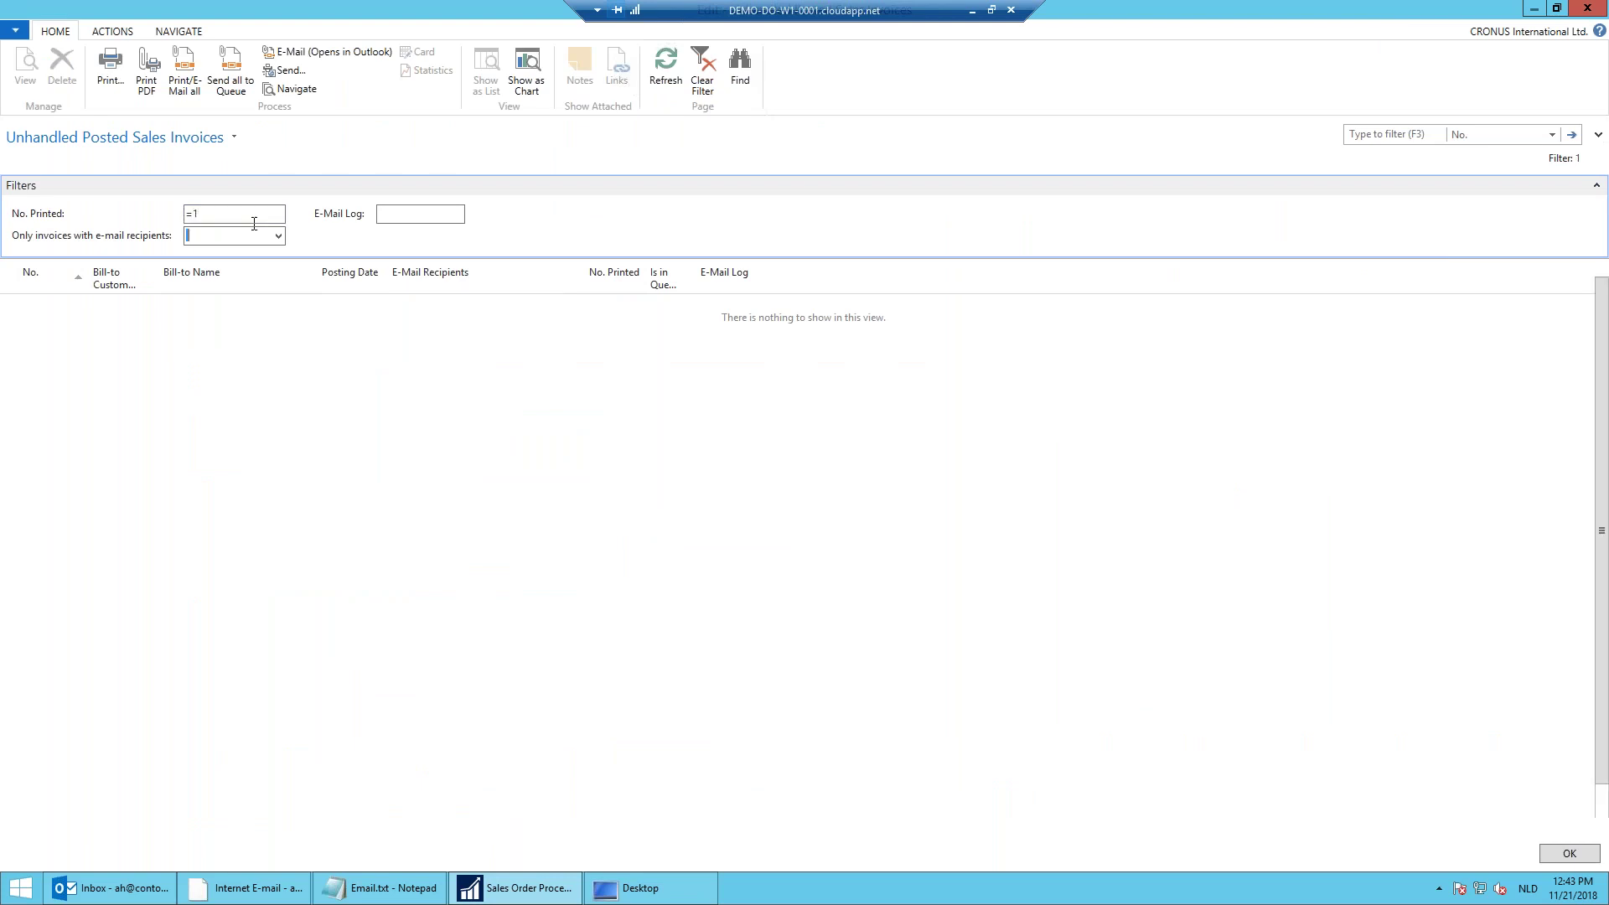
left_click(213, 307)
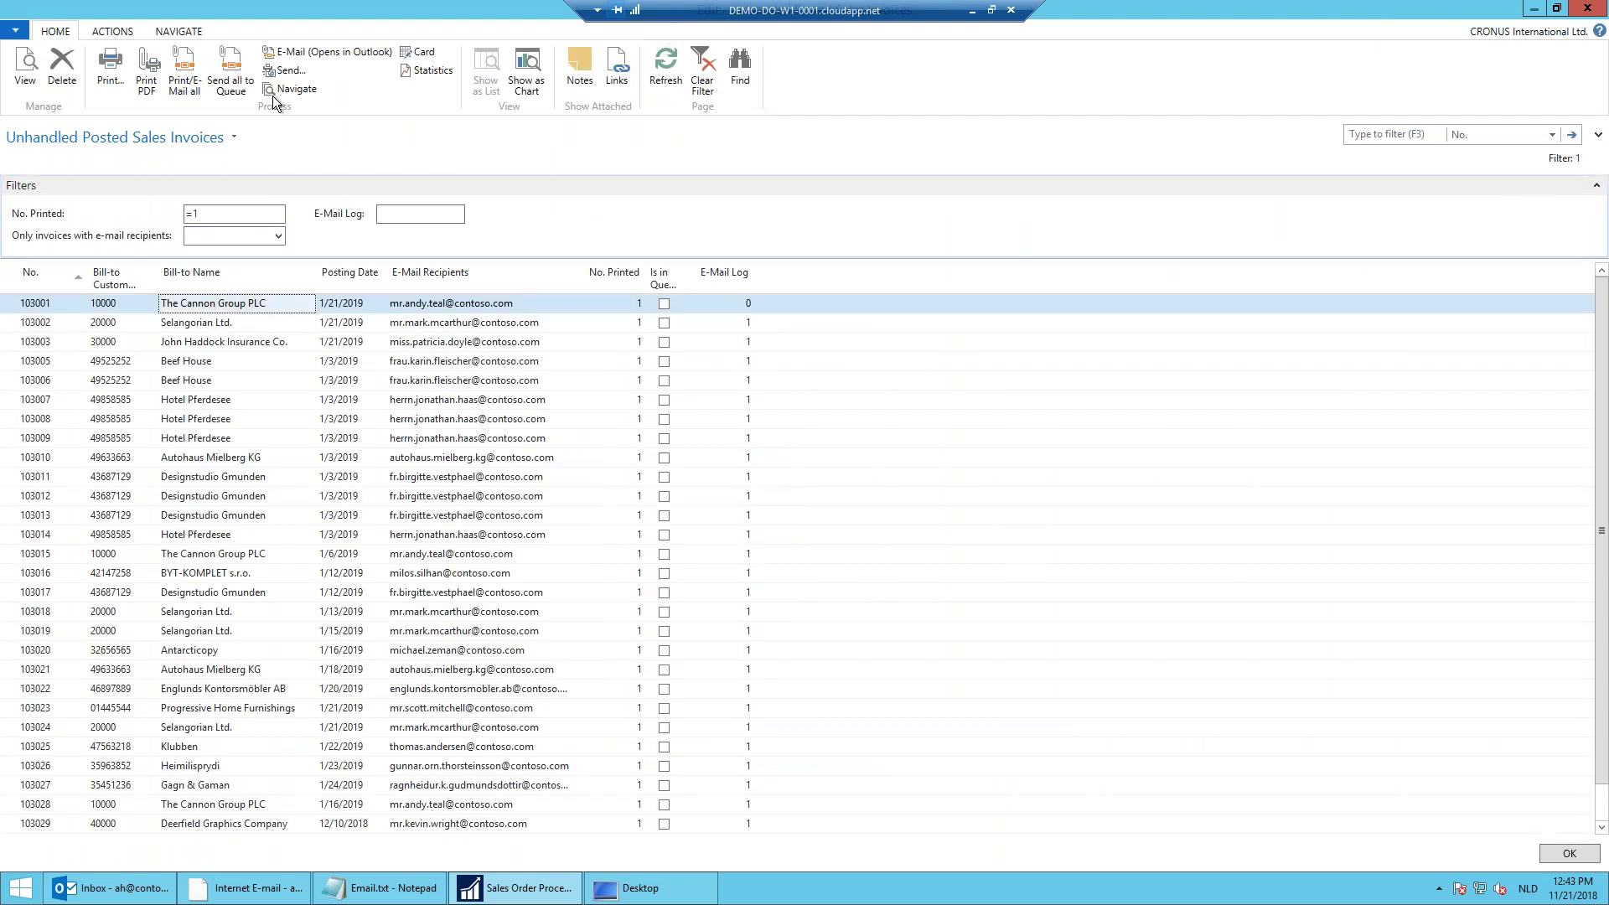
left_click(319, 52)
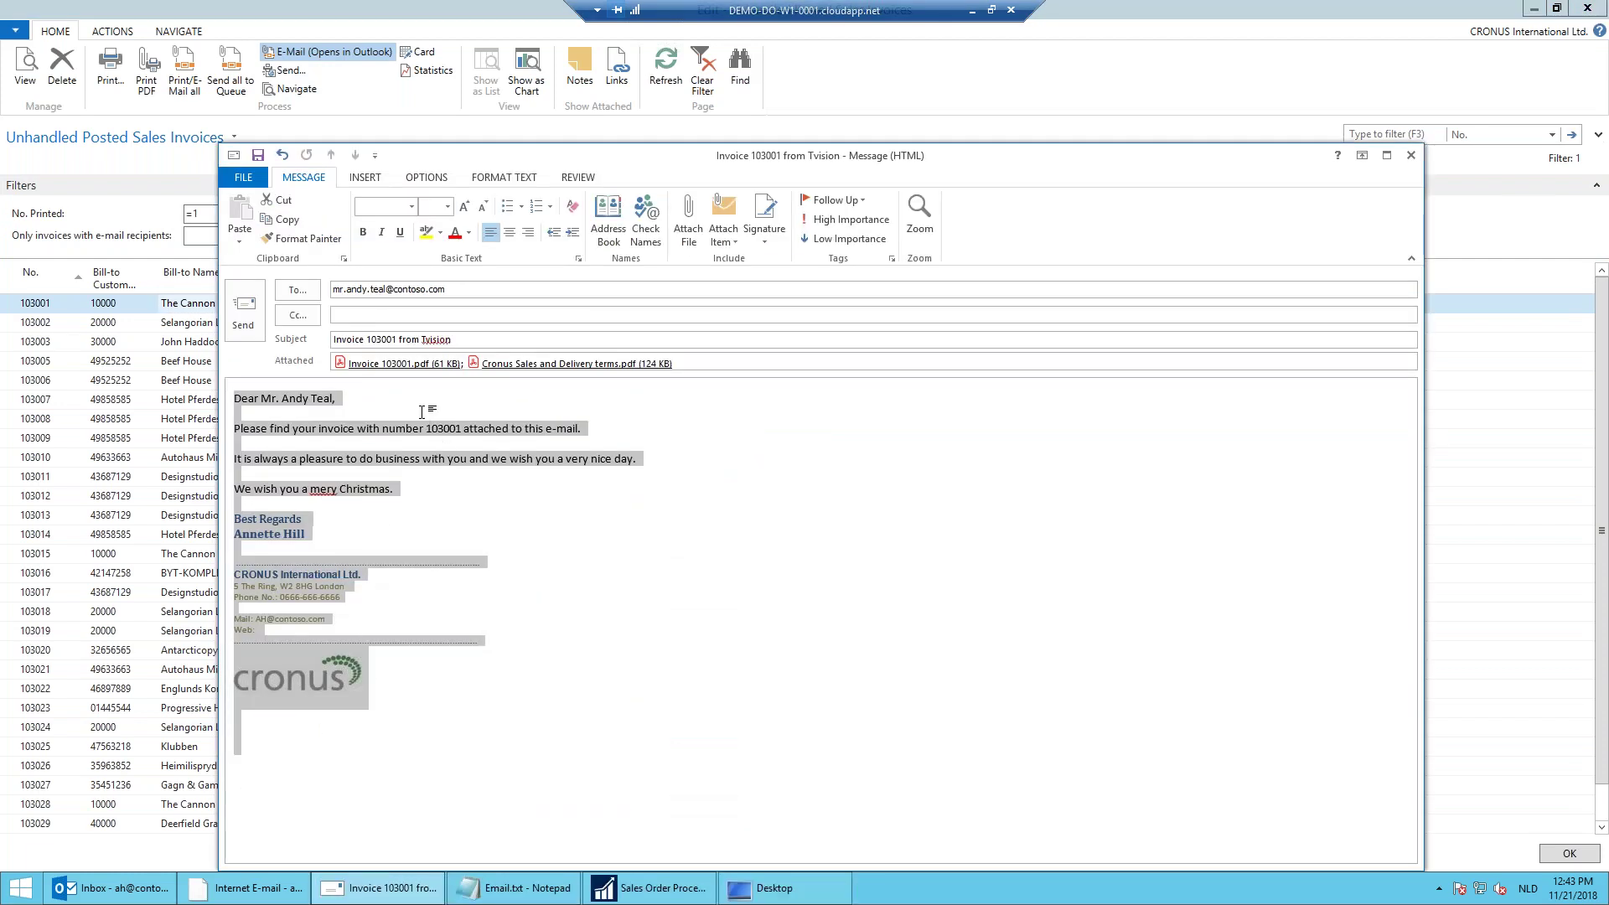
Step: Check the inserted invoice number and Christmas line in the 103001 e-mail, then send it
left_click(422, 412)
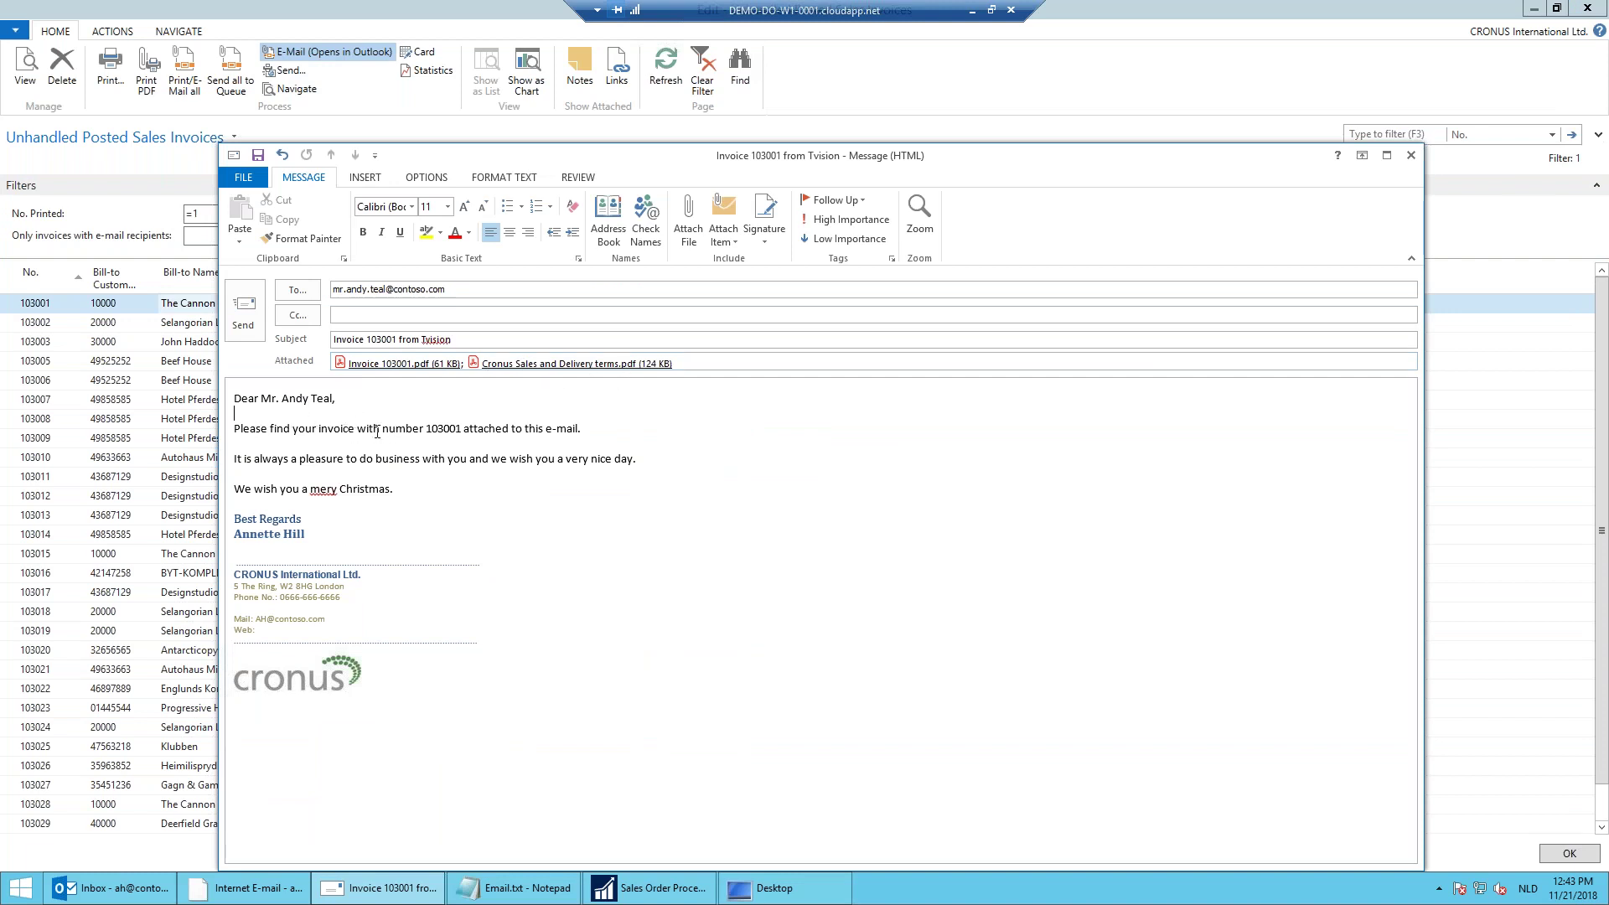
left_click_drag(388, 429, 462, 429)
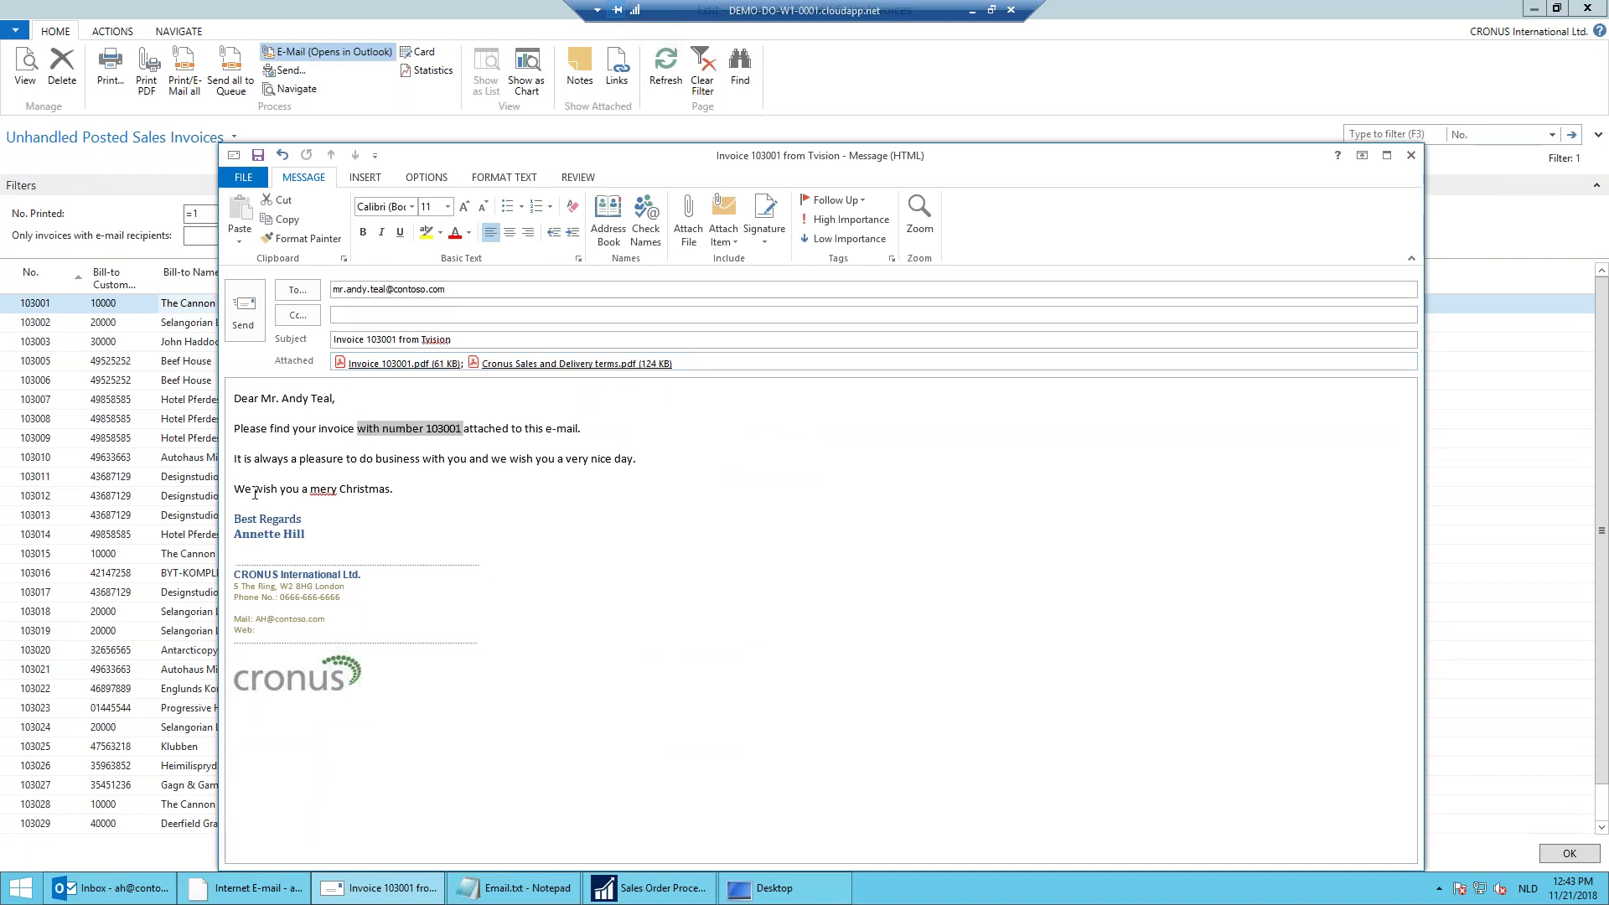
left_click_drag(234, 489, 406, 488)
left_click(405, 505)
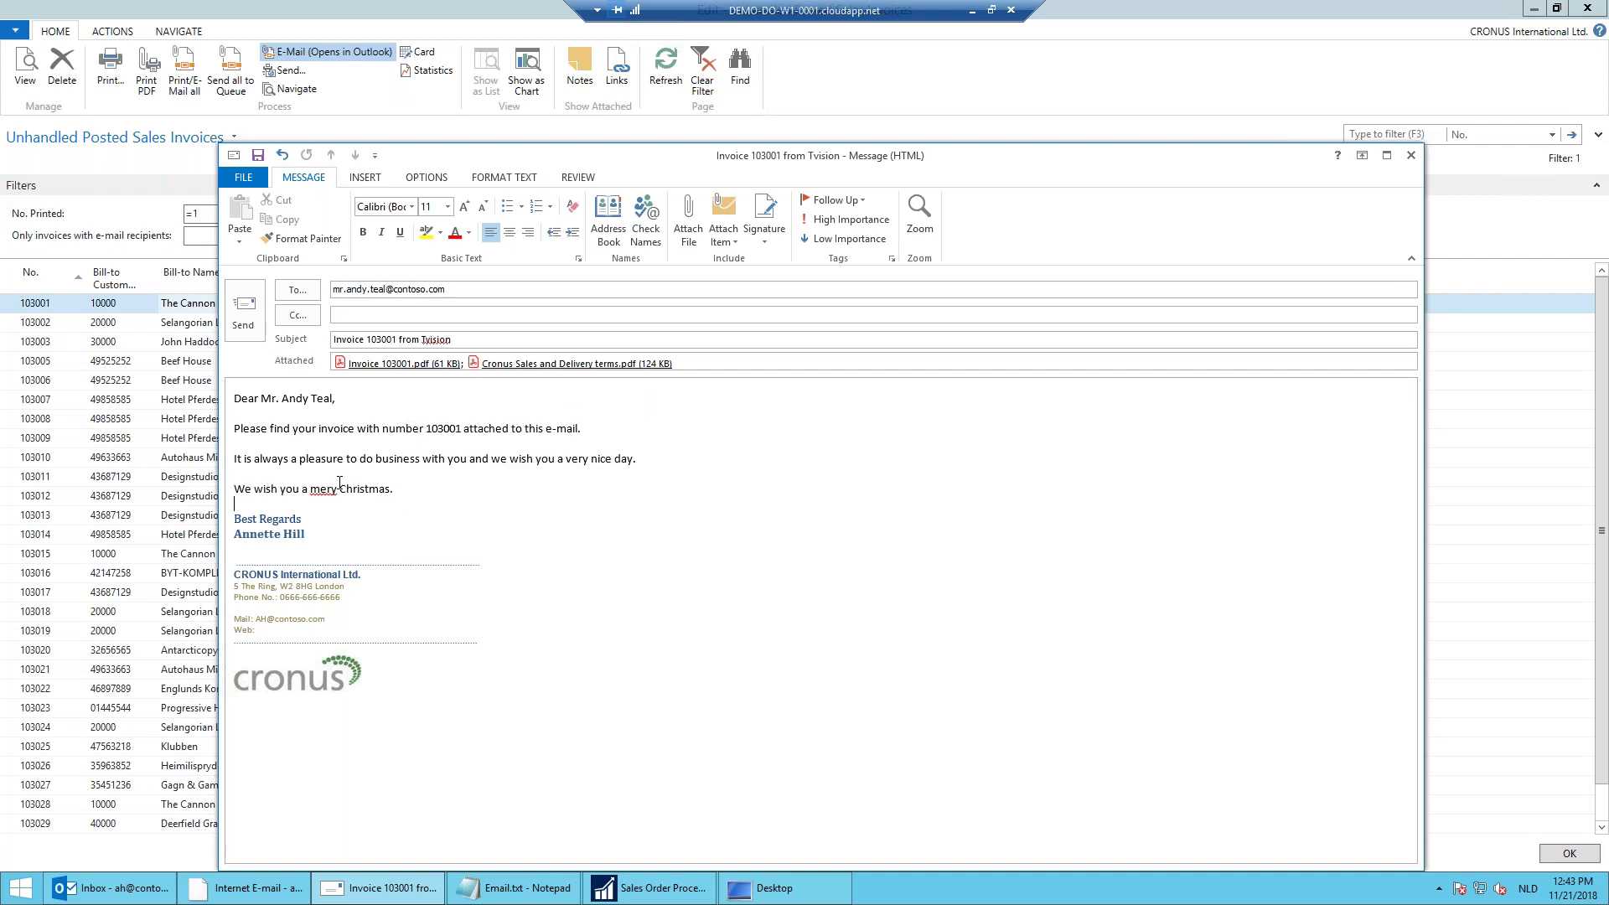
left_click(245, 314)
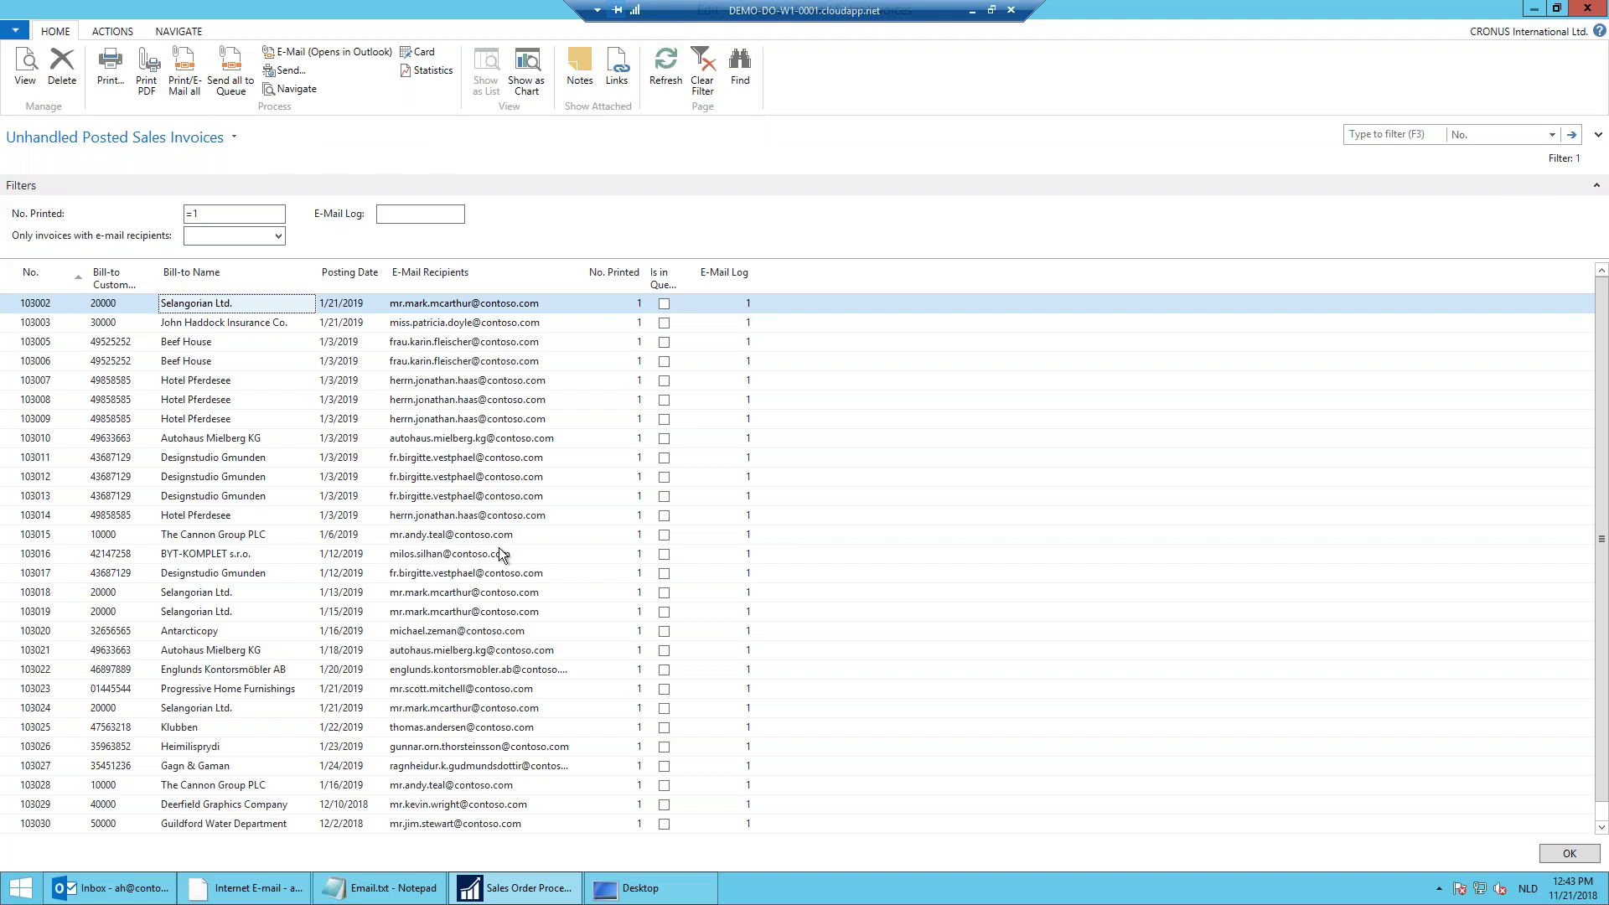
Step: Close the now-empty unhandled invoices page and minimize the remote desktop to reveal the PowerPoint Demo slide
left_click(1560, 853)
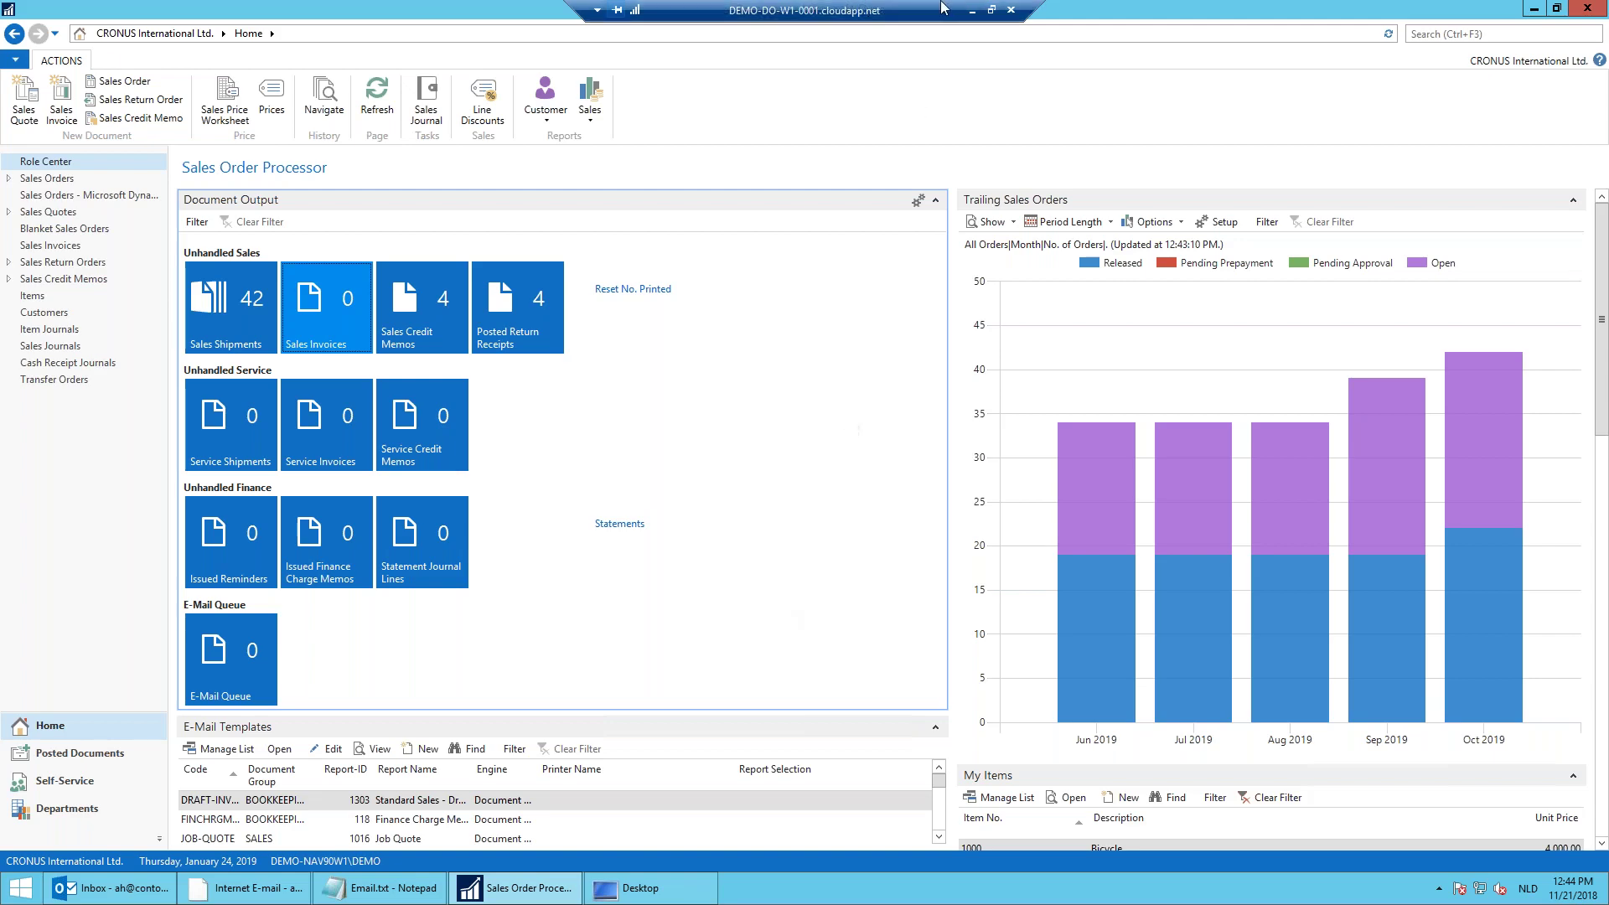
left_click(972, 10)
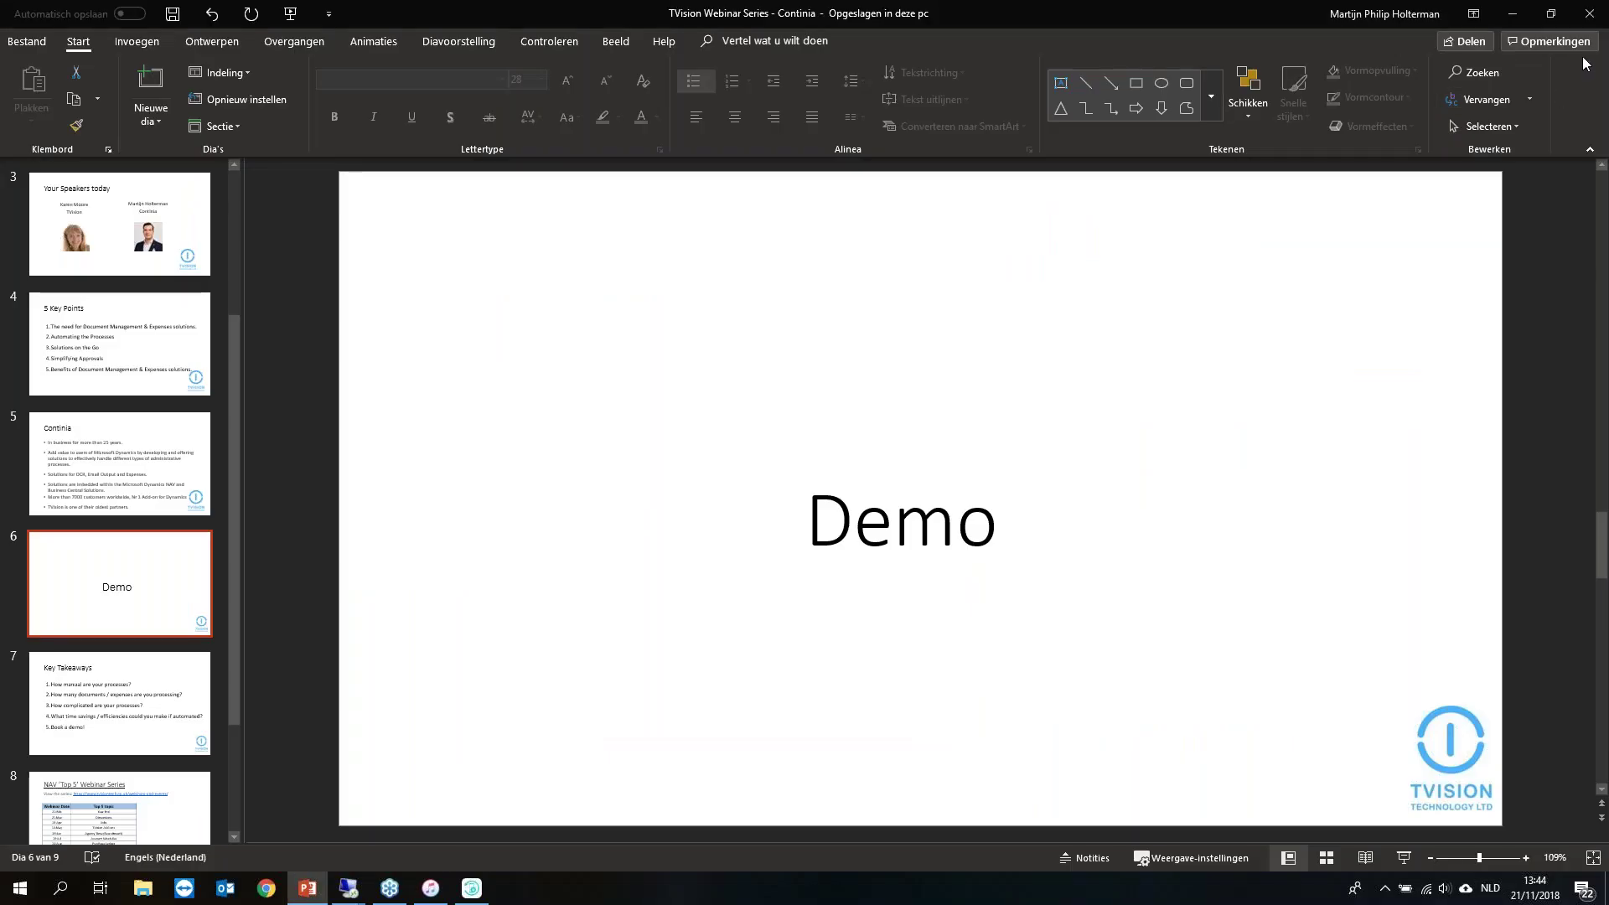